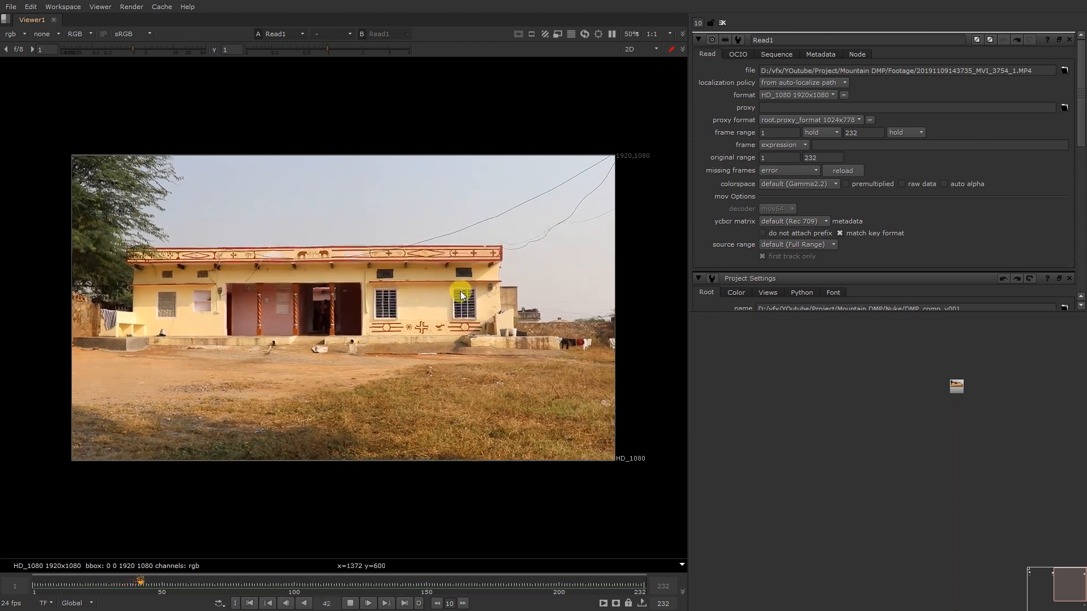
# Examine the house footage, focusing on the overhead wires and the roof edge against the sky
pyautogui.scroll(5, 531, 244)
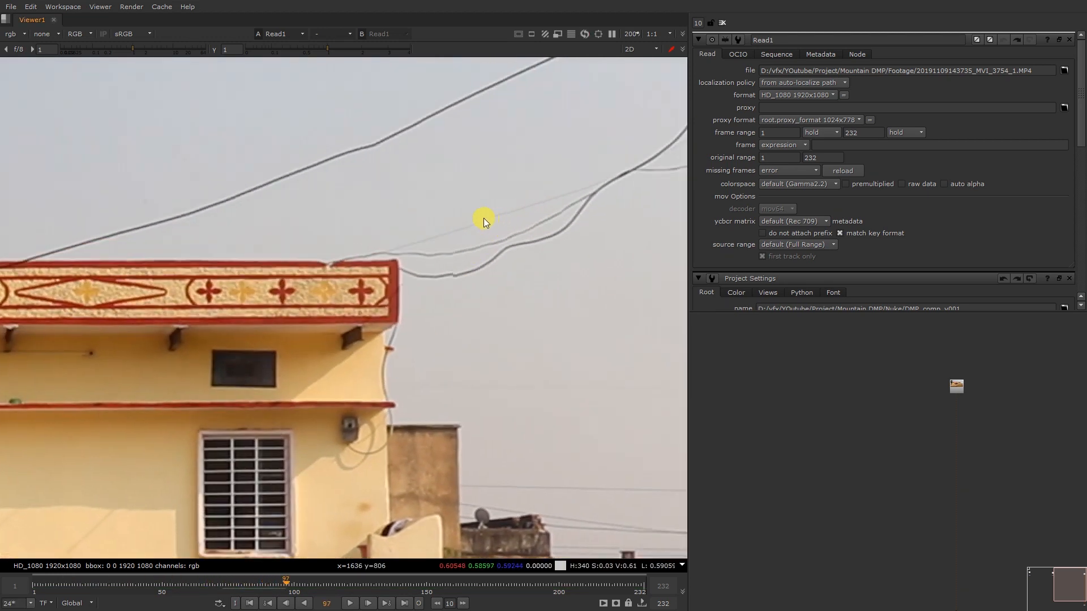
pyautogui.scroll(5, 477, 219)
pyautogui.scroll(-9, 445, 266)
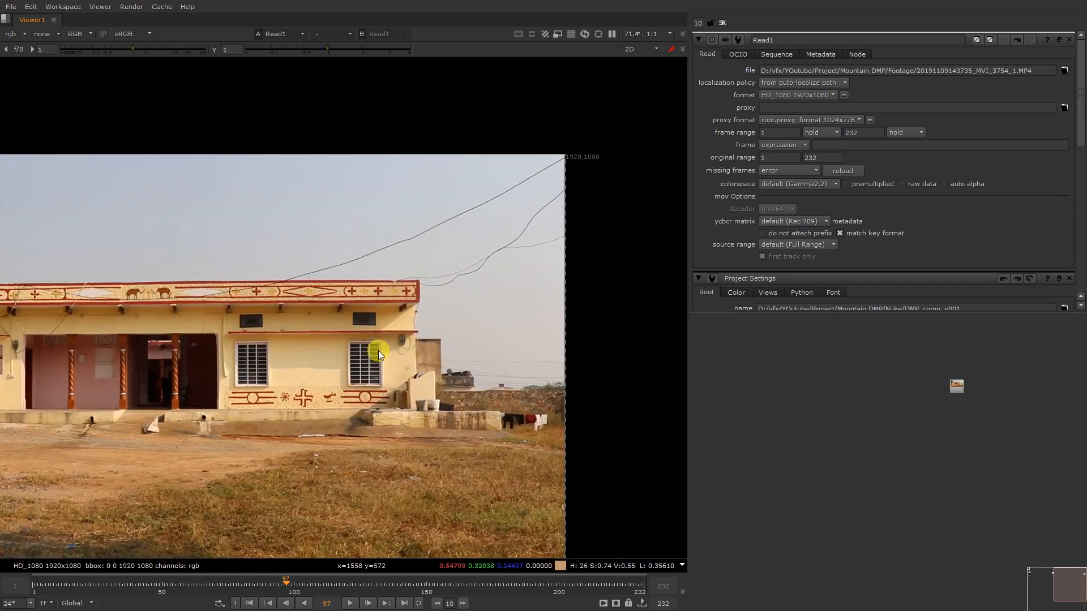
pyautogui.moveTo(146, 301); pyautogui.dragTo(405, 325, button='middle')
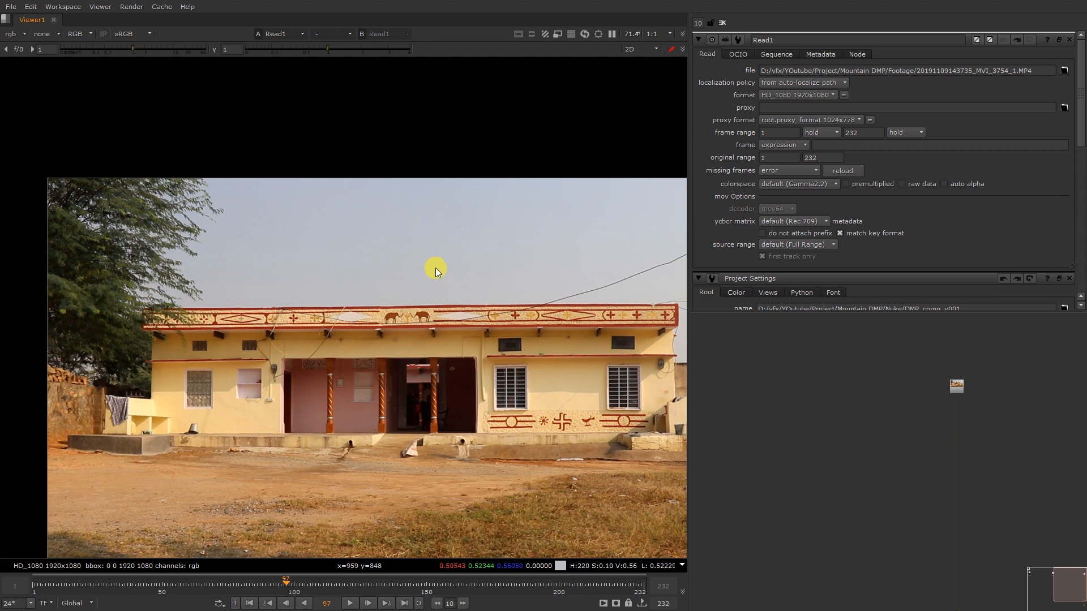
pyautogui.scroll(-2, 399, 279)
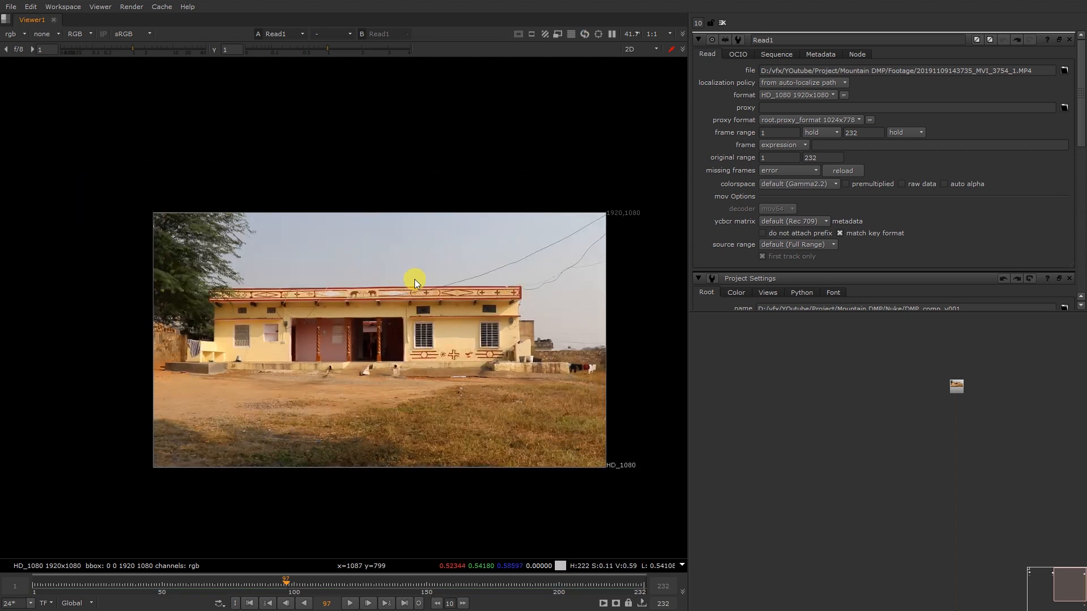
pyautogui.scroll(1, 419, 280)
pyautogui.scroll(-1, 419, 279)
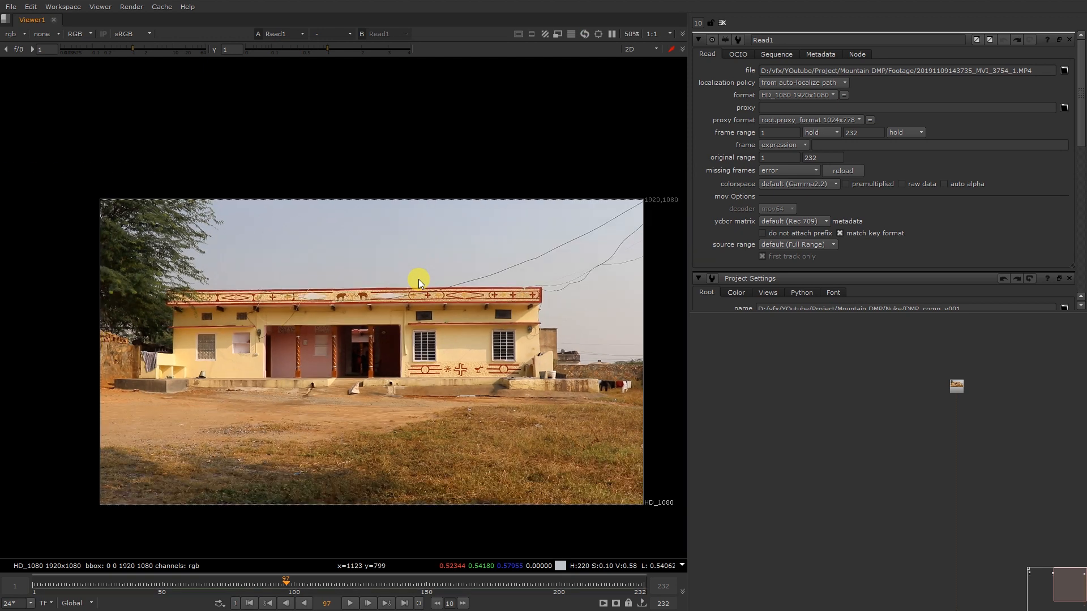
pyautogui.moveTo(341, 306); pyautogui.dragTo(372, 288, button='middle')
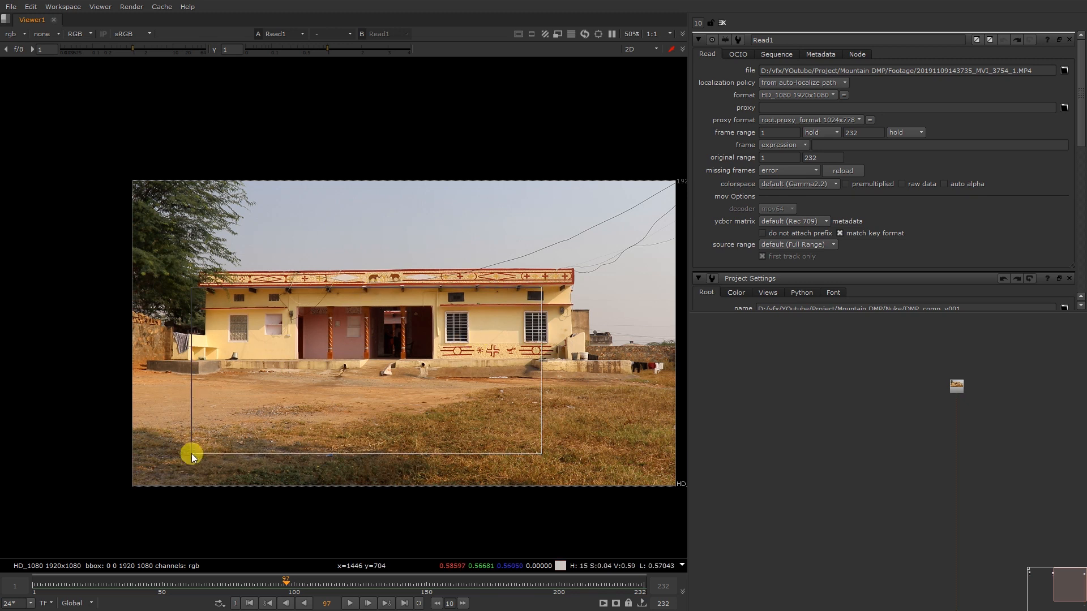
# Examine the tree beside the house, including its branches against the sky and over the roof edge
pyautogui.scroll(3, 197, 229)
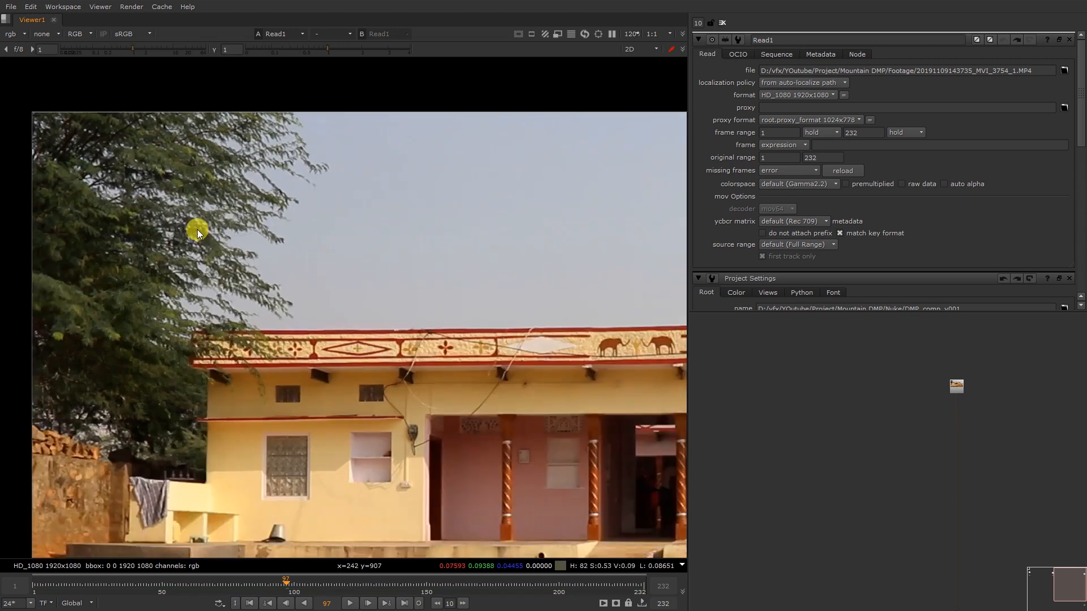
pyautogui.scroll(2, 194, 280)
pyautogui.scroll(-2, 196, 254)
pyautogui.scroll(3, 244, 221)
pyautogui.moveTo(153, 225); pyautogui.dragTo(279, 254, button='middle')
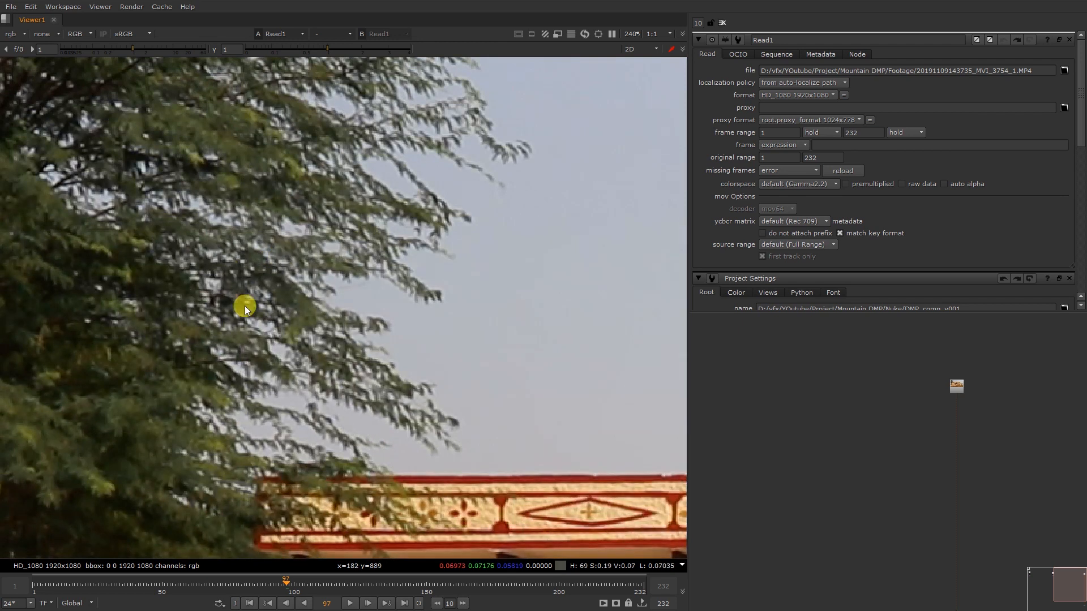
pyautogui.scroll(-2, 318, 384)
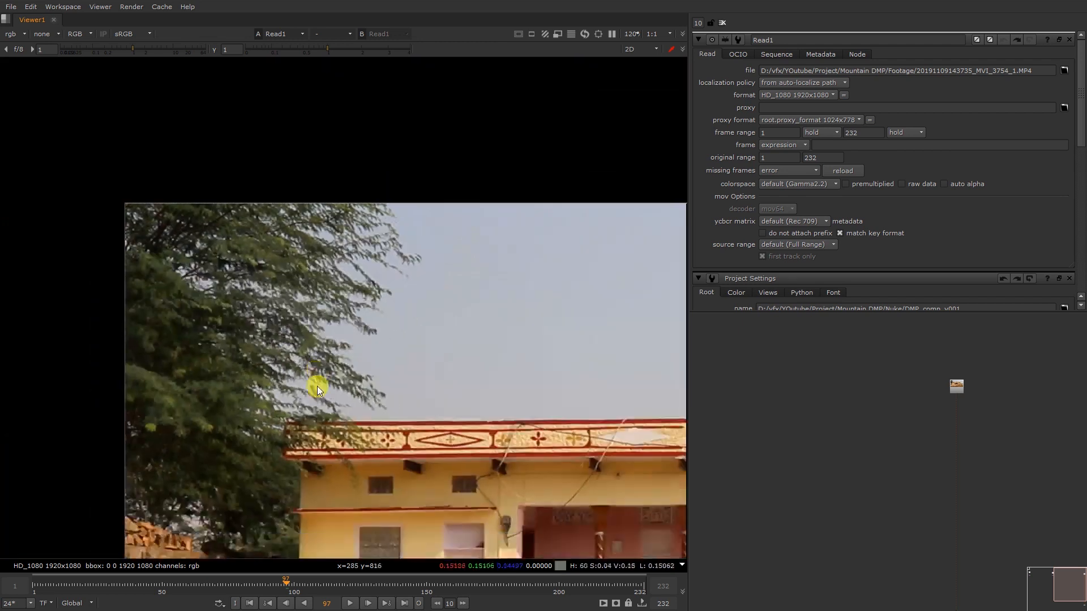
pyautogui.moveTo(294, 375); pyautogui.dragTo(244, 290, button='middle')
pyautogui.scroll(-1, 295, 325)
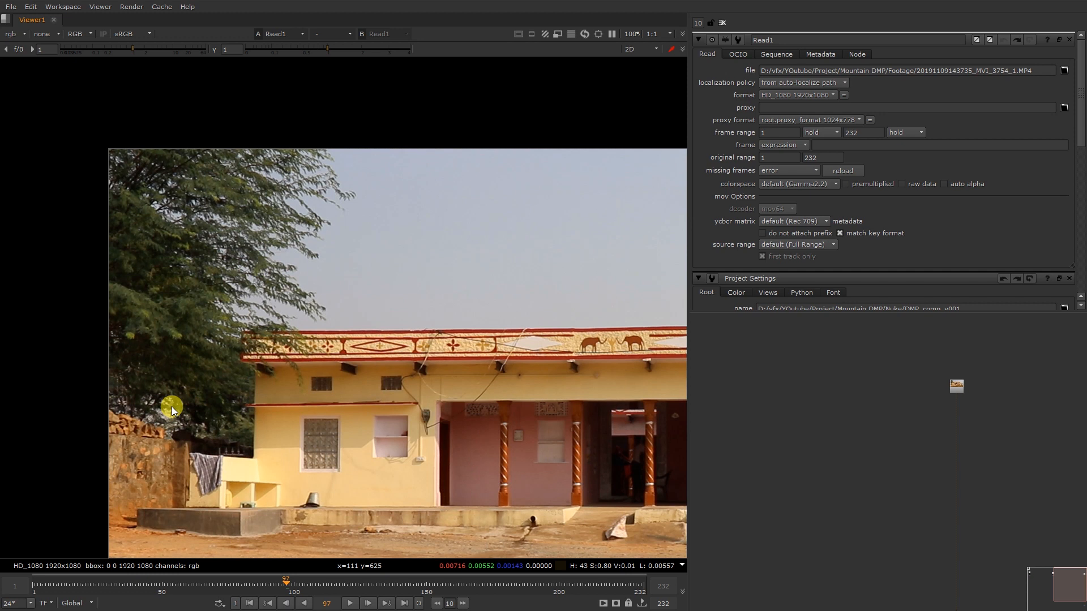
pyautogui.moveTo(268, 373); pyautogui.dragTo(214, 321, button='middle')
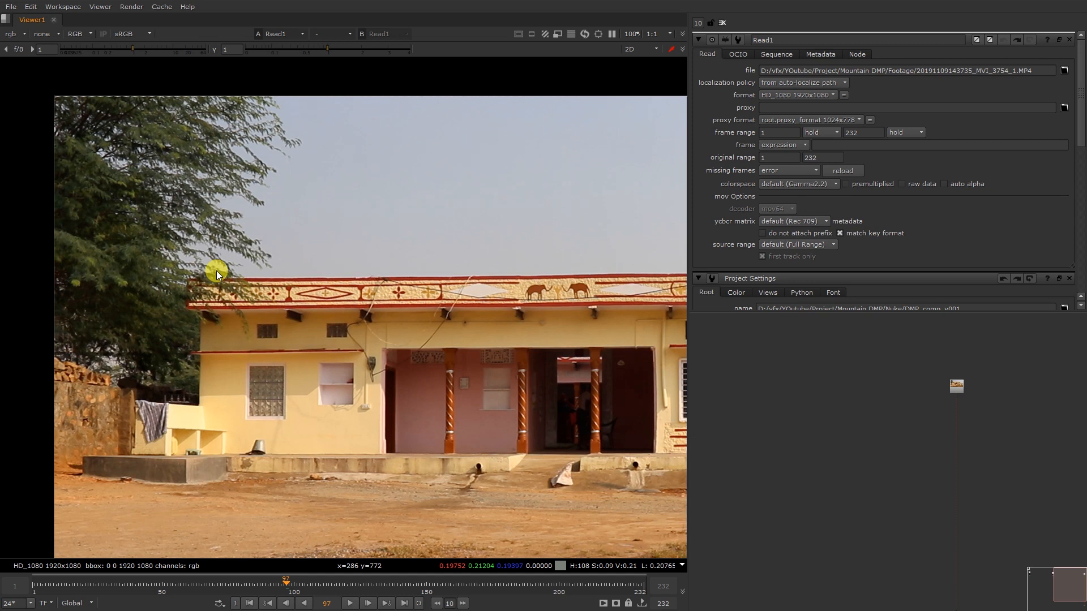
# Play the house footage forward with the whole frame in view, stop it, and go to the last frame, 232
pyautogui.press('-')
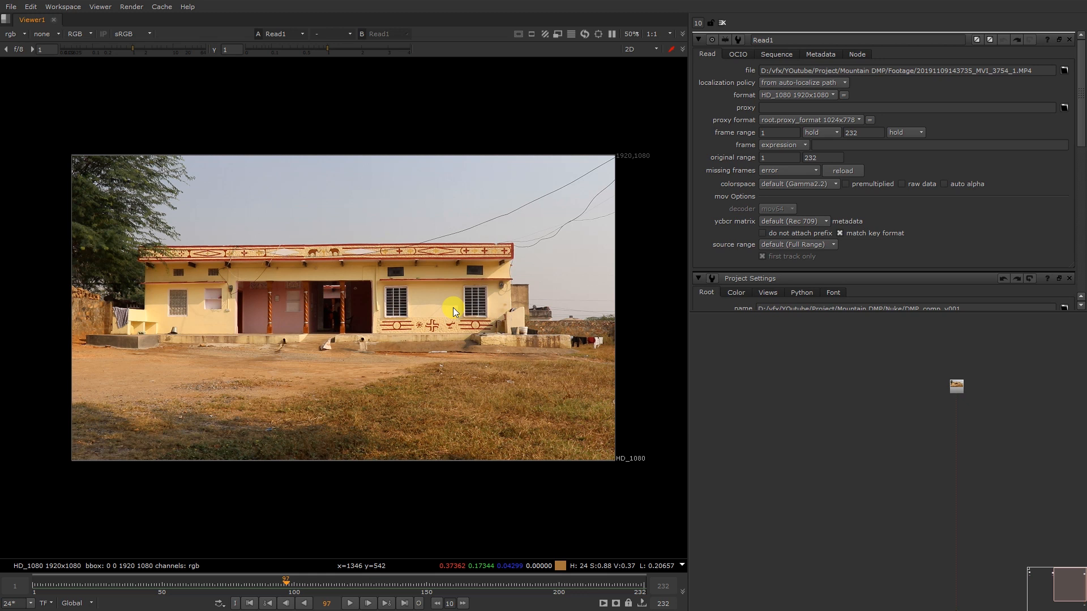
pyautogui.scroll(1, 943, 382)
pyautogui.moveTo(716, 380); pyautogui.dragTo(893, 370, button='middle')
pyautogui.scroll(-2, 823, 365)
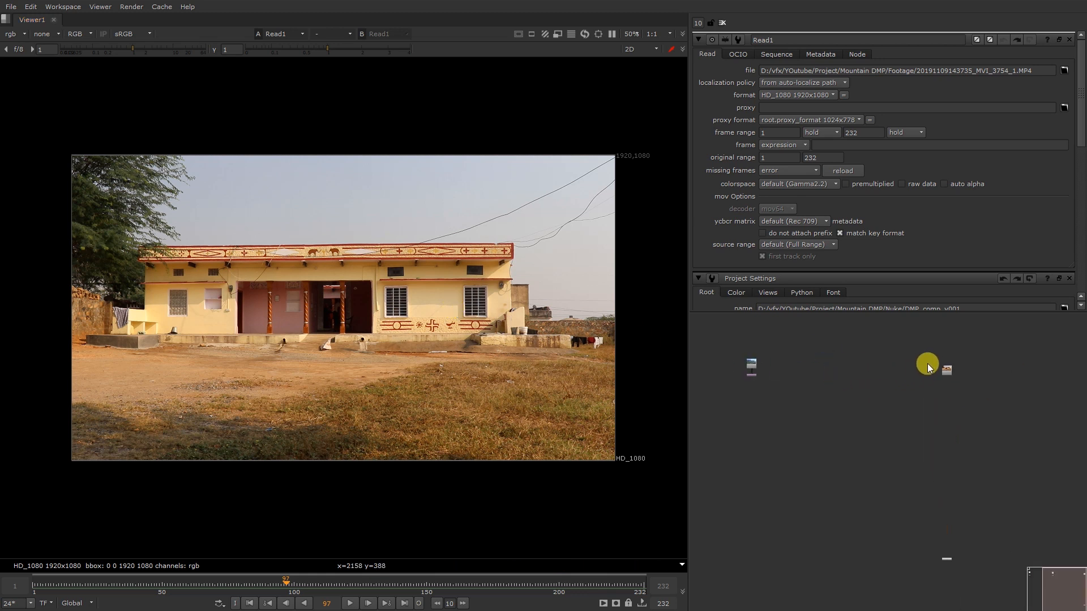
pyautogui.scroll(3, 973, 369)
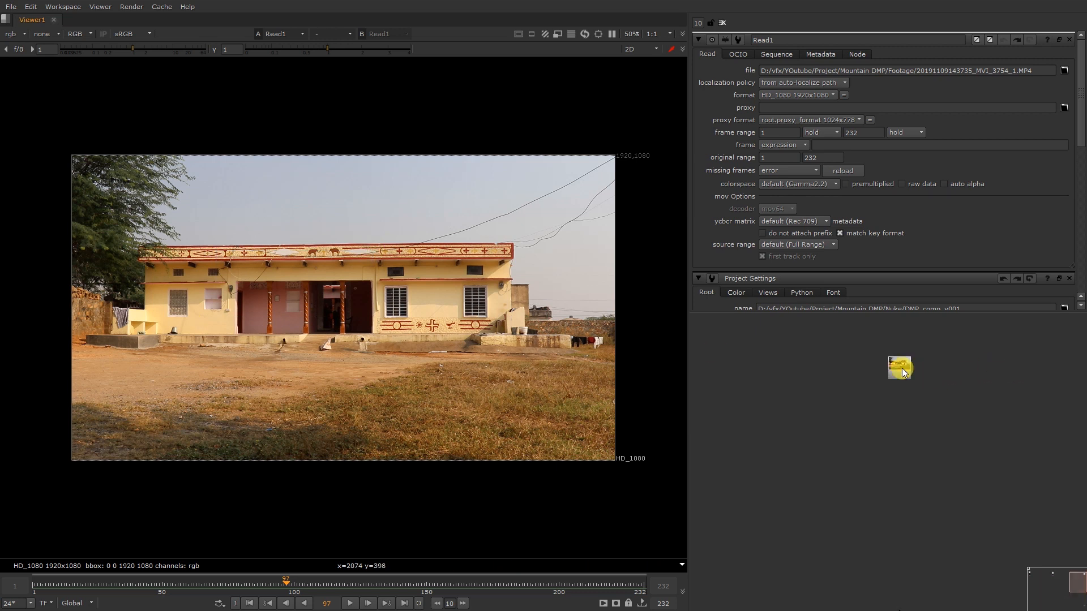
pyautogui.moveTo(927, 384); pyautogui.dragTo(995, 422, button='middle')
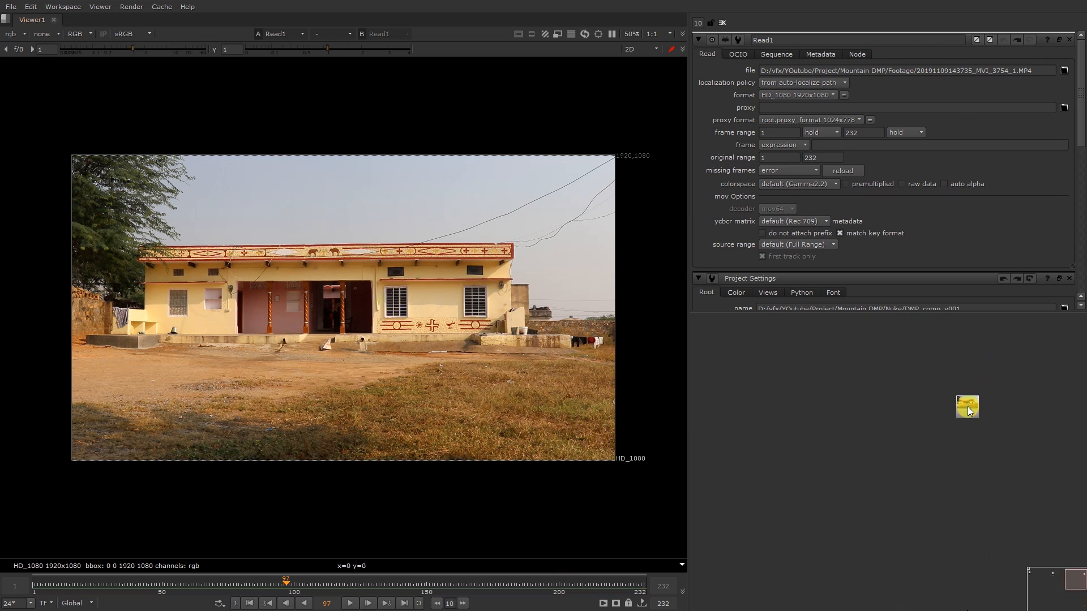
pyautogui.press('l')
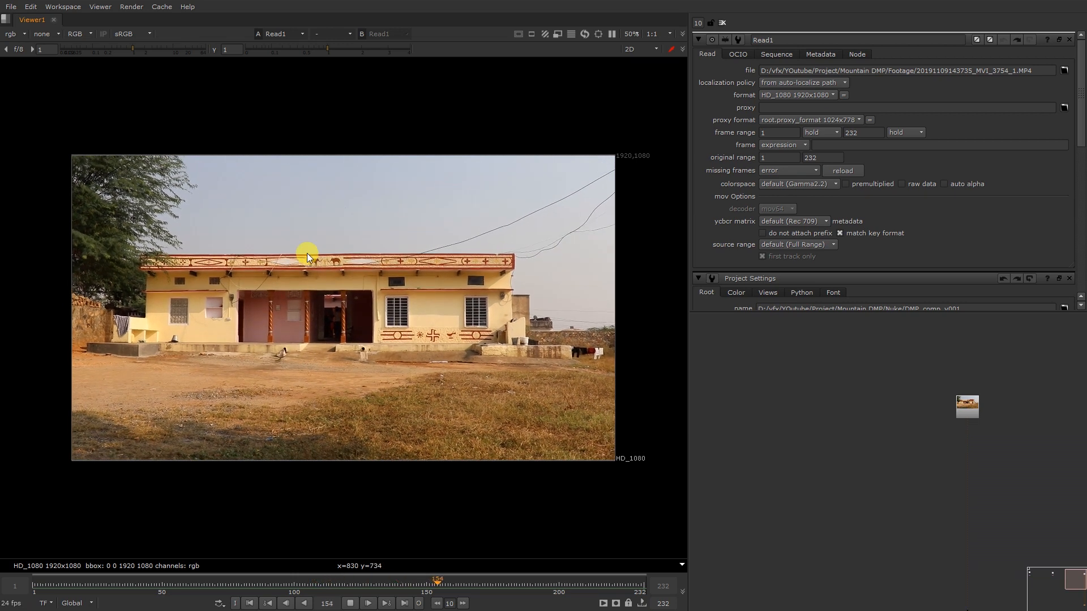
pyautogui.press('k')
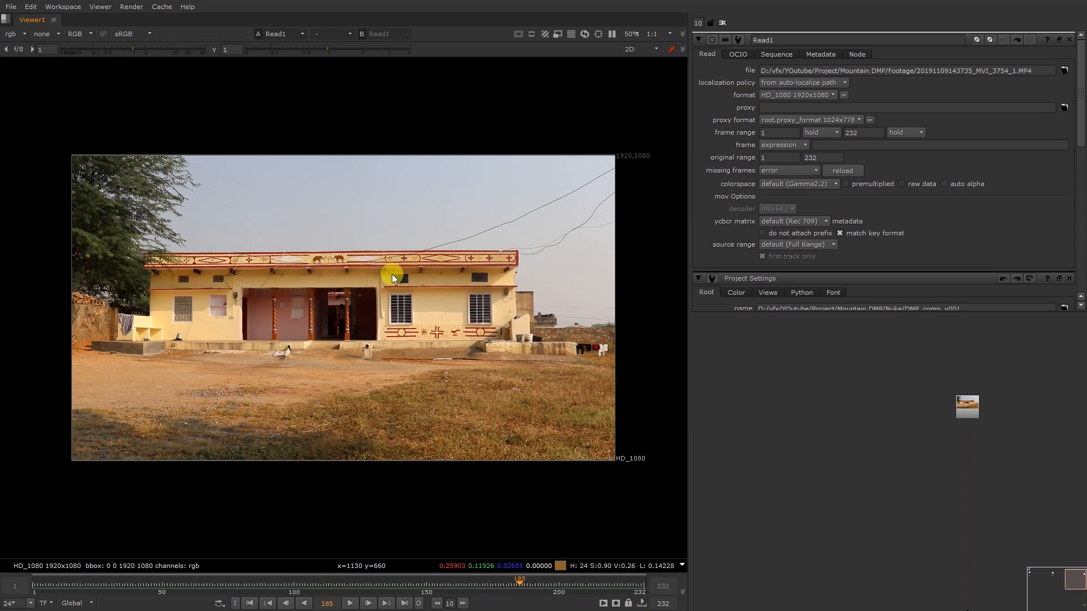
pyautogui.press('End')
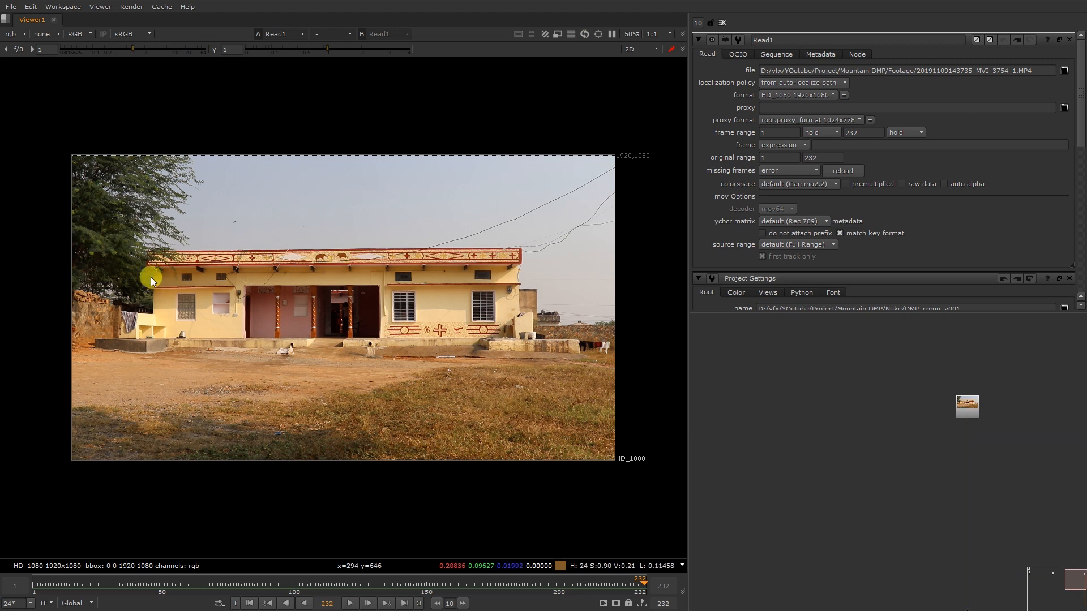
# Examine the tree foliage up close frame by frame, backwards from frame 232 to 208, and return to the last frame
pyautogui.scroll(3, 80, 236)
pyautogui.scroll(2, 325, 251)
pyautogui.scroll(2, 198, 267)
pyautogui.scroll(1, 215, 262)
pyautogui.scroll(-2, 217, 263)
pyautogui.press('Left')
pyautogui.press('Left')
pyautogui.press('Left')
pyautogui.press('Left')
pyautogui.press('Left')
pyautogui.scroll(3, 69, 270)
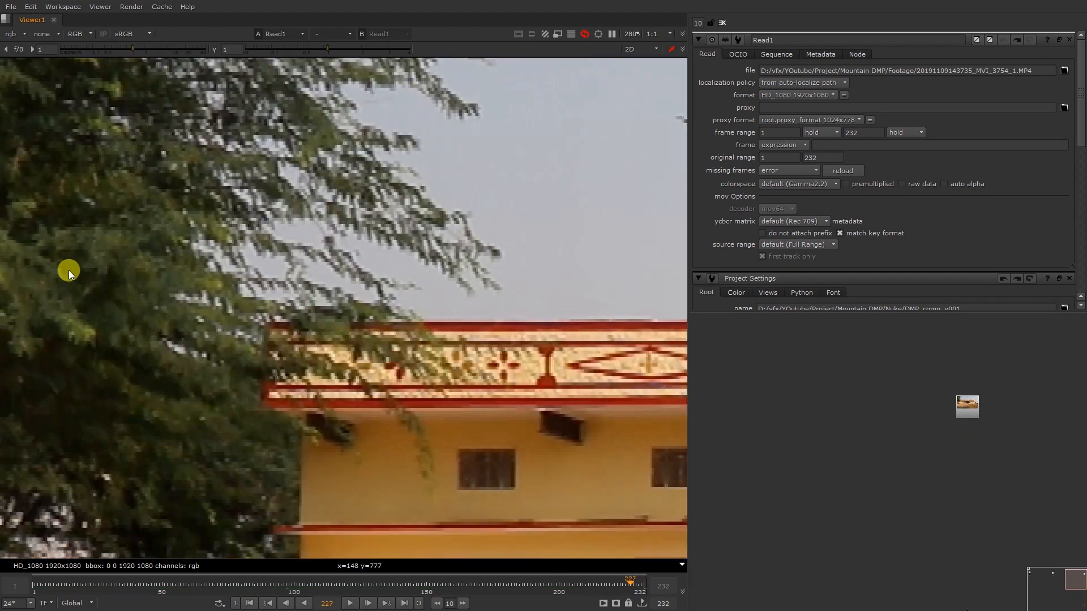
pyautogui.moveTo(69, 271); pyautogui.dragTo(405, 274, button='middle')
pyautogui.press('Left')
pyautogui.press('Left')
pyautogui.press('Left')
pyautogui.press('Left')
pyautogui.press('Left')
pyautogui.press('Left')
pyautogui.press('Left')
pyautogui.press('Left')
pyautogui.press('Left')
pyautogui.press('Left')
pyautogui.press('Left')
pyautogui.press('Left')
pyautogui.press('Left')
pyautogui.press('Left')
pyautogui.press('Left')
pyautogui.press('Left')
pyautogui.press('Left')
pyautogui.press('Left')
pyautogui.press('Left')
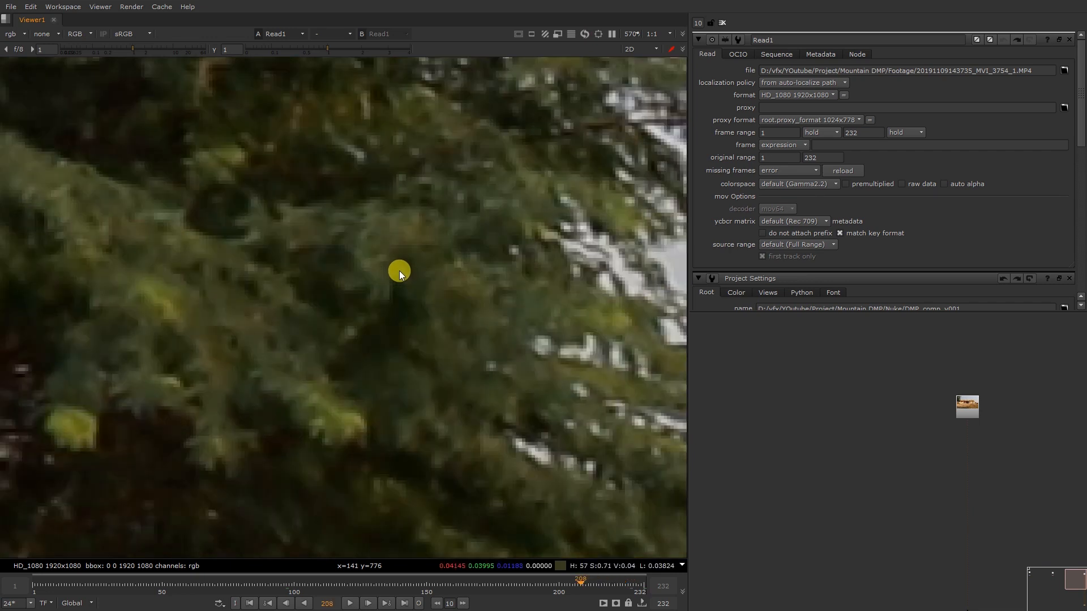
pyautogui.press('End')
# Examine the tree, the stone wall and the grey plinth beside the house on the last frame
pyautogui.scroll(-3, 395, 270)
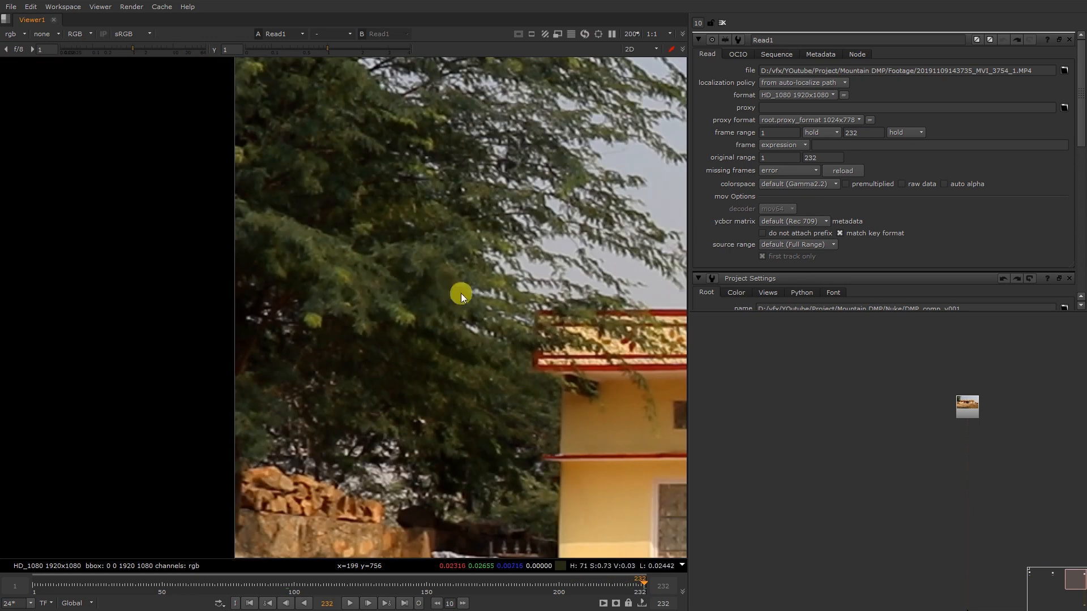
pyautogui.moveTo(455, 295); pyautogui.dragTo(348, 280, button='middle')
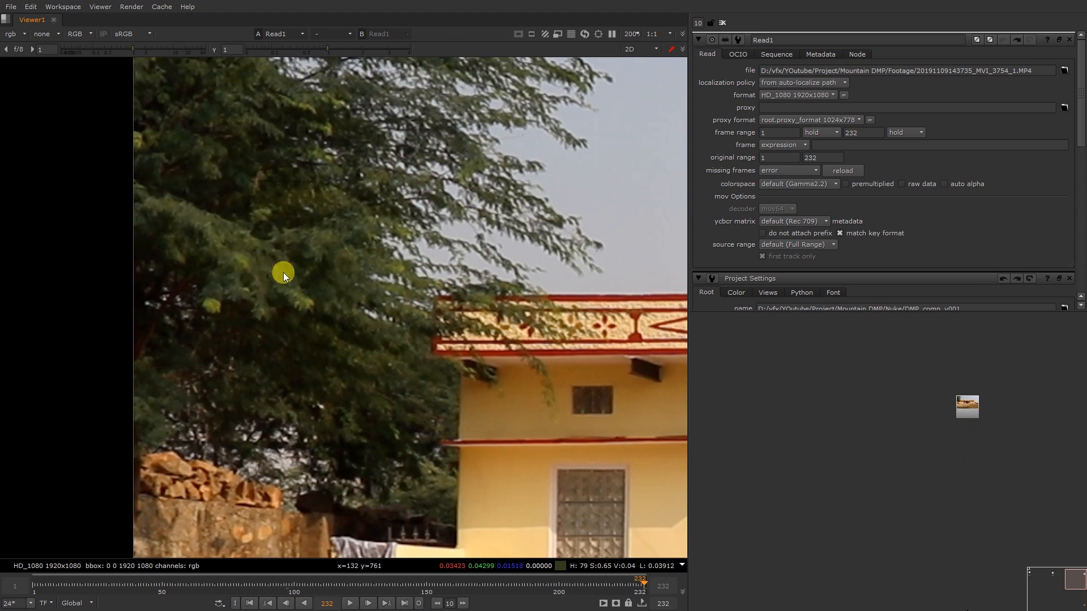
pyautogui.scroll(-4, 283, 273)
pyautogui.scroll(6, 290, 321)
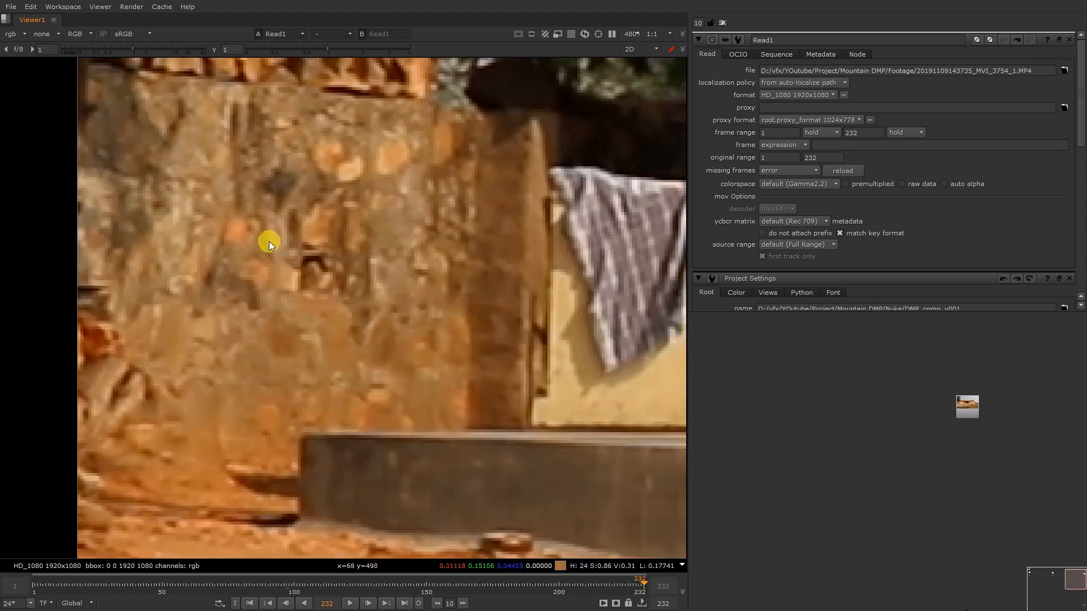
pyautogui.scroll(-4, 265, 254)
pyautogui.scroll(5, 395, 342)
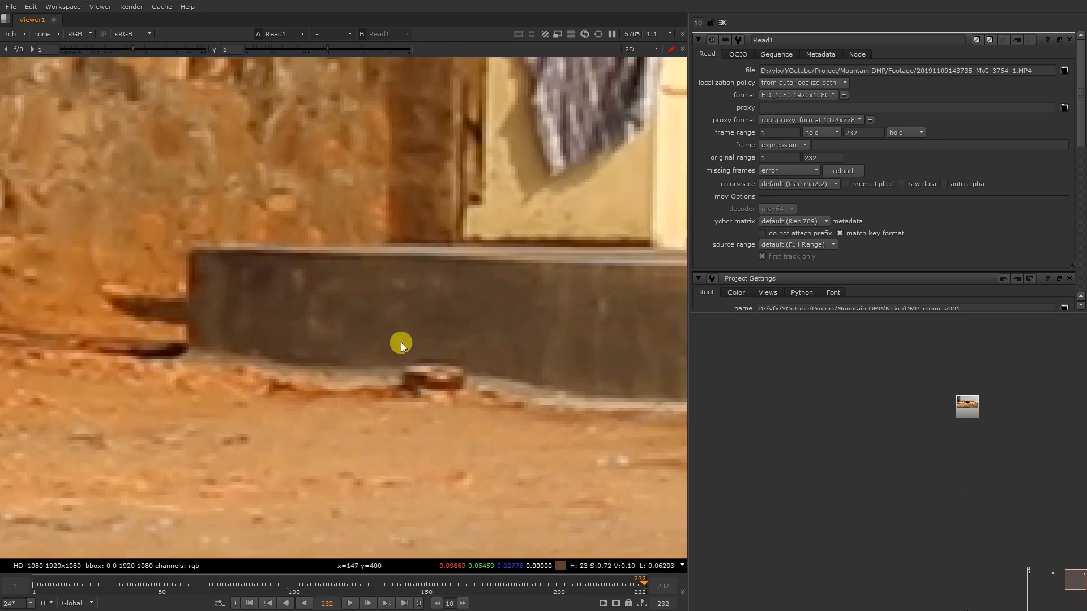
pyautogui.scroll(-3, 419, 399)
# Examine the ground in front of the house, from the plinth across the grass to the boundary wall on the far side
pyautogui.moveTo(419, 399); pyautogui.dragTo(139, 152, button='middle')
pyautogui.scroll(5, 455, 254)
pyautogui.moveTo(456, 254); pyautogui.dragTo(403, 195, button='middle')
pyautogui.scroll(-3, 403, 195)
pyautogui.moveTo(639, 226); pyautogui.dragTo(313, 216, button='middle')
pyautogui.scroll(2, 482, 216)
pyautogui.scroll(-6, 368, 243)
pyautogui.moveTo(431, 198); pyautogui.dragTo(168, 245, button='middle')
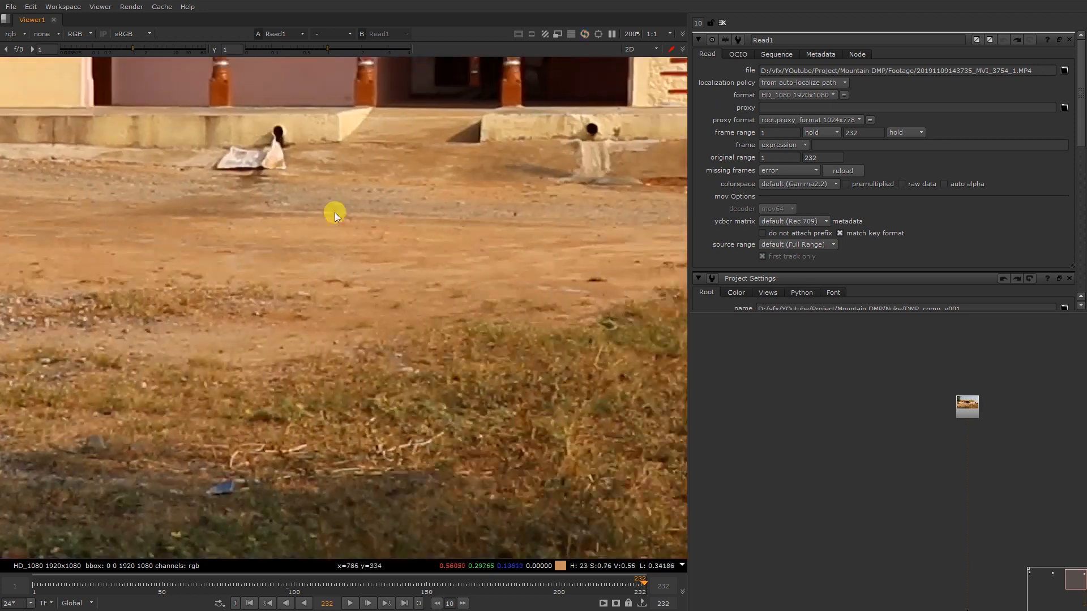
pyautogui.moveTo(615, 81); pyautogui.dragTo(390, 140, button='middle')
pyautogui.scroll(-1, 357, 219)
pyautogui.scroll(5, 356, 222)
pyautogui.scroll(-10, 356, 222)
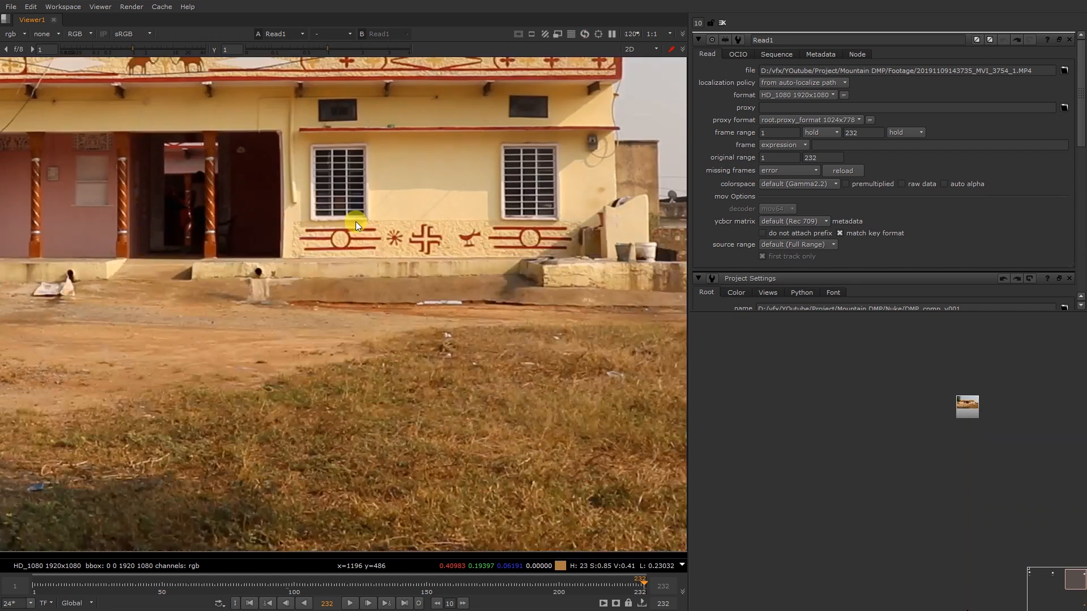
pyautogui.scroll(2, 486, 226)
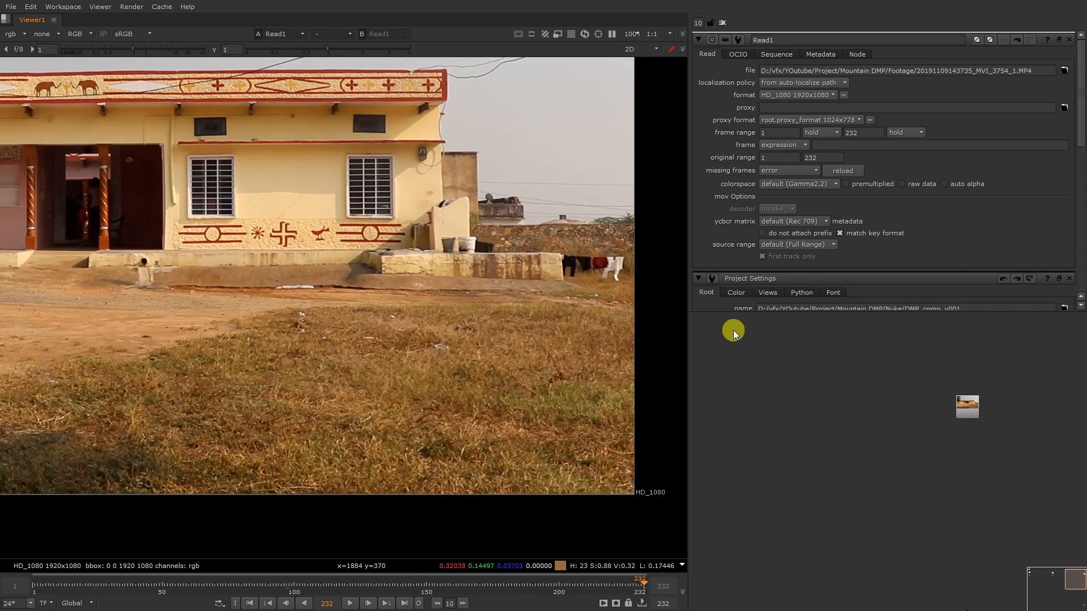
# Show the Read4 mountain image in the viewer and examine the whole picture
pyautogui.scroll(-5, 931, 380)
pyautogui.moveTo(769, 384); pyautogui.dragTo(840, 389, button='middle')
pyautogui.scroll(3, 840, 390)
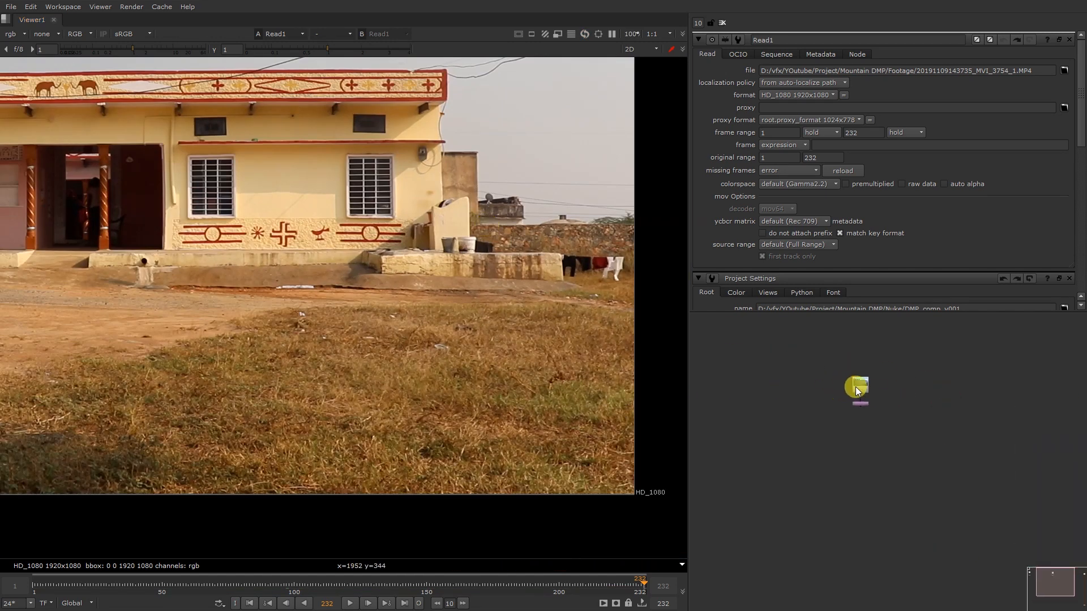
pyautogui.scroll(4, 855, 387)
pyautogui.click(857, 390)
pyautogui.press('1')
pyautogui.press('f')
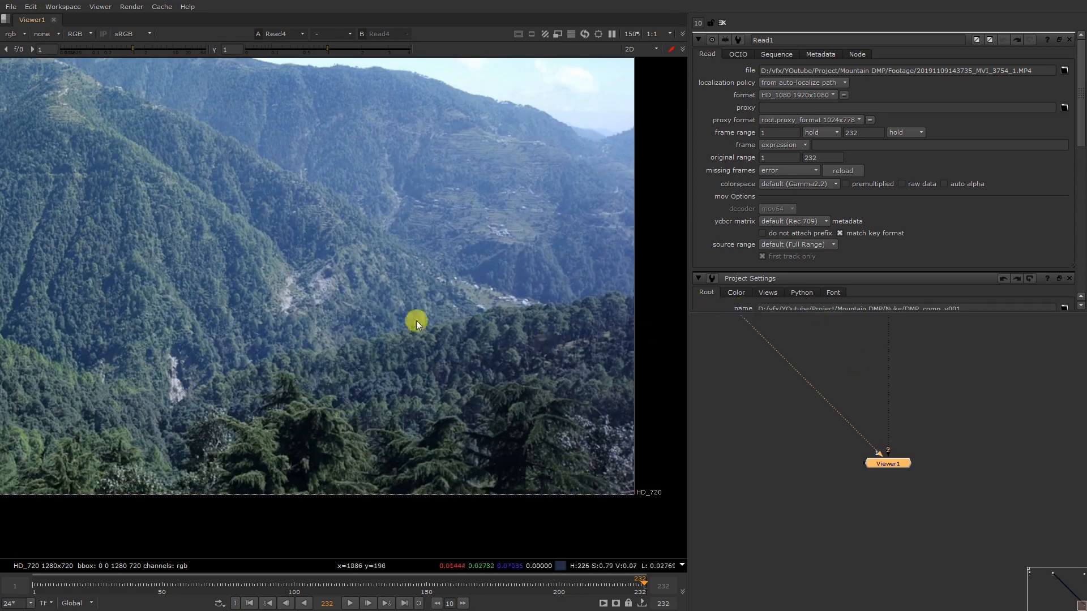
pyautogui.middleClick(379, 299)
pyautogui.scroll(-3, 379, 299)
pyautogui.middleClick(230, 230)
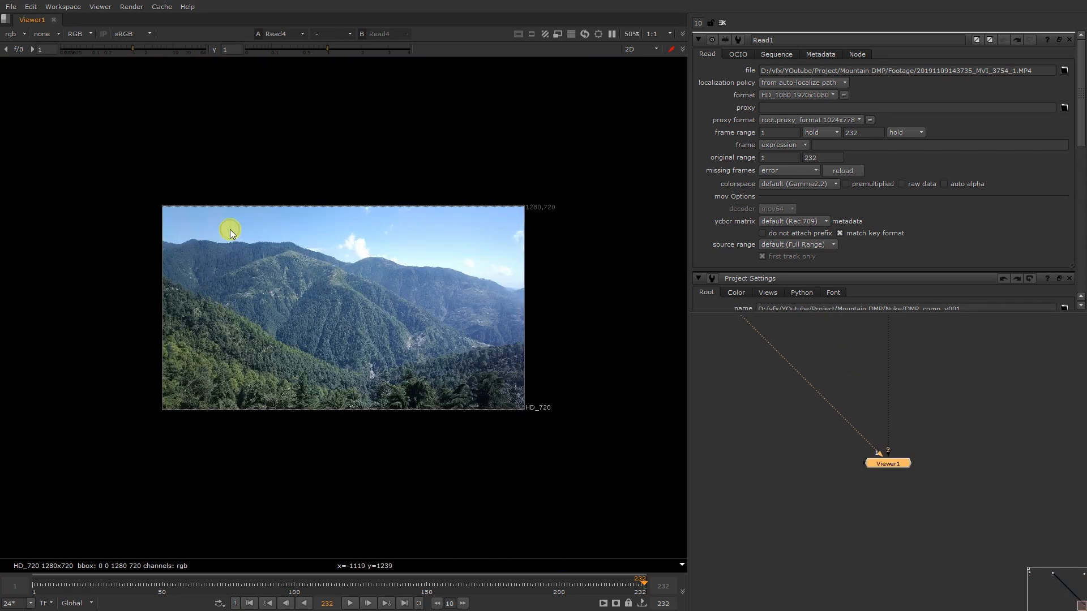
pyautogui.scroll(-3, 237, 232)
pyautogui.middleClick(252, 262)
pyautogui.scroll(-3, 1082, 407)
# Connect the Read3 forest valley image to viewer input 1 and the Read4 mountain image to input 2
pyautogui.moveTo(912, 345); pyautogui.dragTo(976, 528, button='middle')
pyautogui.scroll(-5, 956, 507)
pyautogui.moveTo(781, 407); pyautogui.dragTo(870, 446, button='middle')
pyautogui.scroll(1, 870, 446)
pyautogui.scroll(4, 853, 447)
pyautogui.click(756, 409)
pyautogui.press('1')
pyautogui.moveTo(1069, 419); pyautogui.dragTo(990, 418, button='middle')
pyautogui.scroll(1, 1004, 421)
pyautogui.click(1008, 419)
pyautogui.press('2')
# Compare the two mountain images by switching repeatedly between viewer inputs 1 and 2, ending on Read3
pyautogui.press('1')
pyautogui.press('2')
pyautogui.press('1')
pyautogui.press('2')
pyautogui.press('1')
pyautogui.press('2')
pyautogui.press('1')
pyautogui.press('2')
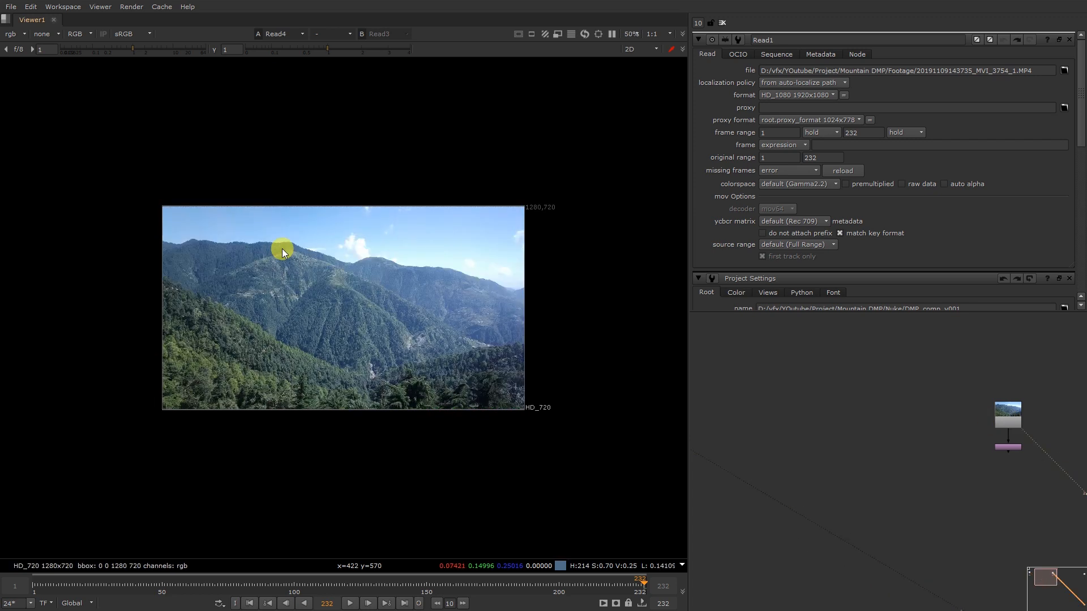
pyautogui.press('1')
pyautogui.press('2')
pyautogui.press('1')
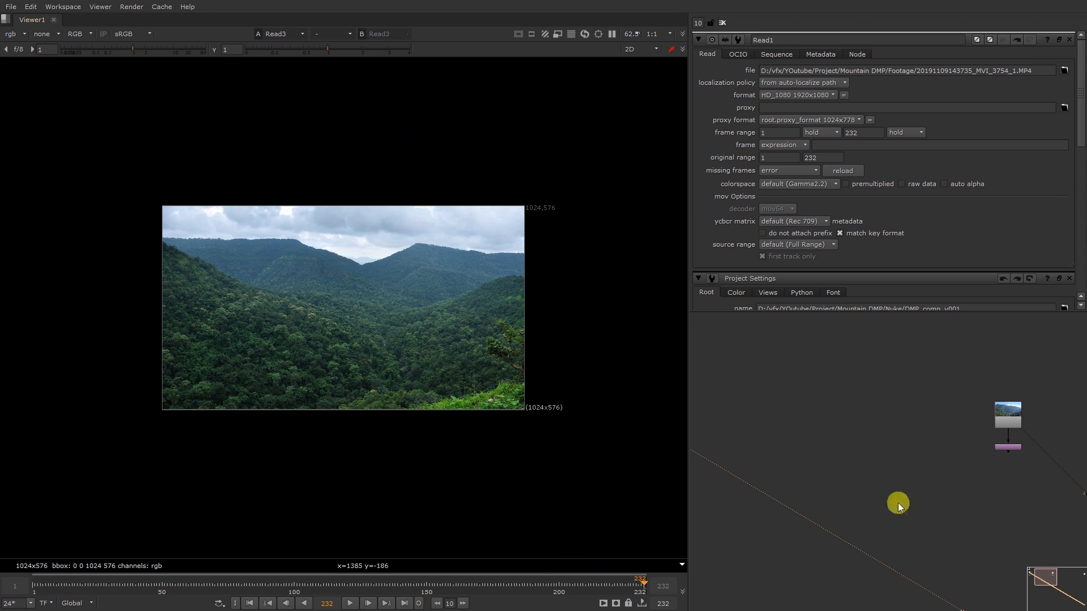
# Show the Read1 house footage in the viewer through input 1
pyautogui.scroll(-6, 935, 452)
pyautogui.scroll(4, 1068, 444)
pyautogui.moveTo(1085, 448); pyautogui.dragTo(983, 428, button='middle')
pyautogui.scroll(3, 971, 424)
pyautogui.press('1')
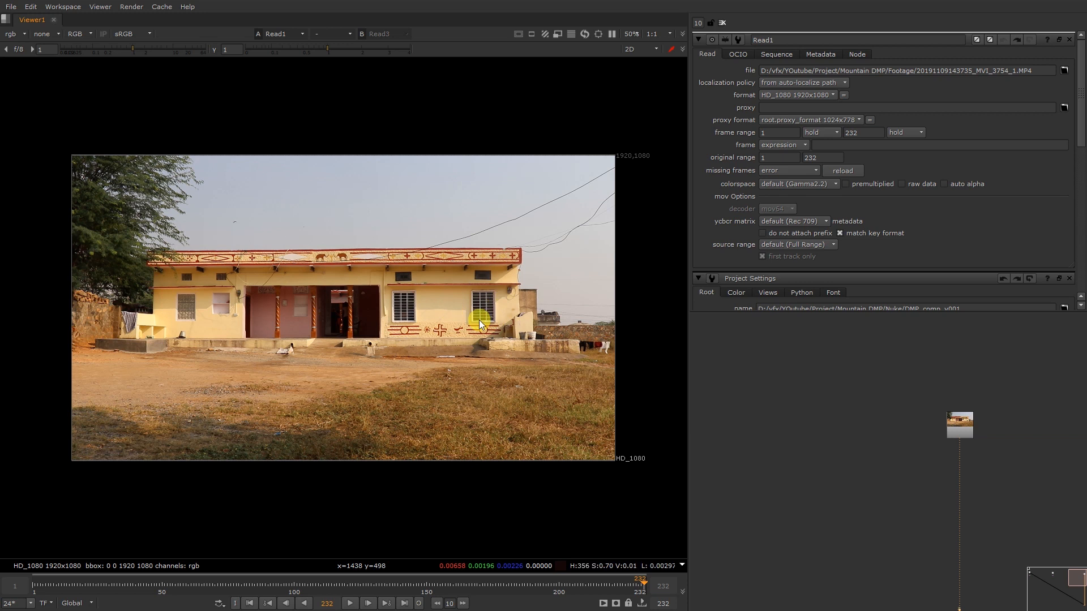
# Replace the house footage in the viewer with the Read4 mountain image through input 1
pyautogui.scroll(-8, 1061, 418)
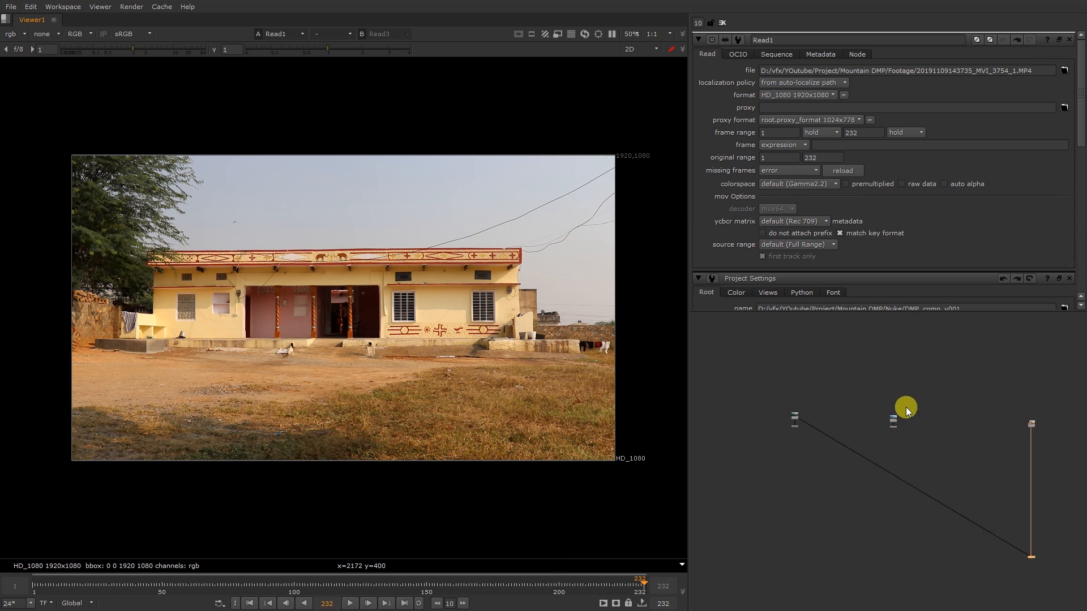
pyautogui.scroll(9, 897, 412)
pyautogui.click(863, 443)
pyautogui.press('1')
pyautogui.moveTo(624, 149); pyautogui.dragTo(657, 194)
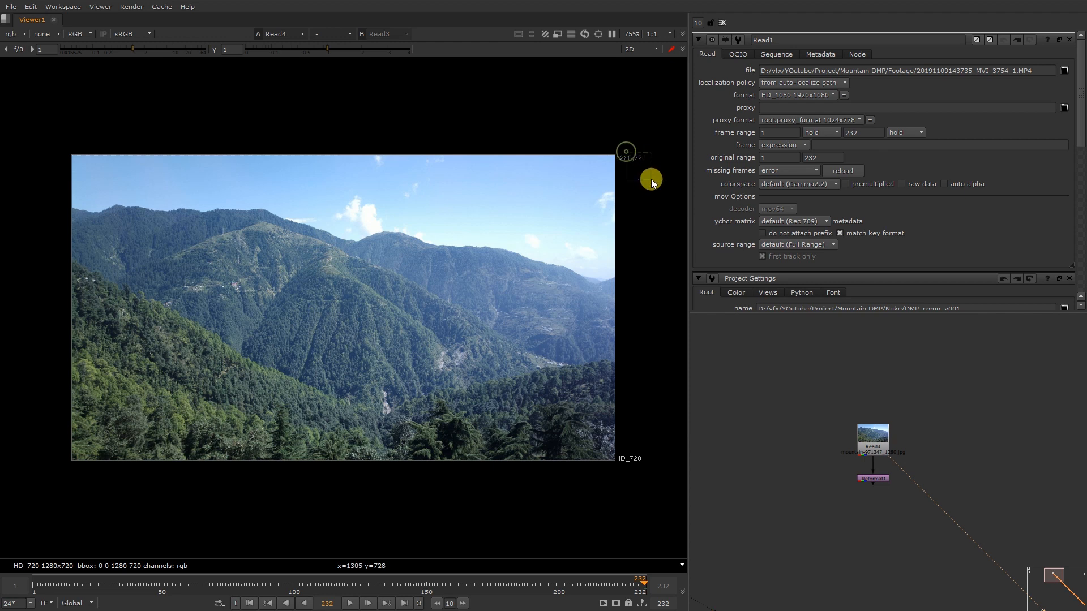
# Show the Read3 forest valley image in the viewer through input 2
pyautogui.moveTo(793, 440)
pyautogui.mouseDown(button='middle')
pyautogui.moveTo(946, 429)
pyautogui.moveTo(925, 425)
pyautogui.mouseUp(button='middle')
pyautogui.scroll(-2, 814, 409)
pyautogui.scroll(1, 819, 407)
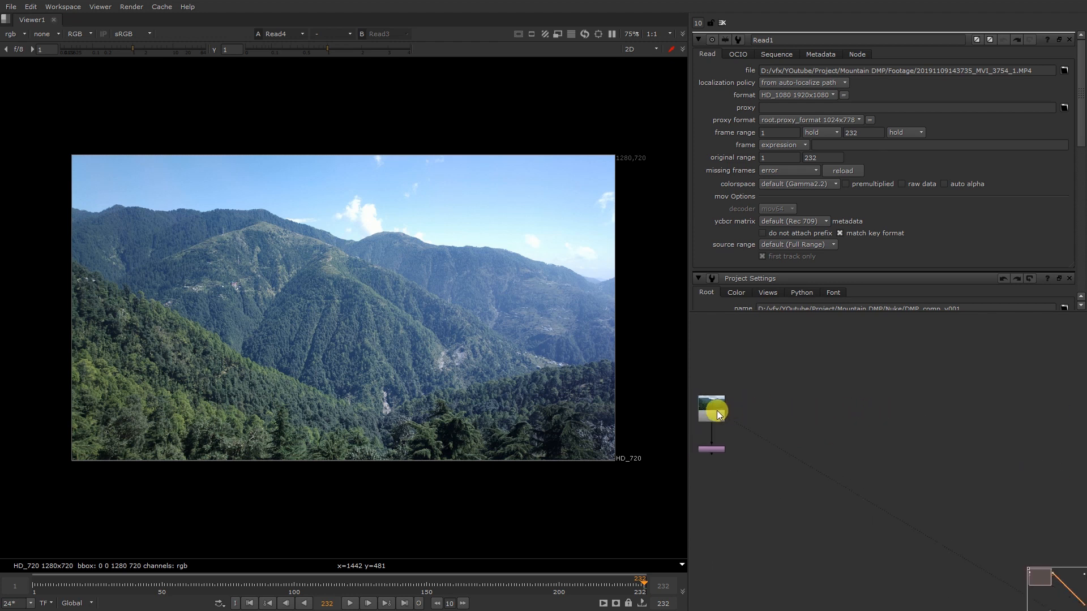
pyautogui.press('2')
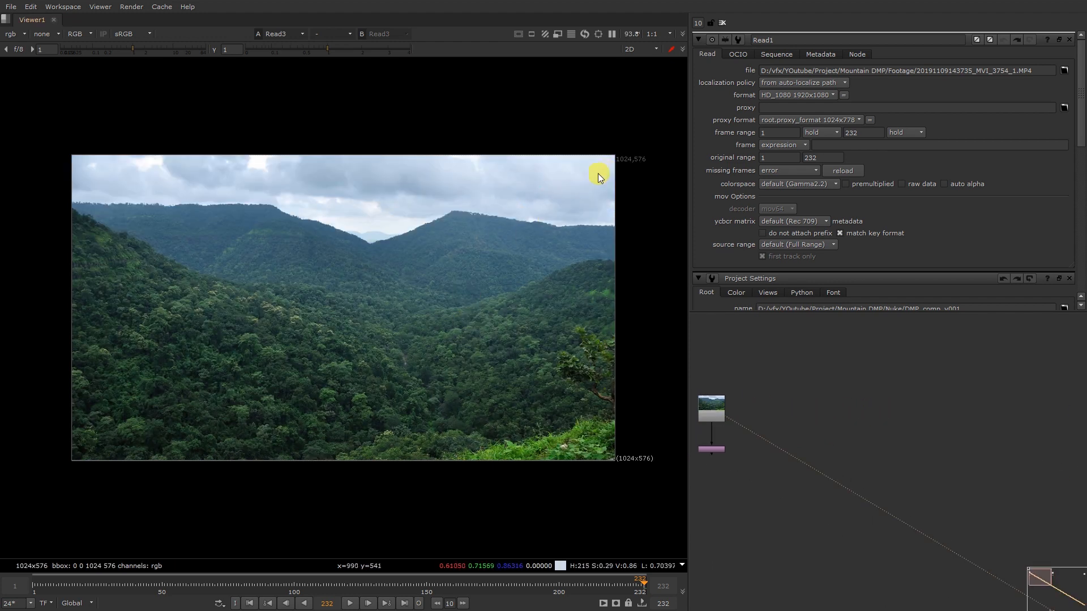
pyautogui.moveTo(930, 489); pyautogui.dragTo(828, 428, button='middle')
pyautogui.scroll(6, 905, 444)
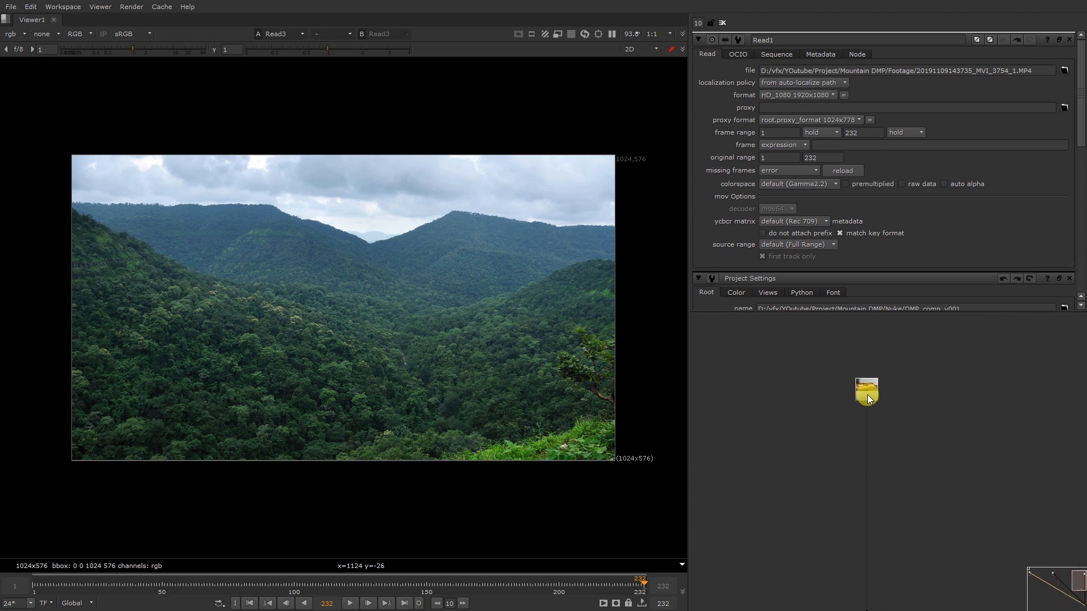
pyautogui.scroll(-3, 1052, 422)
pyautogui.scroll(5, 990, 423)
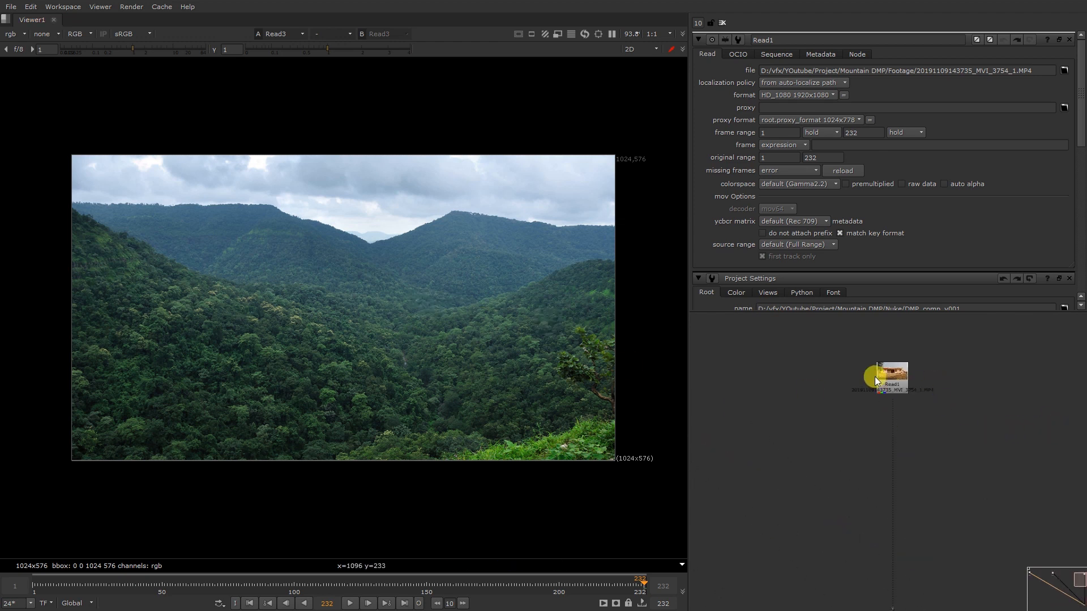
# Switch the viewer back to the Read4 mountain image and examine the tree and ridge detail on its slopes up close
pyautogui.press('1')
pyautogui.scroll(10, 430, 286)
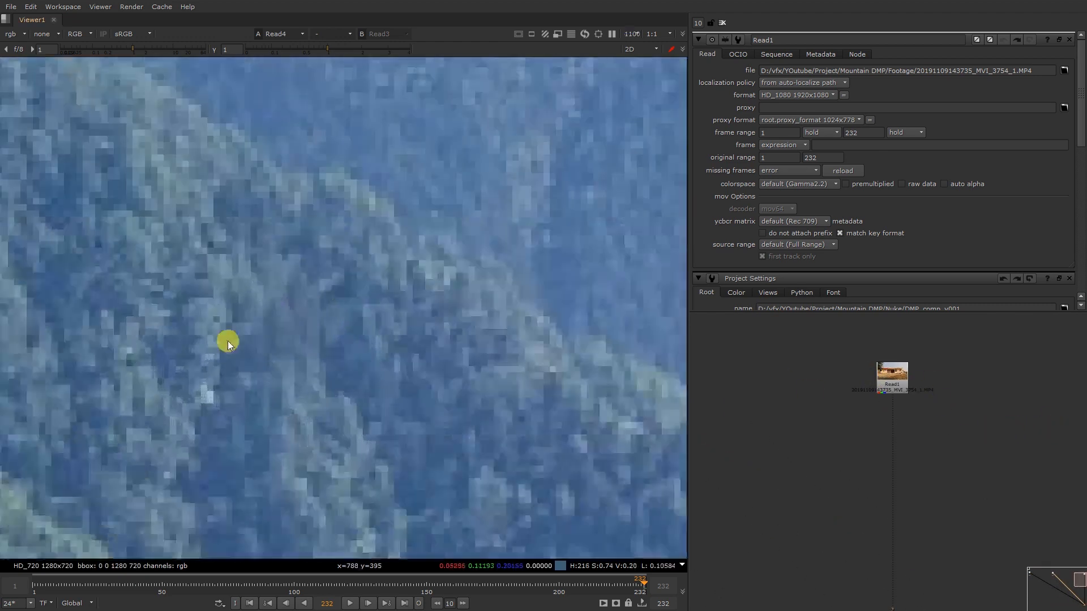
pyautogui.scroll(-8, 153, 284)
pyautogui.scroll(6, 213, 245)
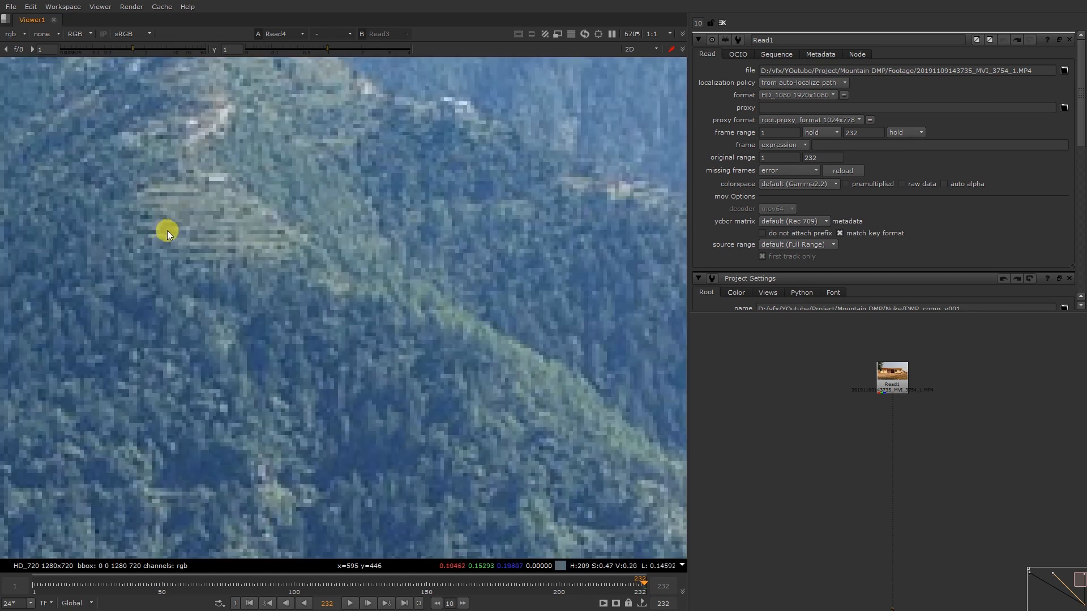
pyautogui.scroll(-2, 280, 301)
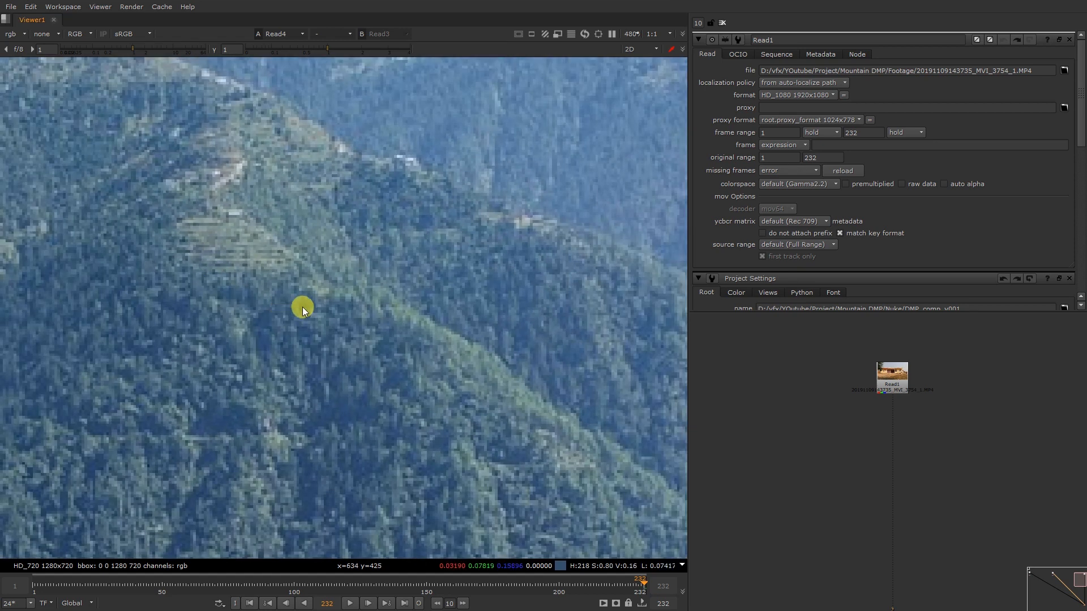
pyautogui.scroll(-4, 301, 314)
pyautogui.middleClick(301, 314)
pyautogui.scroll(5, 408, 272)
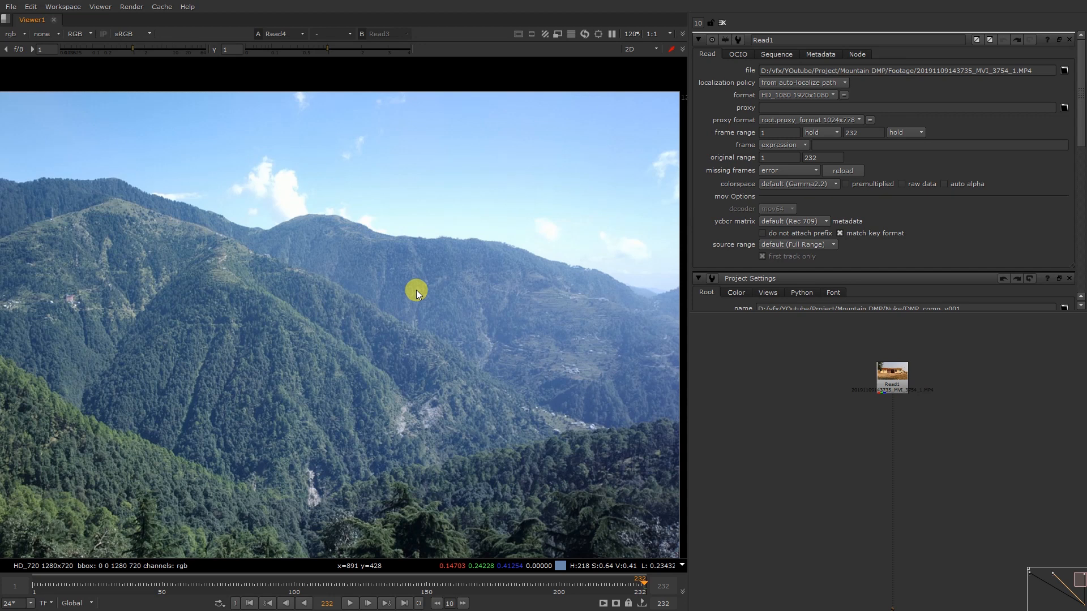
pyautogui.scroll(5, 257, 296)
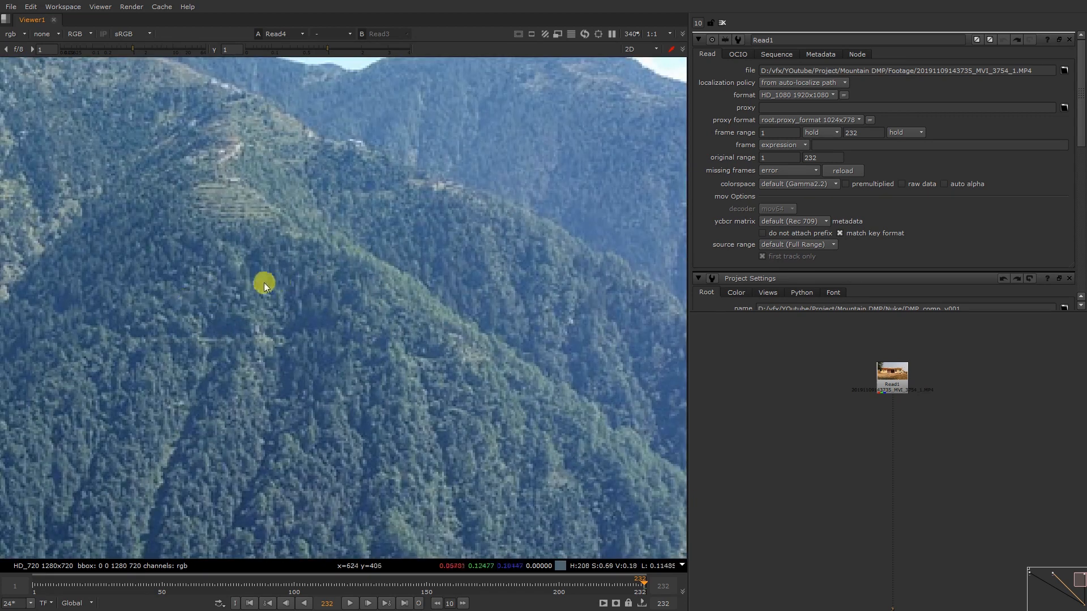
pyautogui.scroll(4, 303, 277)
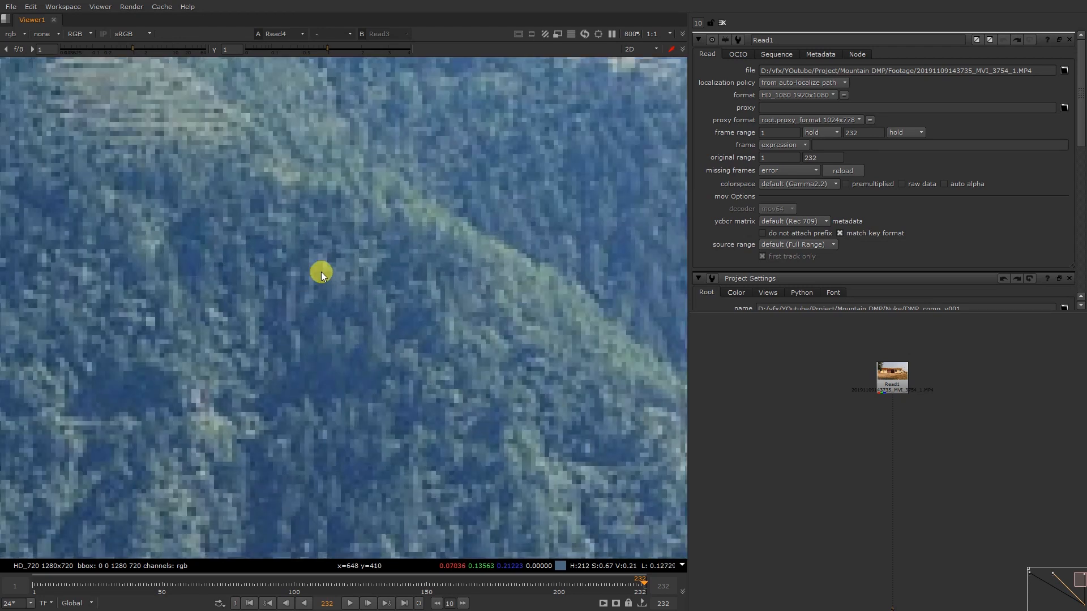
pyautogui.scroll(-6, 321, 271)
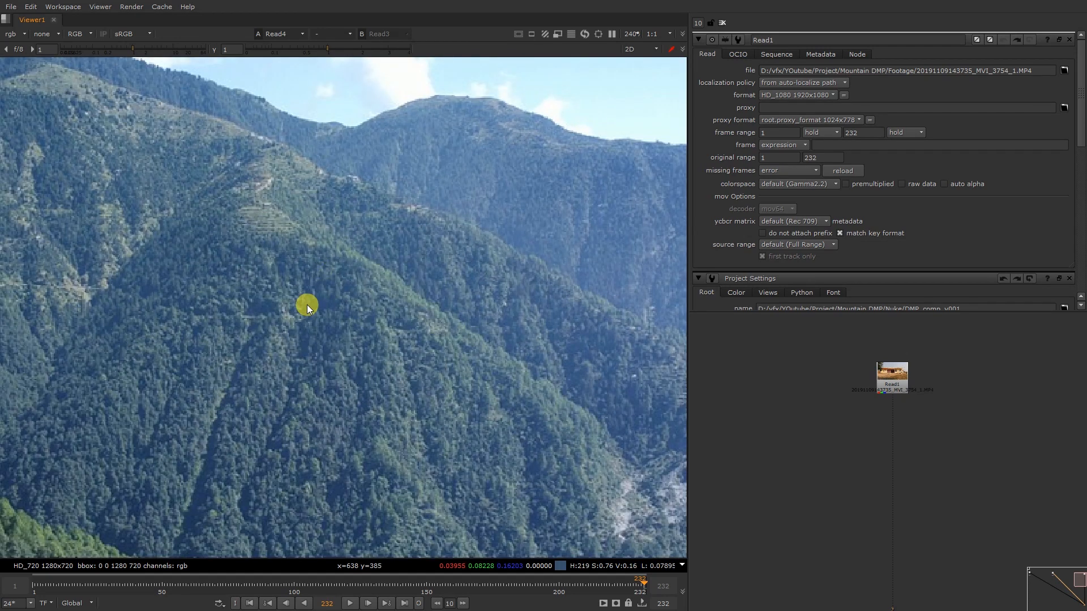
pyautogui.scroll(-8, 307, 305)
pyautogui.scroll(2, 310, 302)
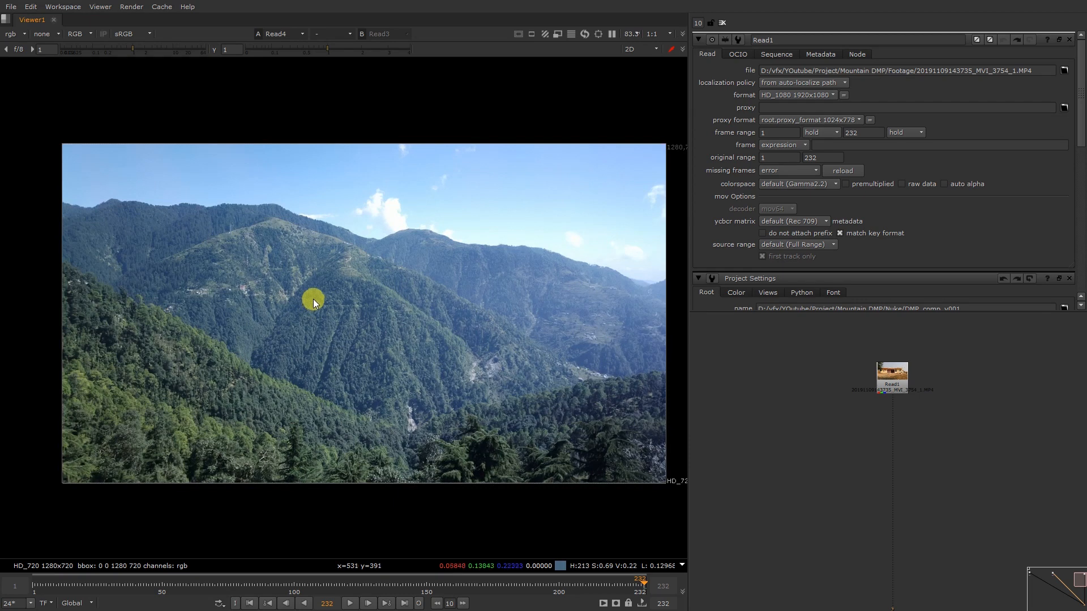
pyautogui.scroll(1, 324, 308)
pyautogui.scroll(1, 284, 291)
pyautogui.scroll(-3, 287, 290)
pyautogui.scroll(1, 287, 290)
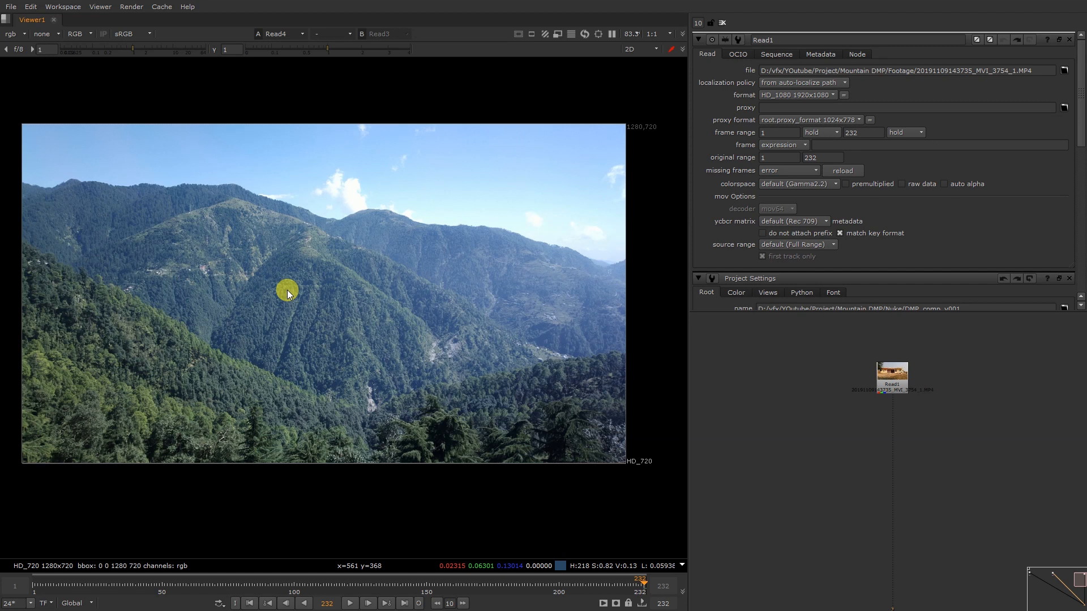
# Show the Read1 house footage in the viewer through input 1, fitted to the viewer
pyautogui.scroll(5, 874, 391)
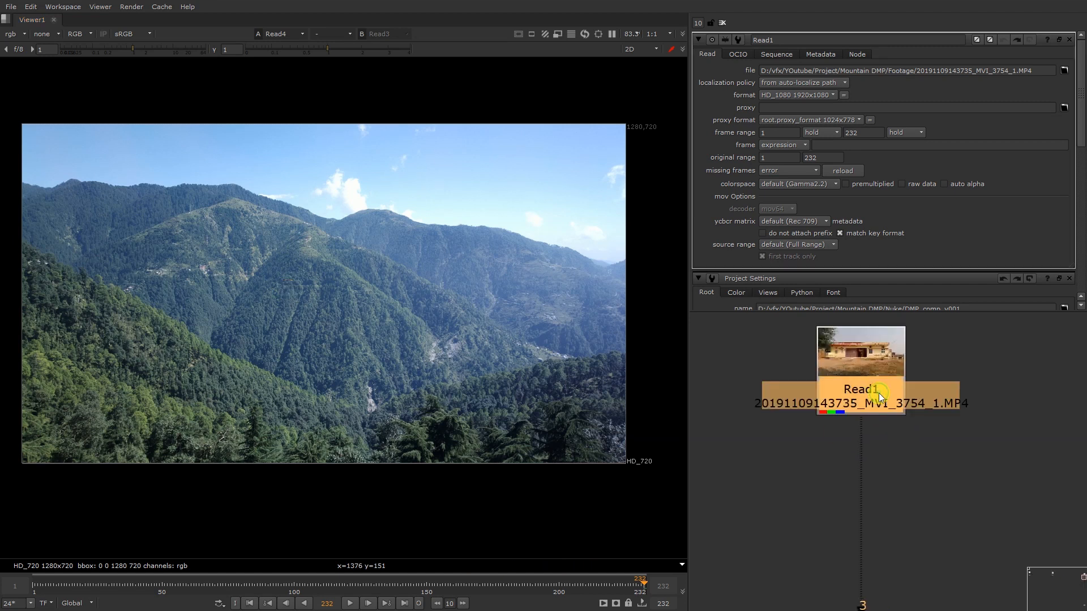
pyautogui.press('1')
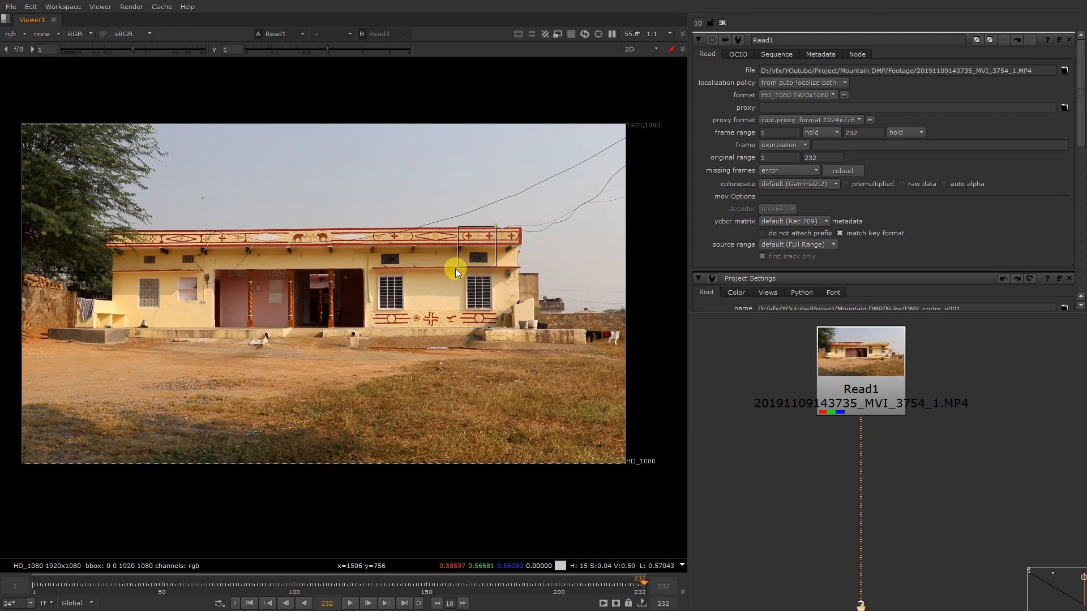
pyautogui.press('f')
# Show the Reformat1 output of the Read4 mountain image in the viewer through input 1
pyautogui.scroll(-6, 901, 399)
pyautogui.moveTo(901, 406); pyautogui.dragTo(948, 402, button='middle')
pyautogui.scroll(2, 947, 403)
pyautogui.scroll(-5, 918, 409)
pyautogui.moveTo(733, 404); pyautogui.dragTo(800, 402, button='middle')
pyautogui.scroll(4, 967, 400)
pyautogui.doubleClick(1016, 396)
pyautogui.scroll(-5, 962, 399)
pyautogui.scroll(5, 804, 391)
pyautogui.scroll(3, 722, 395)
pyautogui.click(878, 436)
pyautogui.press('1')
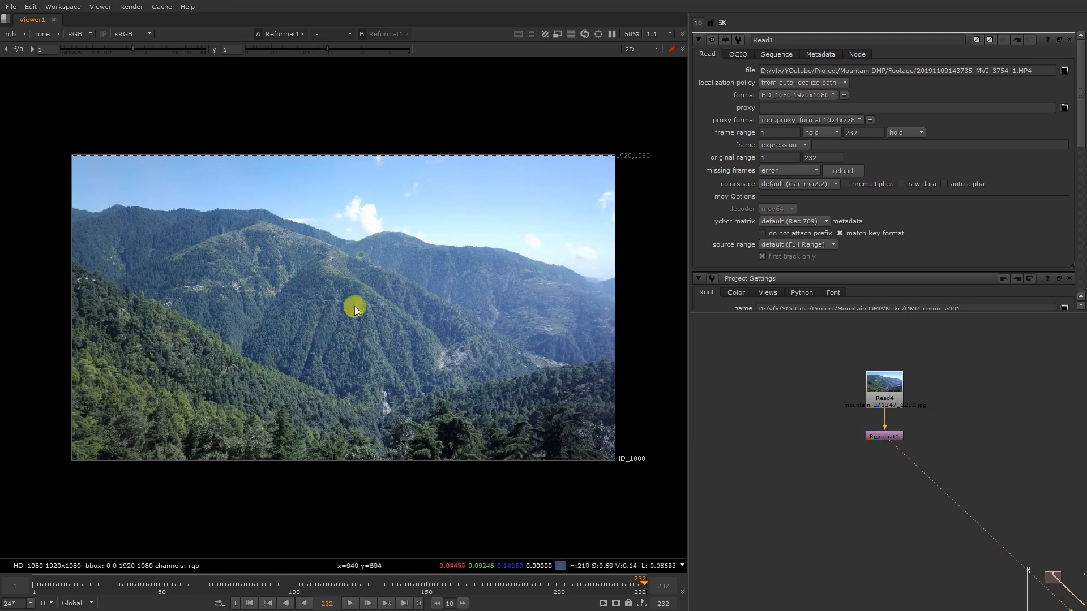
# Add a Merge node to the node graph between the mountain branch and the house footage
pyautogui.scroll(-6, 880, 435)
pyautogui.scroll(3, 914, 453)
pyautogui.scroll(-2, 906, 428)
pyautogui.moveTo(949, 435); pyautogui.dragTo(813, 365, button='middle')
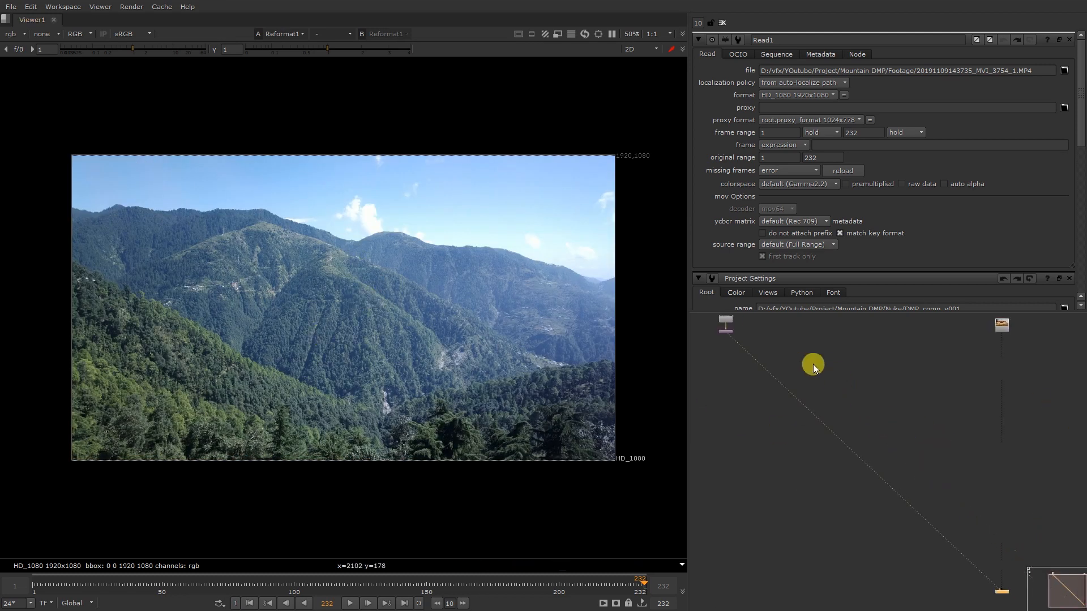
pyautogui.press('m')
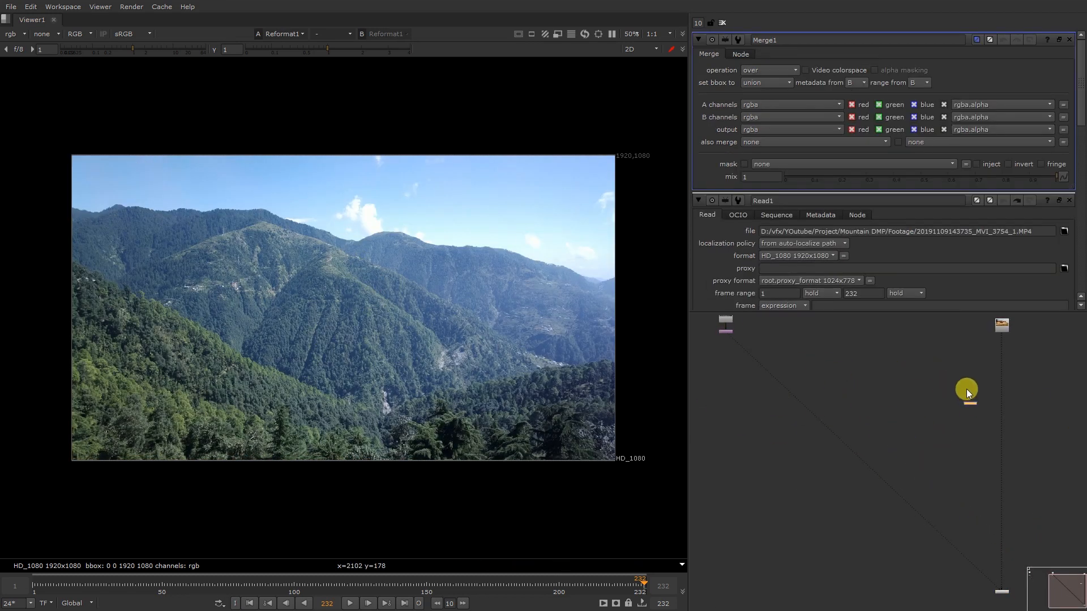
# Show the Read1 house footage in the viewer and open its properties
pyautogui.moveTo(1017, 331); pyautogui.dragTo(932, 498, button='middle')
pyautogui.click(965, 403)
pyautogui.press('1')
pyautogui.doubleClick(953, 392)
pyautogui.scroll(-6, 953, 391)
# Rearrange the node graph so the Read1 house footage sits to the left of the mountain image branch
pyautogui.moveTo(953, 391); pyautogui.dragTo(663, 471)
pyautogui.moveTo(798, 374); pyautogui.dragTo(927, 384)
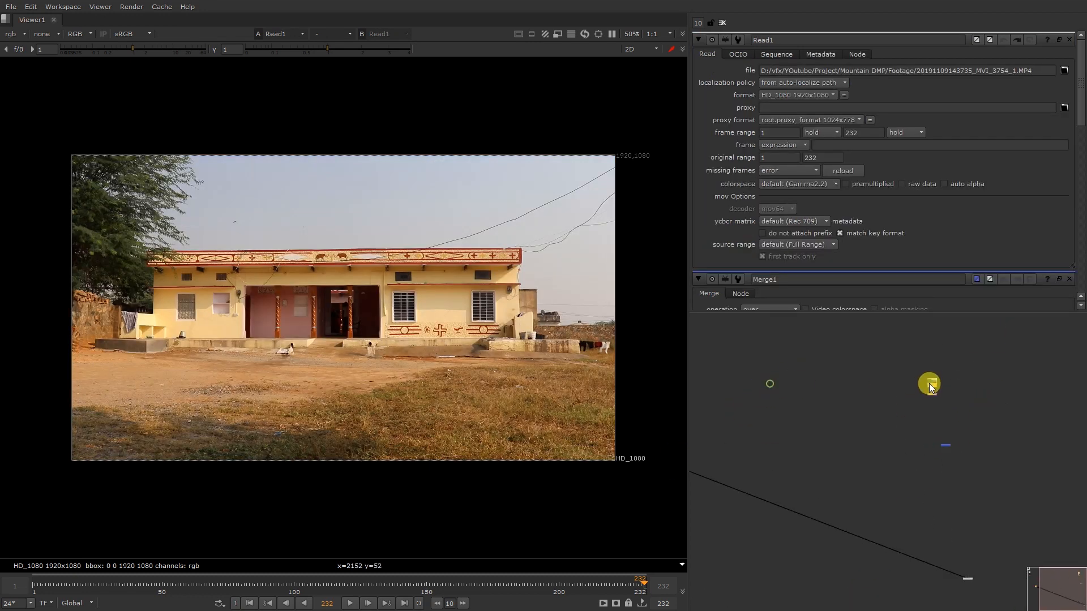
pyautogui.scroll(-5, 856, 389)
pyautogui.moveTo(836, 403); pyautogui.dragTo(887, 399, button='middle')
pyautogui.scroll(3, 833, 414)
pyautogui.moveTo(840, 414); pyautogui.dragTo(978, 367)
pyautogui.click(840, 347)
pyautogui.scroll(-2, 907, 373)
pyautogui.scroll(4, 860, 358)
pyautogui.scroll(-3, 833, 376)
pyautogui.scroll(3, 898, 371)
pyautogui.moveTo(850, 389); pyautogui.dragTo(857, 364)
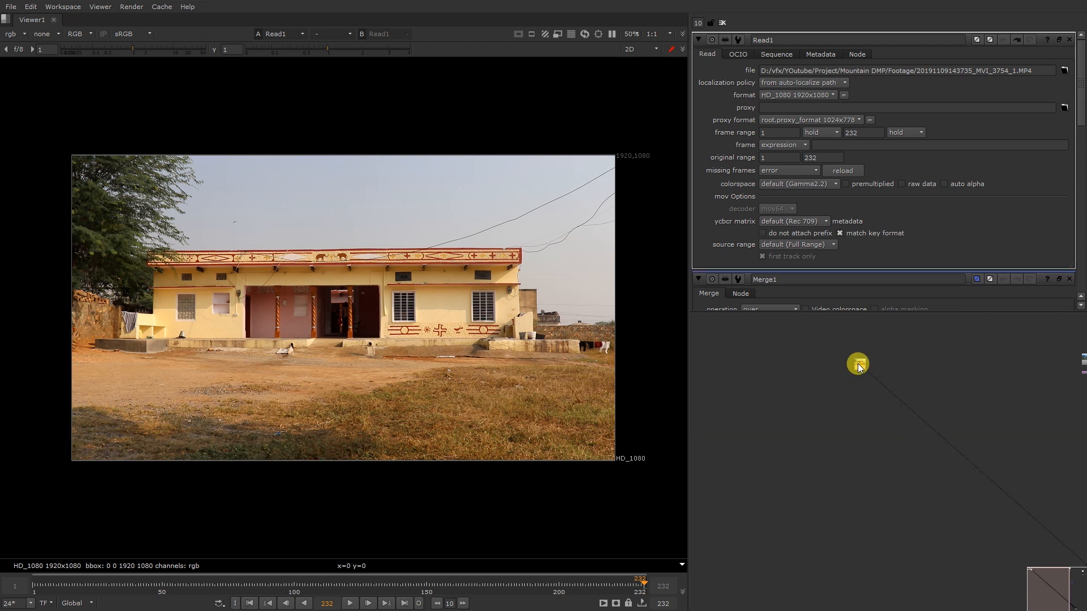
# Add a Keyer node to the Read1 house footage and place it lower and to the left of the footage
pyautogui.scroll(2, 412, 240)
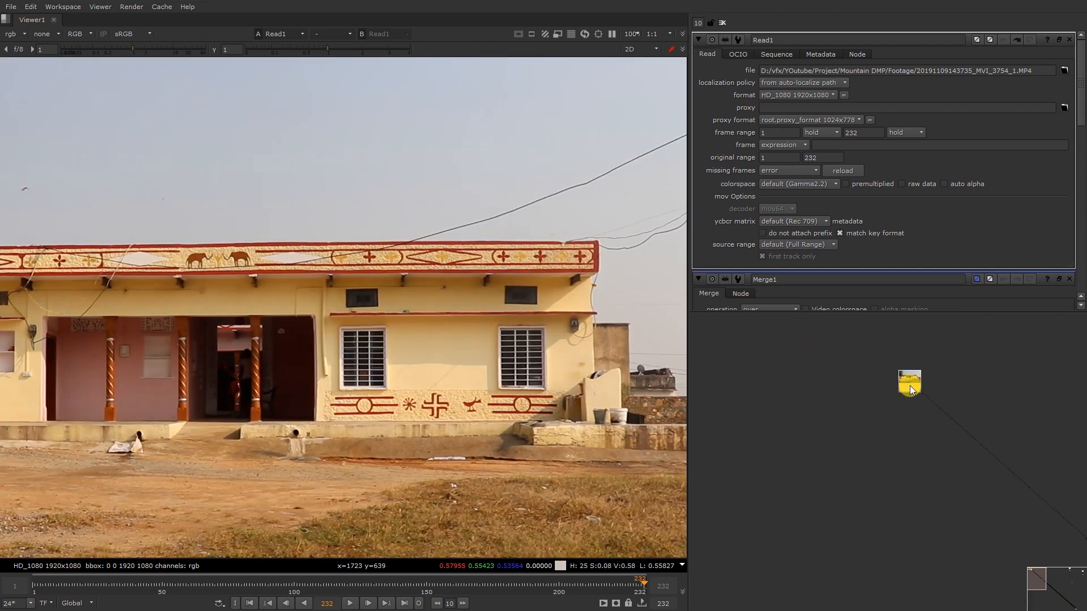
pyautogui.press('Tab')
pyautogui.write('K')
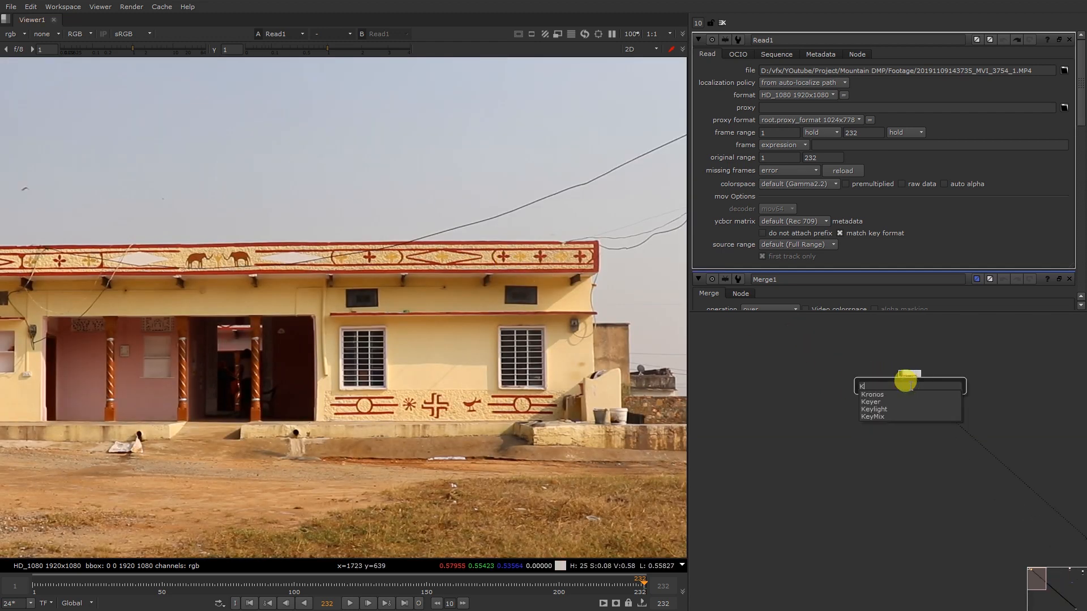
pyautogui.write('eye')
pyautogui.press('Return')
pyautogui.moveTo(907, 394); pyautogui.dragTo(776, 503)
# Add a Dot below Read1 and reposition the nodes to make room for the keying branch
pyautogui.click(890, 381)
pyautogui.press('.')
pyautogui.scroll(-5, 883, 374)
pyautogui.scroll(3, 883, 372)
pyautogui.scroll(-3, 897, 372)
pyautogui.moveTo(900, 372); pyautogui.dragTo(900, 334)
pyautogui.scroll(3, 879, 374)
# Insert a corner Dot in the Keyer's input connection and add another Dot on a second branch from Read1
pyautogui.keyDown('ctrl'); pyautogui.moveTo(887, 417); pyautogui.dragTo(863, 360); pyautogui.keyUp('ctrl')
pyautogui.click(799, 401)
pyautogui.scroll(-5, 800, 403)
pyautogui.scroll(4, 837, 432)
pyautogui.press('.')
pyautogui.scroll(-3, 796, 408)
pyautogui.scroll(2, 864, 374)
# Focus on the Keyer1 node and limit the properties bin to 1 open panel
pyautogui.click(864, 375)
pyautogui.press('f')
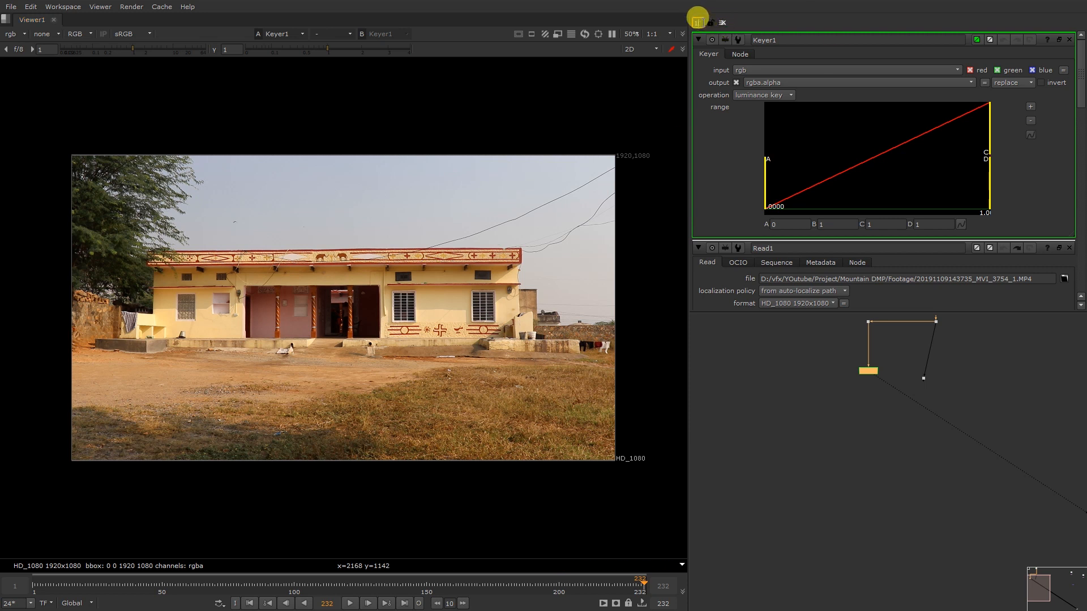
pyautogui.press('Return')
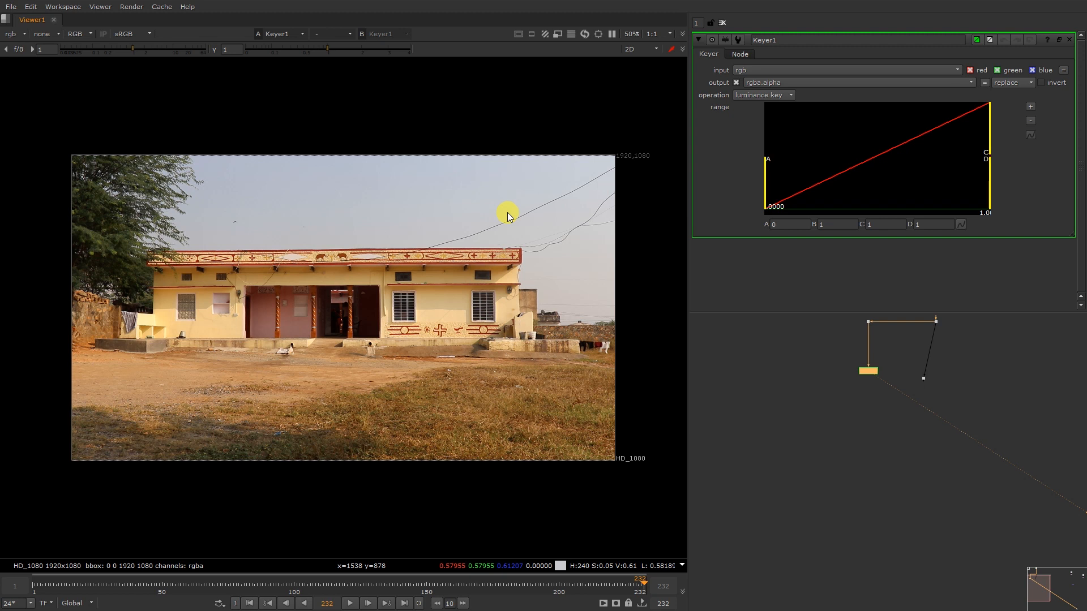
pyautogui.scroll(5, 860, 399)
pyautogui.click(860, 396)
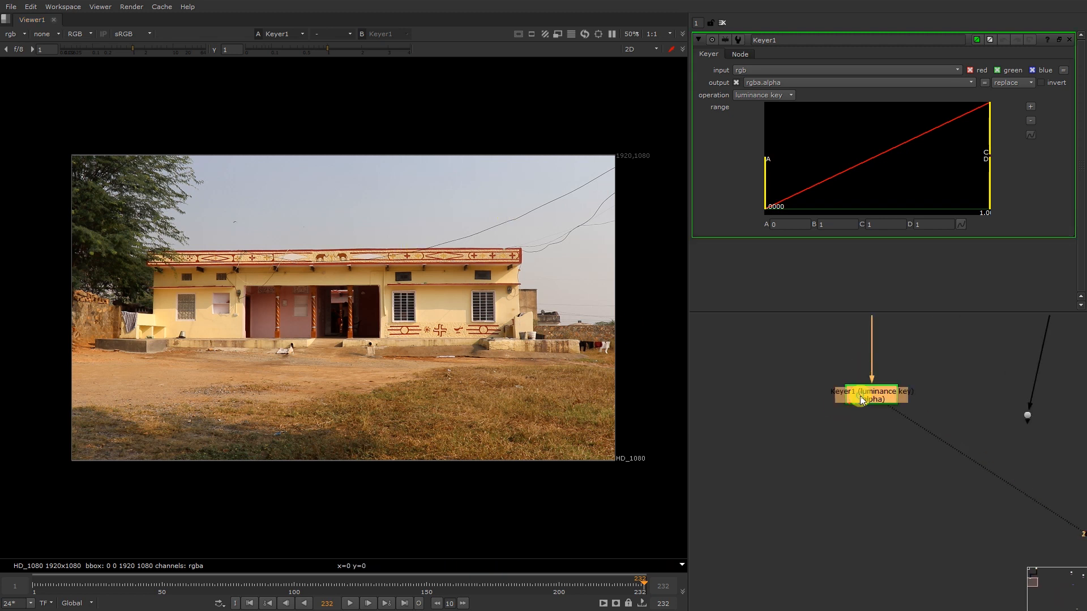
# Compare the red, green, blue and luminance channels of Keyer1 in the viewer, returning to full RGB
pyautogui.press('r')
pyautogui.press('g')
pyautogui.press('b')
pyautogui.press('b')
pyautogui.press('b')
pyautogui.press('b')
pyautogui.press('b')
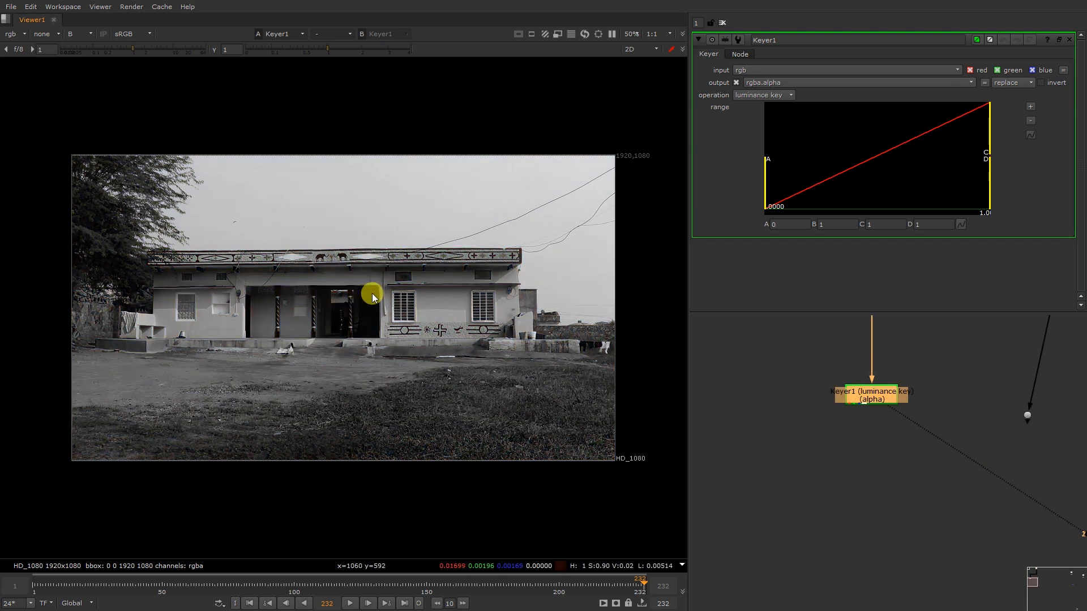
pyautogui.press('g')
pyautogui.press('r')
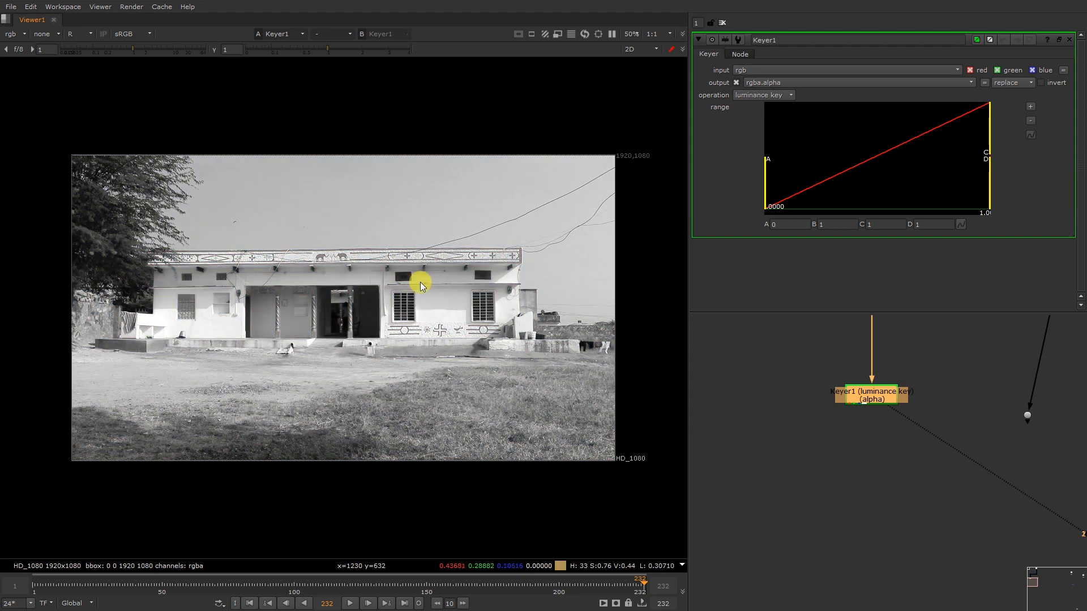
pyautogui.press('y')
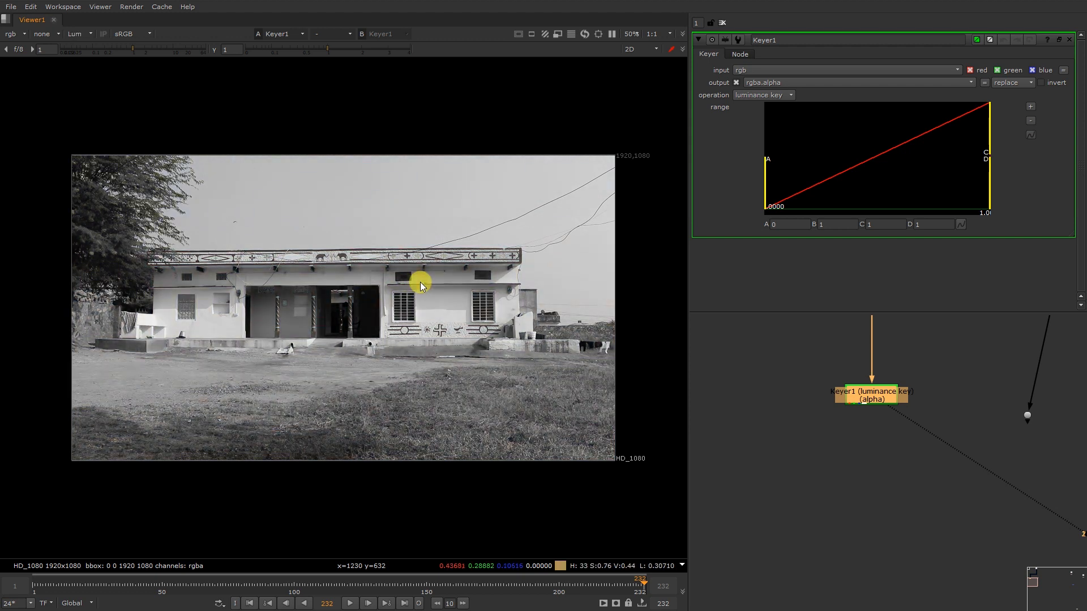
pyautogui.press('y')
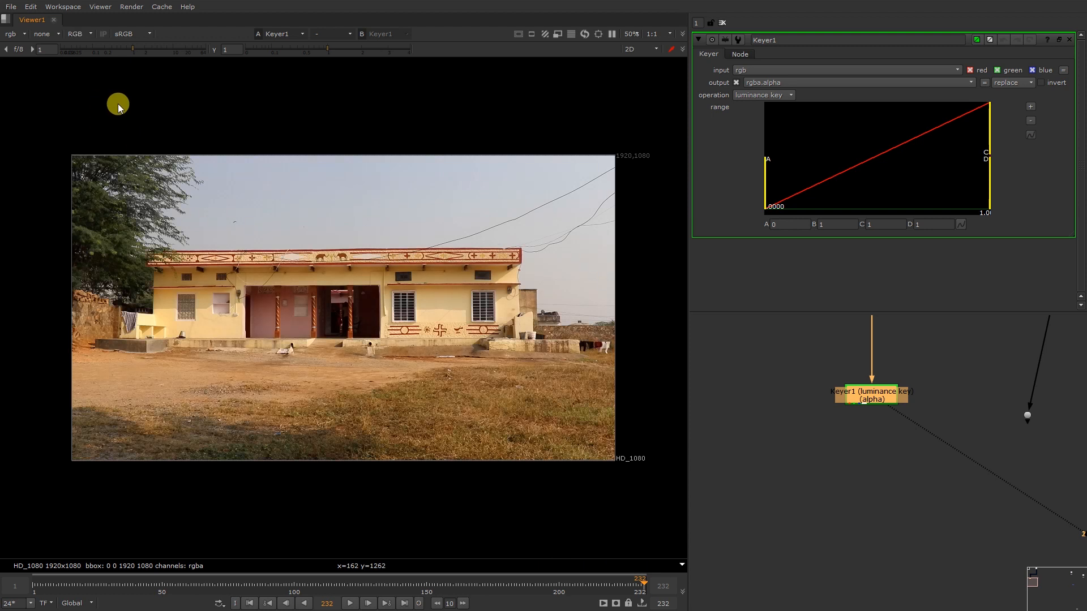
# Compare the sky against the house in the luminance and individual color channels again, ending on the blue channel
pyautogui.press('y')
pyautogui.press('y')
pyautogui.press('b')
pyautogui.press('b')
pyautogui.press('b')
pyautogui.press('b')
pyautogui.press('b')
pyautogui.press('g')
pyautogui.press('r')
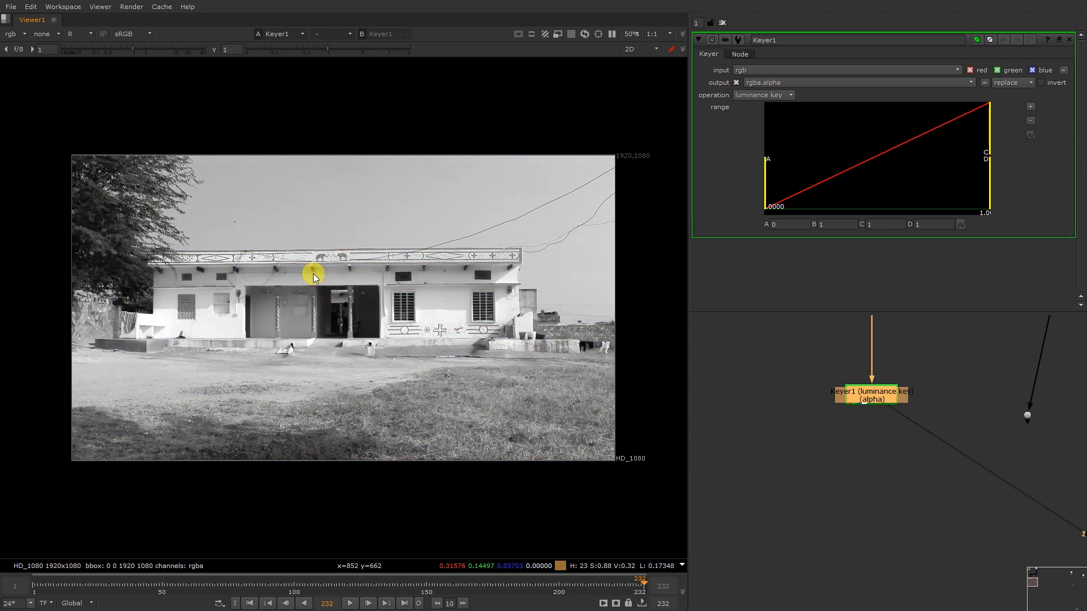
pyautogui.press('g')
pyautogui.press('y')
pyautogui.press('b')
pyautogui.press('g')
pyautogui.press('b')
pyautogui.press('b')
pyautogui.press('b')
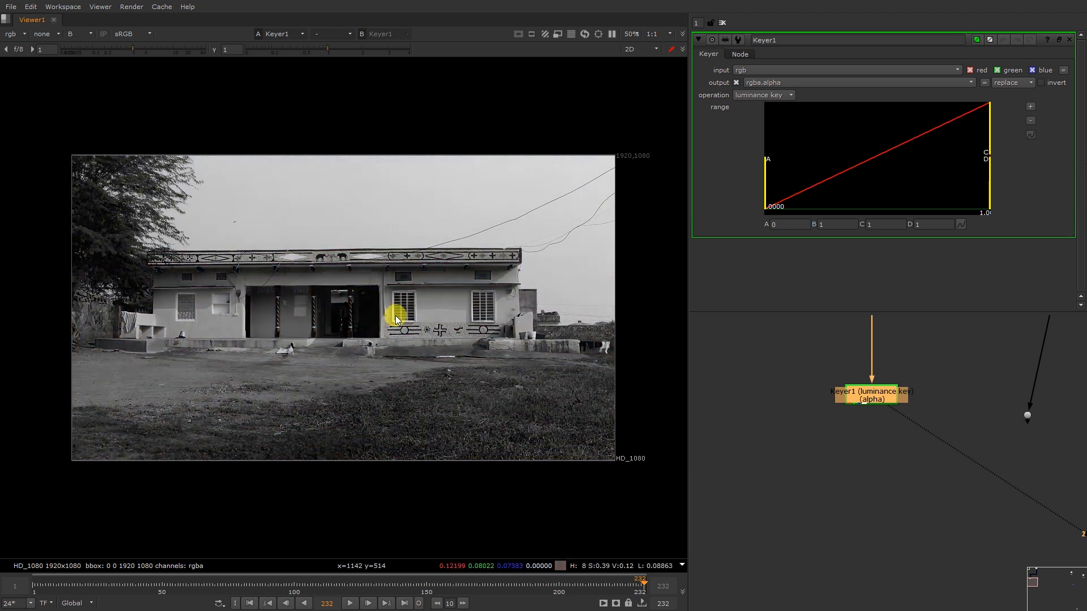
# Set Keyer1's operation to blue keyer and switch the viewer to the alpha channel
pyautogui.click(772, 96)
pyautogui.click(758, 53)
pyautogui.press('a')
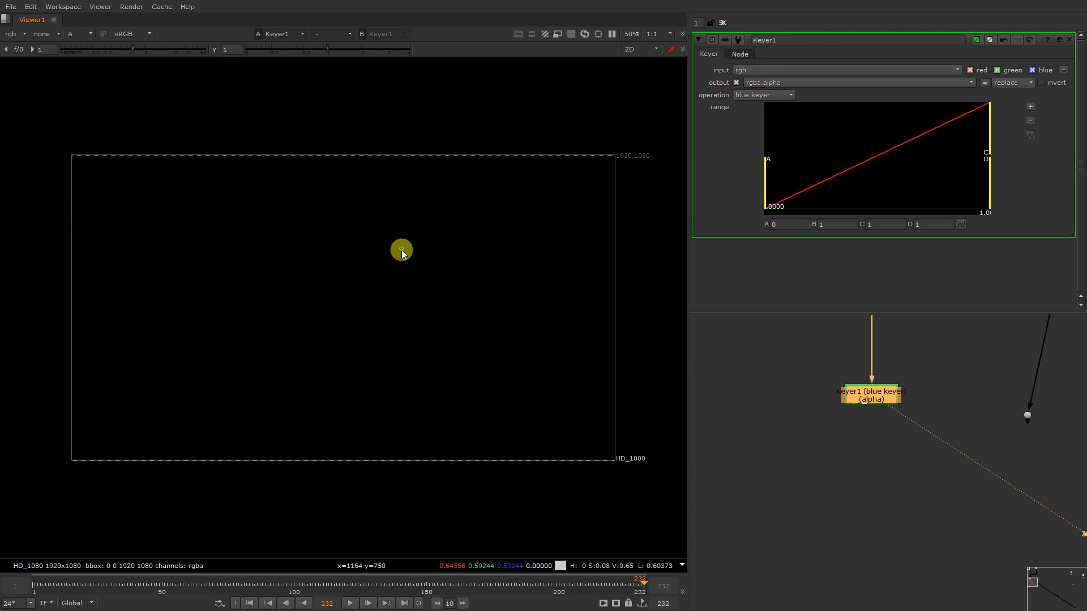
# Set the viewer's displayed layer to rgba to show the Keyer1 alpha
pyautogui.click(884, 396)
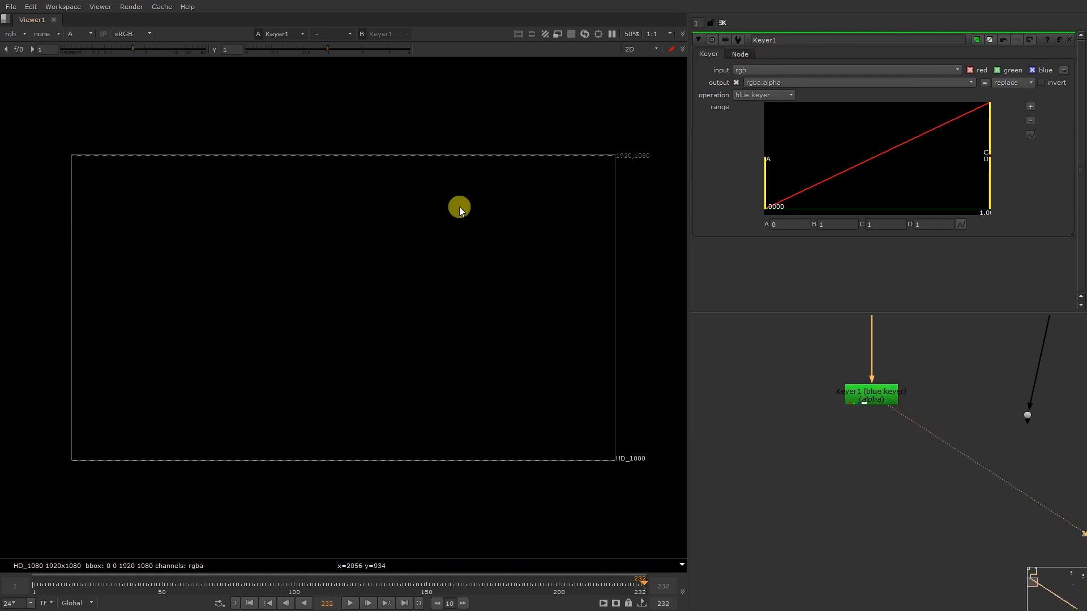
pyautogui.click(14, 34)
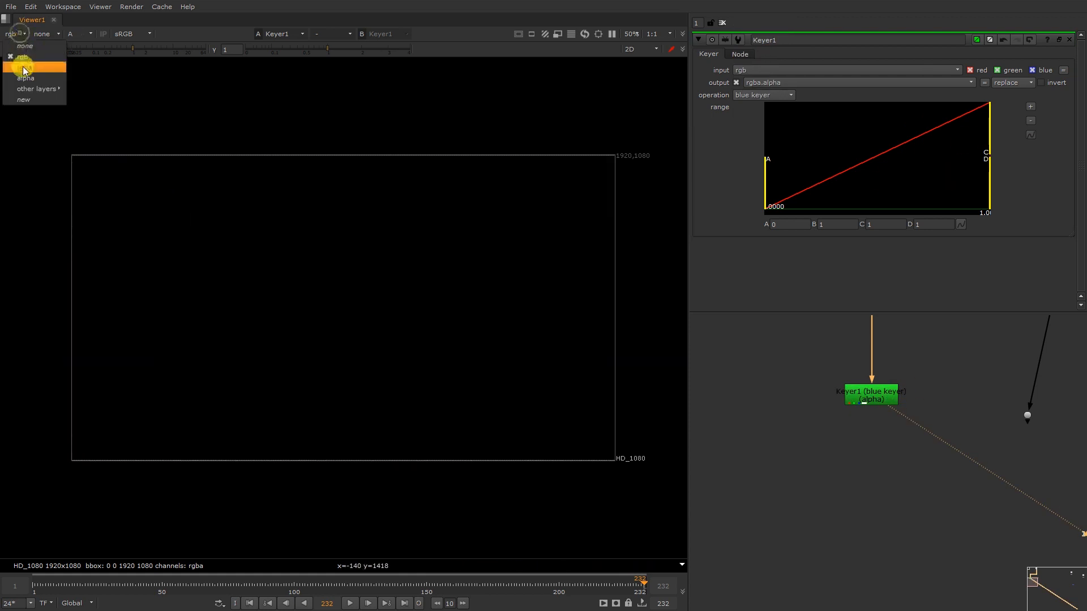
pyautogui.click(25, 68)
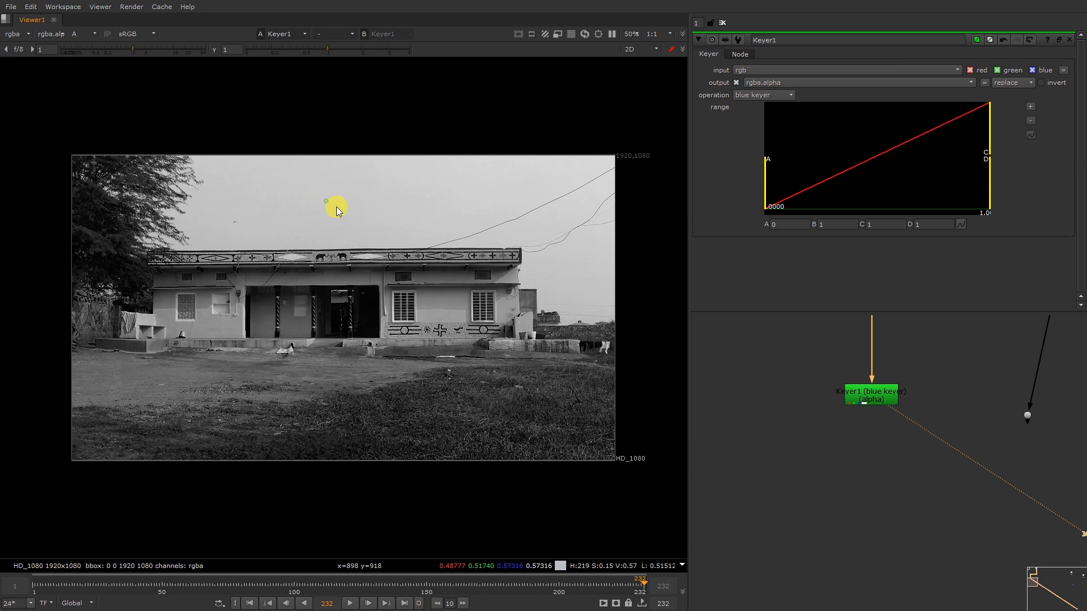
# Invert the Keyer1 output and set its range to A about 0.265 and B about 0.447
pyautogui.click(1040, 83)
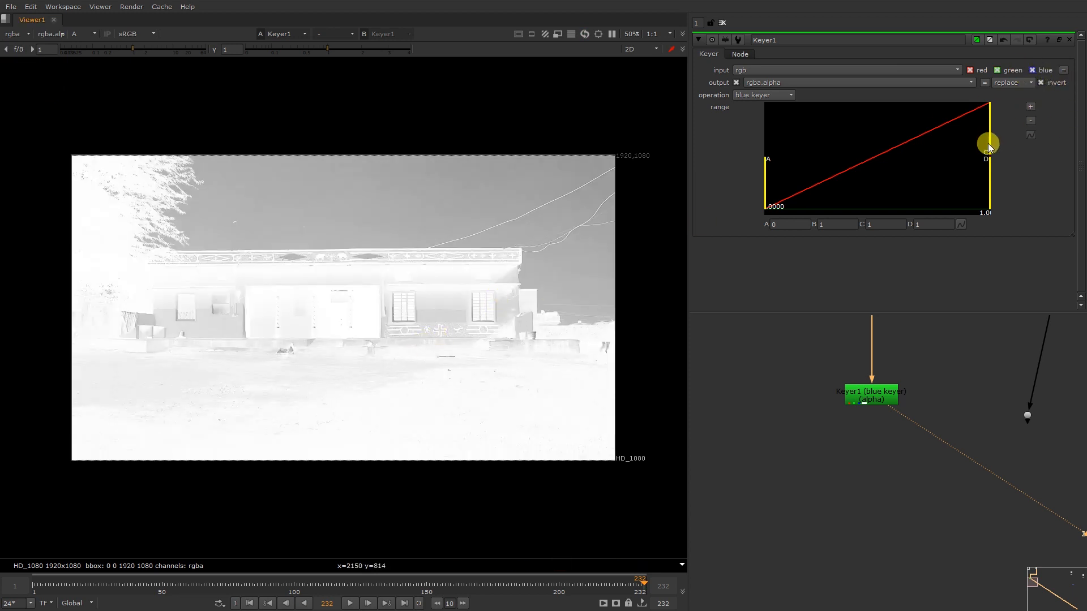
pyautogui.moveTo(991, 148); pyautogui.dragTo(916, 155)
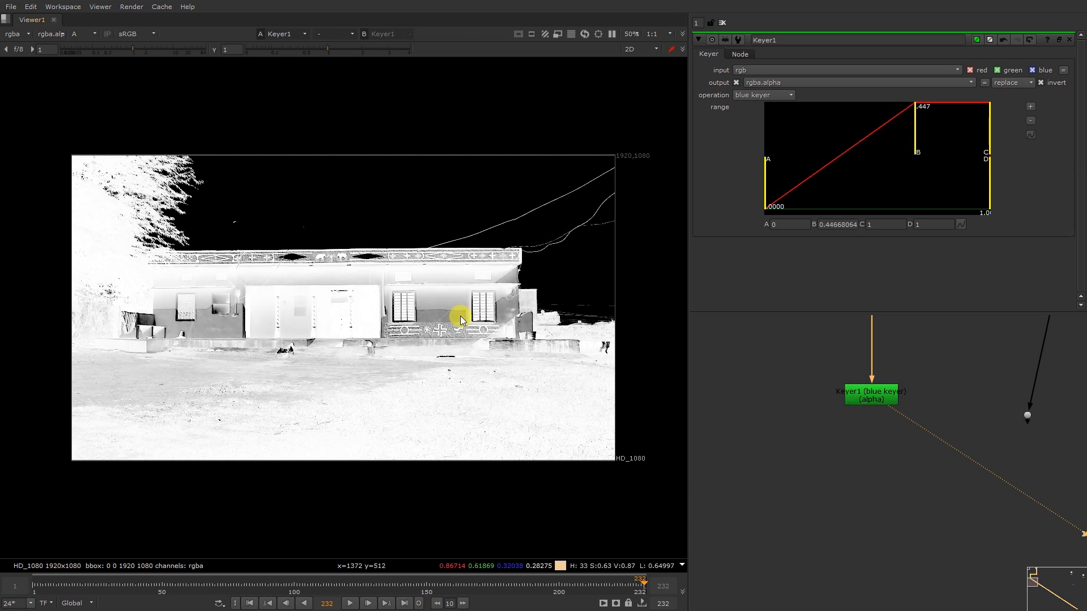
pyautogui.moveTo(777, 197); pyautogui.dragTo(882, 188)
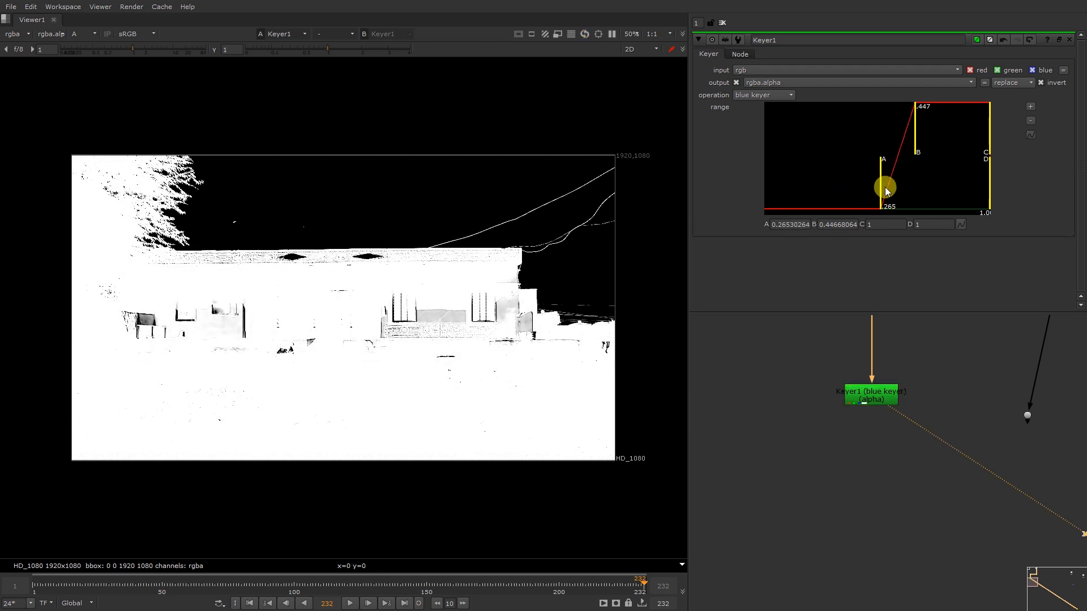
# Compare the Keyer1 alpha with the RGB image around the roof, windows and tree edges
pyautogui.press('a')
pyautogui.press('a')
pyautogui.press('a')
pyautogui.press('a')
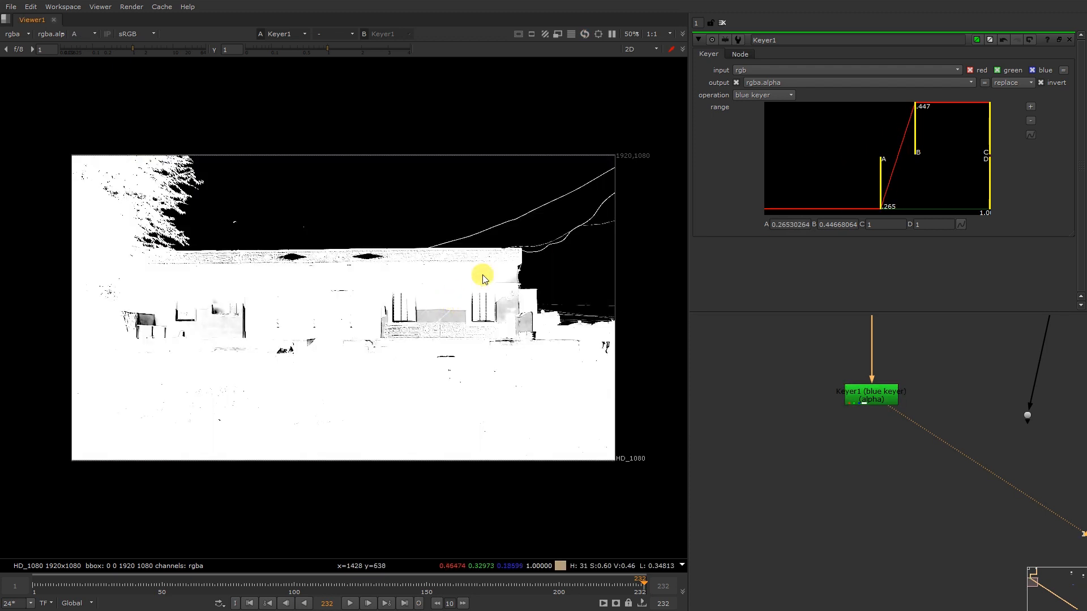
pyautogui.scroll(5, 557, 314)
pyautogui.scroll(5, 412, 304)
pyautogui.press('a')
pyautogui.press('a')
pyautogui.press('a')
pyautogui.press('a')
pyautogui.scroll(-8, 509, 238)
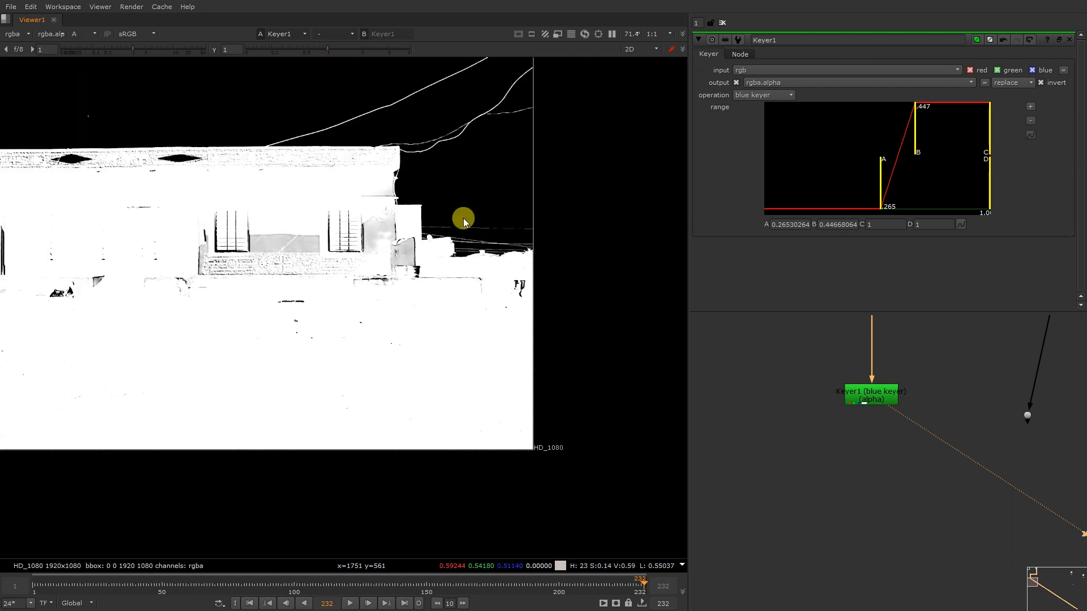
pyautogui.press('a')
pyautogui.moveTo(133, 223); pyautogui.dragTo(400, 235, button='middle')
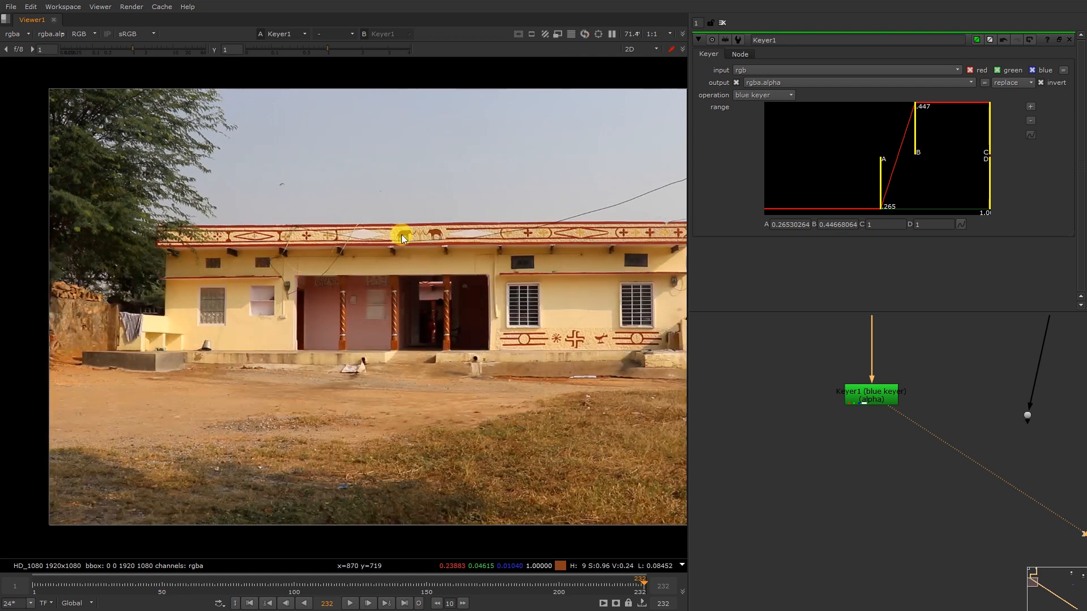
pyautogui.press('a')
pyautogui.press('a')
pyautogui.scroll(7, 117, 143)
pyautogui.press('a')
pyautogui.scroll(2, 164, 169)
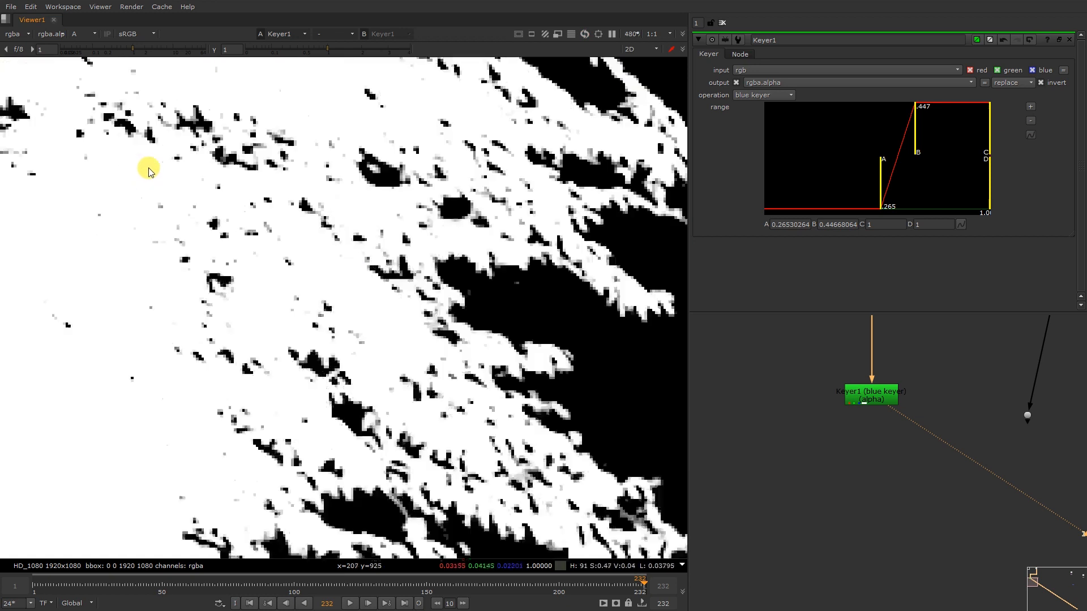
pyautogui.scroll(-5, 165, 169)
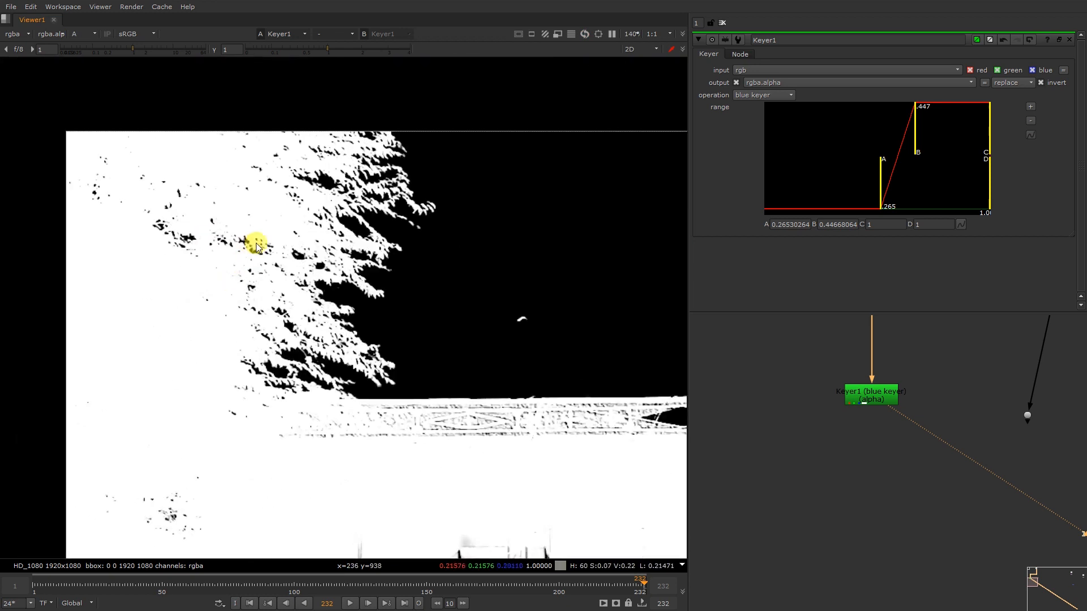
# Try Keyer1's range A at 0, compare the tree edges in alpha and RGB, and undo the change
pyautogui.moveTo(909, 146); pyautogui.dragTo(708, 185)
pyautogui.scroll(5, 138, 268)
pyautogui.press('a')
pyautogui.press('a')
pyautogui.press('a')
pyautogui.scroll(1, 425, 233)
pyautogui.press('a')
pyautogui.scroll(-1, 382, 355)
pyautogui.press('a')
pyautogui.scroll(-5, 291, 304)
pyautogui.moveTo(350, 363); pyautogui.dragTo(339, 304, button='middle')
pyautogui.press('a')
pyautogui.press('a')
pyautogui.press('a')
pyautogui.moveTo(358, 352); pyautogui.dragTo(250, 232, button='middle')
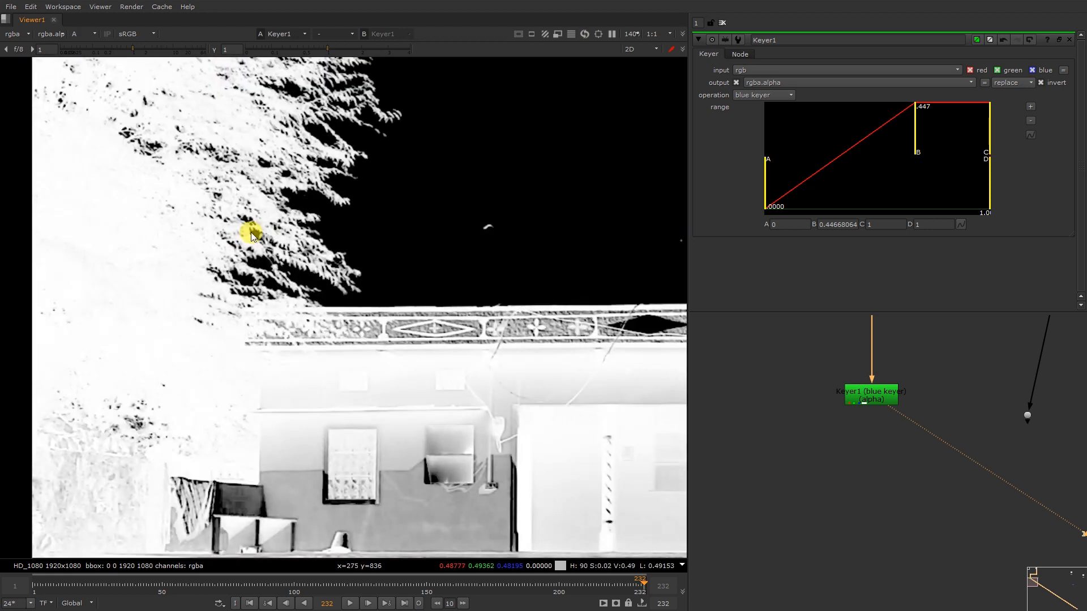
pyautogui.hotkey('ctrl', 'z')
pyautogui.scroll(-4, 334, 306)
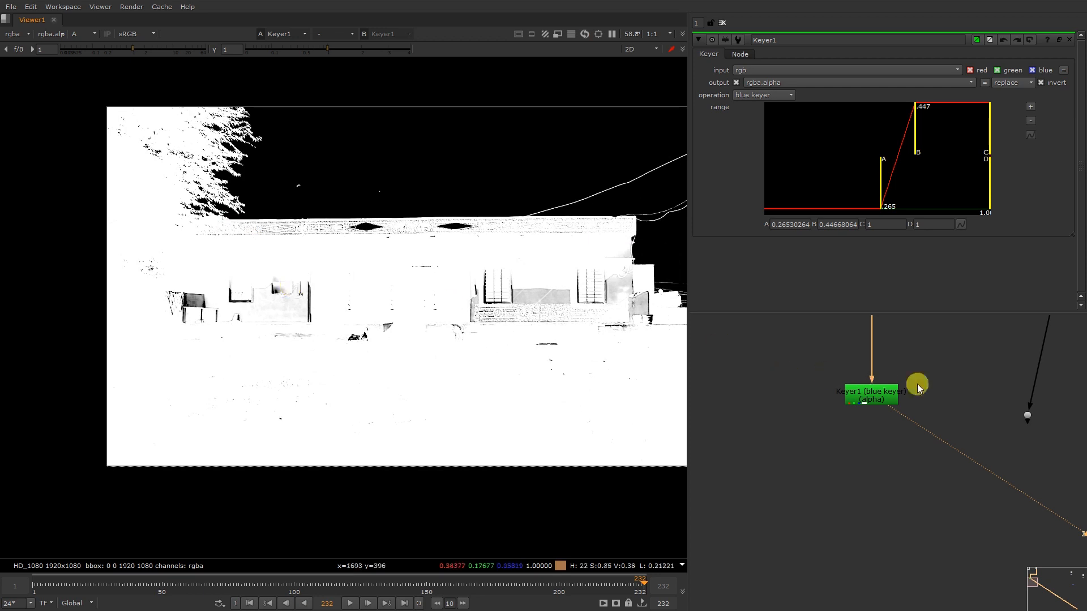
# Add a Copy node on the house plate, feed its A input from Keyer1, and view it
pyautogui.scroll(-3, 860, 405)
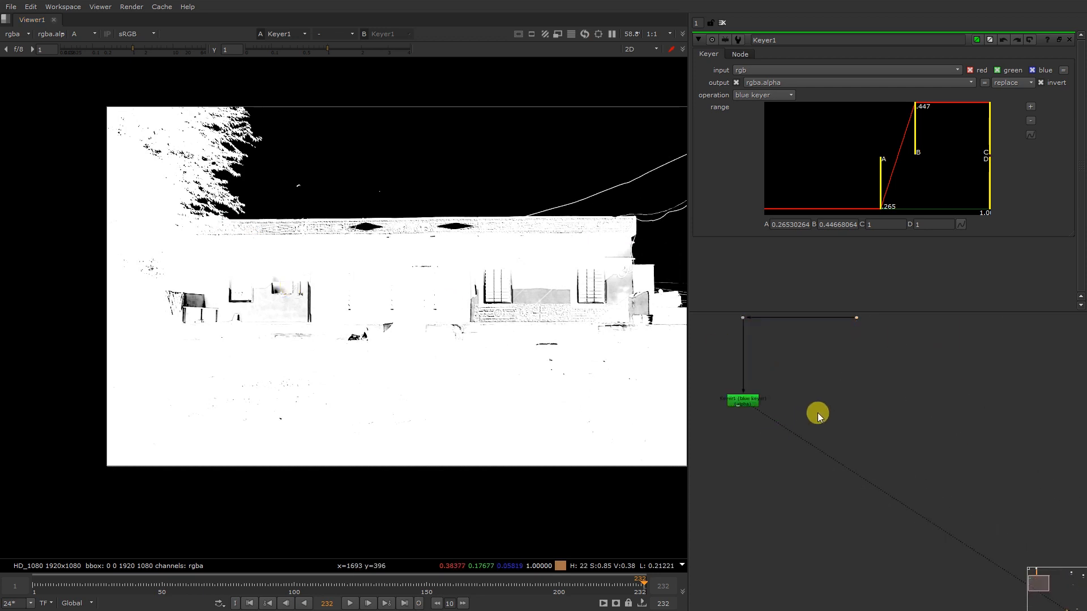
pyautogui.scroll(3, 837, 404)
pyautogui.scroll(-5, 839, 394)
pyautogui.moveTo(839, 394); pyautogui.dragTo(844, 419)
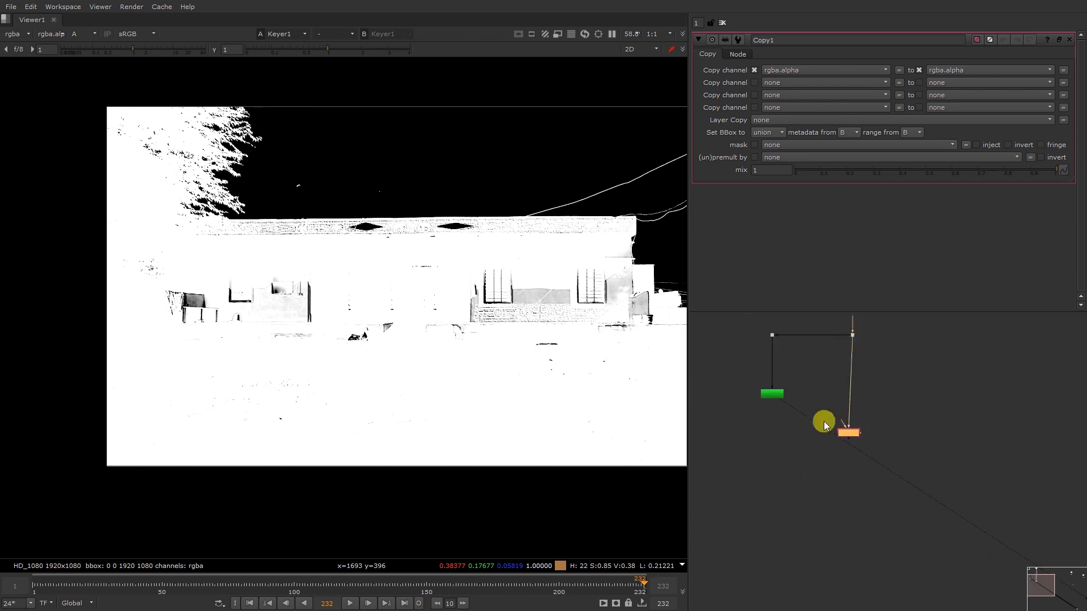
pyautogui.click(848, 433)
pyautogui.press('1')
# Add a Premult node after Copy1 and inspect the keyed house in RGB
pyautogui.press('Tab')
pyautogui.write('premult')
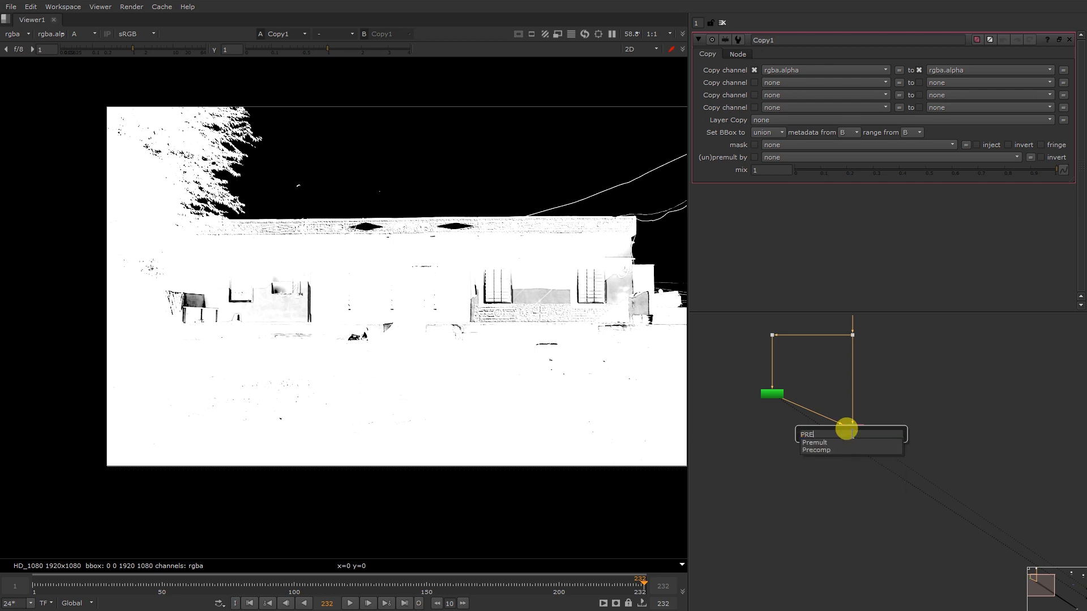
pyautogui.press('Return')
pyautogui.press('a')
pyautogui.scroll(-3, 510, 261)
pyautogui.moveTo(483, 262); pyautogui.dragTo(274, 227, button='middle')
pyautogui.scroll(3, 363, 226)
pyautogui.middleClick(471, 131)
pyautogui.press('g')
pyautogui.press('g')
pyautogui.scroll(3, 810, 377)
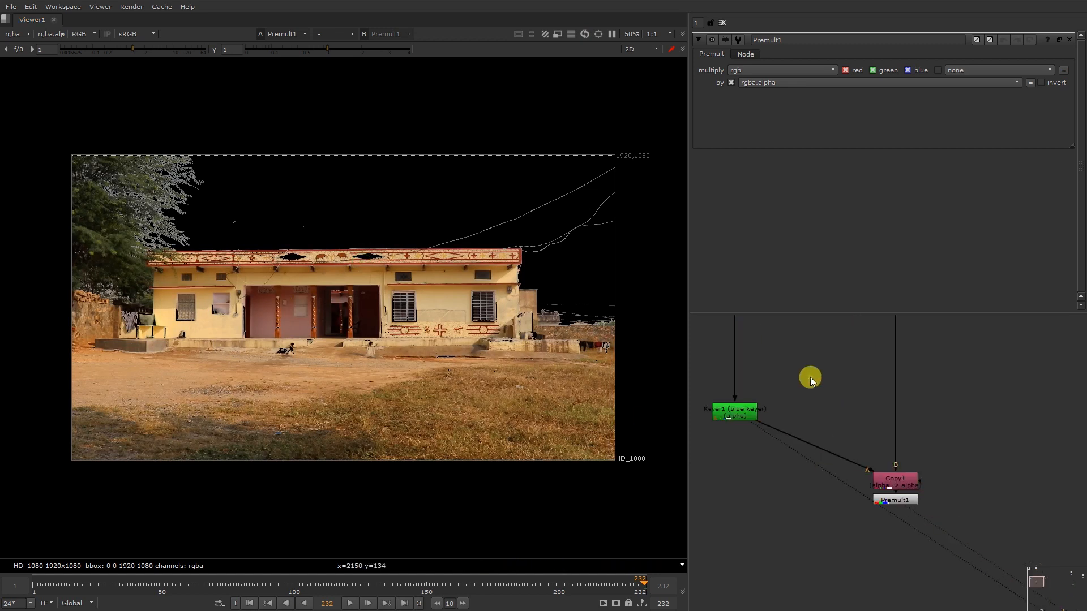
# Create a Roto node beside Keyer1 and display the original house footage from Dot1 in the viewer
pyautogui.press('o')
pyautogui.scroll(1, 626, 371)
pyautogui.scroll(-2, 970, 399)
pyautogui.moveTo(920, 326); pyautogui.dragTo(900, 429, button='middle')
pyautogui.click(900, 430)
pyautogui.press('1')
pyautogui.middleClick(208, 260)
pyautogui.scroll(1, 208, 260)
pyautogui.scroll(2, 821, 481)
pyautogui.click(835, 496)
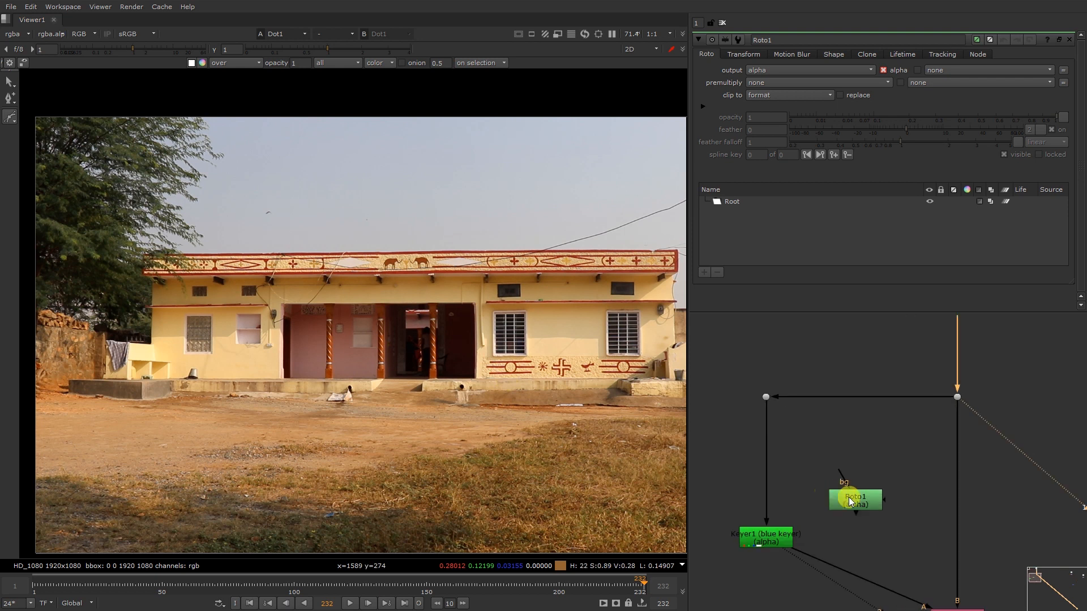
# Start a Bezier shape in Roto1 along the house roof and down its right wall
pyautogui.scroll(3, 198, 254)
pyautogui.scroll(2, 175, 283)
pyautogui.click(135, 294)
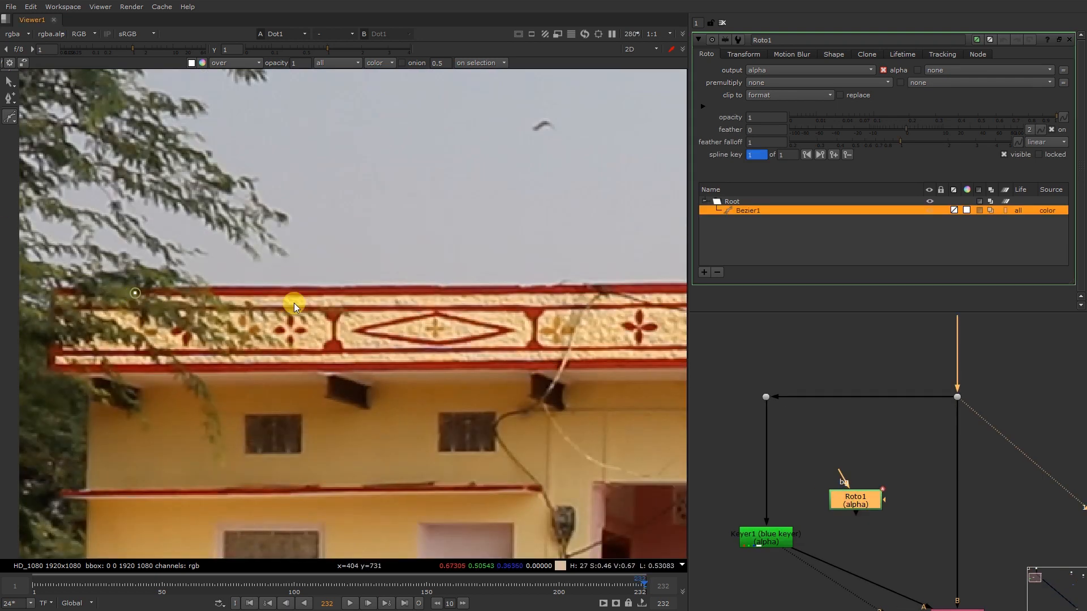
pyautogui.moveTo(439, 297); pyautogui.dragTo(35, 274, button='middle')
pyautogui.scroll(-2, 457, 266)
pyautogui.moveTo(532, 263); pyautogui.dragTo(11, 266, button='middle')
pyautogui.moveTo(527, 264); pyautogui.dragTo(0, 266, button='middle')
pyautogui.click(298, 261)
pyautogui.click(292, 311)
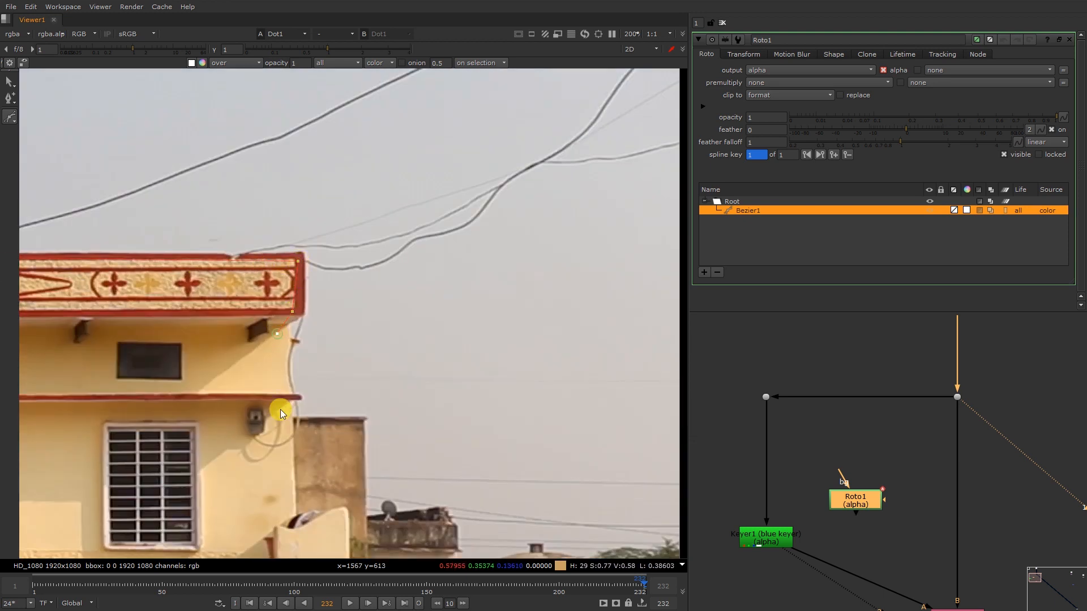
pyautogui.moveTo(280, 404); pyautogui.dragTo(245, 194, button='middle')
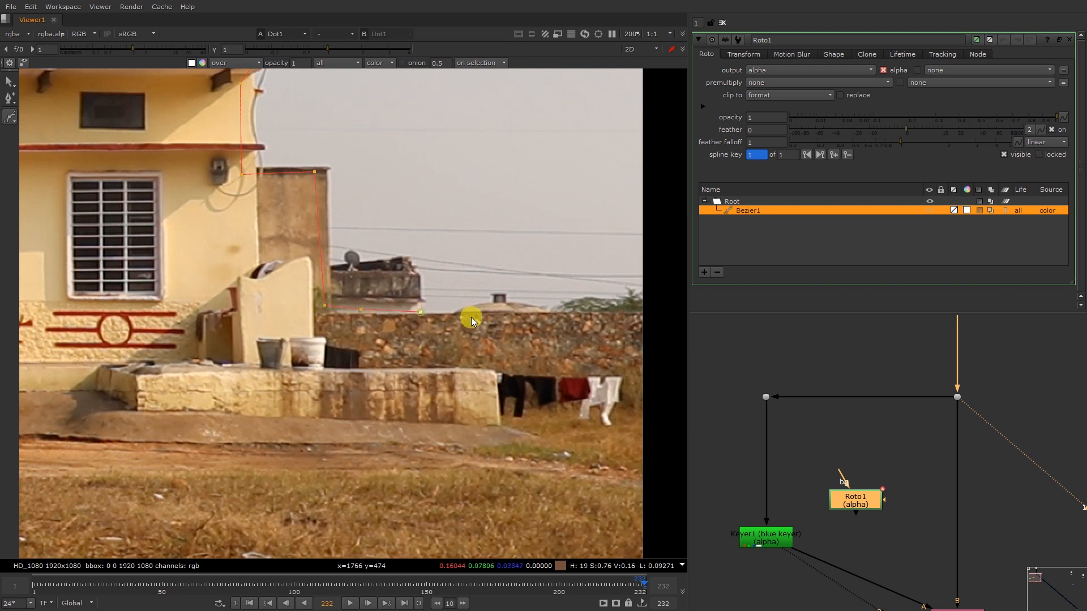
# Continue the Bezier outside the frame around the ground, up the house's left side, and close it at the roof
pyautogui.scroll(-4, 636, 328)
pyautogui.click(663, 484)
pyautogui.scroll(-1, 619, 446)
pyautogui.scroll(-3, 198, 365)
pyautogui.moveTo(286, 418); pyautogui.dragTo(402, 385, button='middle')
pyautogui.click(541, 485)
pyautogui.click(148, 440)
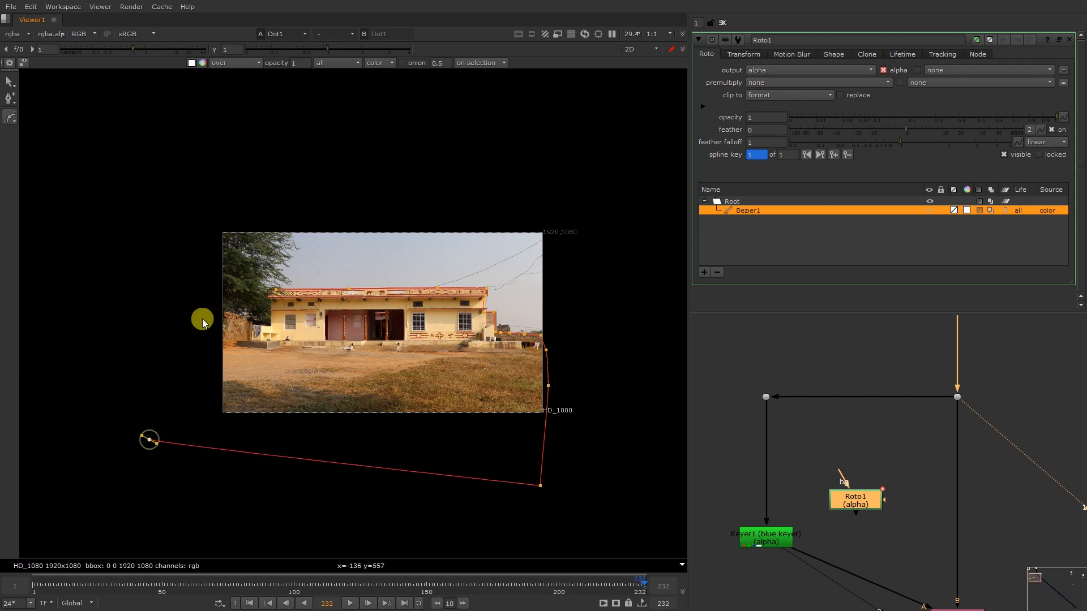
pyautogui.scroll(6, 205, 321)
pyautogui.click(219, 296)
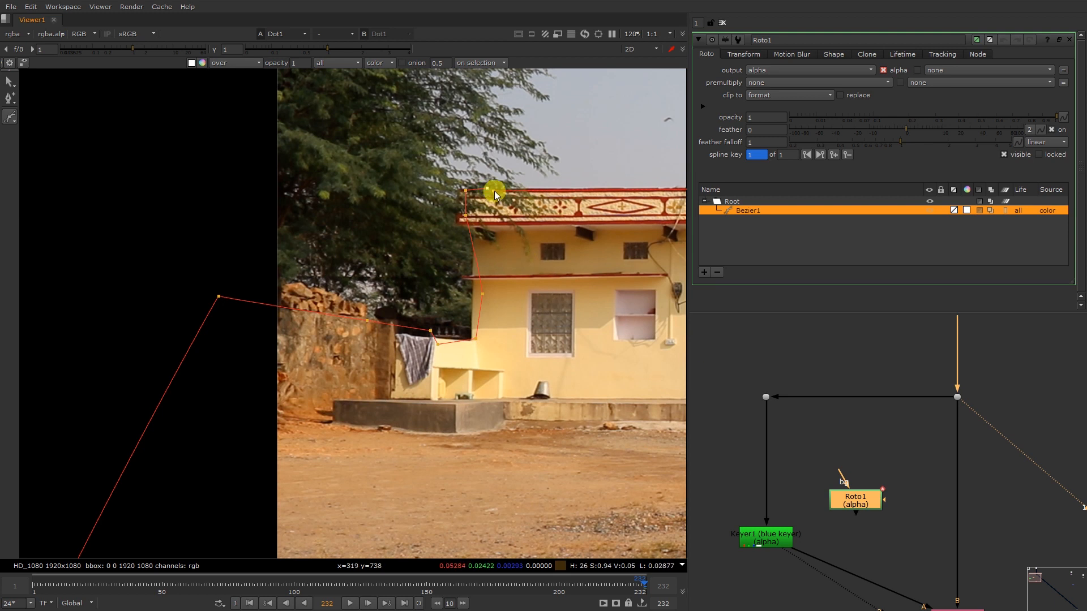
pyautogui.click(494, 192)
# Merge Roto1 with the Keyer1 matte using an over Merge feeding Copy1, and view the combined alpha
pyautogui.scroll(-3, 853, 436)
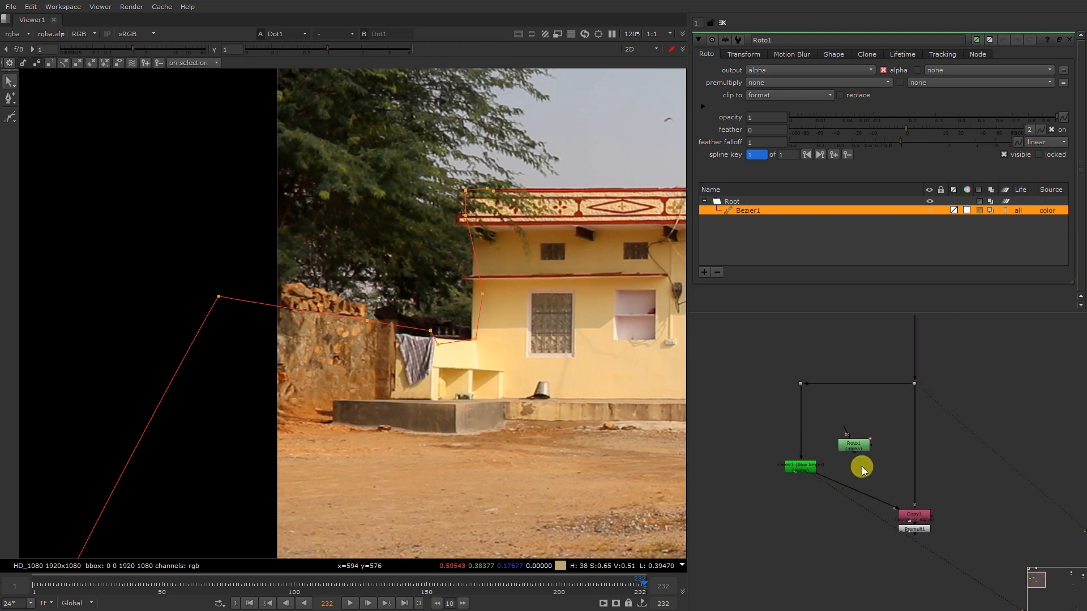
pyautogui.press('m')
pyautogui.moveTo(862, 471); pyautogui.dragTo(851, 451)
pyautogui.press('1')
pyautogui.press('a')
pyautogui.press('f')
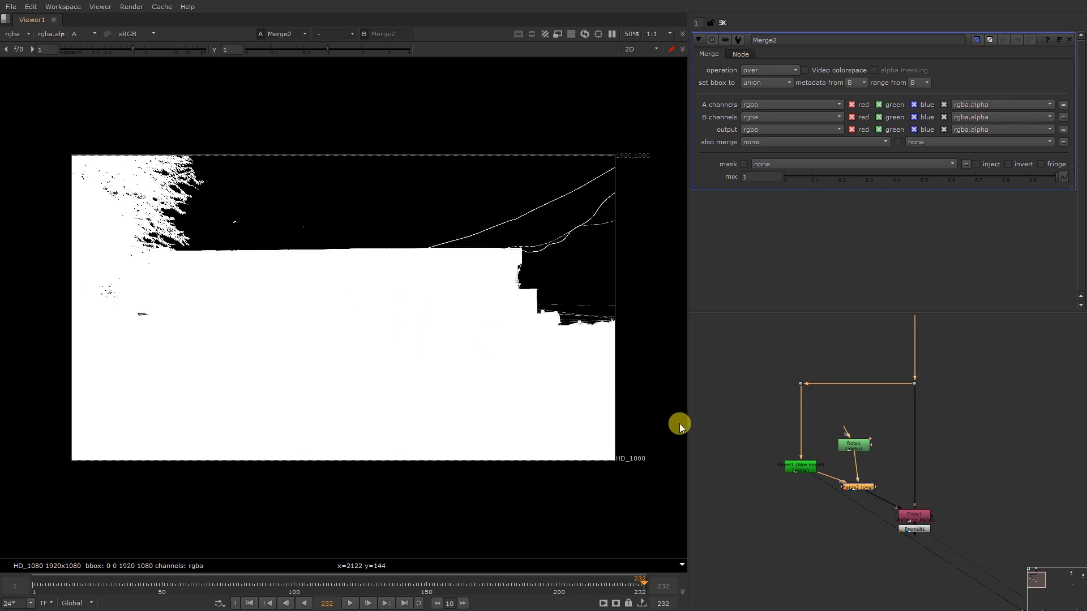
# View the Premult1 result in RGB to check the cleaned-up house key
pyautogui.click(914, 530)
pyautogui.press('1')
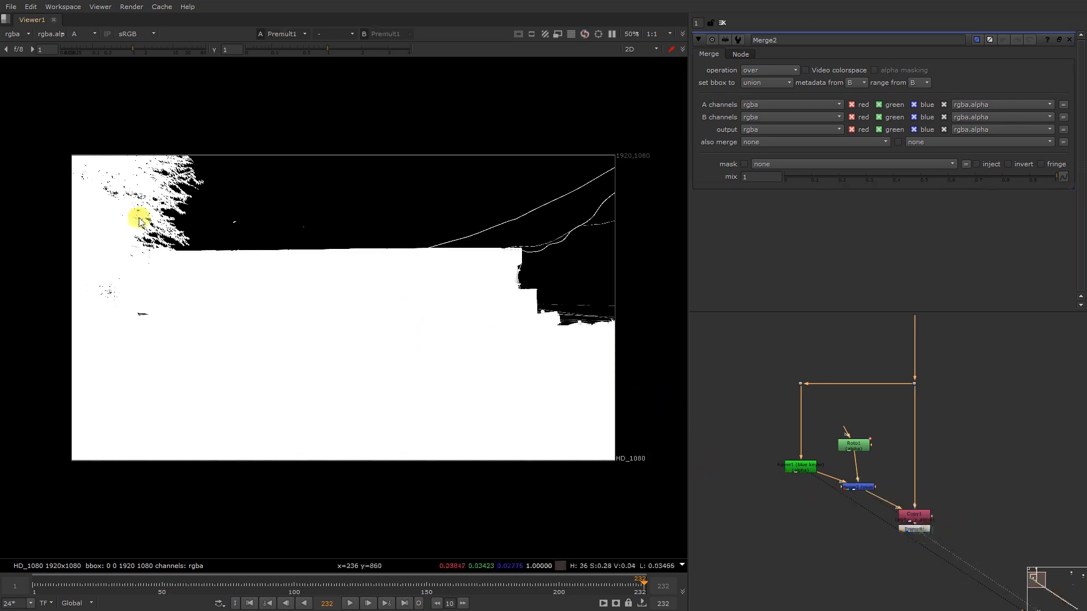
pyautogui.press('a')
# Connect Merge1's B input to the mountain image's Reformat1 and its A input to Premult1, and view the composite
pyautogui.scroll(-10, 926, 430)
pyautogui.scroll(9, 986, 428)
pyautogui.scroll(-8, 1007, 423)
pyautogui.scroll(8, 948, 403)
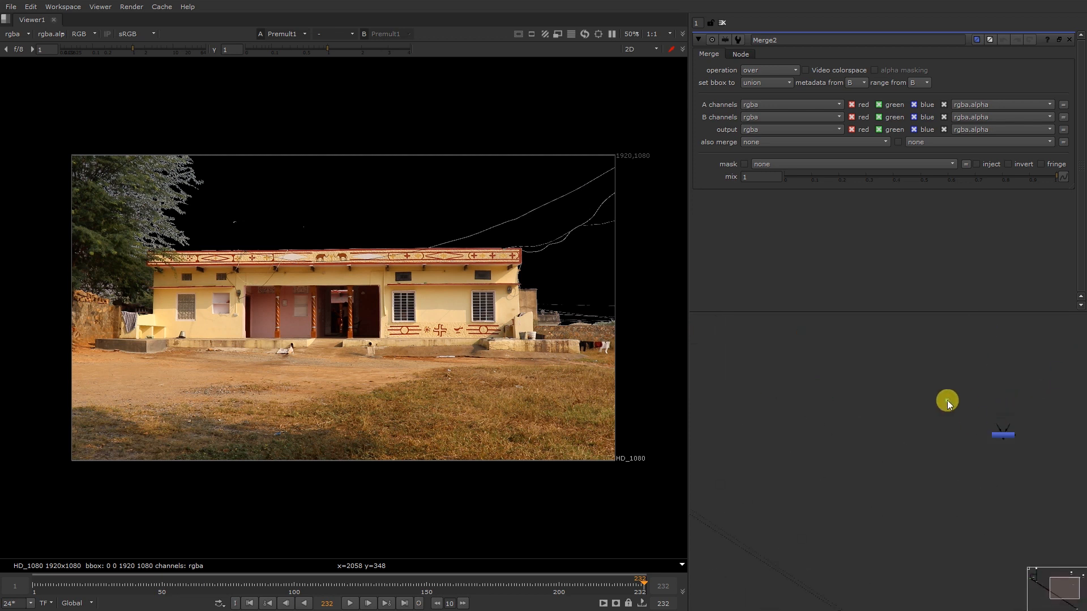
pyautogui.press('space')
pyautogui.scroll(-4, 701, 286)
pyautogui.scroll(8, 687, 335)
pyautogui.scroll(-1, 648, 358)
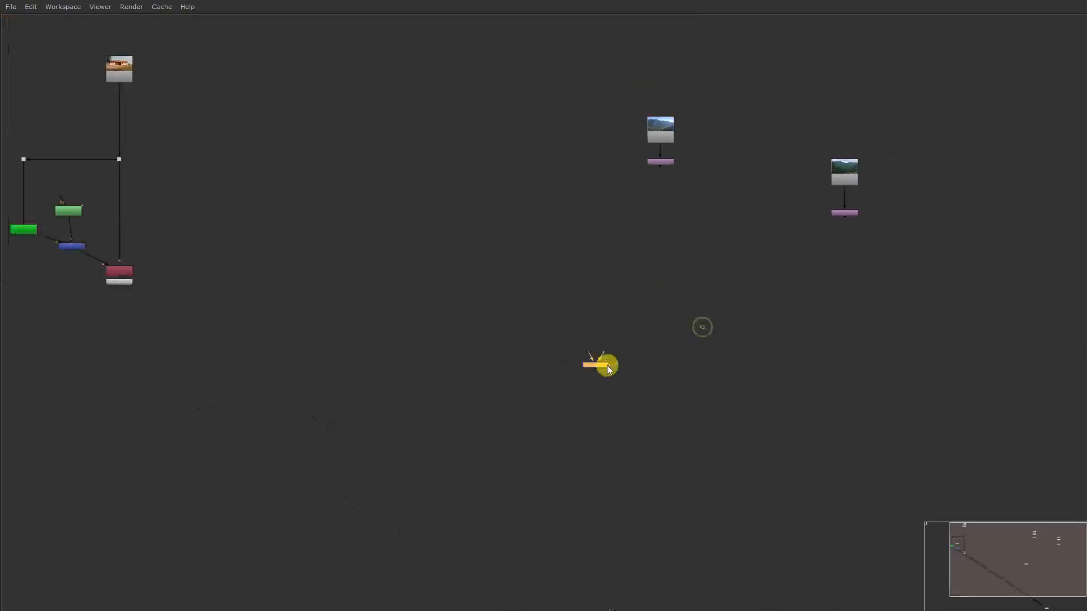
pyautogui.moveTo(573, 369); pyautogui.dragTo(661, 162)
pyautogui.scroll(-3, 630, 257)
pyautogui.scroll(3, 610, 277)
pyautogui.moveTo(514, 368); pyautogui.dragTo(144, 260)
pyautogui.press('1')
pyautogui.click(100, 327)
pyautogui.press('space')
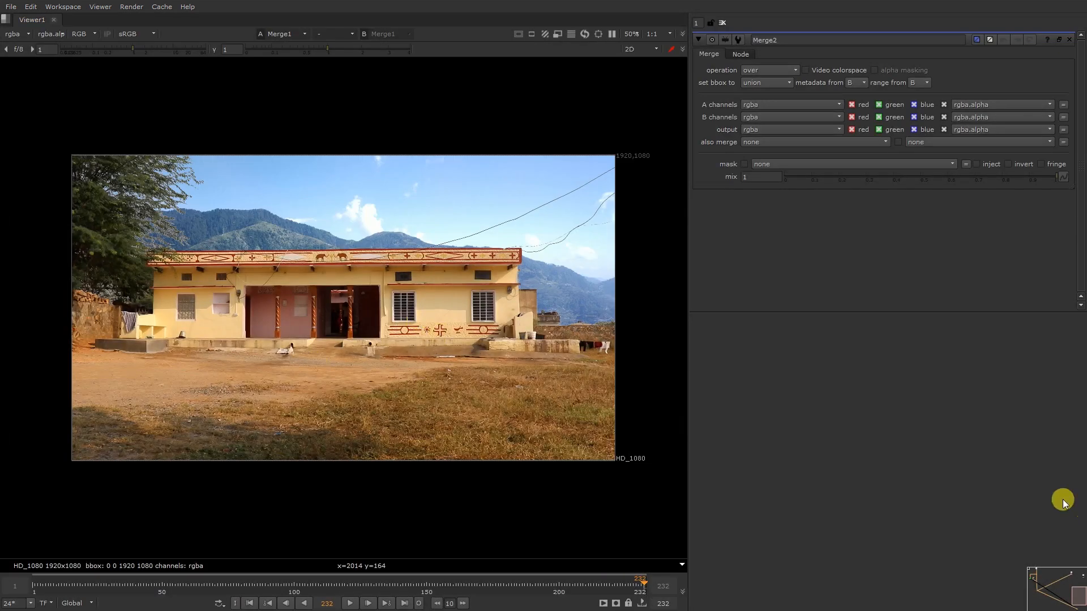
# Toggle Merge1 off and on to compare the composite with and without the merge
pyautogui.moveTo(1013, 484); pyautogui.dragTo(808, 501, button='middle')
pyautogui.click(840, 508)
pyautogui.press('d')
pyautogui.press('d')
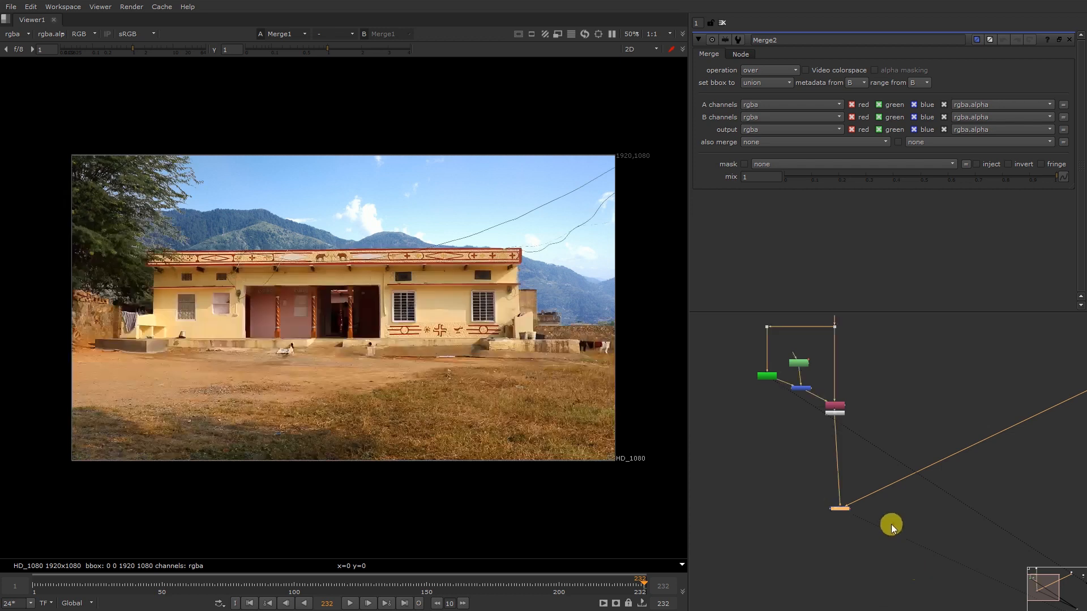
# View Reformat1 of the mountain image, insert a dot below it, and inspect the ridge line up close
pyautogui.scroll(-5, 883, 484)
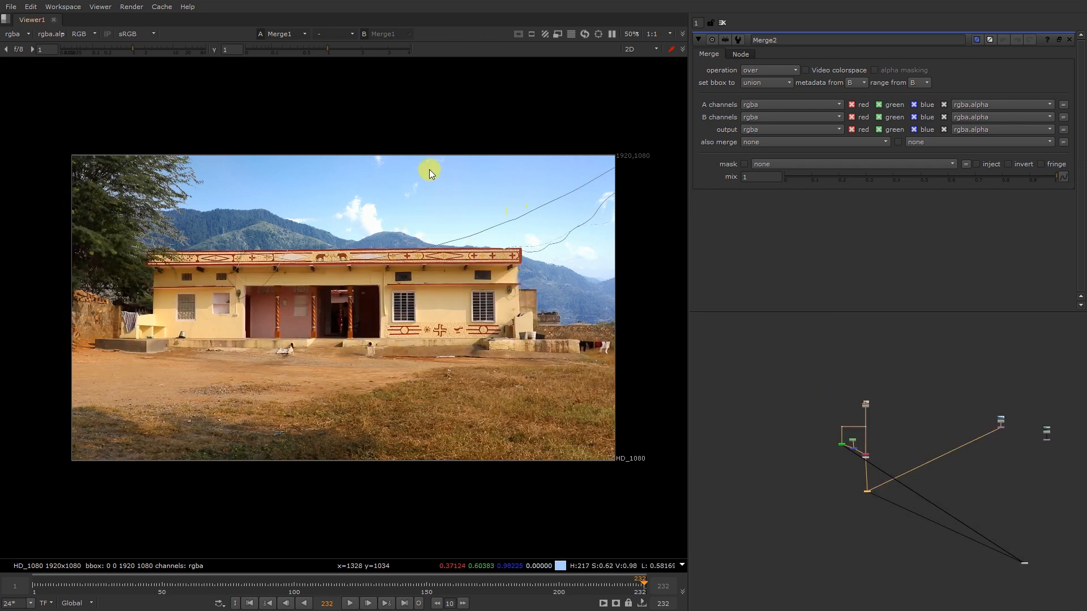
pyautogui.scroll(5, 1046, 431)
pyautogui.press('1')
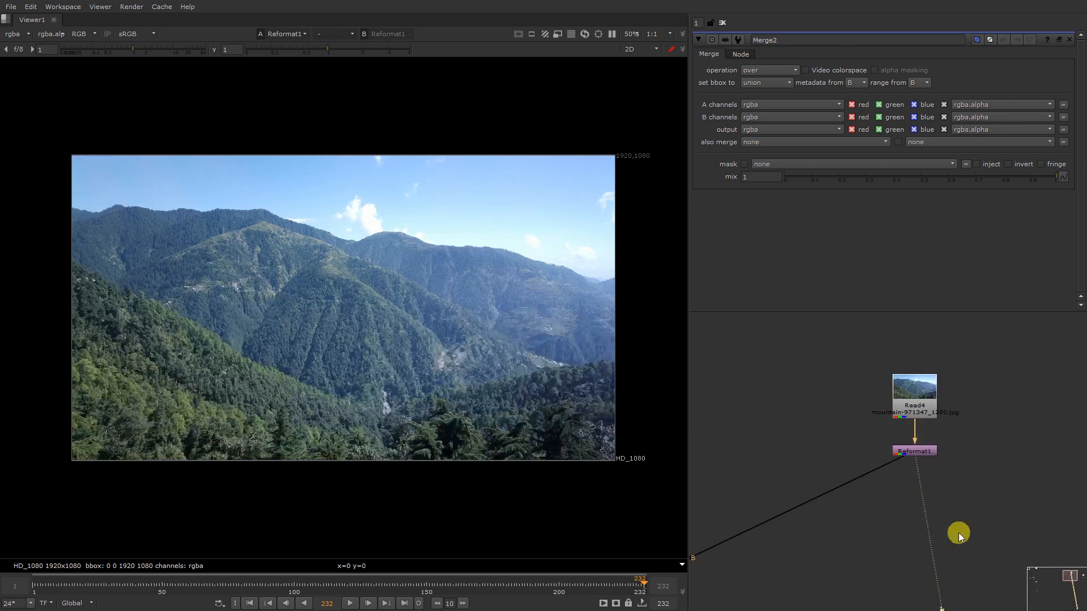
pyautogui.scroll(-2, 1042, 477)
pyautogui.scroll(2, 909, 474)
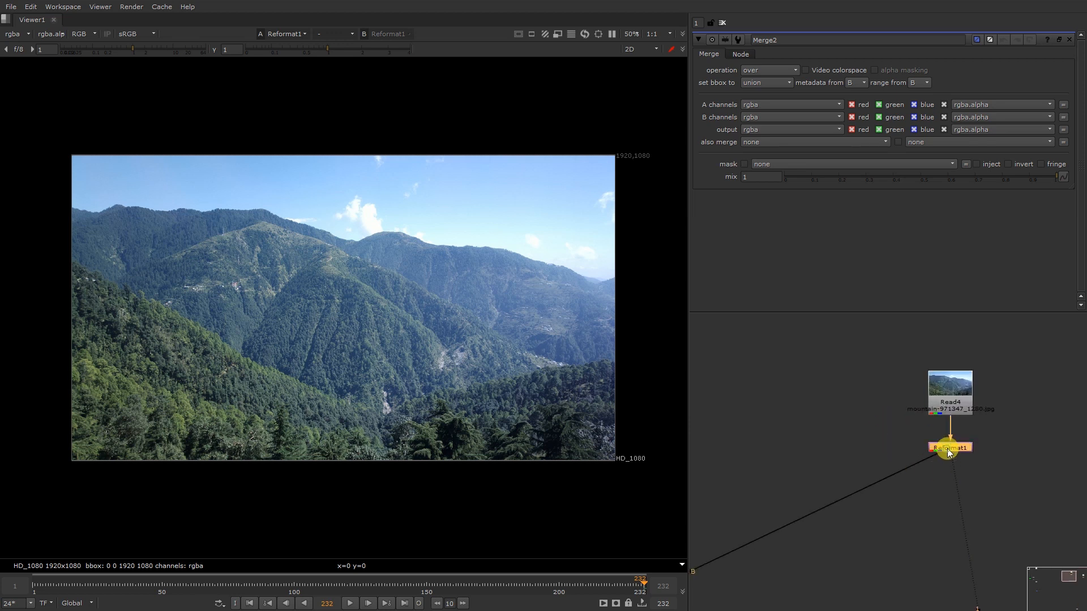
pyautogui.press('.')
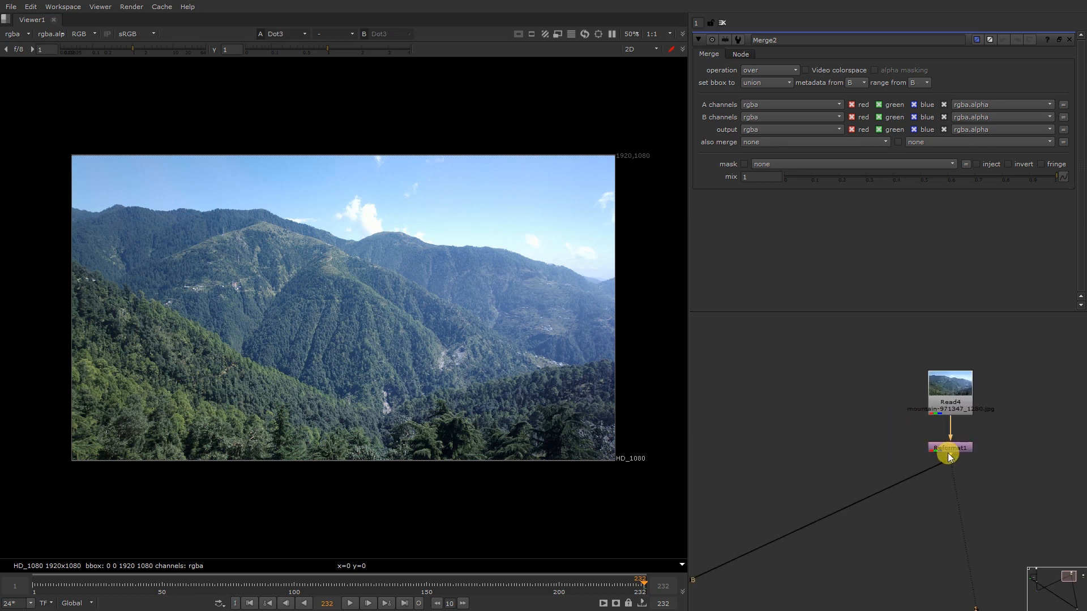
pyautogui.moveTo(951, 458); pyautogui.dragTo(951, 495)
pyautogui.scroll(10, 144, 243)
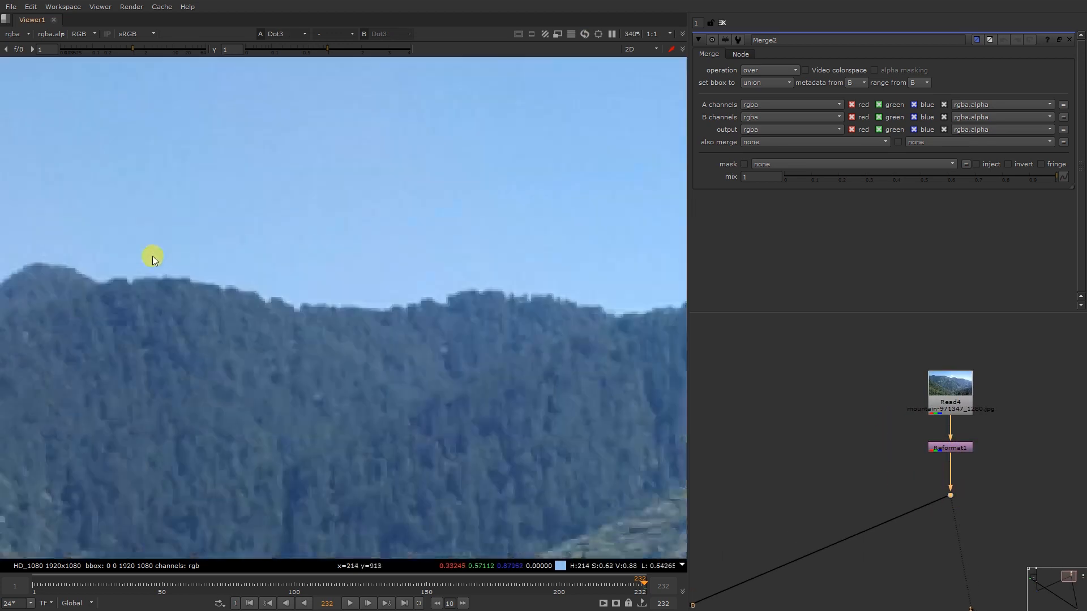
pyautogui.press('f')
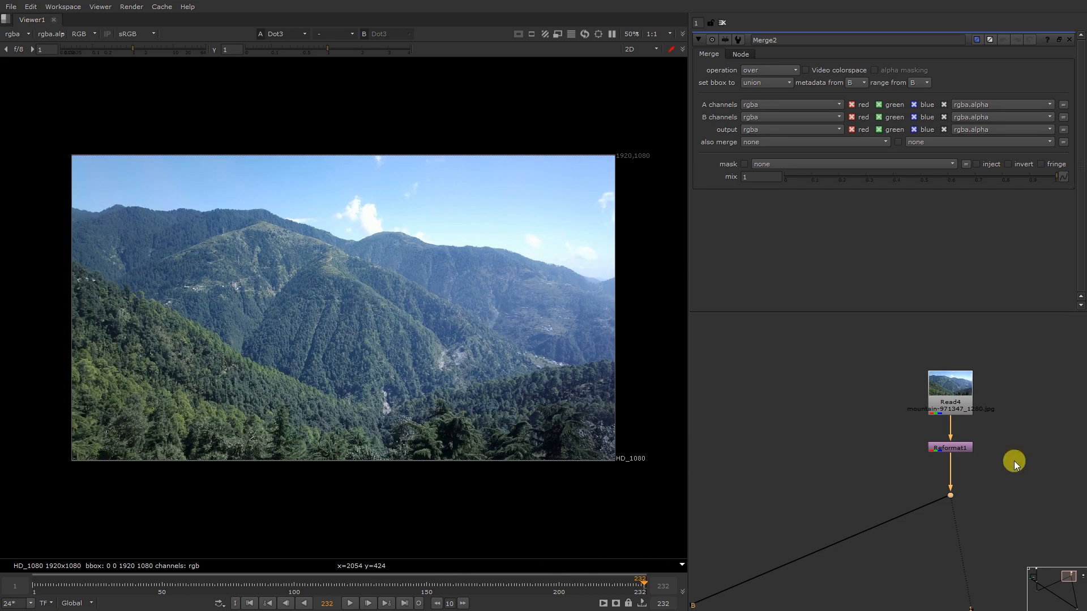
# Move Read4 and Reformat1 farther up to leave room above the dot
pyautogui.scroll(-4, 1014, 456)
pyautogui.moveTo(959, 497); pyautogui.dragTo(909, 424, button='middle')
pyautogui.scroll(3, 909, 425)
pyautogui.scroll(-3, 947, 365)
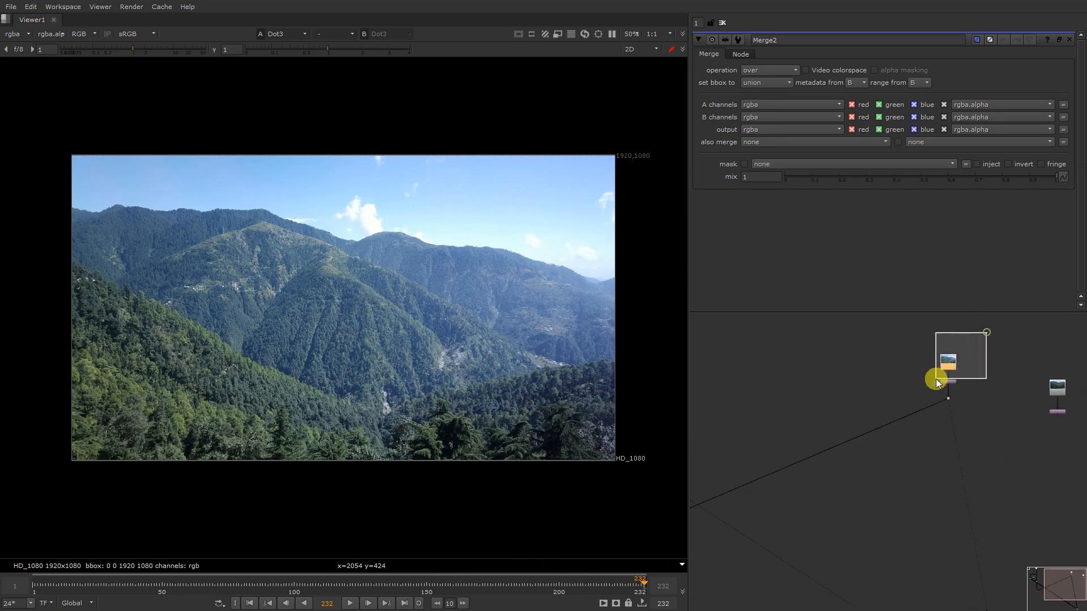
pyautogui.moveTo(950, 356); pyautogui.dragTo(943, 322)
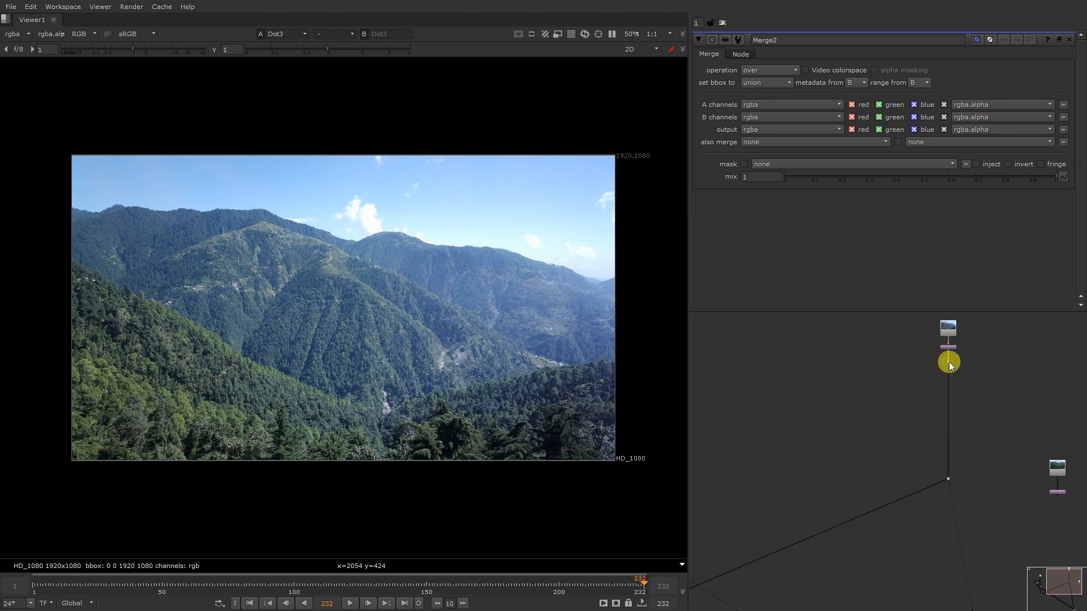
# Add a Keyer node beside the mountain branch, connect its input to the dot below Reformat1, and view it
pyautogui.scroll(2, 948, 360)
pyautogui.doubleClick(949, 334)
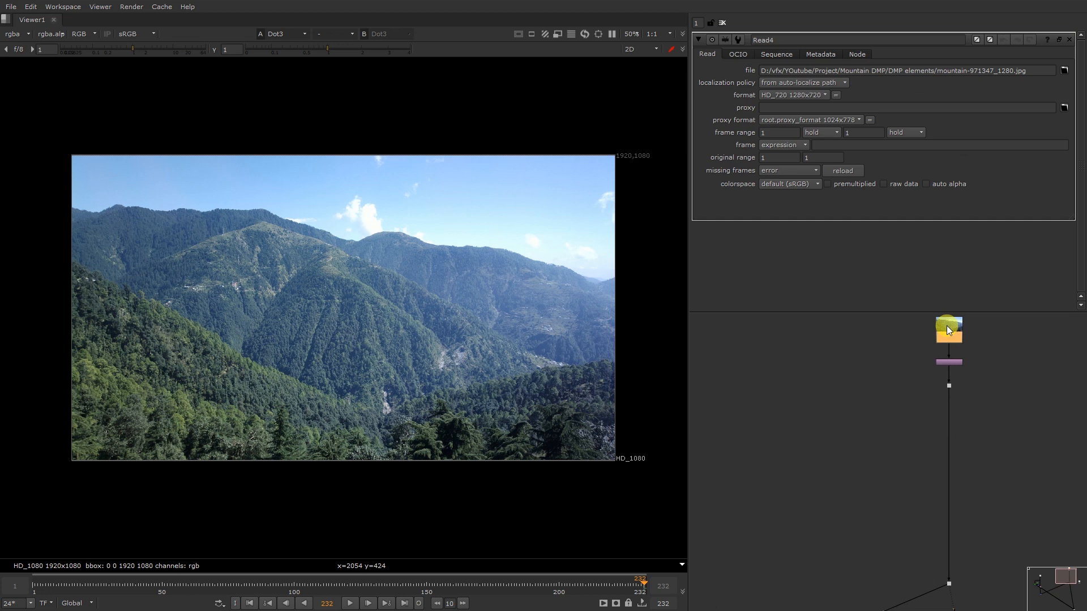
pyautogui.click(874, 406)
pyautogui.scroll(1, 942, 368)
pyautogui.moveTo(870, 429); pyautogui.dragTo(867, 376, button='middle')
pyautogui.press('Tab')
pyautogui.write('KE')
pyautogui.click(858, 383)
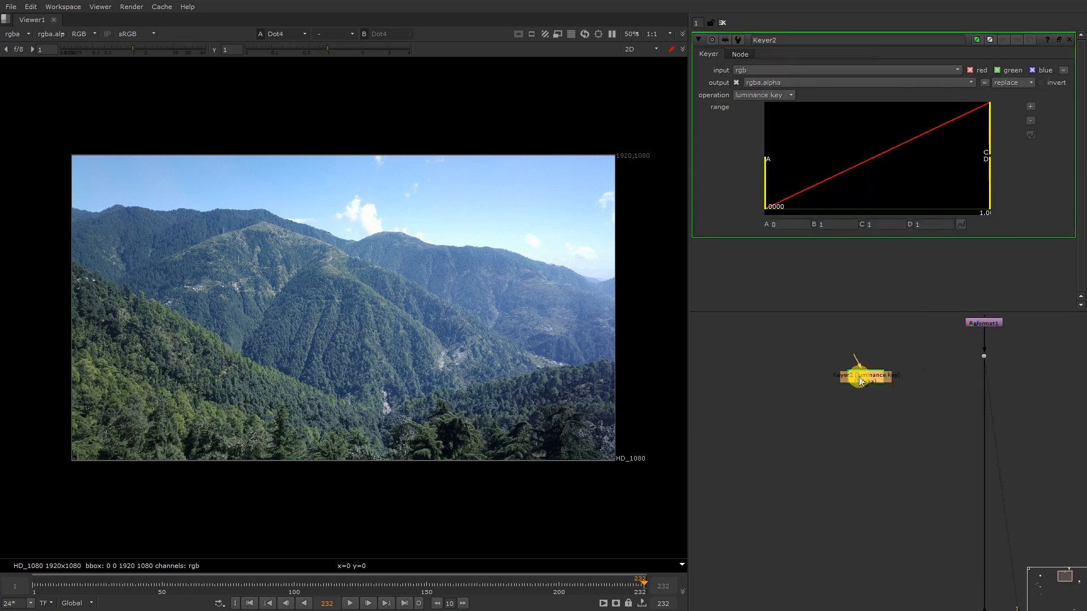
pyautogui.moveTo(889, 348); pyautogui.dragTo(985, 356)
pyautogui.moveTo(892, 377); pyautogui.dragTo(856, 403)
pyautogui.press('1')
# Compare the mountain image's blue and red channels for the separation between sky and ridge
pyautogui.press('b')
pyautogui.press('b')
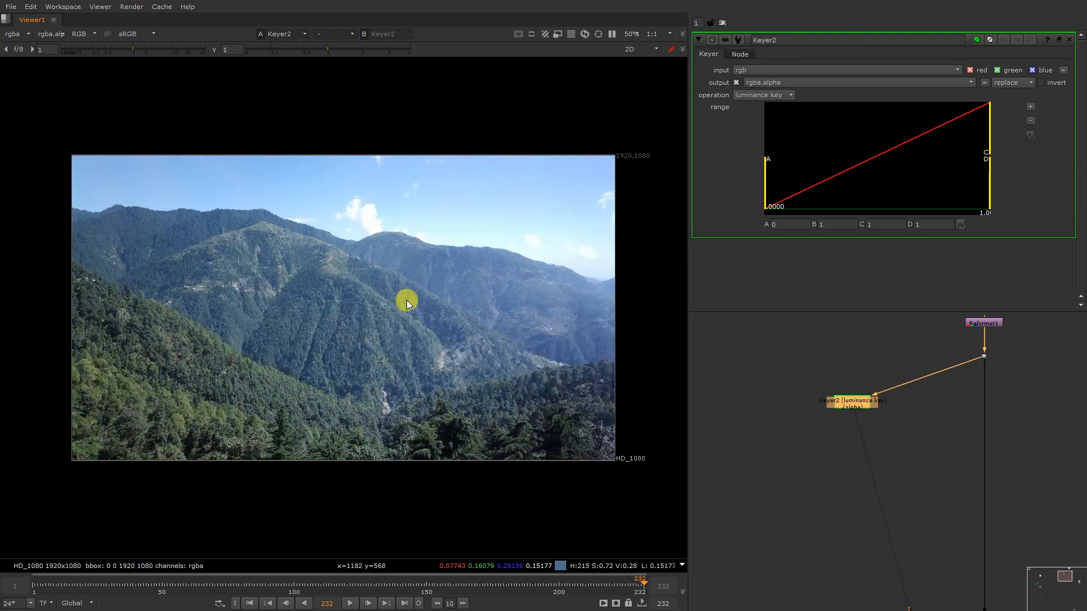
pyautogui.press('r')
pyautogui.press('r')
pyautogui.press('r')
pyautogui.press('r')
pyautogui.press('r')
pyautogui.press('r')
pyautogui.press('r')
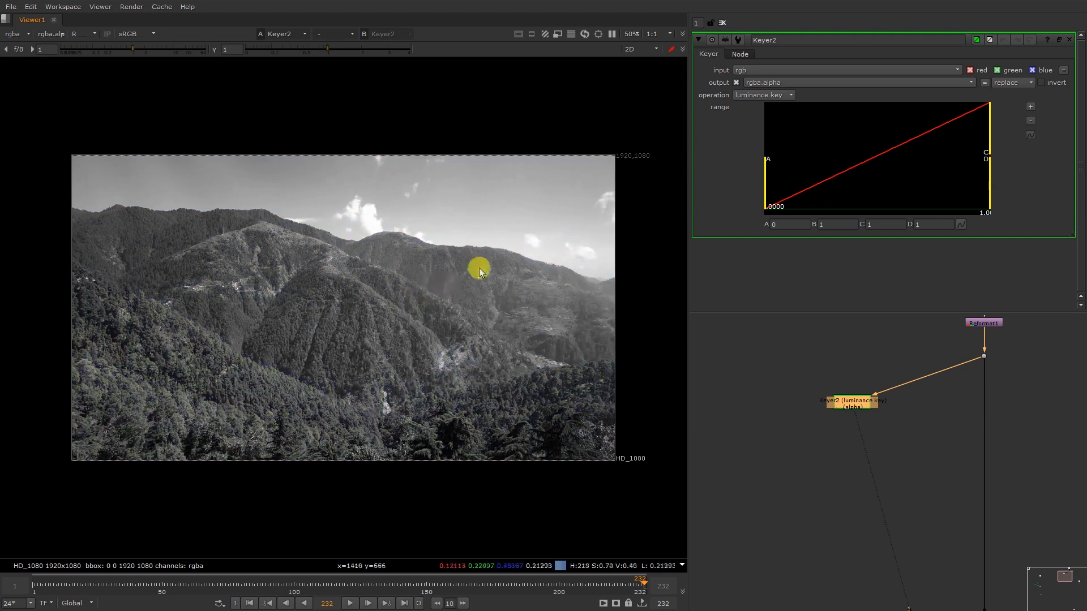
# Set the mountain Keyer to an inverted red keyer, lower range B to about 0.308, and raise range A while viewing alpha
pyautogui.click(759, 95)
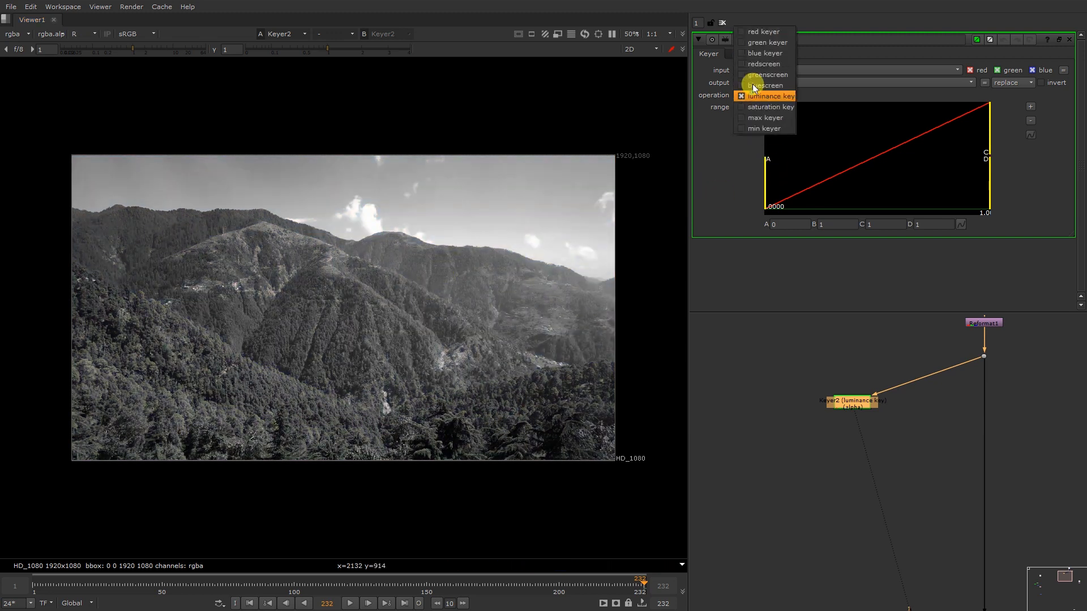
pyautogui.click(762, 29)
pyautogui.press('a')
pyautogui.click(1042, 83)
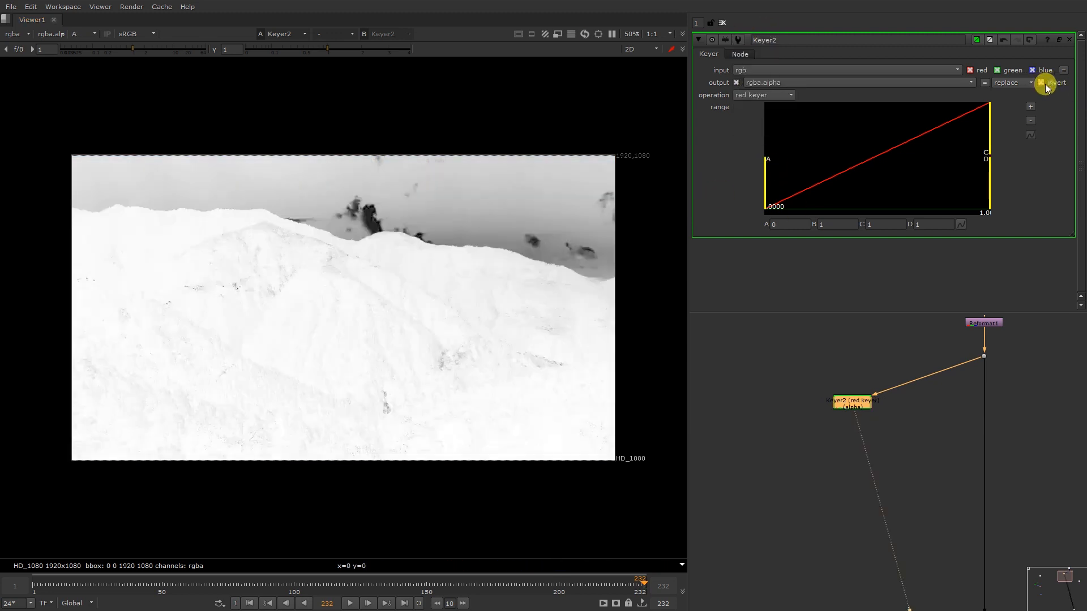
pyautogui.moveTo(976, 148); pyautogui.dragTo(889, 154)
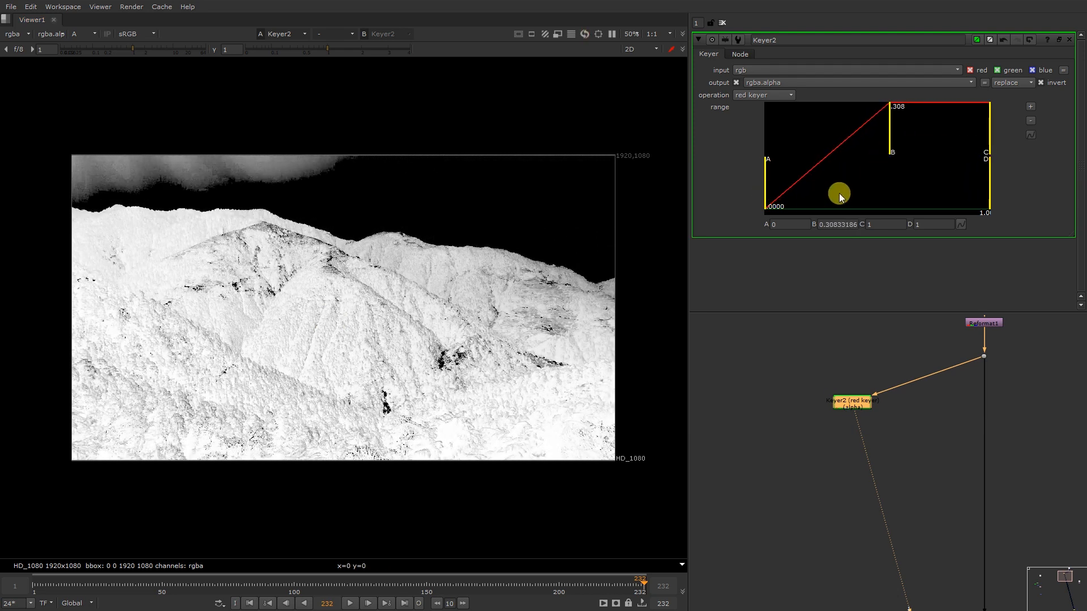
pyautogui.moveTo(772, 194); pyautogui.dragTo(873, 192)
# Insert a Copy node in the mountain branch with its A input from the Keyer, and add a Premult below it
pyautogui.scroll(-3, 829, 446)
pyautogui.moveTo(829, 446); pyautogui.dragTo(881, 378, button='middle')
pyautogui.scroll(2, 882, 375)
pyautogui.click(999, 384)
pyautogui.press('k')
pyautogui.moveTo(991, 385); pyautogui.dragTo(901, 352)
pyautogui.press('Tab')
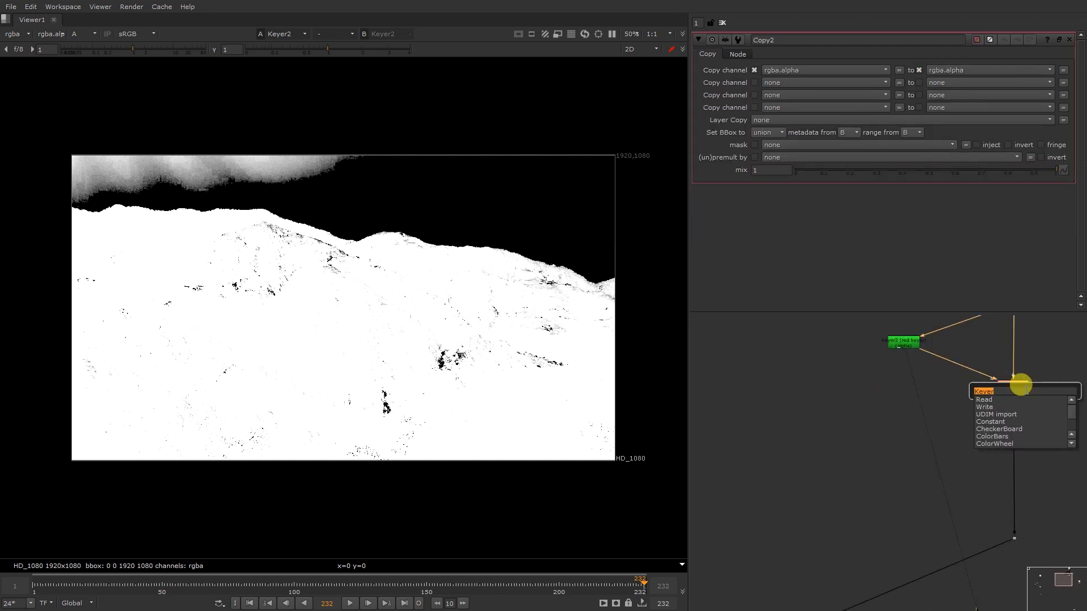
pyautogui.write('premult')
pyautogui.press('Return')
# Insert a dot between the mountain Keyer and Copy node, and square up the branch's connections down to Merge1
pyautogui.click(964, 395)
pyautogui.keyDown('ctrl'); pyautogui.click(952, 368); pyautogui.keyUp('ctrl')
pyautogui.scroll(-5, 953, 367)
pyautogui.moveTo(953, 367); pyautogui.dragTo(925, 372)
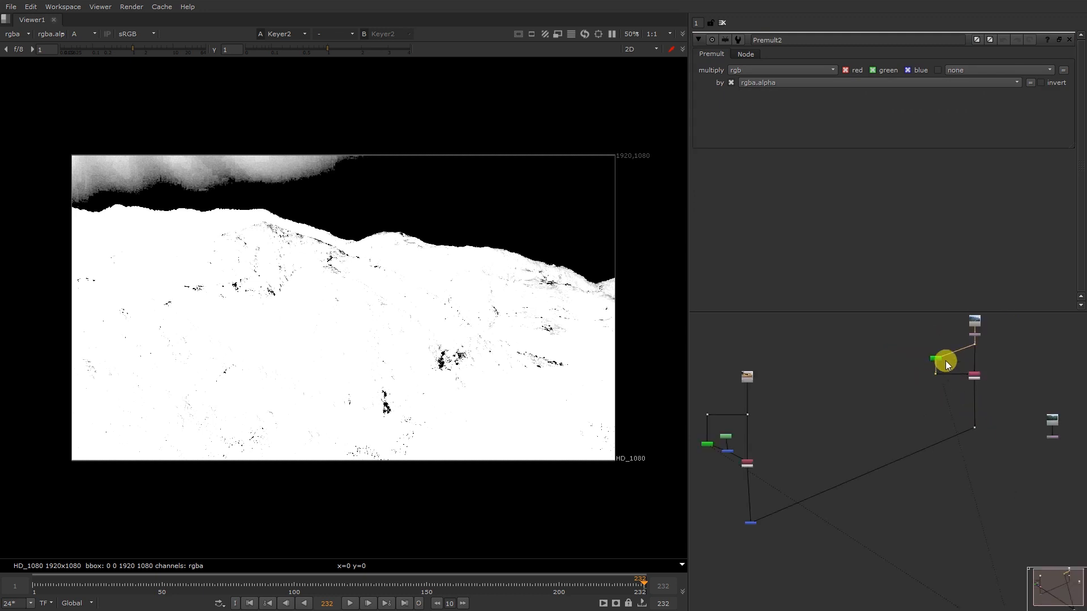
pyautogui.scroll(5, 947, 348)
pyautogui.moveTo(949, 339)
pyautogui.mouseDown()
pyautogui.moveTo(957, 352)
pyautogui.moveTo(940, 341)
pyautogui.moveTo(939, 354)
pyautogui.mouseUp()
pyautogui.scroll(-5, 951, 348)
pyautogui.scroll(5, 940, 341)
pyautogui.scroll(-4, 901, 381)
pyautogui.scroll(3, 944, 399)
pyautogui.moveTo(993, 468); pyautogui.dragTo(986, 364, button='middle')
pyautogui.scroll(-3, 988, 374)
pyautogui.scroll(-3, 984, 391)
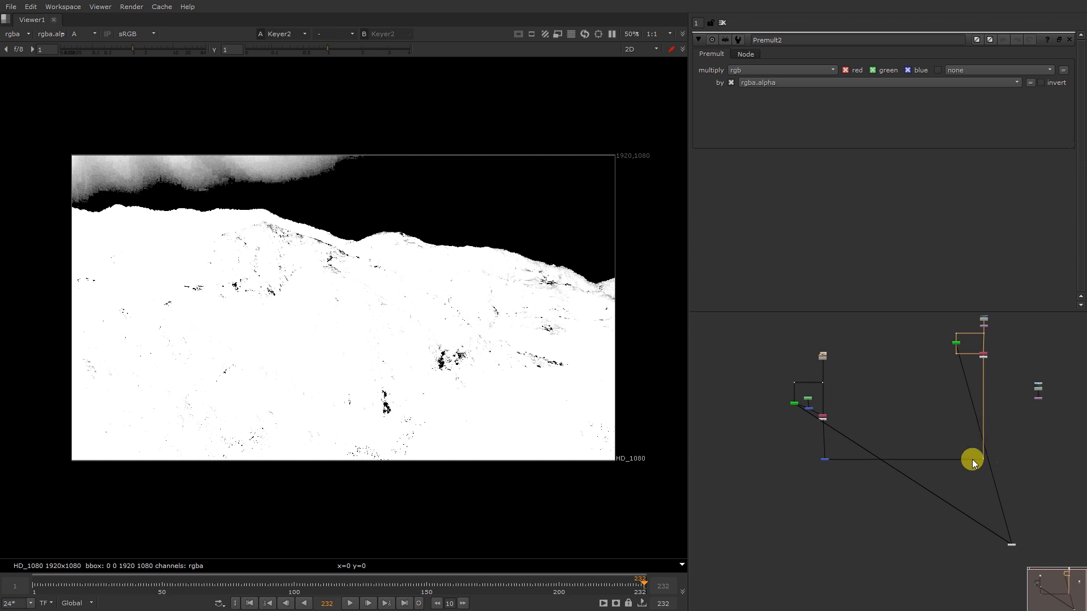
# View Merge1 and check the keyed mountains behind the house in alpha and colour
pyautogui.scroll(3, 844, 460)
pyautogui.click(807, 458)
pyautogui.press('1')
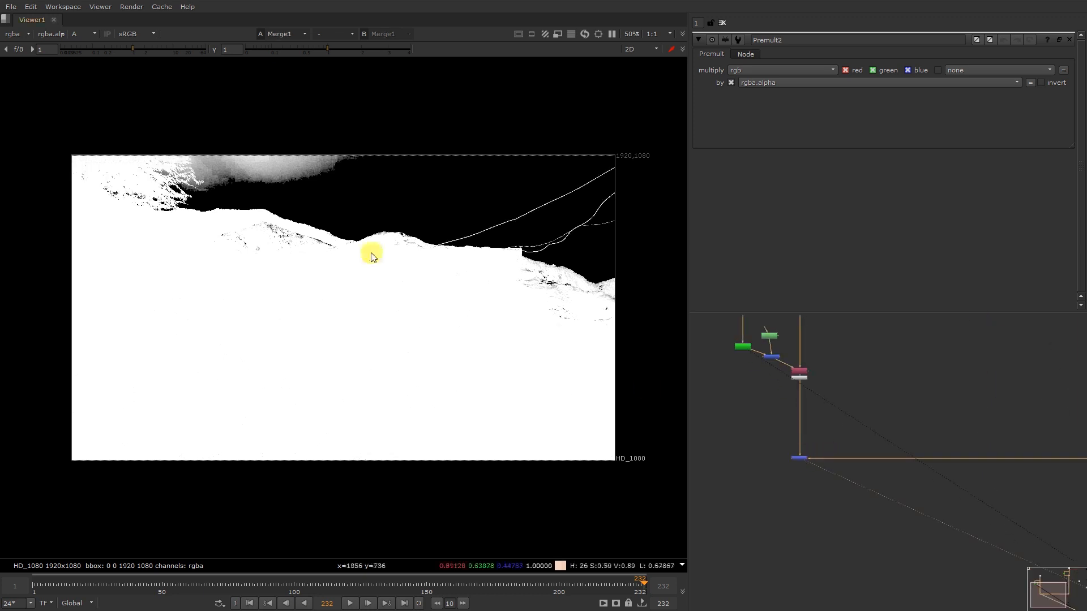
pyautogui.scroll(5, 885, 446)
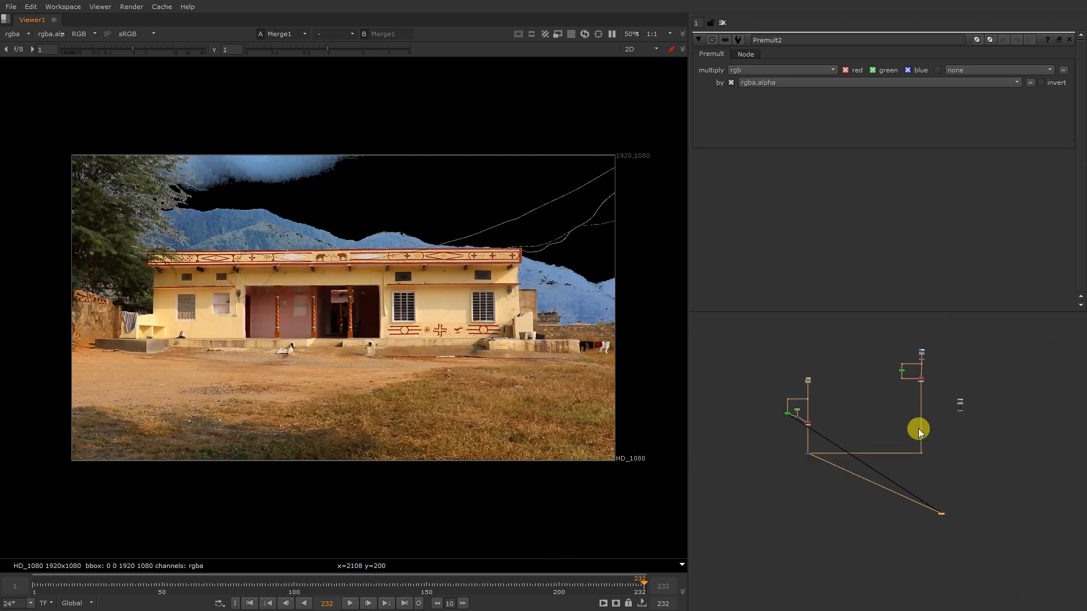
# Add a Roto node beside the mountain Keyer and view the Keyer's alpha
pyautogui.click(889, 399)
pyautogui.press('o')
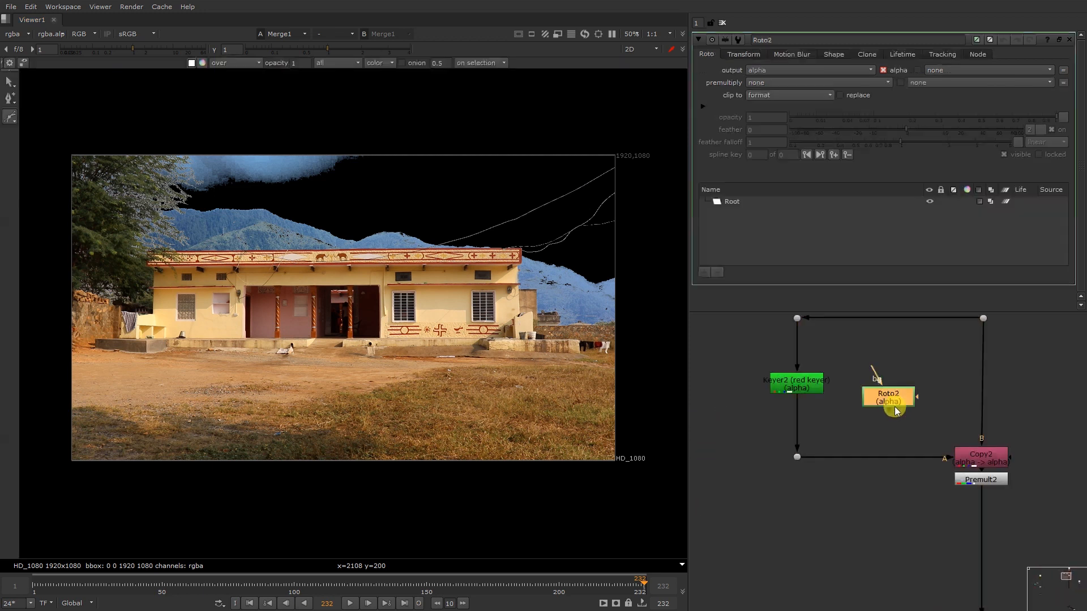
pyautogui.click(813, 389)
pyautogui.press('1')
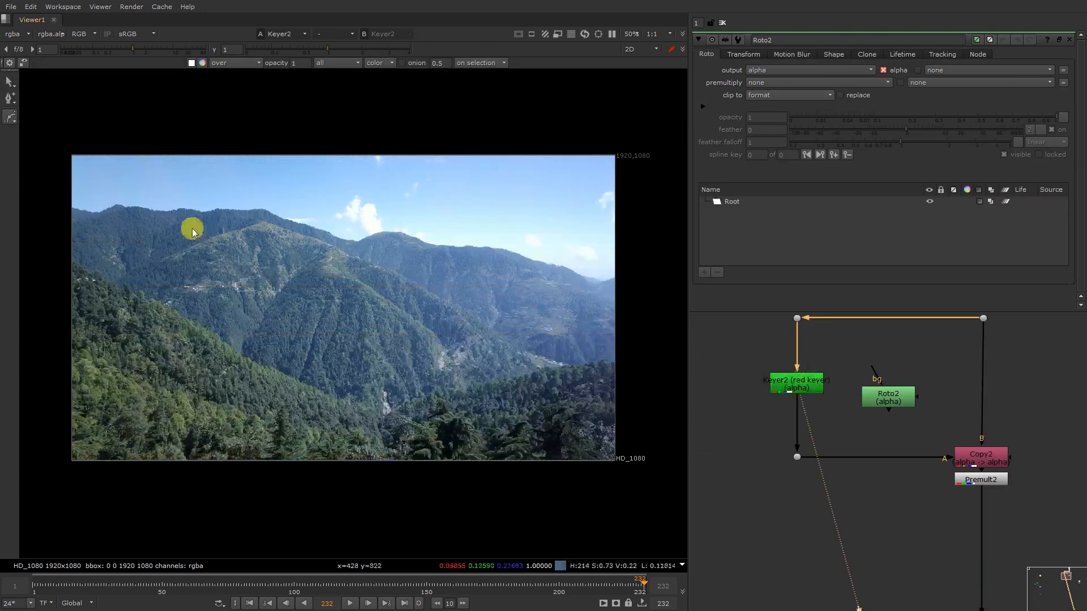
pyautogui.press('a')
# Draw a closed Bezier in the new Roto node around the grey sky patch above the ridge's left part
pyautogui.click(882, 395)
pyautogui.scroll(2, 408, 138)
pyautogui.click(408, 181)
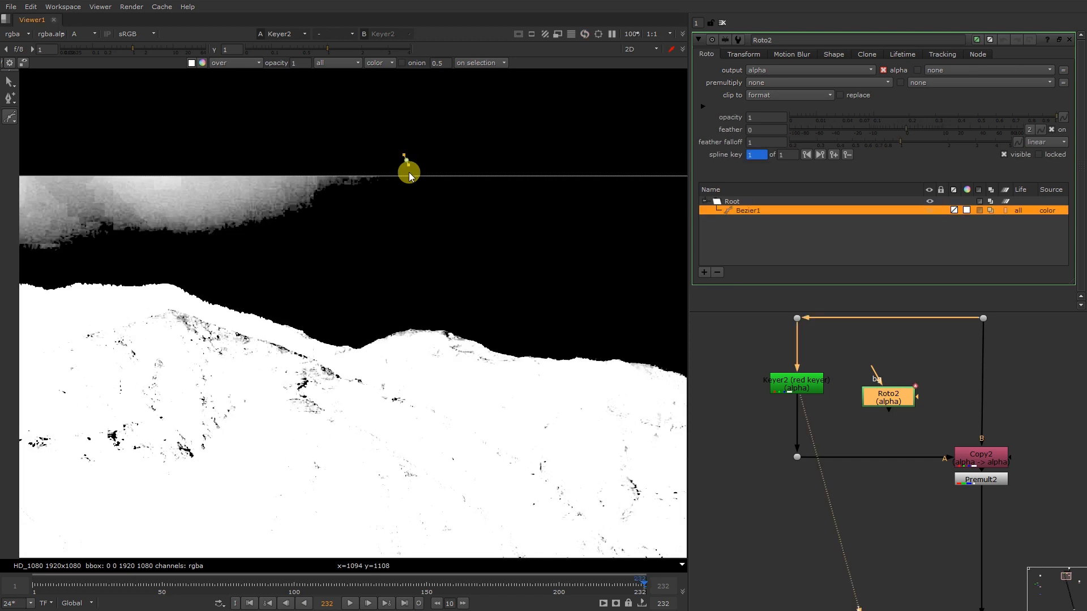
pyautogui.moveTo(87, 231); pyautogui.dragTo(578, 209, button='middle')
pyautogui.click(546, 236)
pyautogui.click(332, 237)
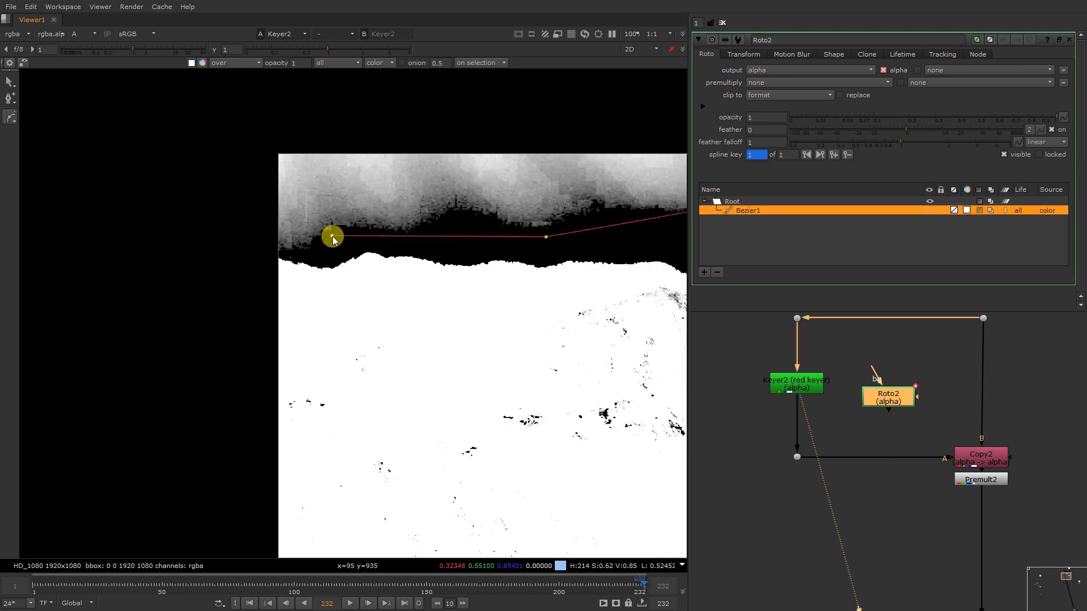
pyautogui.click(298, 263)
pyautogui.click(283, 253)
pyautogui.click(245, 243)
pyautogui.moveTo(227, 175); pyautogui.dragTo(228, 149)
pyautogui.scroll(-3, 246, 139)
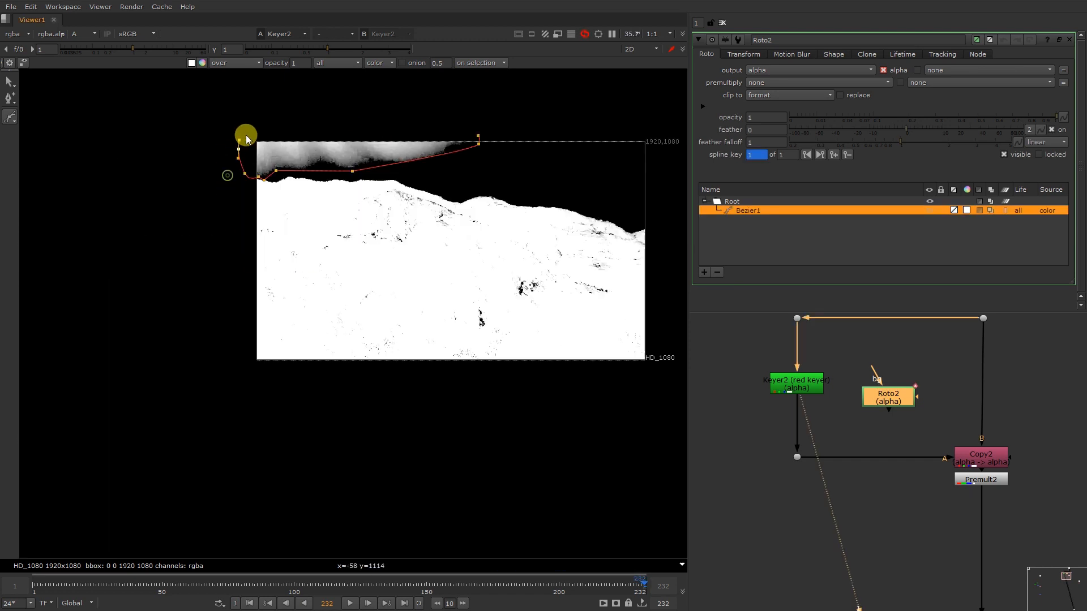
pyautogui.click(260, 102)
pyautogui.click(585, 87)
pyautogui.click(479, 143)
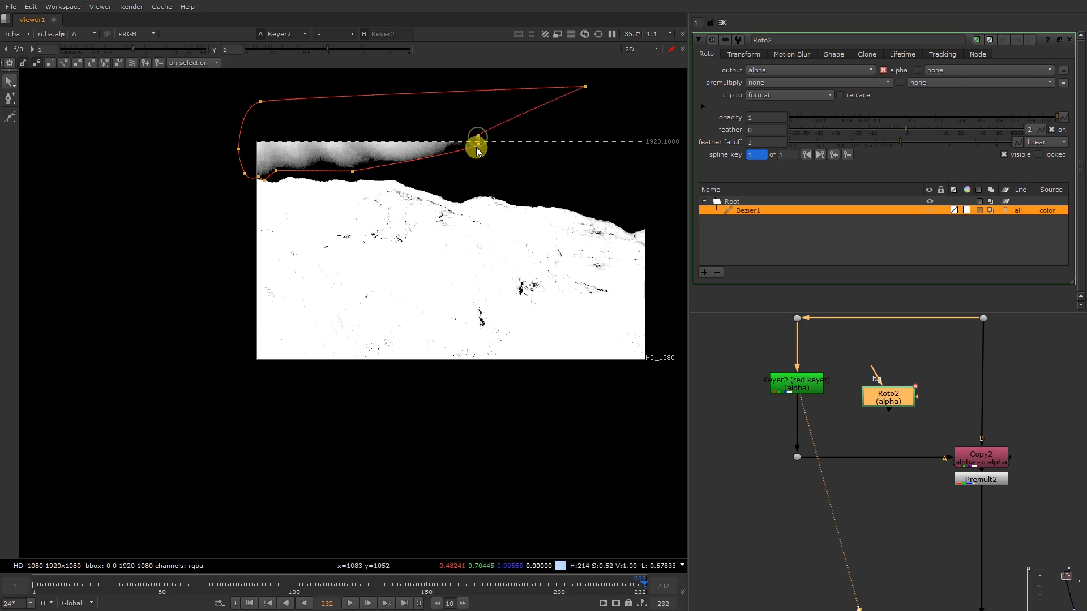
# Merge the Roto with the mountain Keyer's output ahead of the Copy node using the stencil operation, and view the matte
pyautogui.click(901, 447)
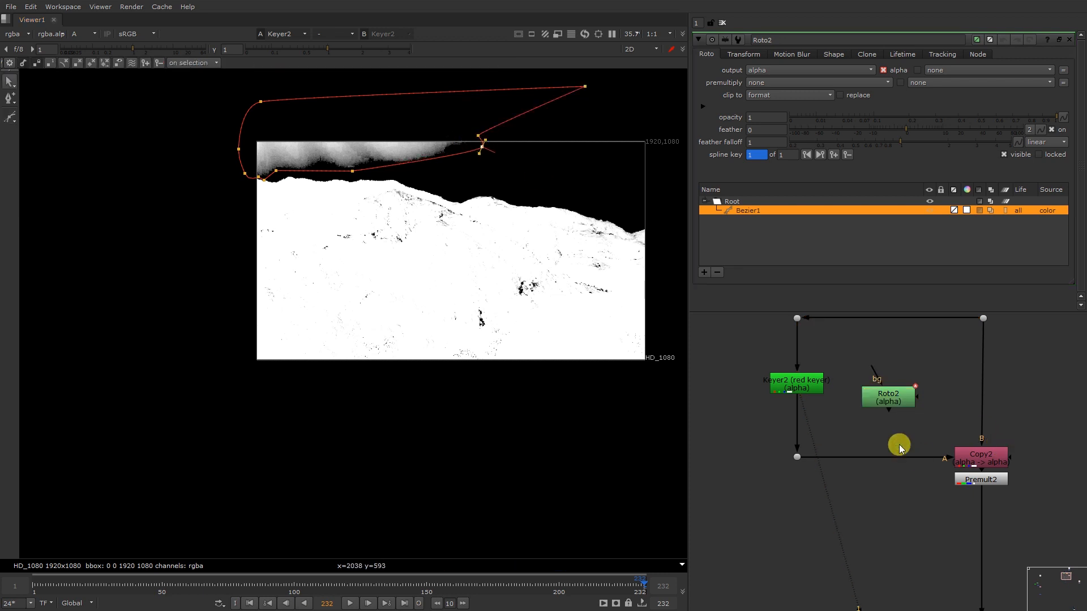
pyautogui.press('m')
pyautogui.moveTo(874, 448); pyautogui.dragTo(893, 406)
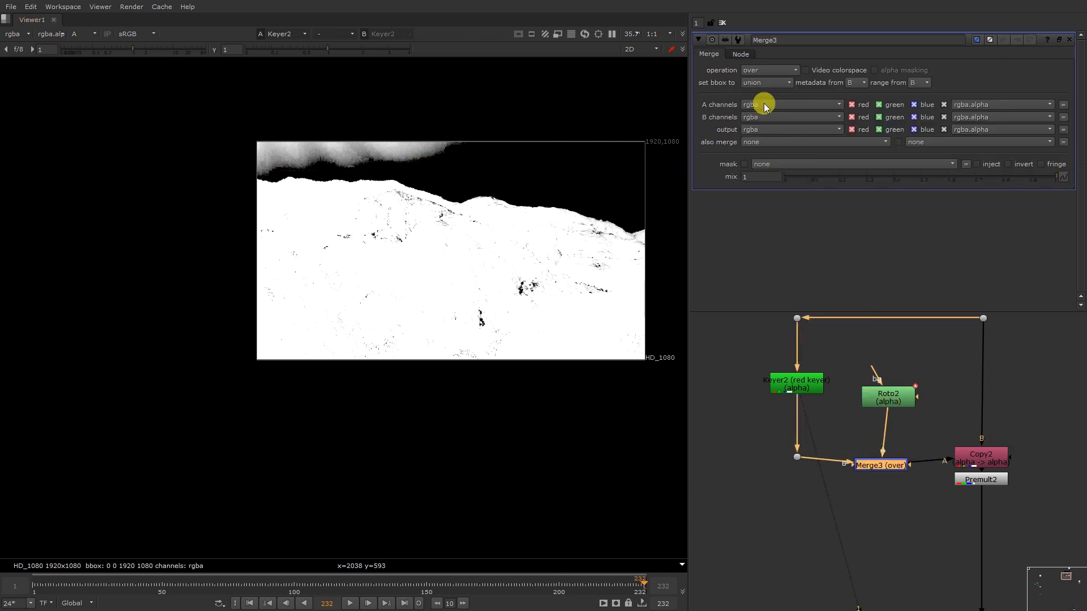
pyautogui.click(776, 69)
pyautogui.click(787, 295)
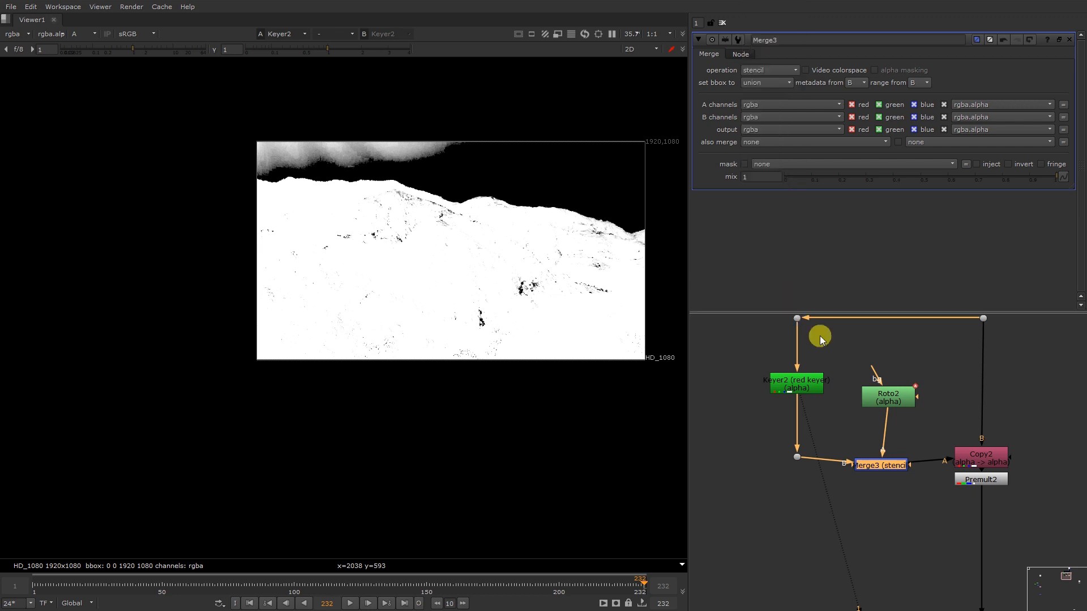
pyautogui.press('1')
# View Merge1's colour composite and inspect the mountain ridge and sky edges around the house
pyautogui.scroll(-6, 953, 417)
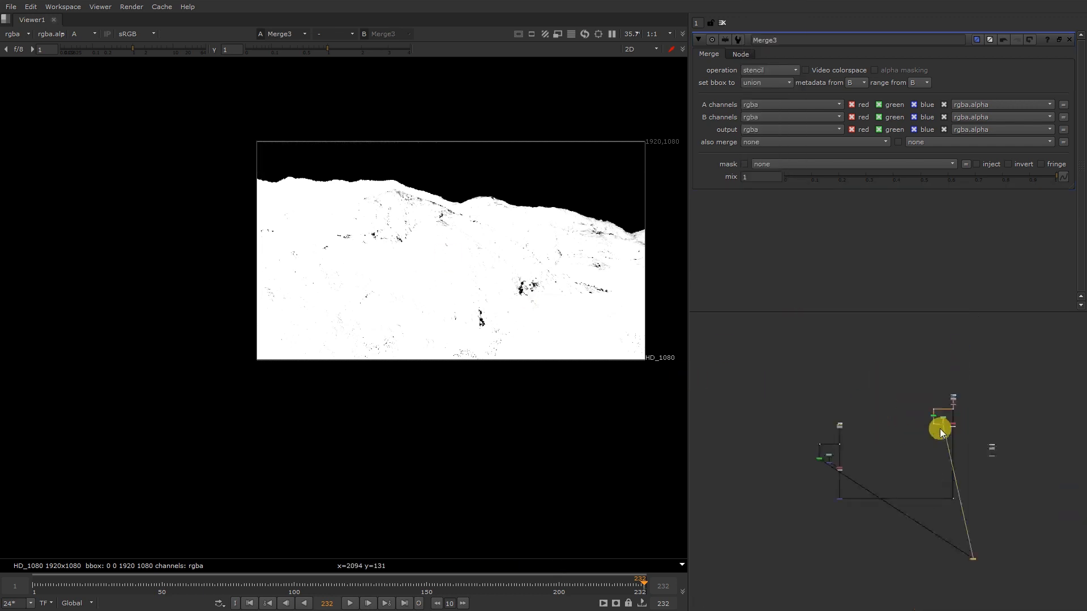
pyautogui.scroll(1, 858, 473)
pyautogui.moveTo(810, 490); pyautogui.dragTo(861, 583)
pyautogui.press('1')
pyautogui.press('a')
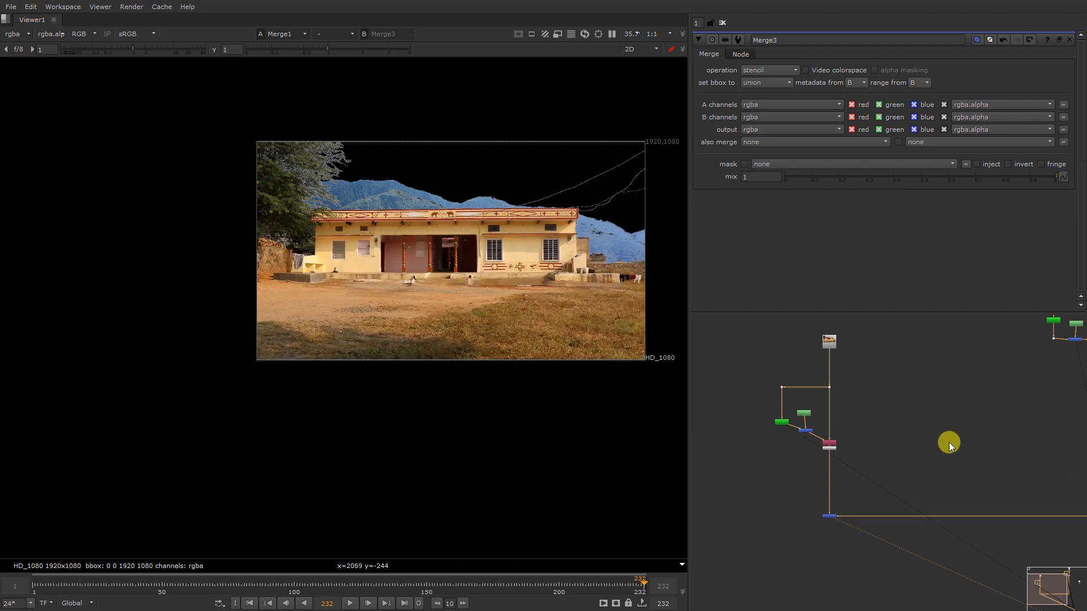
pyautogui.scroll(-6, 965, 444)
pyautogui.moveTo(976, 430); pyautogui.dragTo(954, 434, button='middle')
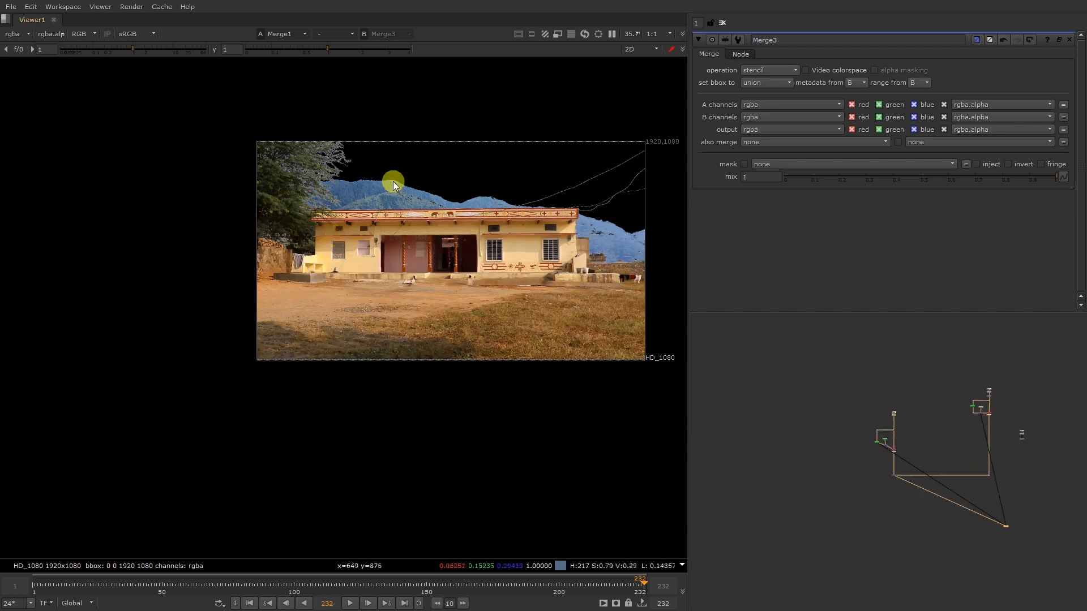
pyautogui.scroll(4, 415, 196)
pyautogui.scroll(-3, 418, 232)
pyautogui.moveTo(640, 247); pyautogui.dragTo(197, 201, button='middle')
pyautogui.moveTo(246, 273); pyautogui.dragTo(431, 326, button='middle')
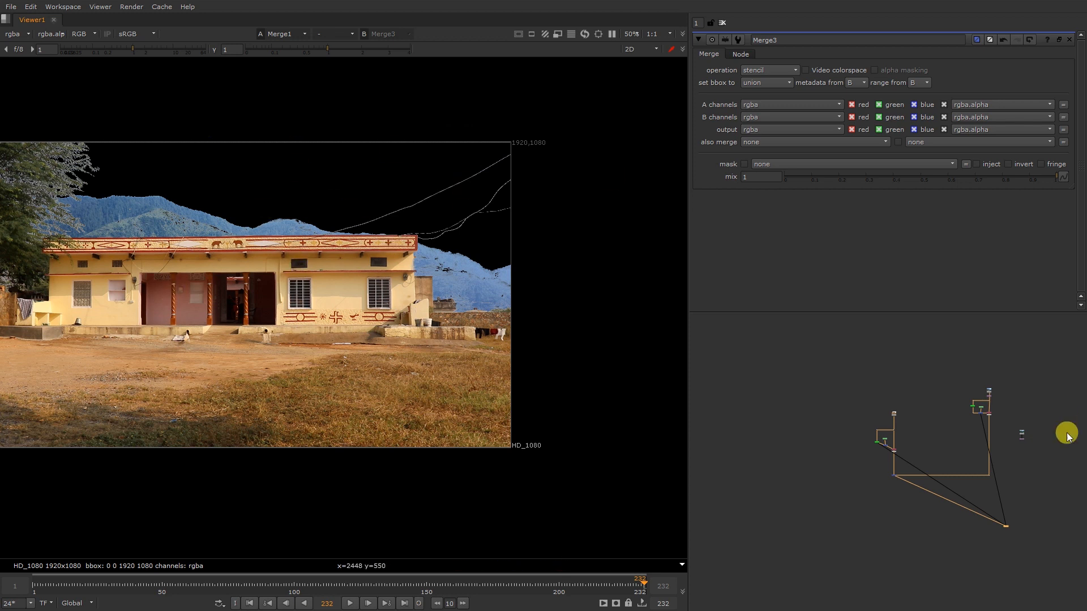
# Align the house branch's matte Merge node directly under its Roto node
pyautogui.scroll(6, 903, 472)
pyautogui.moveTo(863, 467); pyautogui.dragTo(931, 485, button='middle')
pyautogui.scroll(3, 912, 335)
pyautogui.click(929, 331)
pyautogui.scroll(-4, 882, 456)
pyautogui.scroll(5, 924, 475)
pyautogui.click(791, 385)
pyautogui.scroll(-5, 789, 385)
pyautogui.moveTo(780, 398); pyautogui.dragTo(790, 398)
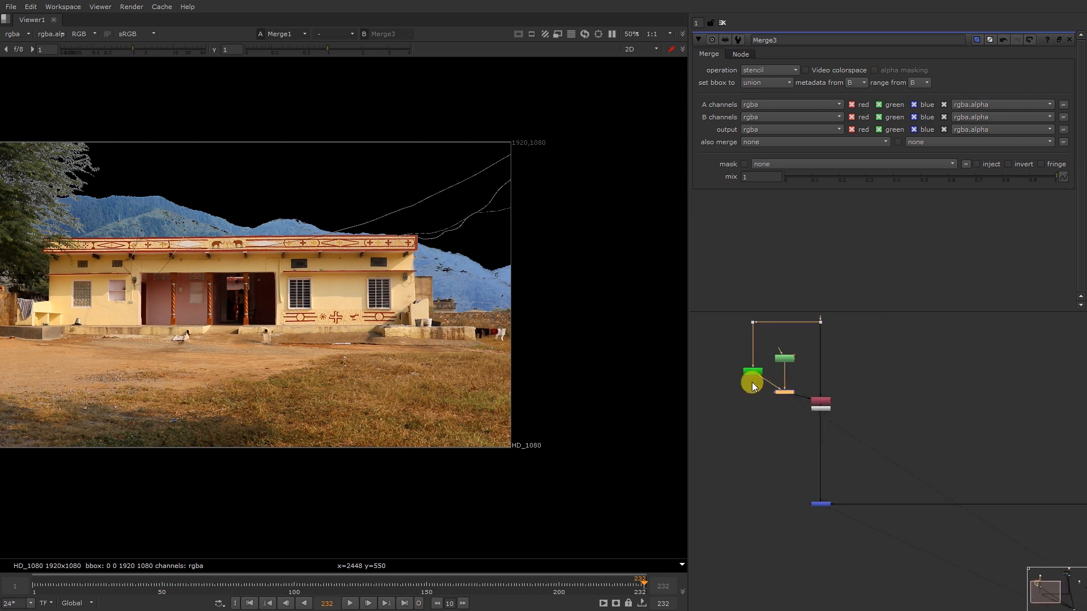
# Insert a dot between the house Keyer and its matte Merge, and line them up level with the Copy node
pyautogui.moveTo(761, 409); pyautogui.dragTo(843, 395, button='middle')
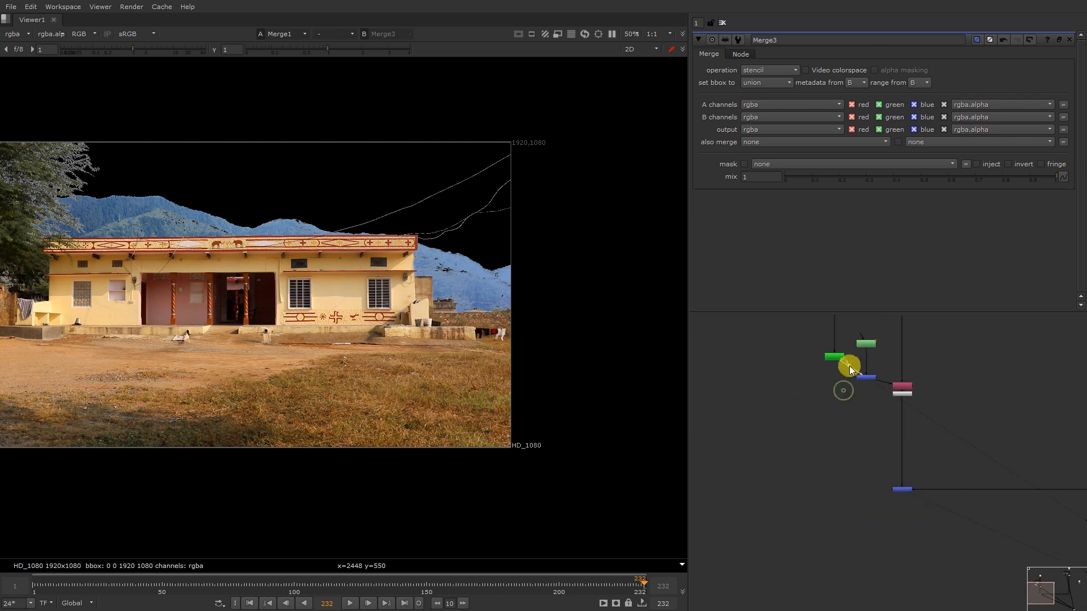
pyautogui.scroll(-6, 893, 371)
pyautogui.moveTo(861, 340); pyautogui.dragTo(873, 381, button='middle')
pyautogui.moveTo(846, 365); pyautogui.dragTo(816, 416)
pyautogui.scroll(3, 896, 413)
pyautogui.click(897, 335)
pyautogui.moveTo(910, 319); pyautogui.dragTo(869, 401, button='middle')
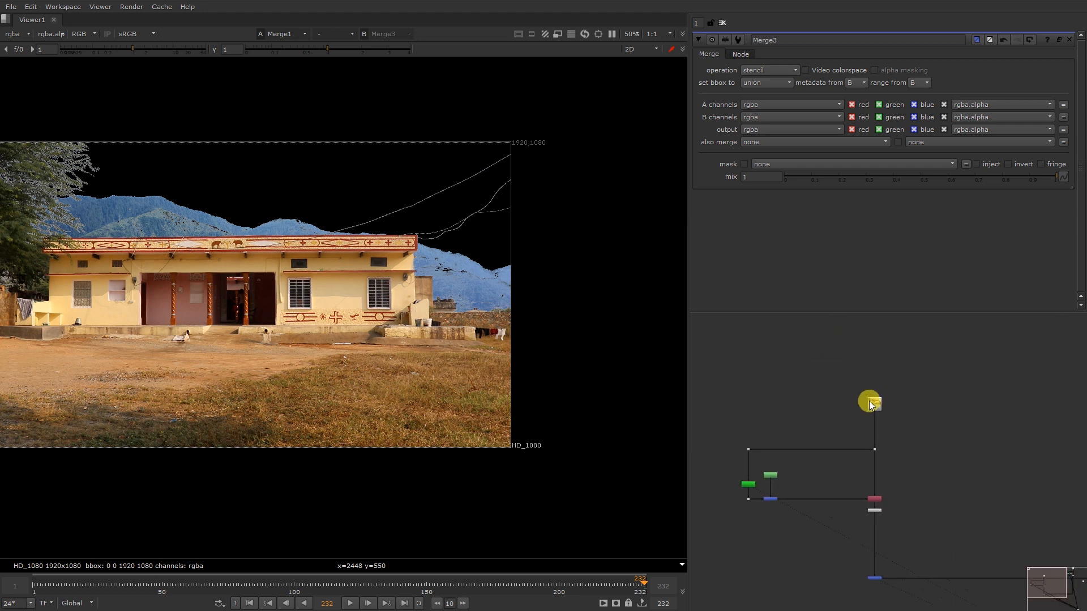
# Move the house branch's Read and keying nodes farther up to leave more room above Merge1
pyautogui.scroll(-6, 869, 401)
pyautogui.moveTo(788, 335); pyautogui.dragTo(903, 453)
pyautogui.scroll(4, 896, 428)
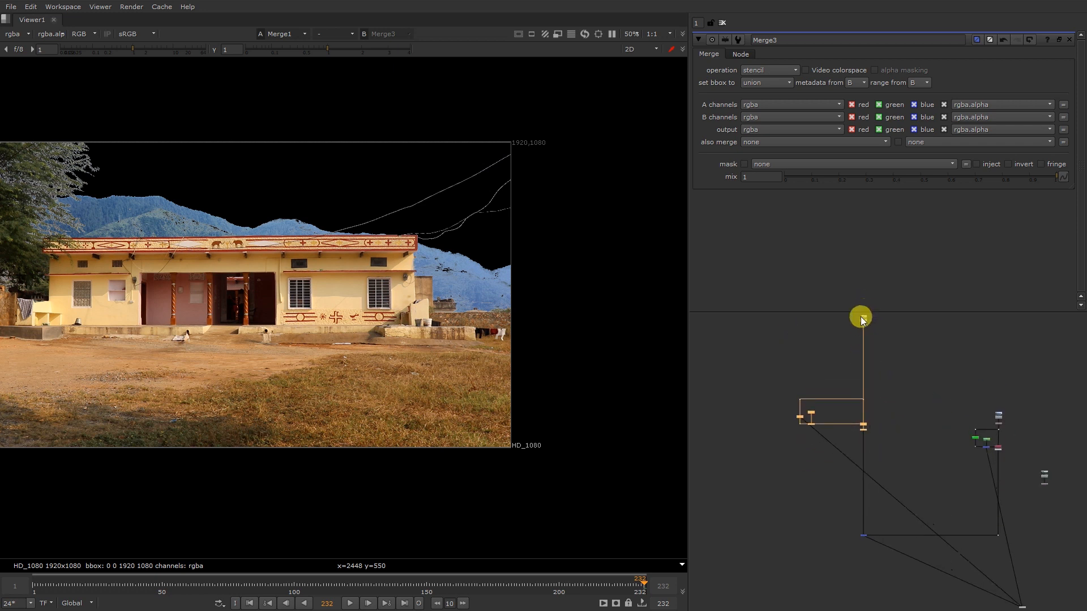
pyautogui.click(796, 407)
pyautogui.moveTo(796, 407); pyautogui.dragTo(845, 364, button='middle')
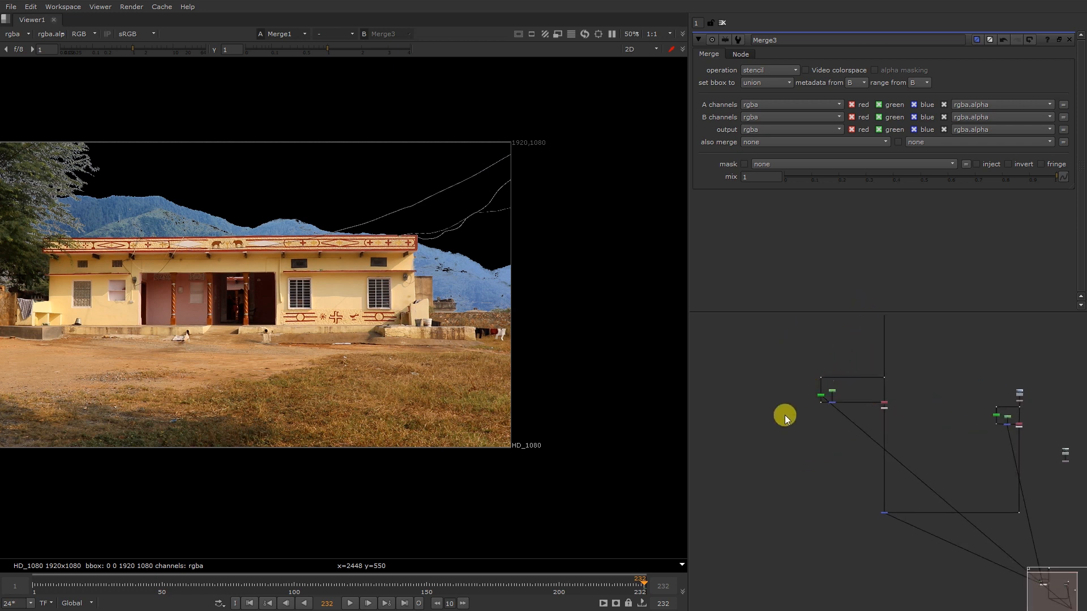
pyautogui.press('Tab')
pyautogui.write('KEY')
pyautogui.click(840, 532)
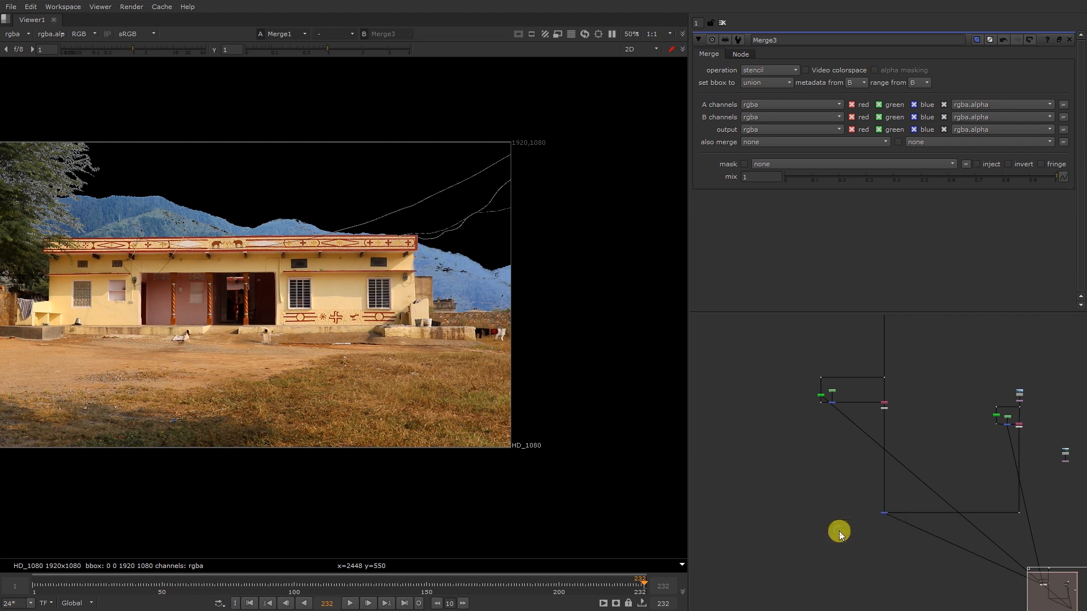
pyautogui.hotkey('ctrl', 'z')
# Add a KeyMix node just below Merge1
pyautogui.scroll(5, 888, 534)
pyautogui.press('Tab')
pyautogui.write('K')
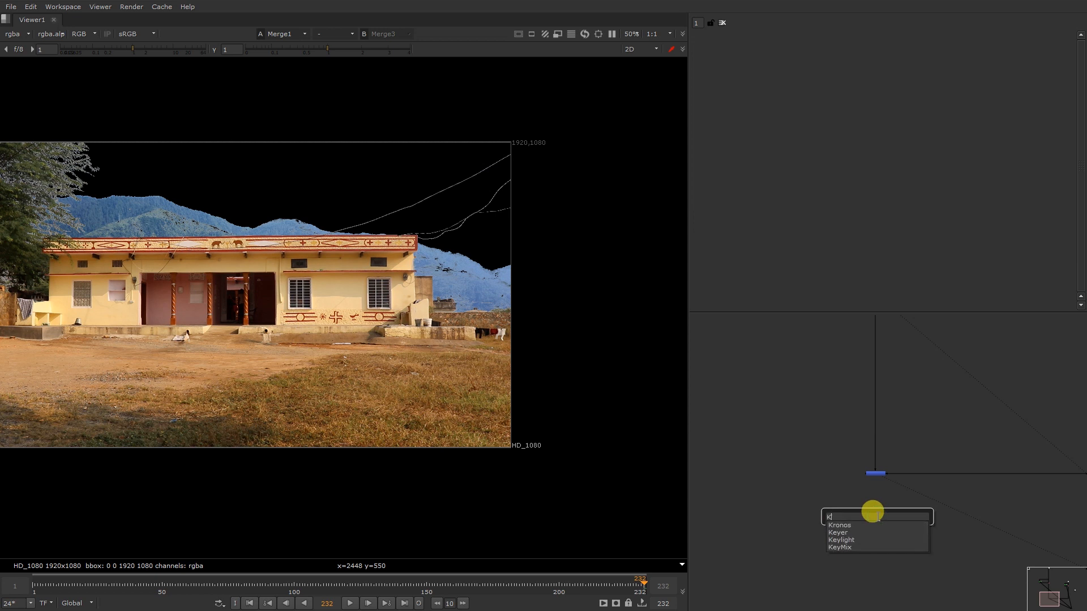
pyautogui.write('EY')
pyautogui.click(858, 540)
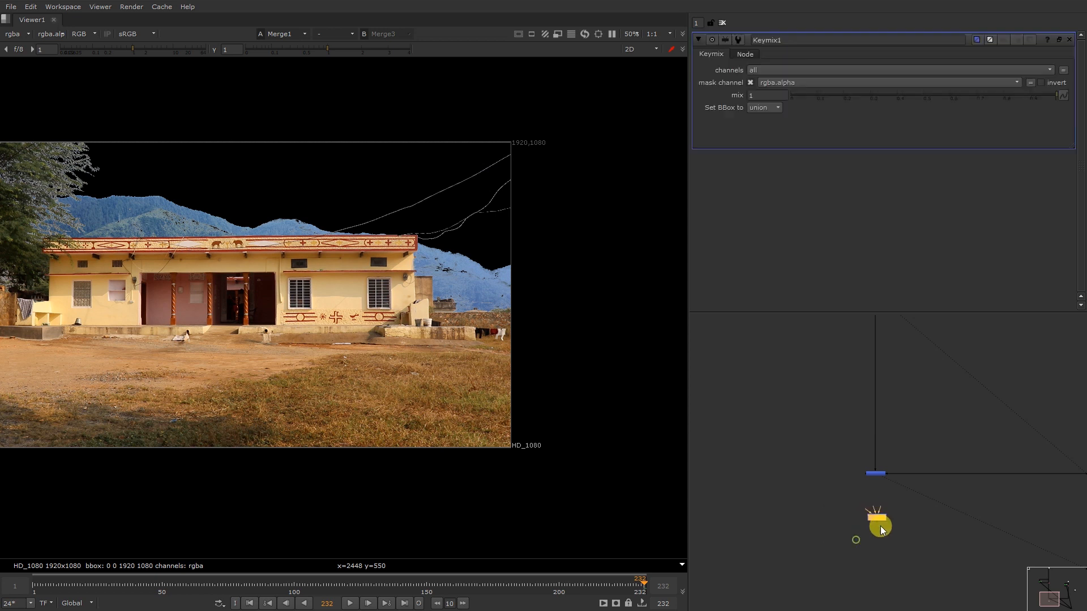
# Connect the KeyMix node's A input to Merge1 and place a dot beside the node on its B input
pyautogui.moveTo(880, 495); pyautogui.dragTo(868, 409)
pyautogui.click(778, 498)
pyautogui.moveTo(863, 488); pyautogui.dragTo(776, 499)
pyautogui.scroll(-8, 749, 516)
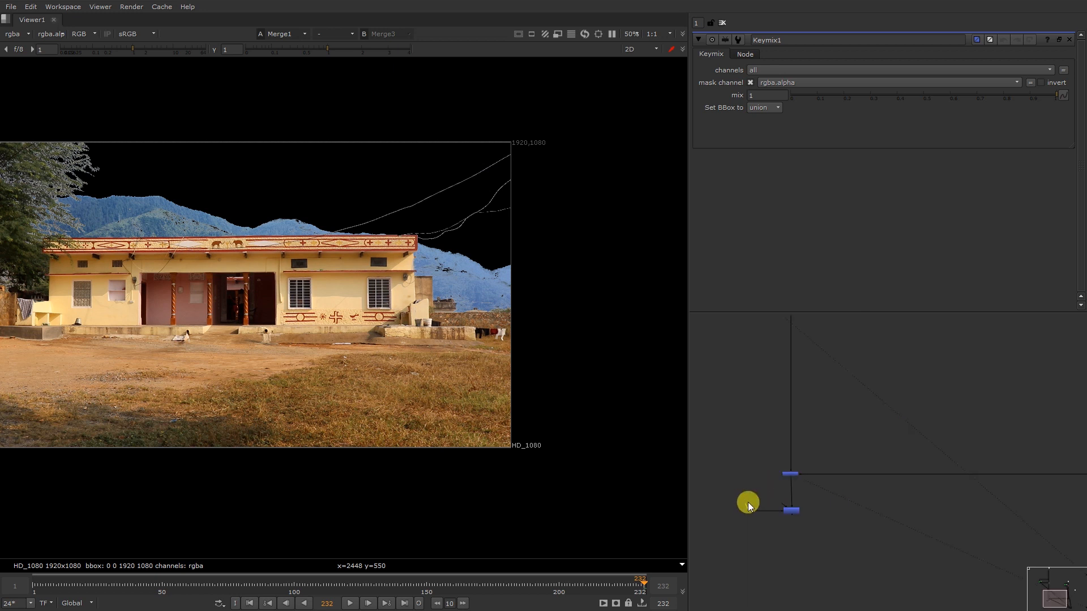
# Insert a dot in the house plate's pipe above the keying branch and connect a side dot to it
pyautogui.scroll(3, 824, 470)
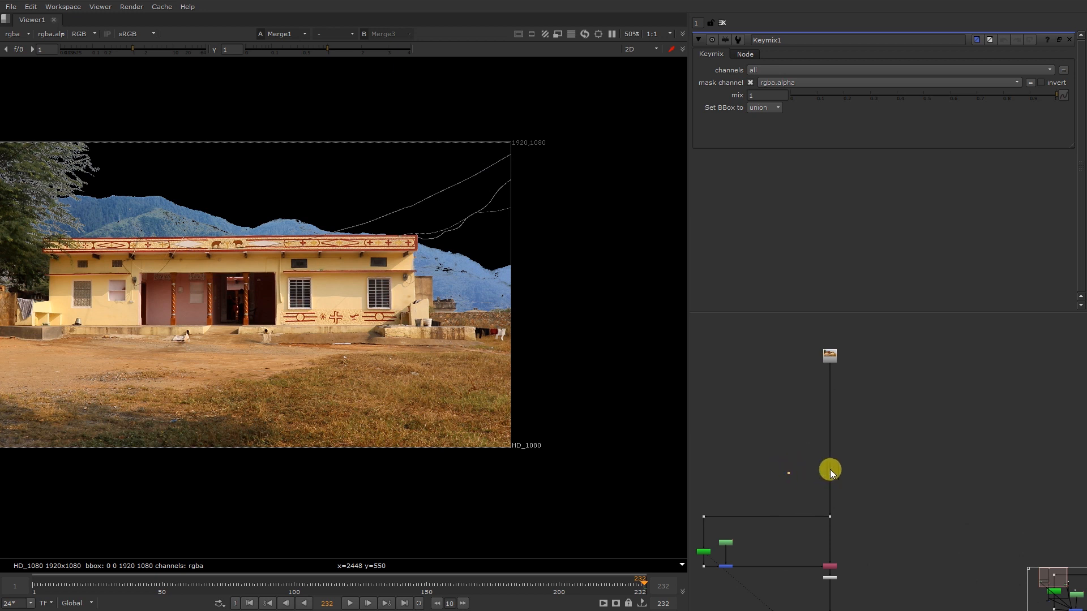
pyautogui.scroll(2, 789, 474)
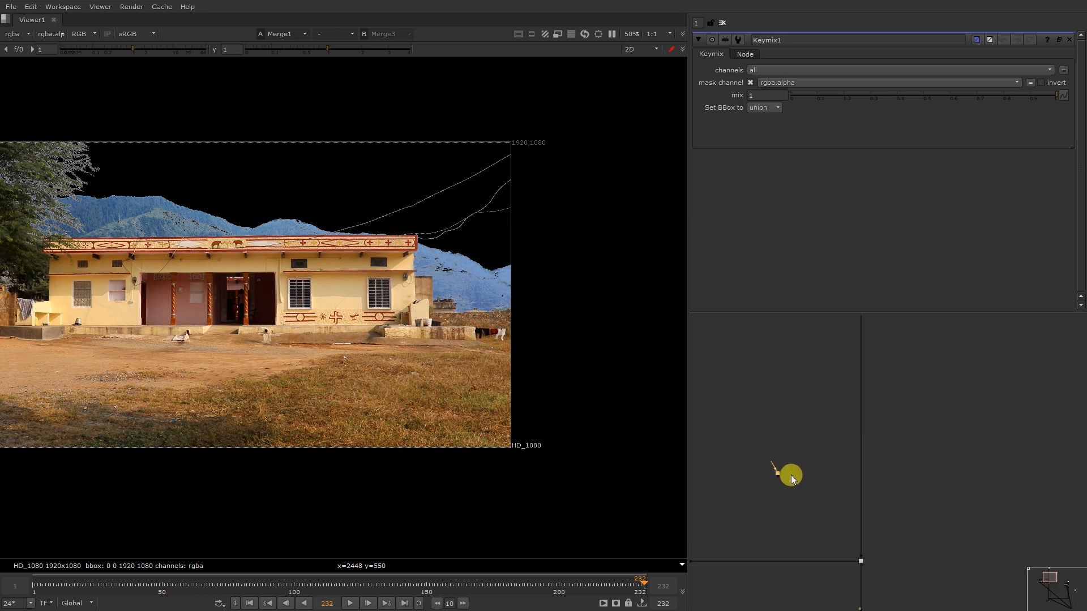
pyautogui.keyDown('ctrl'); pyautogui.click(861, 445); pyautogui.keyUp('ctrl')
pyautogui.moveTo(777, 435); pyautogui.dragTo(860, 445)
pyautogui.scroll(-8, 851, 443)
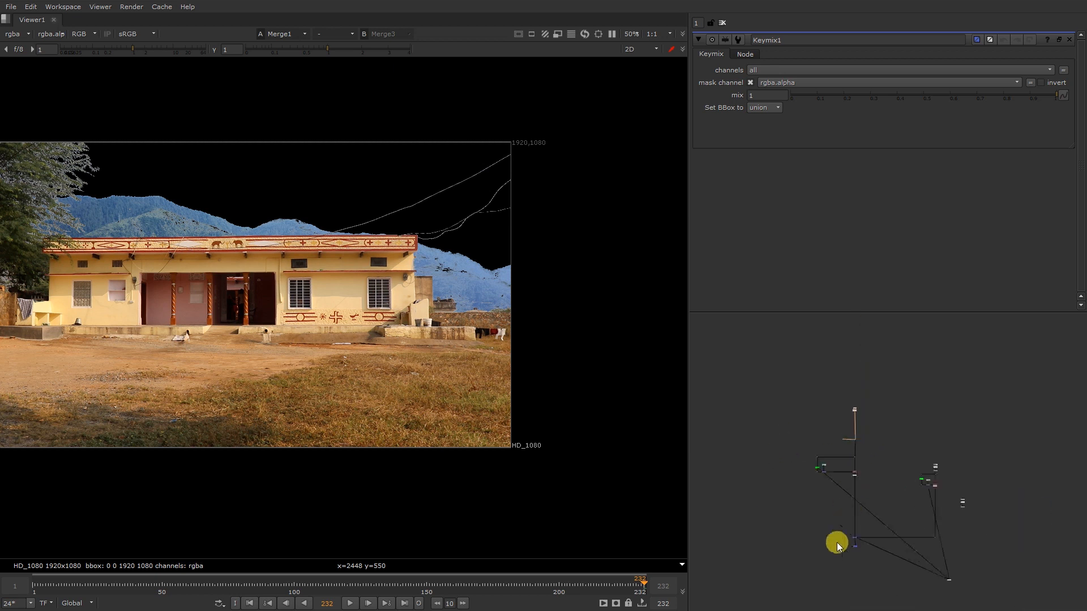
# Connect the KeyMix's B-input dot up to the side dot of the house plate so B receives the original footage
pyautogui.scroll(3, 844, 519)
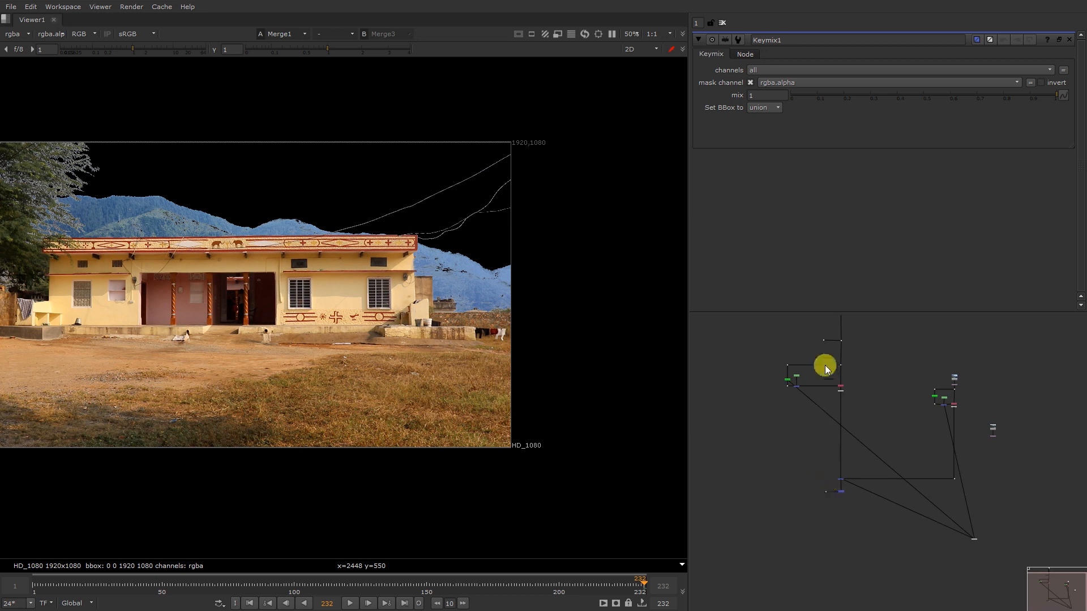
pyautogui.moveTo(824, 365); pyautogui.dragTo(830, 416, button='middle')
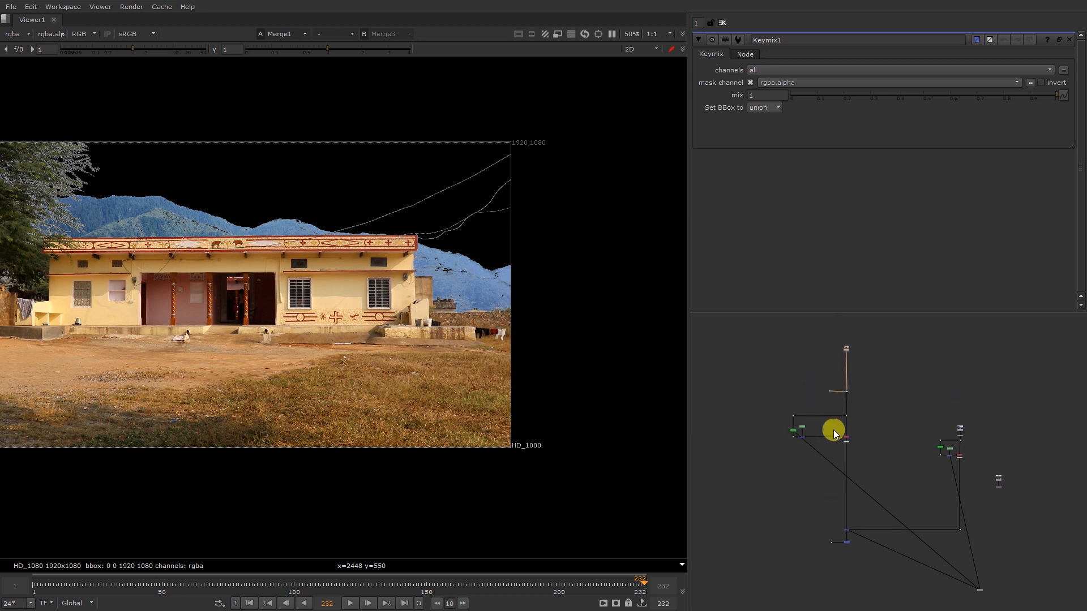
pyautogui.moveTo(797, 496); pyautogui.dragTo(834, 559)
pyautogui.moveTo(808, 382); pyautogui.dragTo(832, 403)
pyautogui.scroll(6, 847, 529)
pyautogui.moveTo(830, 568); pyautogui.dragTo(820, 432, button='middle')
pyautogui.click(844, 456)
pyautogui.scroll(-5, 924, 417)
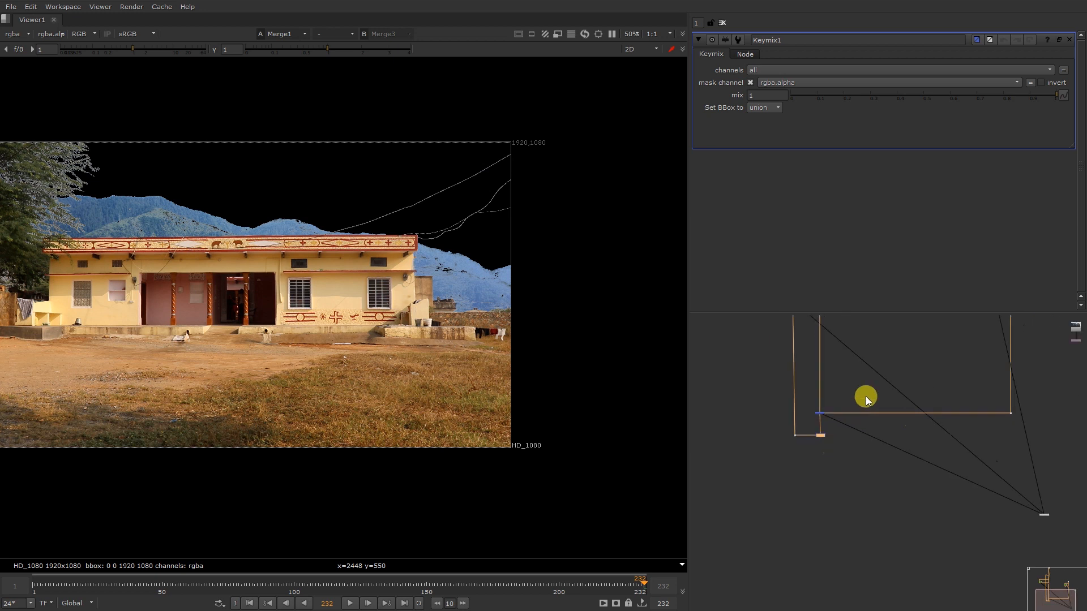
# Level the B-input dot with the KeyMix node and view the dot's and Merge1's outputs in turn
pyautogui.moveTo(780, 408); pyautogui.dragTo(862, 426, button='middle')
pyautogui.scroll(5, 822, 431)
pyautogui.scroll(4, 812, 425)
pyautogui.scroll(-4, 823, 421)
pyautogui.scroll(3, 825, 418)
pyautogui.scroll(-5, 792, 417)
pyautogui.moveTo(755, 393); pyautogui.dragTo(755, 420)
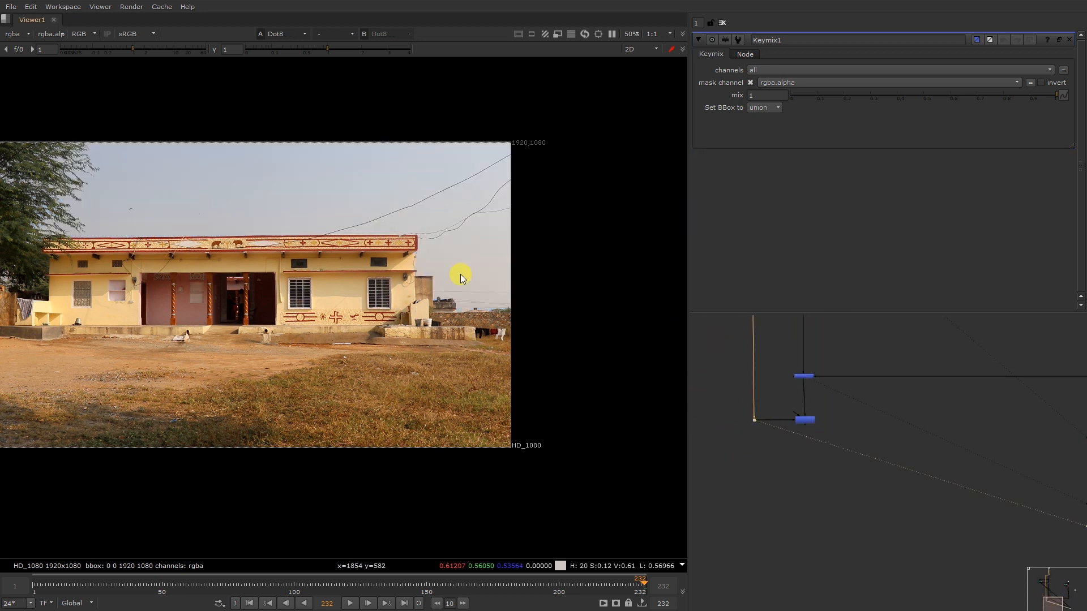
pyautogui.scroll(3, 794, 407)
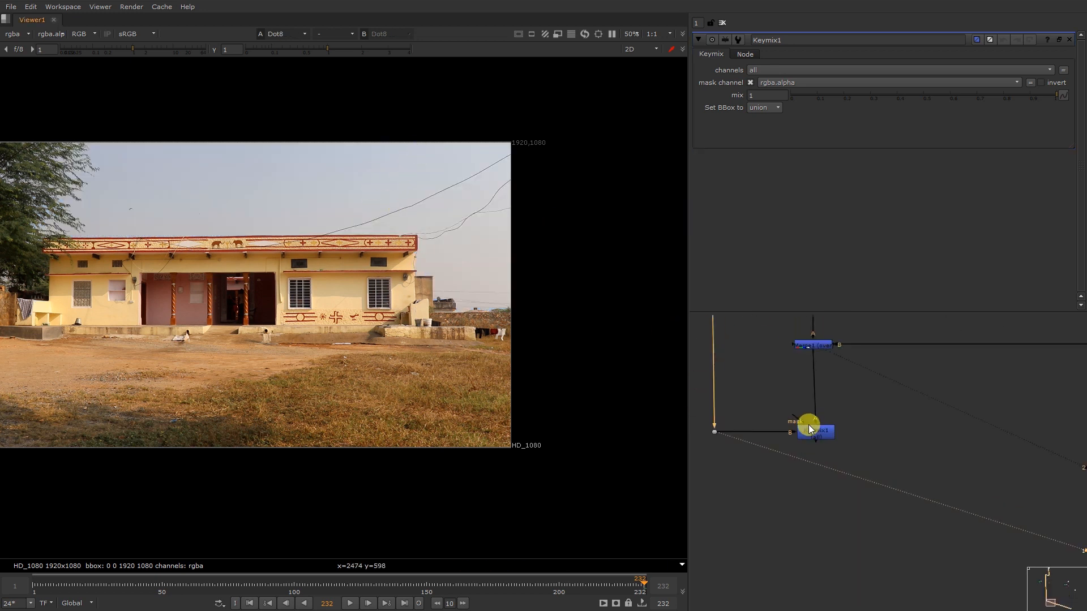
pyautogui.click(814, 344)
pyautogui.press('1')
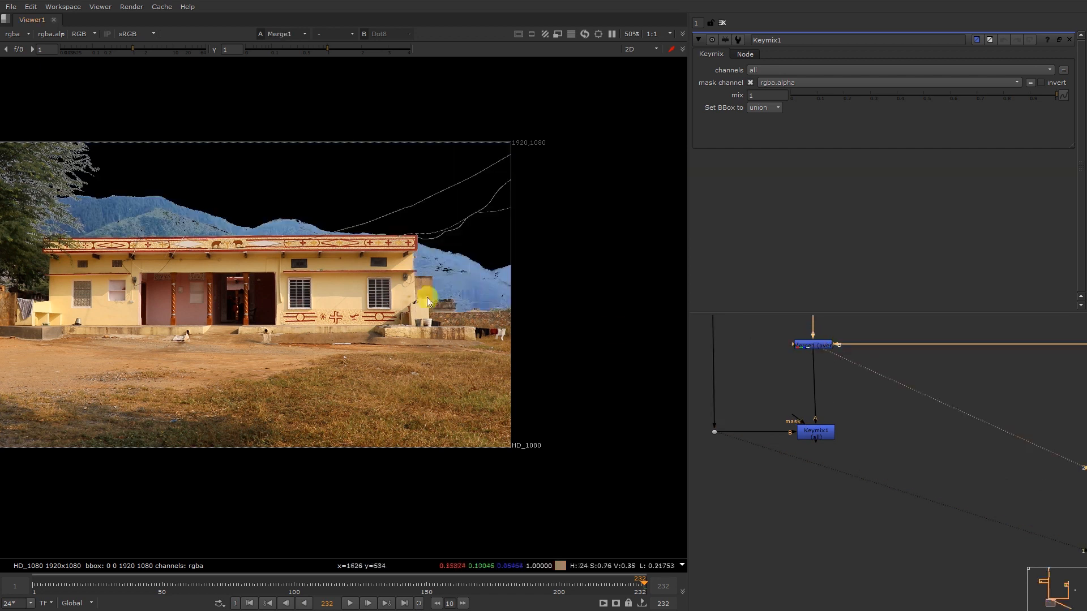
# Connect the KeyMix mask input to the corner dot of the mountain branch and view the KeyMix output
pyautogui.scroll(-5, 925, 404)
pyautogui.moveTo(959, 409); pyautogui.dragTo(803, 409, button='middle')
pyautogui.moveTo(1002, 364); pyautogui.dragTo(1045, 409)
pyautogui.press('1')
pyautogui.scroll(3, 766, 409)
pyautogui.scroll(-3, 750, 404)
pyautogui.scroll(2, 764, 412)
pyautogui.click(753, 412)
pyautogui.press('1')
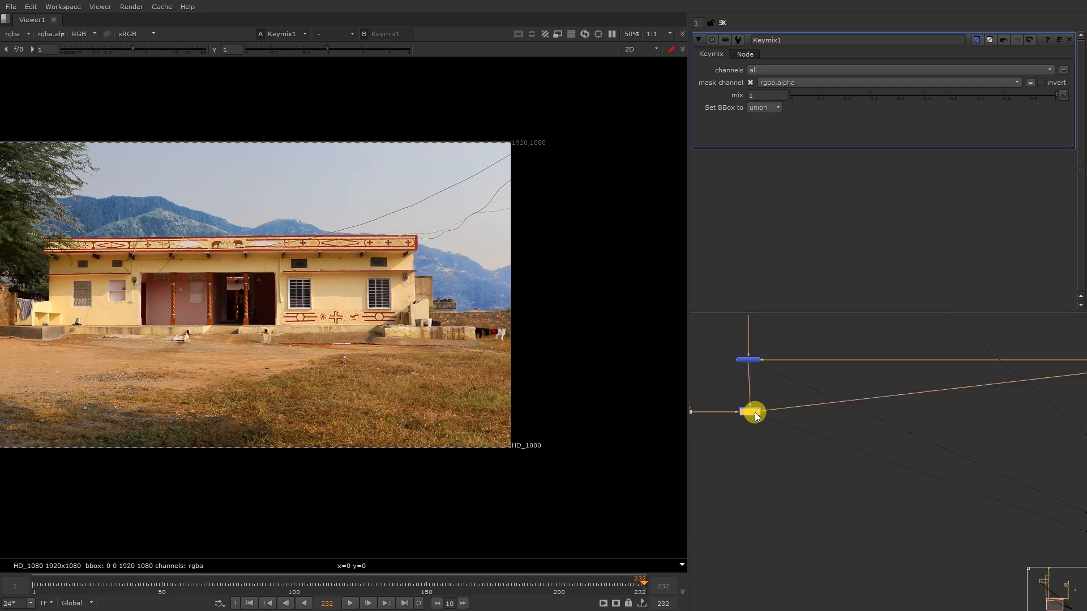
# Compare the composite with KeyMix disabled and enabled, and inspect the mountain branch dot's image and alpha that serve as its mask
pyautogui.scroll(-4, 755, 414)
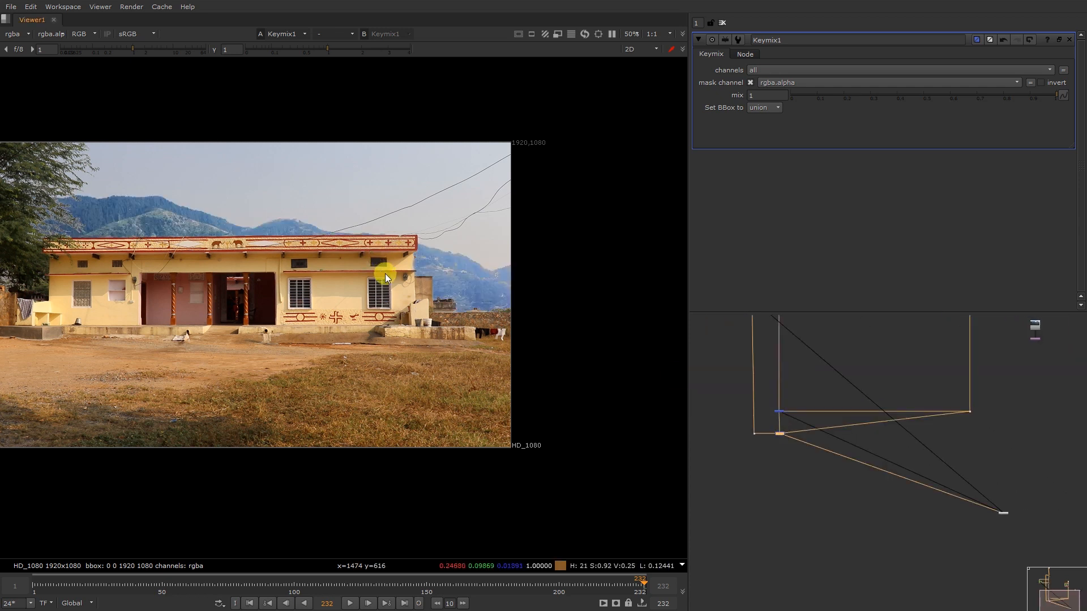
pyautogui.press('d')
pyautogui.press('d')
pyautogui.press('d')
pyautogui.press('d')
pyautogui.scroll(3, 983, 443)
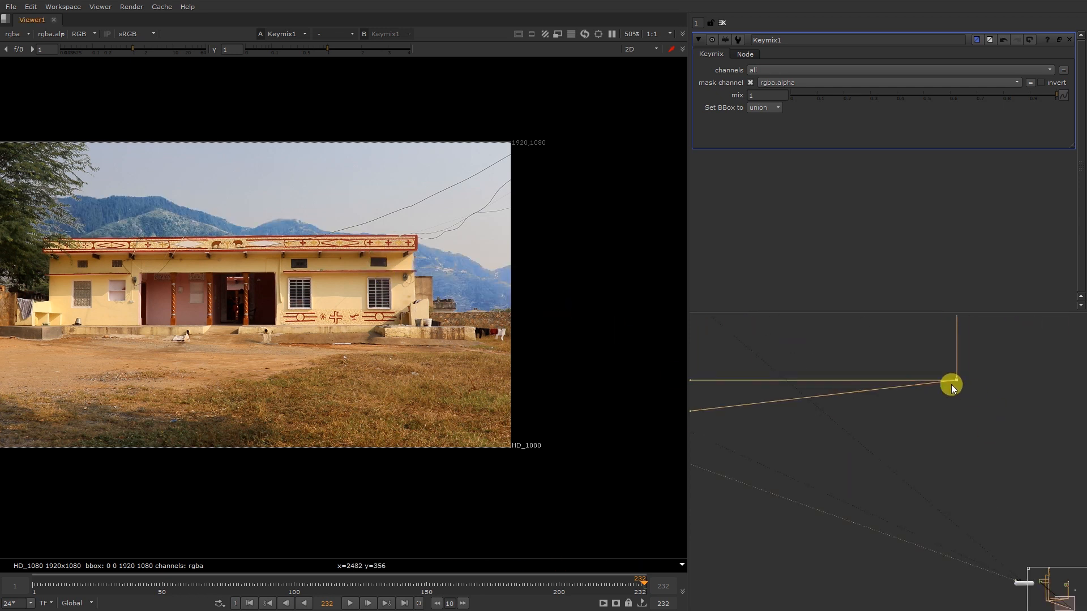
pyautogui.moveTo(972, 396); pyautogui.dragTo(918, 365)
pyautogui.press('1')
pyautogui.press('a')
pyautogui.press('a')
pyautogui.scroll(-4, 919, 417)
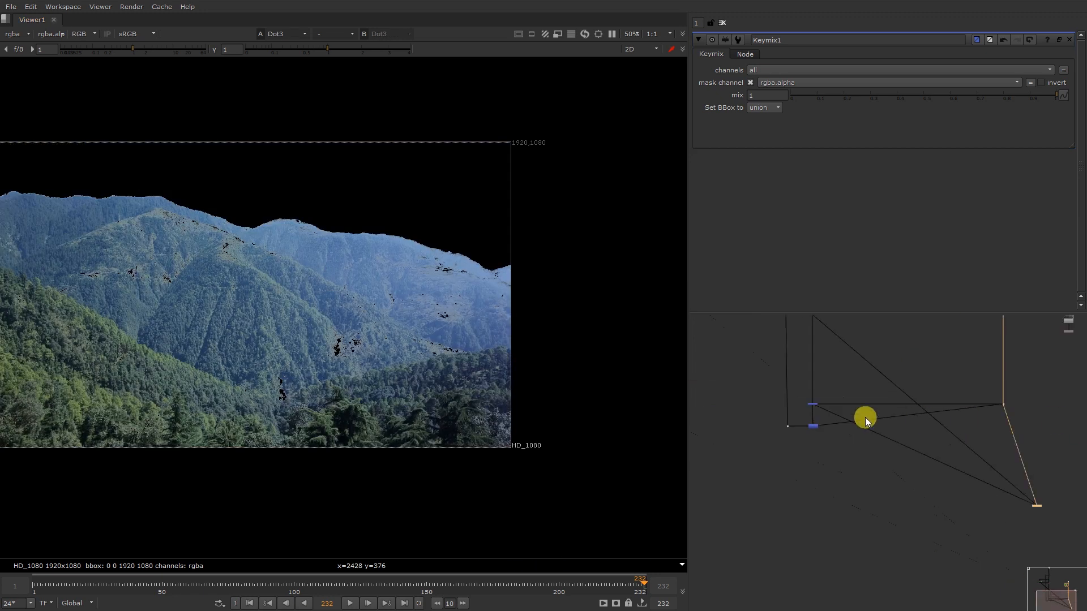
pyautogui.click(786, 420)
pyautogui.press('1')
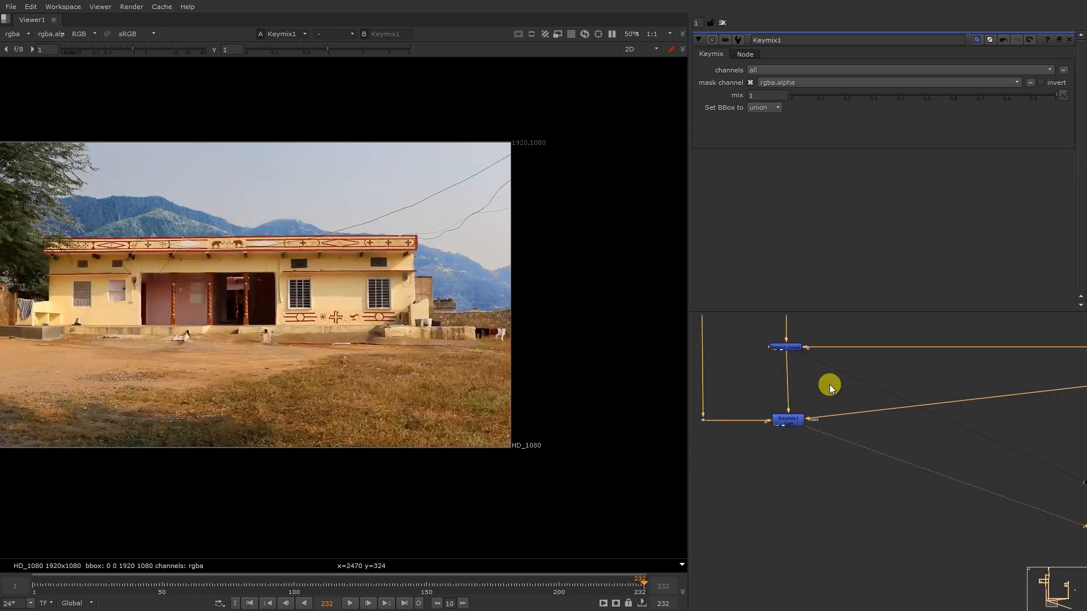
# Compare the original plate at the upper house dot with the KeyMix output in the viewer
pyautogui.scroll(-4, 826, 484)
pyautogui.moveTo(851, 318); pyautogui.dragTo(837, 497, button='middle')
pyautogui.moveTo(798, 378); pyautogui.dragTo(846, 416)
pyautogui.press('1')
pyautogui.scroll(-5, 846, 427)
pyautogui.scroll(5, 836, 506)
pyautogui.scroll(3, 823, 459)
pyautogui.click(815, 433)
pyautogui.press('1')
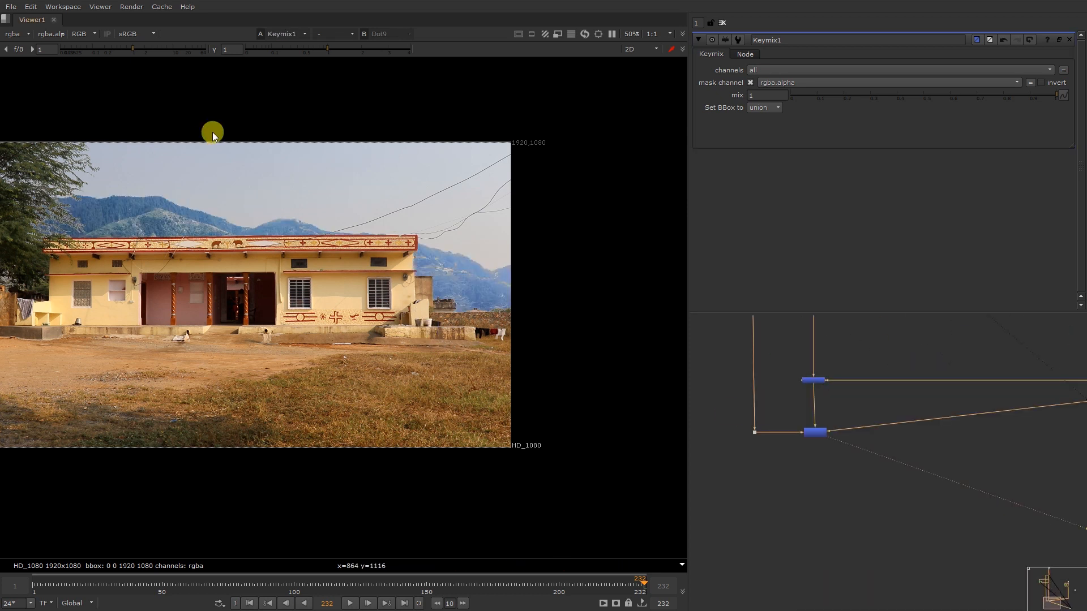
# Check the KeyMix composite with the viewer gamma lowered to 0.11, reset the gamma, and fit the frame in the viewer
pyautogui.moveTo(291, 50); pyautogui.dragTo(273, 50)
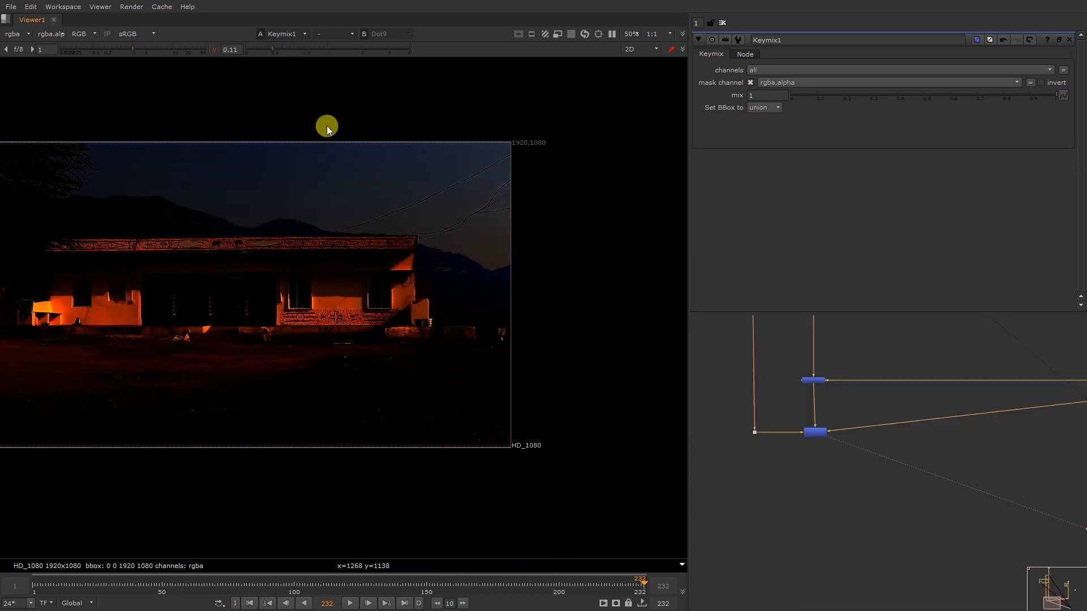
pyautogui.click(216, 47)
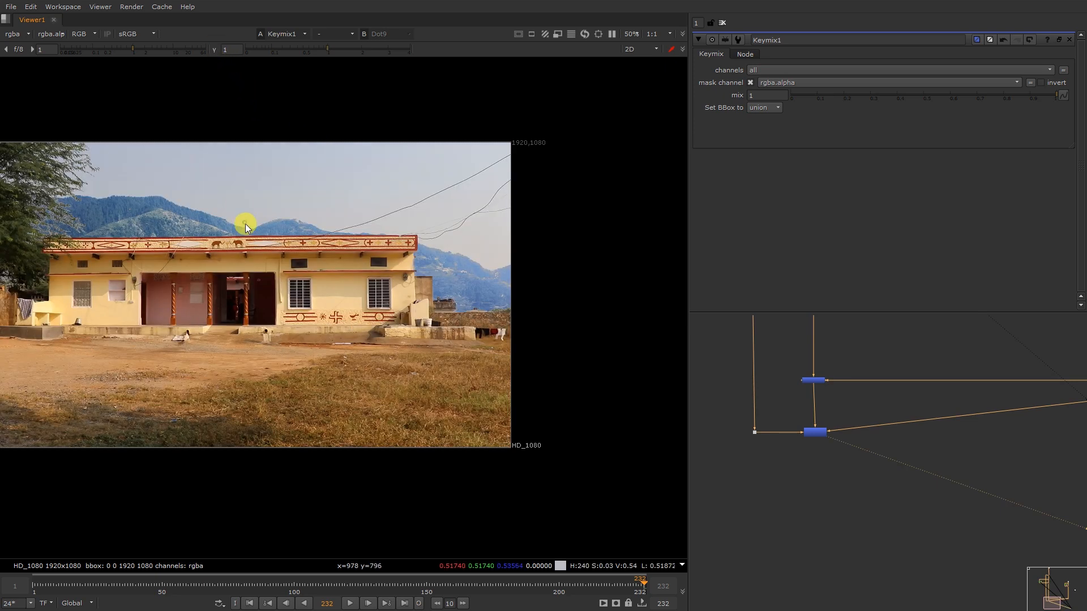
pyautogui.press('f')
pyautogui.rightClick(304, 245)
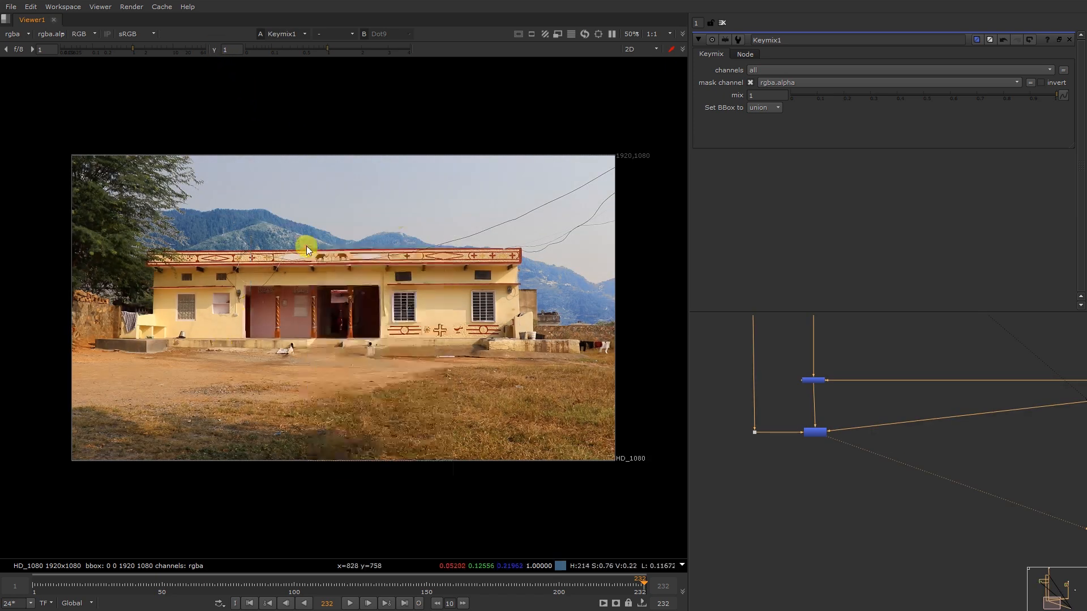
pyautogui.click(467, 178)
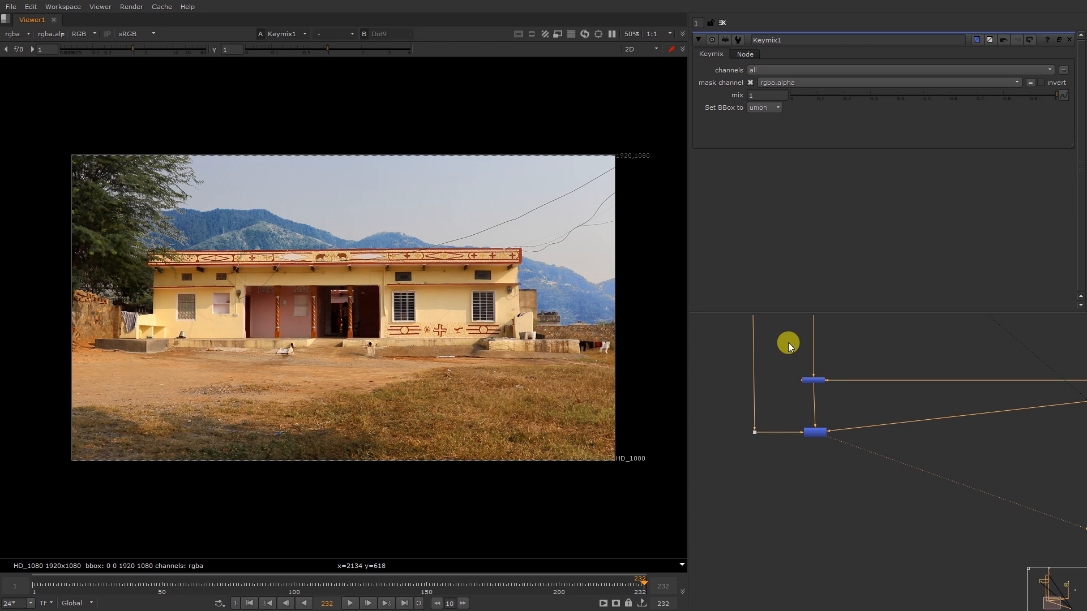
# Expand the node graph to full screen and move the mountain branch's corner dot close beside Merge1
pyautogui.scroll(-4, 969, 433)
pyautogui.moveTo(1070, 422); pyautogui.dragTo(883, 400, button='middle')
pyautogui.scroll(4, 944, 382)
pyautogui.press('space')
pyautogui.scroll(-3, 827, 391)
pyautogui.scroll(5, 815, 362)
pyautogui.click(783, 427)
pyautogui.scroll(-3, 779, 426)
pyautogui.moveTo(780, 427); pyautogui.dragTo(510, 427)
pyautogui.click(758, 344)
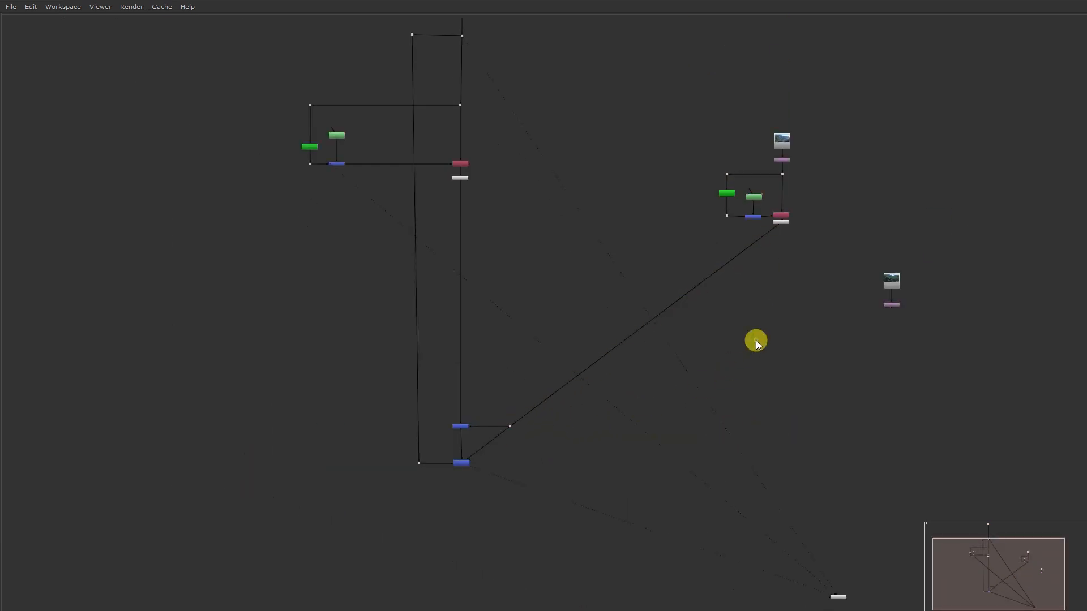
# Insert a corner dot directly under the mountain branch to square its pipe, and move the node below Copy farther down
pyautogui.keyDown('ctrl'); pyautogui.click(667, 308); pyautogui.keyUp('ctrl')
pyautogui.scroll(-4, 670, 310)
pyautogui.moveTo(670, 310); pyautogui.dragTo(719, 364)
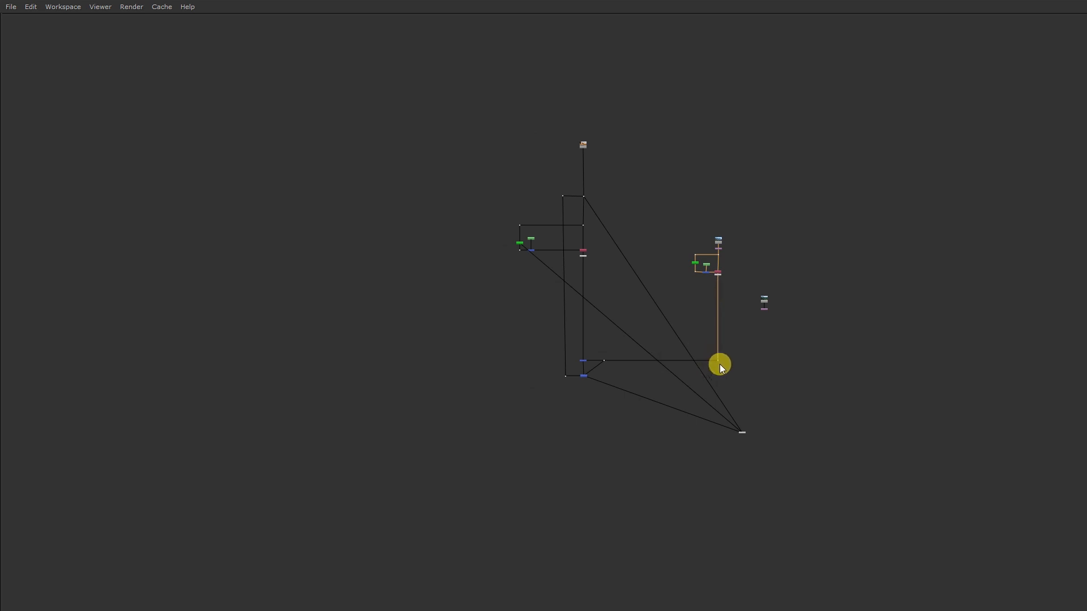
pyautogui.scroll(5, 725, 273)
pyautogui.moveTo(687, 277); pyautogui.dragTo(689, 335)
pyautogui.scroll(-5, 674, 345)
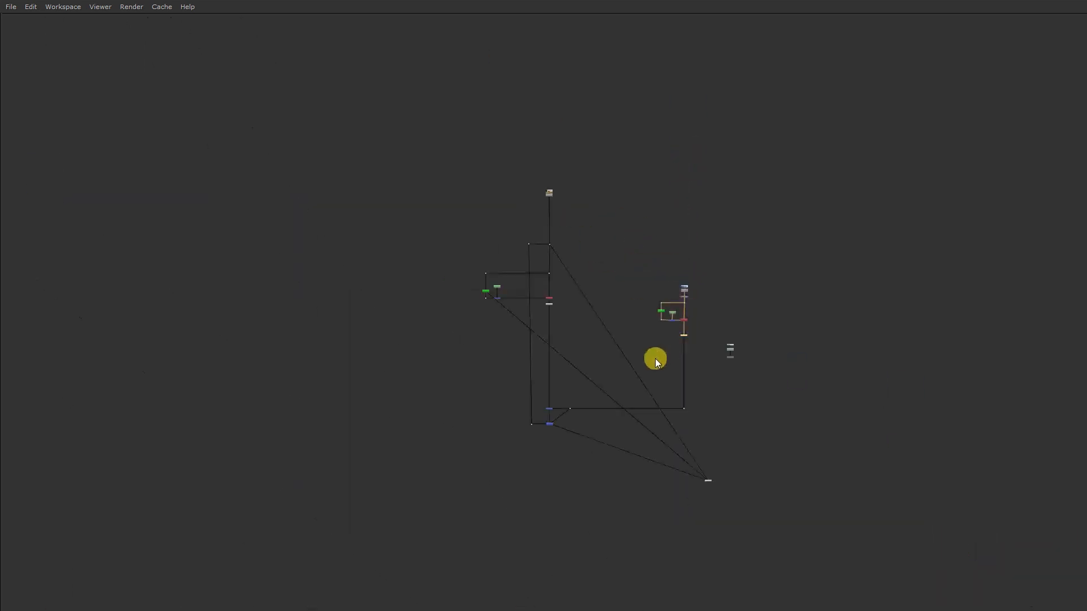
pyautogui.scroll(4, 747, 255)
pyautogui.click(712, 229)
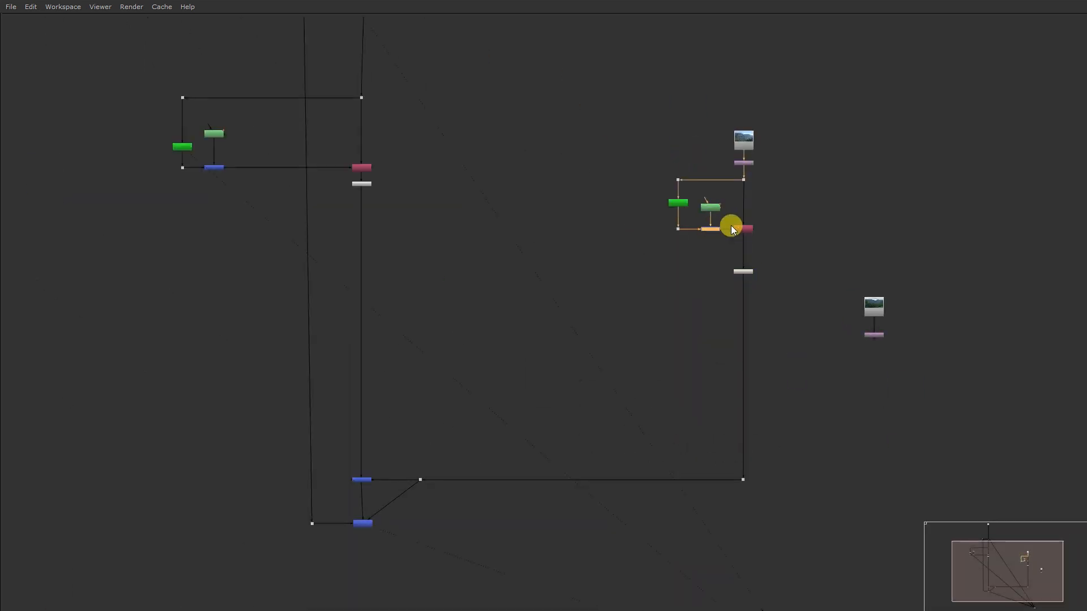
pyautogui.scroll(-1, 708, 241)
pyautogui.press('space')
pyautogui.scroll(-5, 922, 413)
pyautogui.scroll(4, 840, 400)
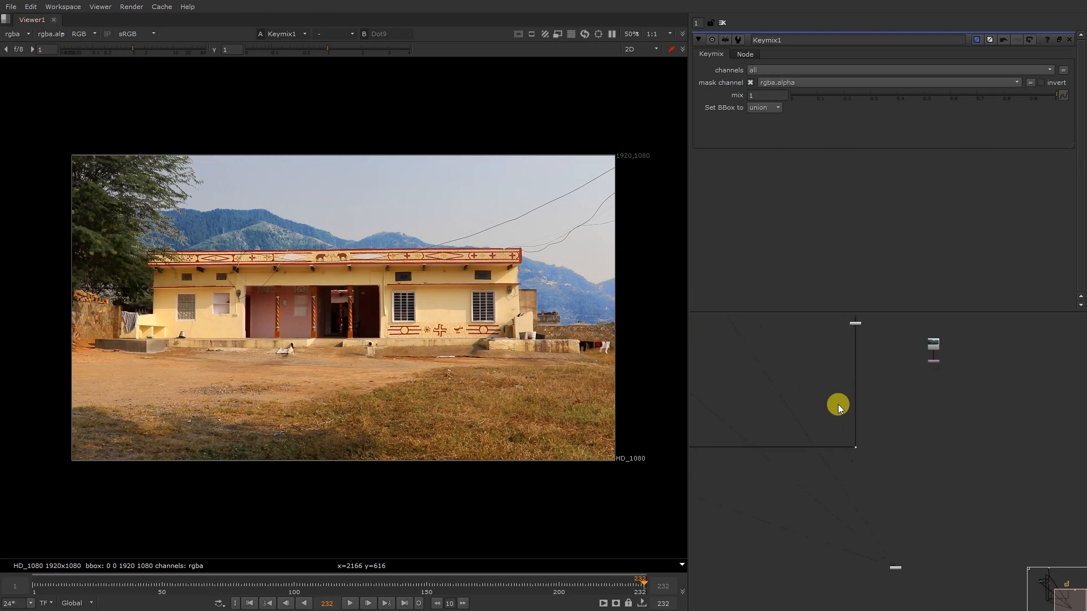
# Insert a ColorCorrect with a Transform below it above the mountain branch's corner dot, and open the Transform's properties
pyautogui.press('t')
pyautogui.moveTo(839, 392); pyautogui.dragTo(857, 428)
pyautogui.moveTo(836, 360); pyautogui.dragTo(824, 436, button='middle')
pyautogui.click(824, 435)
pyautogui.press('c')
pyautogui.scroll(4, 827, 437)
pyautogui.moveTo(827, 435); pyautogui.dragTo(872, 450)
pyautogui.moveTo(866, 481); pyautogui.dragTo(836, 398, button='middle')
pyautogui.moveTo(784, 458); pyautogui.dragTo(876, 506)
pyautogui.click(833, 363)
pyautogui.click(816, 470)
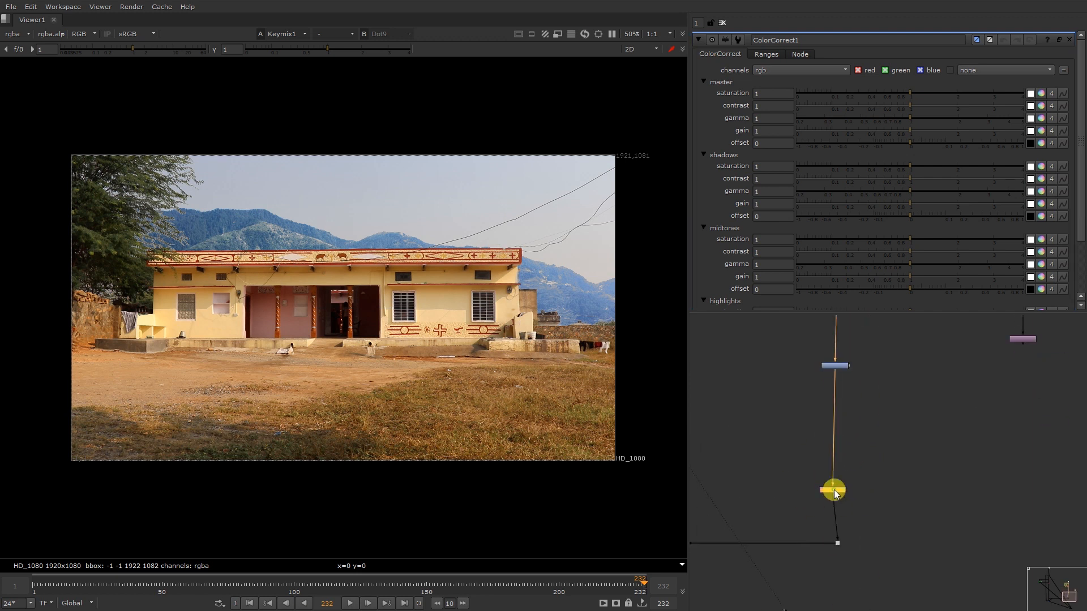
pyautogui.doubleClick(834, 490)
# Try shifting the mountains behind the house to translate x -516, y 60
pyautogui.moveTo(343, 308); pyautogui.dragTo(406, 276)
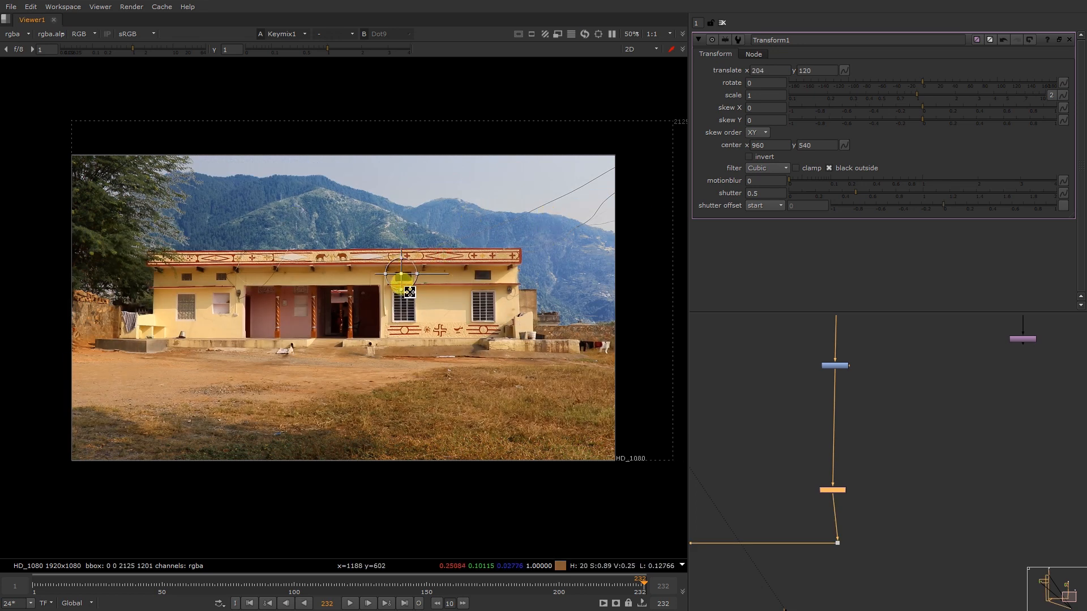
pyautogui.moveTo(402, 276); pyautogui.dragTo(197, 290)
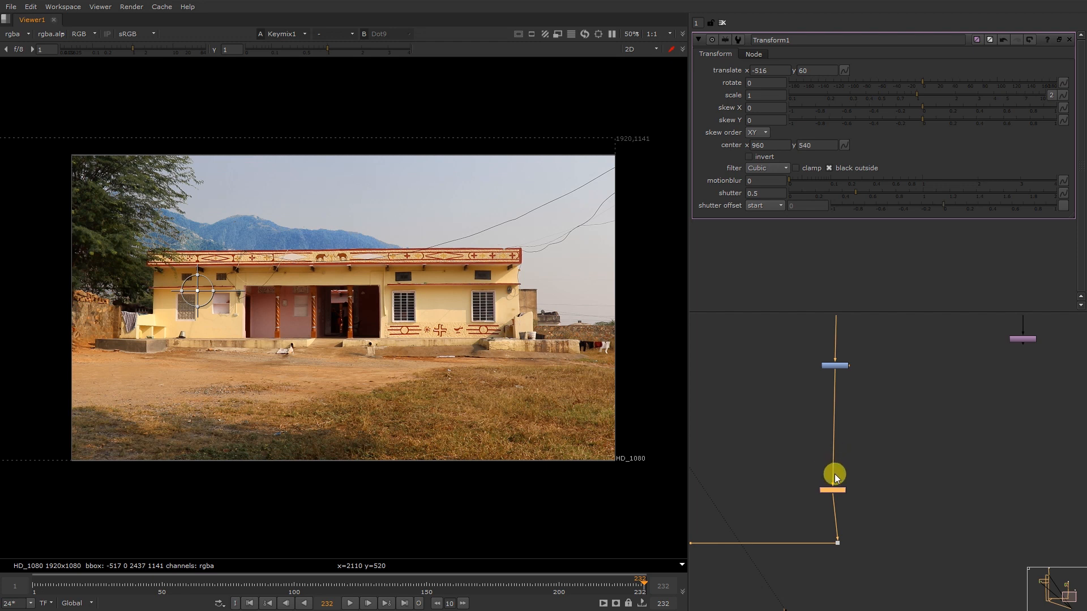
# Review the mountain branch's node chain from its keying nodes down to Merge1 and KeyMix
pyautogui.scroll(-5, 835, 474)
pyautogui.moveTo(823, 481); pyautogui.dragTo(893, 441, button='middle')
pyautogui.moveTo(921, 363); pyautogui.dragTo(883, 449, button='middle')
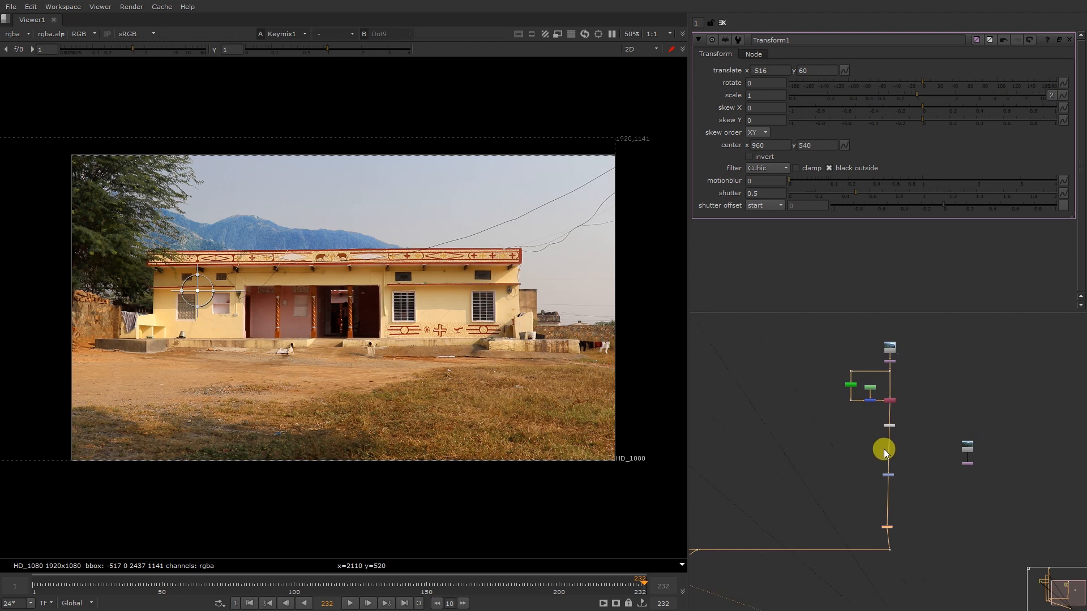
pyautogui.scroll(4, 881, 470)
pyautogui.moveTo(847, 453); pyautogui.dragTo(943, 509)
pyautogui.scroll(-6, 943, 507)
pyautogui.moveTo(909, 487); pyautogui.dragTo(878, 401, button='middle')
pyautogui.scroll(6, 878, 401)
pyautogui.scroll(3, 908, 535)
pyautogui.moveTo(908, 537); pyautogui.dragTo(901, 415, button='middle')
pyautogui.scroll(-6, 900, 415)
pyautogui.moveTo(731, 341); pyautogui.dragTo(986, 522, button='middle')
pyautogui.scroll(2, 876, 415)
pyautogui.scroll(-3, 876, 415)
pyautogui.moveTo(912, 526); pyautogui.dragTo(764, 439, button='middle')
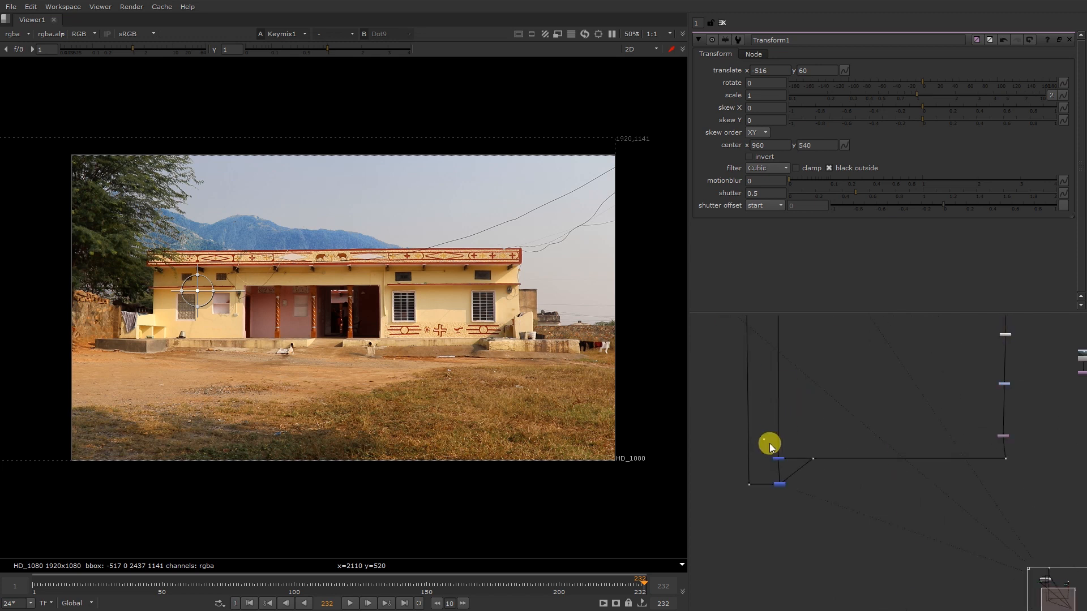
# Compare Merge1's output with the KeyMix output in the viewer
pyautogui.click(779, 459)
pyautogui.press('1')
pyautogui.moveTo(759, 470); pyautogui.dragTo(798, 514)
pyautogui.press('1')
pyautogui.moveTo(926, 453); pyautogui.dragTo(876, 503, button='middle')
pyautogui.scroll(4, 942, 483)
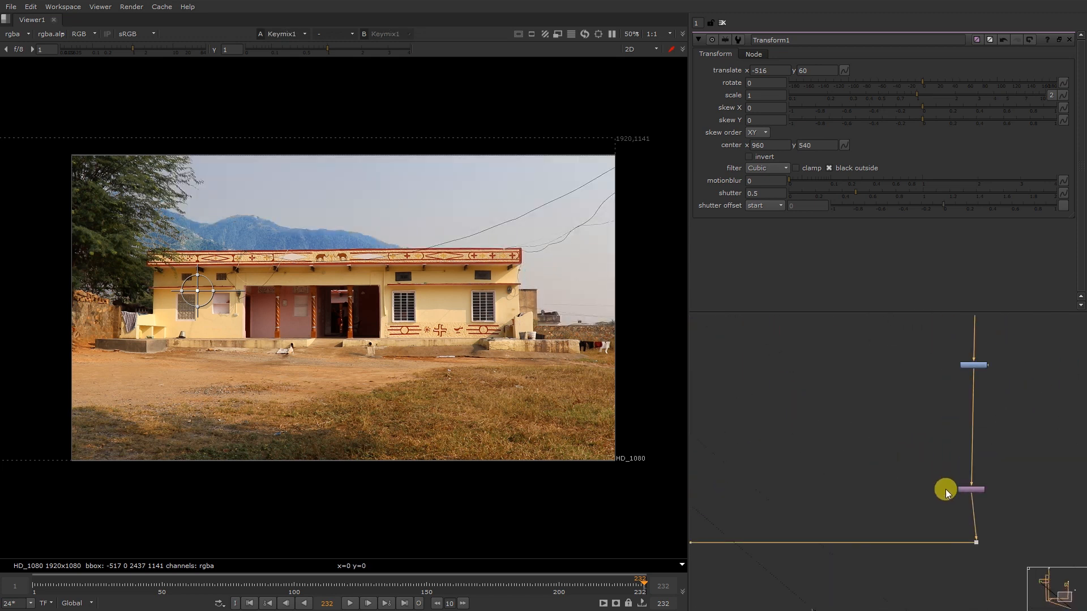
# Reposition the mountains with Transform1 to translate x 8, y 44 and set their scale to 1.12
pyautogui.click(974, 488)
pyautogui.moveTo(201, 295); pyautogui.dragTo(342, 302)
pyautogui.click(766, 98)
pyautogui.press('Up')
pyautogui.press('Up')
pyautogui.press('Up')
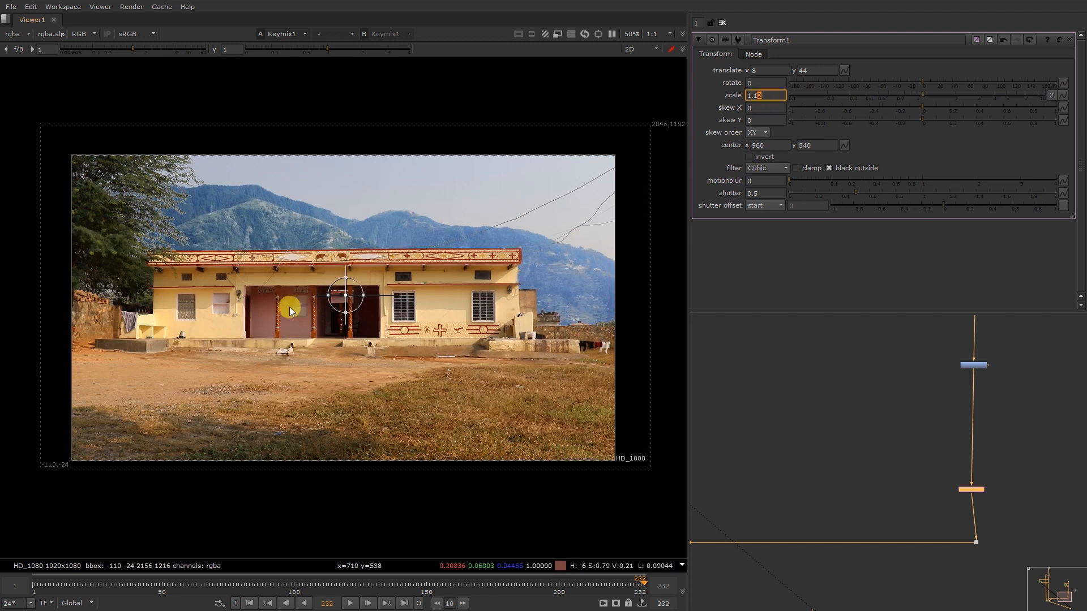
# Raise the scaled mountains behind the house to translate x -98, y 162
pyautogui.moveTo(343, 295); pyautogui.dragTo(314, 285)
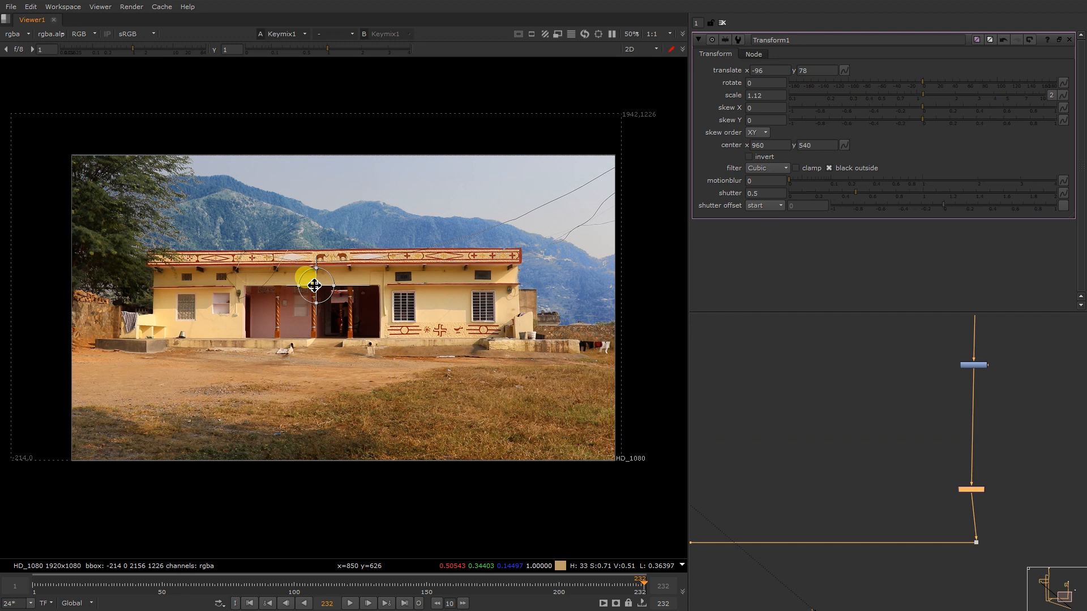
pyautogui.rightClick(417, 212)
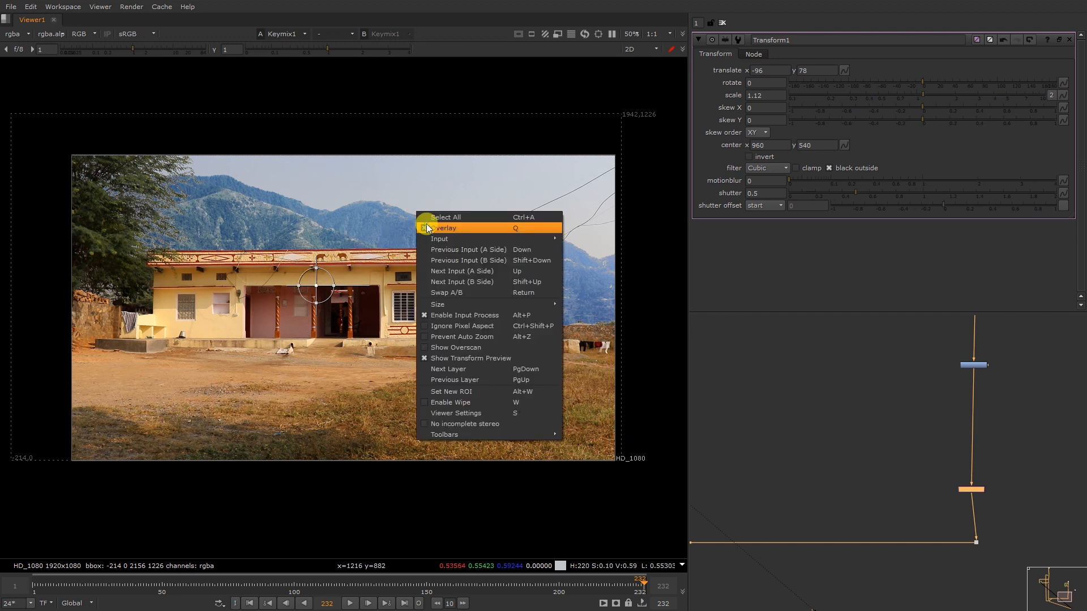
pyautogui.click(427, 223)
pyautogui.moveTo(315, 286); pyautogui.dragTo(317, 262)
pyautogui.scroll(3, 249, 207)
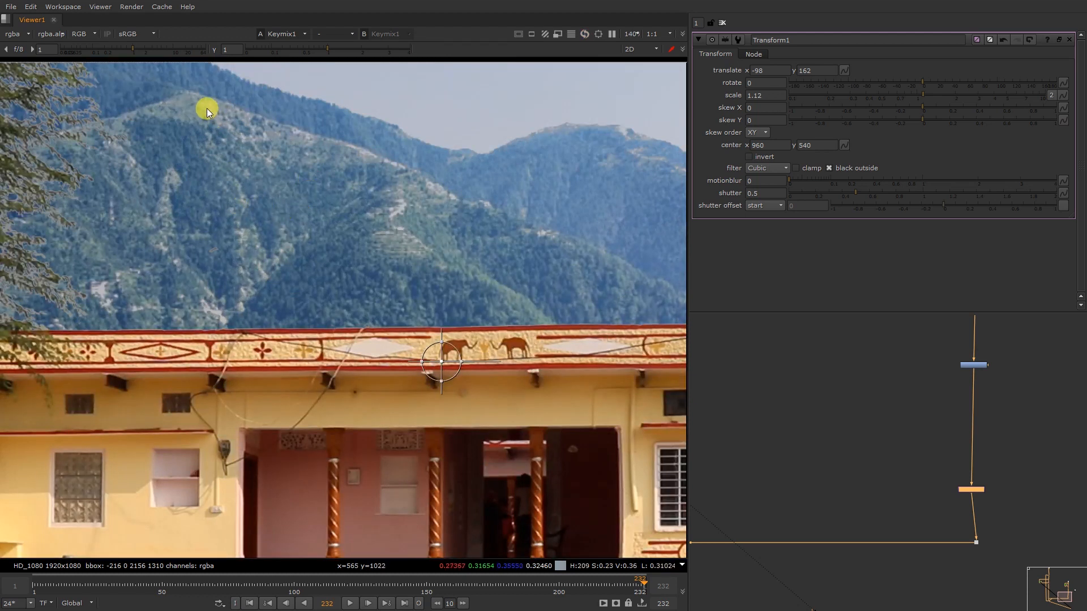
# Lower the mountains behind the house to translate x -90, y 76 with Transform1
pyautogui.scroll(-3, 435, 216)
pyautogui.moveTo(403, 270); pyautogui.dragTo(407, 298)
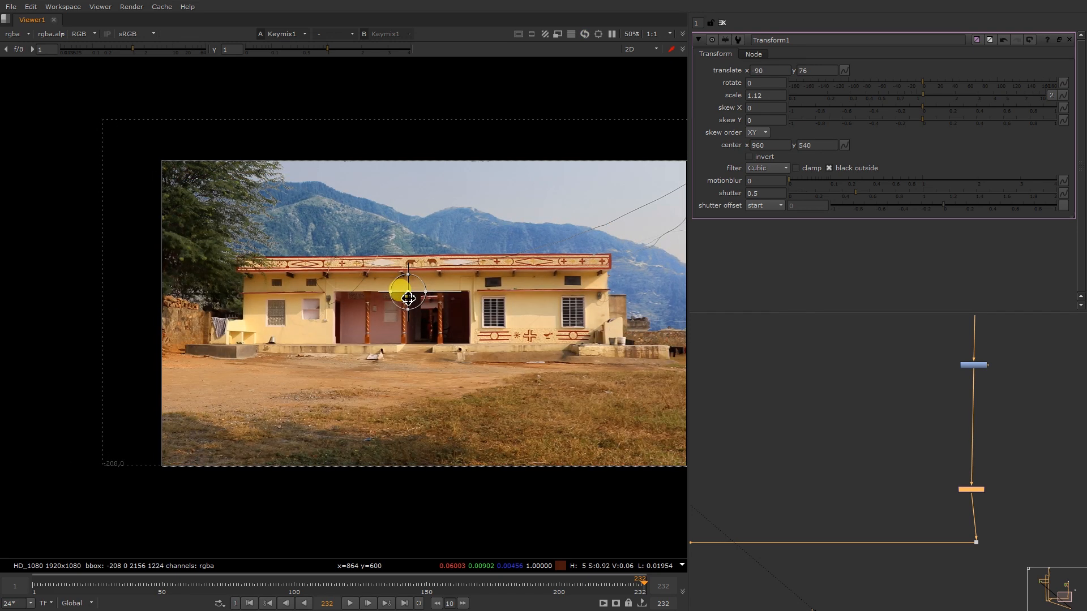
pyautogui.press('f')
pyautogui.press('o')
pyautogui.rightClick(454, 221)
pyautogui.click(488, 264)
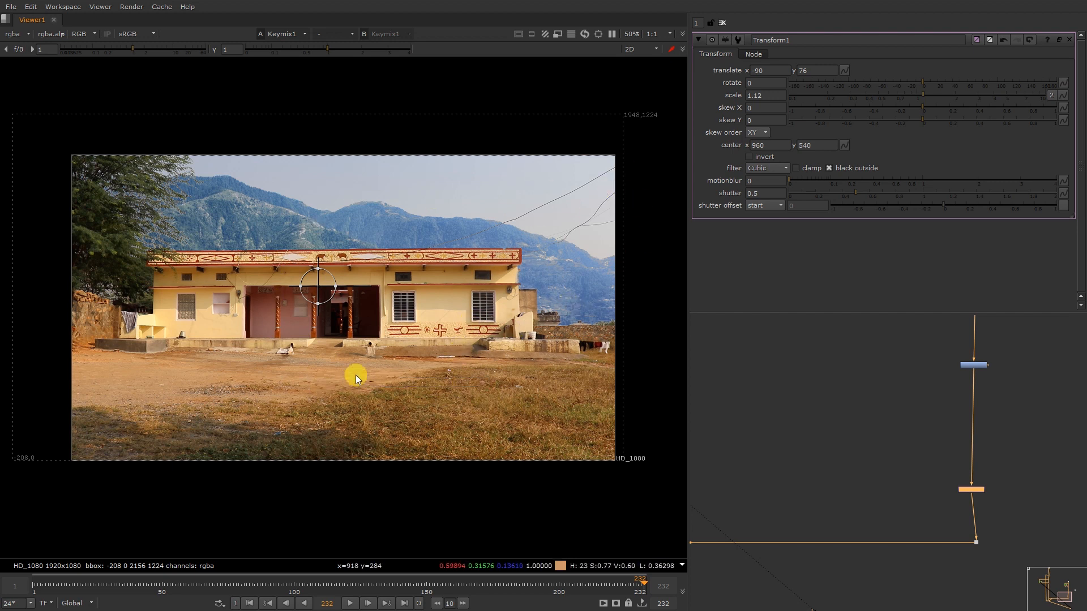
# Inspect the house, foreground and mountains of the KeyMix composite up close and without the viewer overlay
pyautogui.scroll(5, 503, 366)
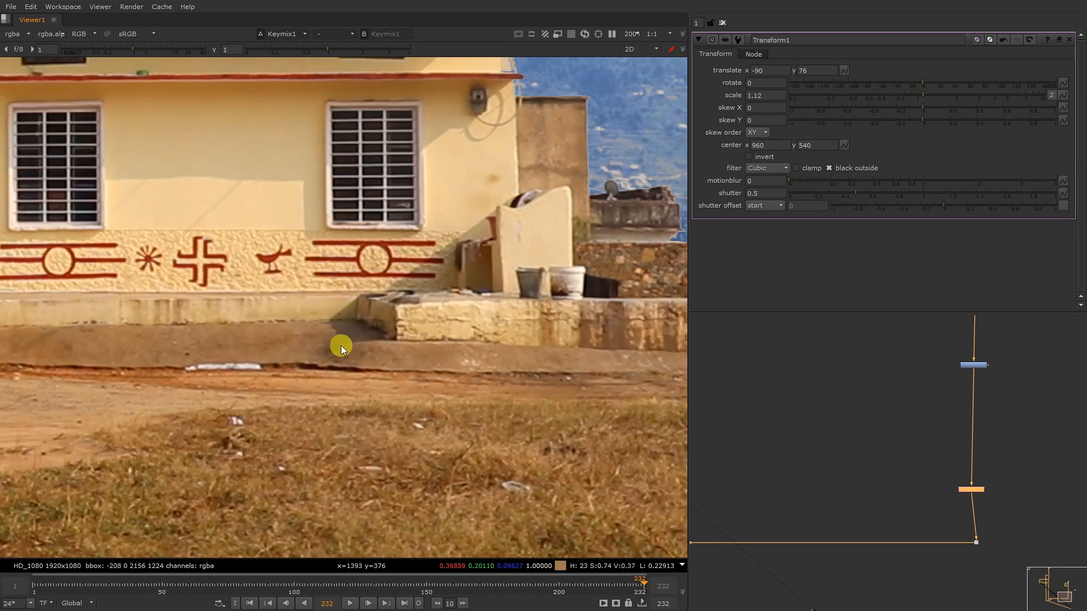
pyautogui.scroll(-4, 425, 319)
pyautogui.moveTo(297, 396); pyautogui.dragTo(601, 375, button='middle')
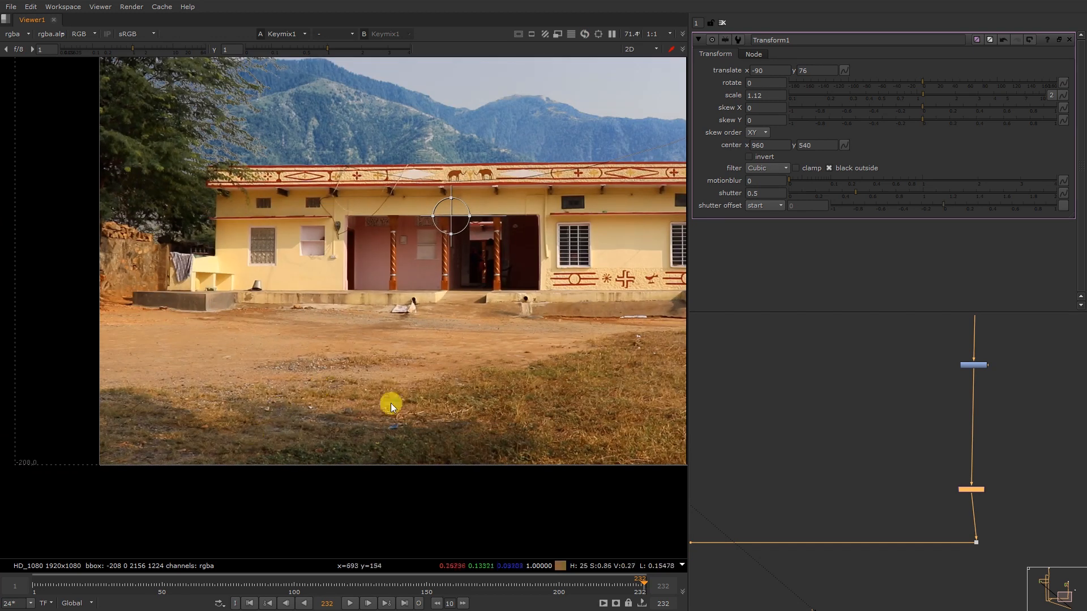
pyautogui.scroll(-2, 412, 386)
pyautogui.moveTo(412, 386); pyautogui.dragTo(289, 365, button='middle')
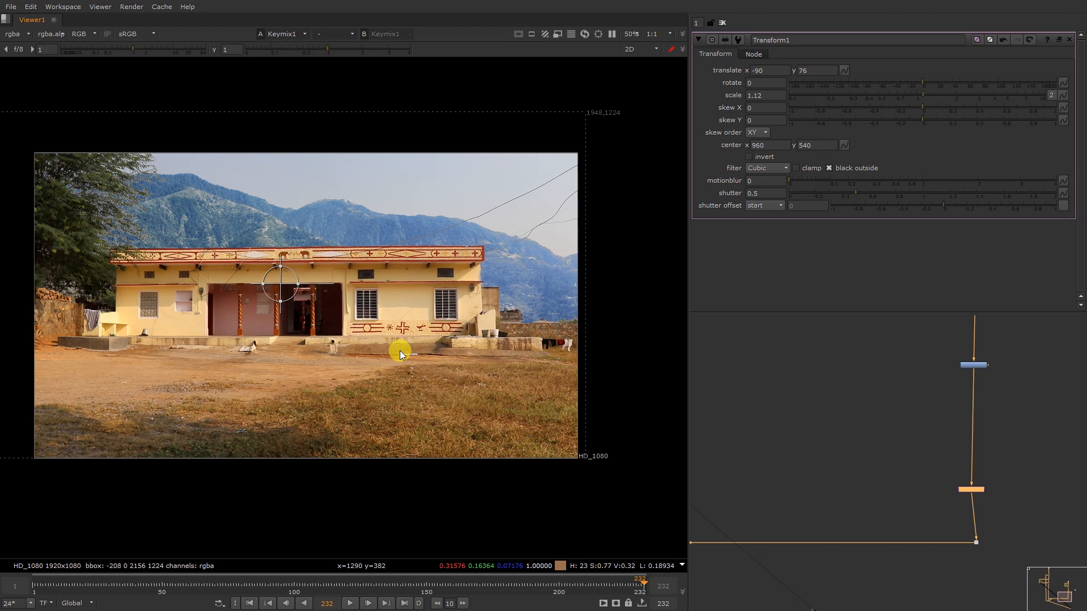
pyautogui.press('o')
pyautogui.press('o')
pyautogui.scroll(5, 453, 344)
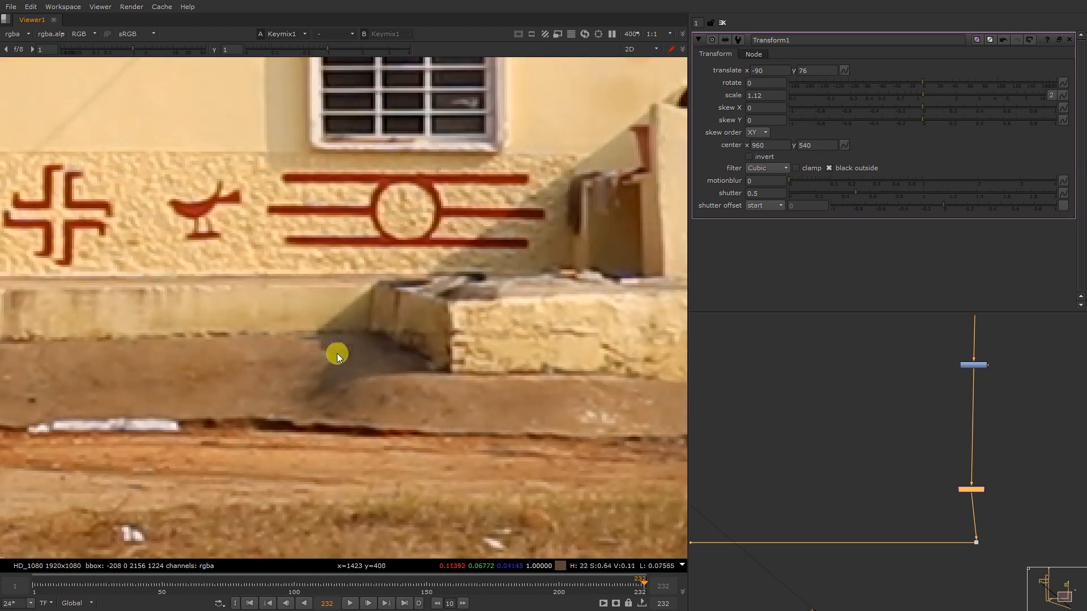
pyautogui.press('f')
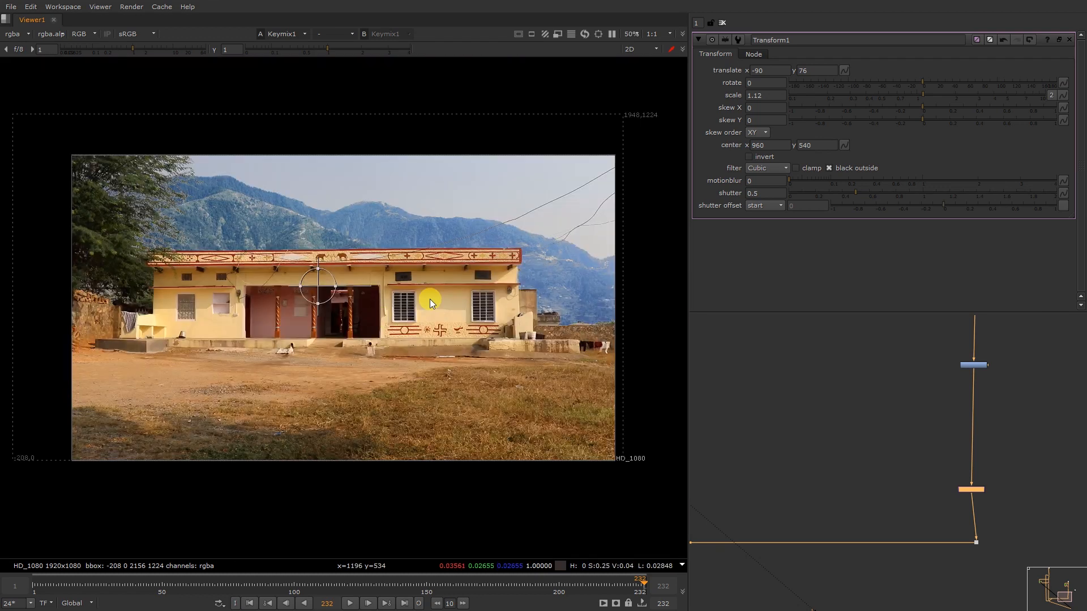
pyautogui.rightClick(508, 227)
pyautogui.click(513, 242)
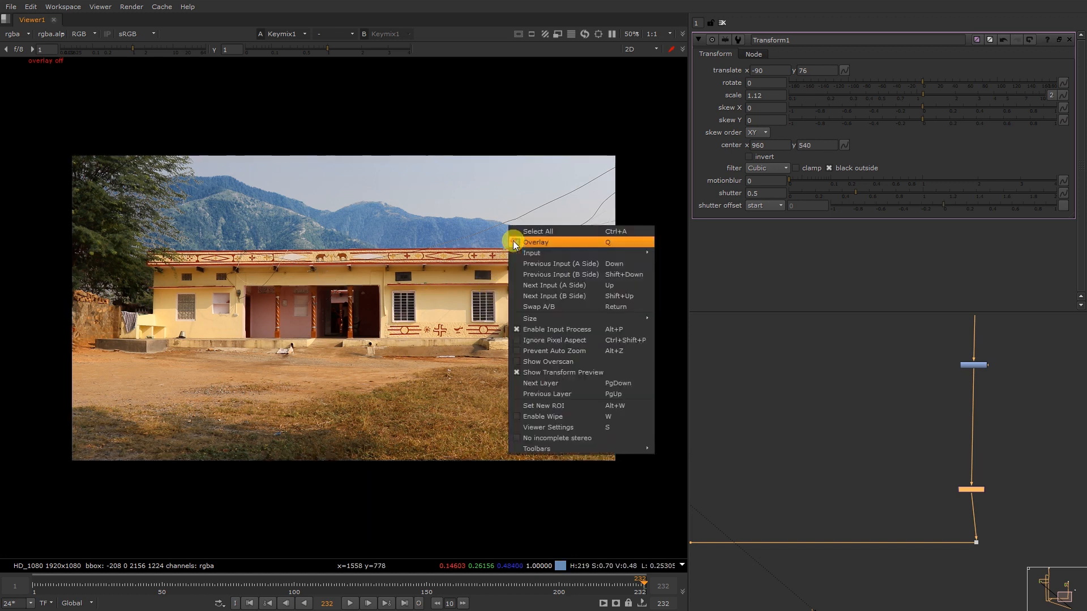
# Replace the ColorCorrect1 node below Premult2 with a HueCorrect node connected in the mountain branch
pyautogui.scroll(-3, 770, 433)
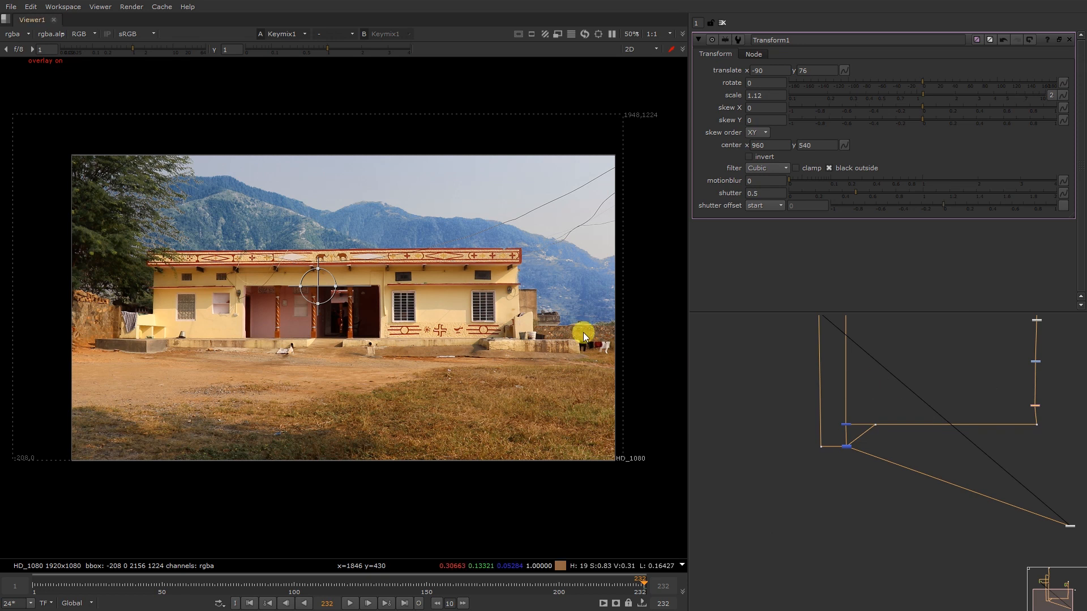
pyautogui.scroll(-5, 907, 469)
pyautogui.moveTo(894, 492); pyautogui.dragTo(896, 445)
pyautogui.press('o')
pyautogui.press('o')
pyautogui.scroll(3, 867, 425)
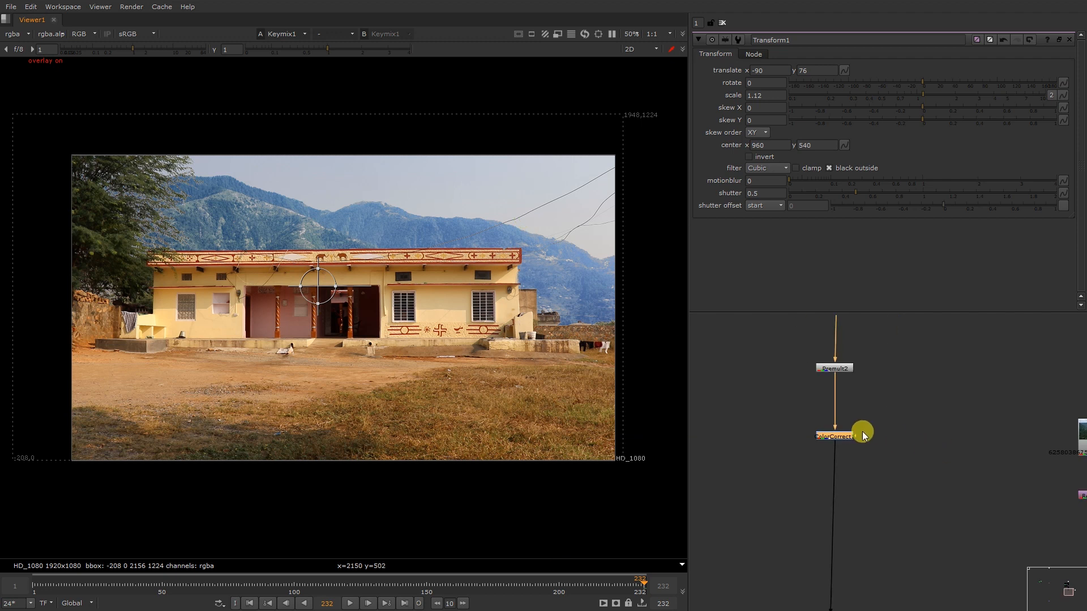
pyautogui.doubleClick(833, 437)
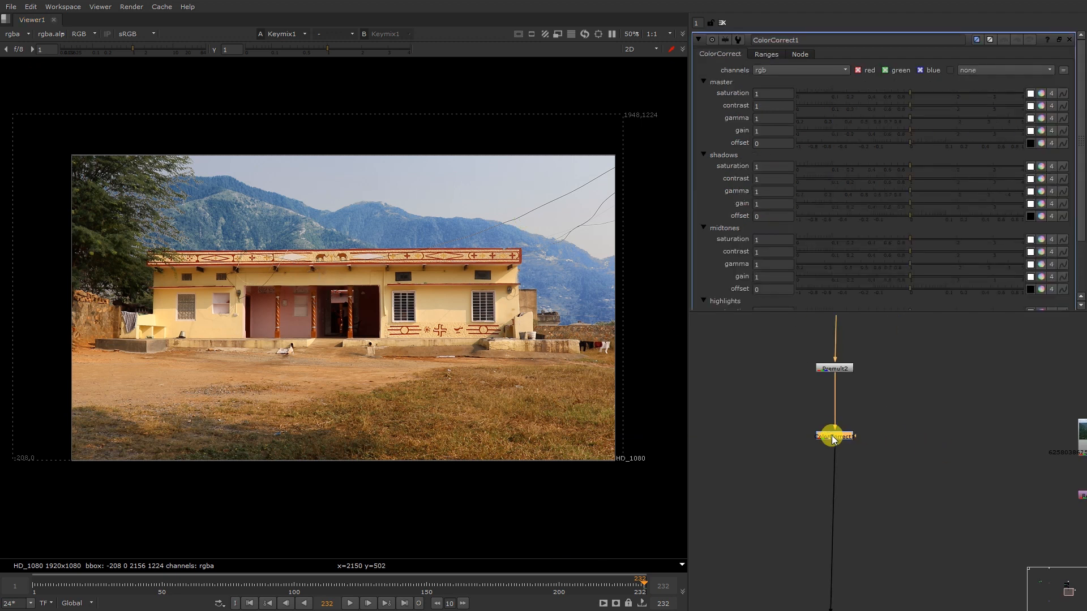
pyautogui.press('Delete')
pyautogui.press('Tab')
pyautogui.write('HUE')
pyautogui.click(812, 441)
pyautogui.moveTo(816, 438); pyautogui.dragTo(837, 438)
# Lower HueCorrect1's sat curve in the blue range at x 5 to about 0.21 and compare with the node disabled
pyautogui.click(715, 83)
pyautogui.click(1007, 191)
pyautogui.moveTo(1010, 193); pyautogui.dragTo(1019, 273)
pyautogui.press('d')
pyautogui.press('d')
pyautogui.press('d')
pyautogui.press('d')
pyautogui.press('r')
pyautogui.press('g')
pyautogui.press('g')
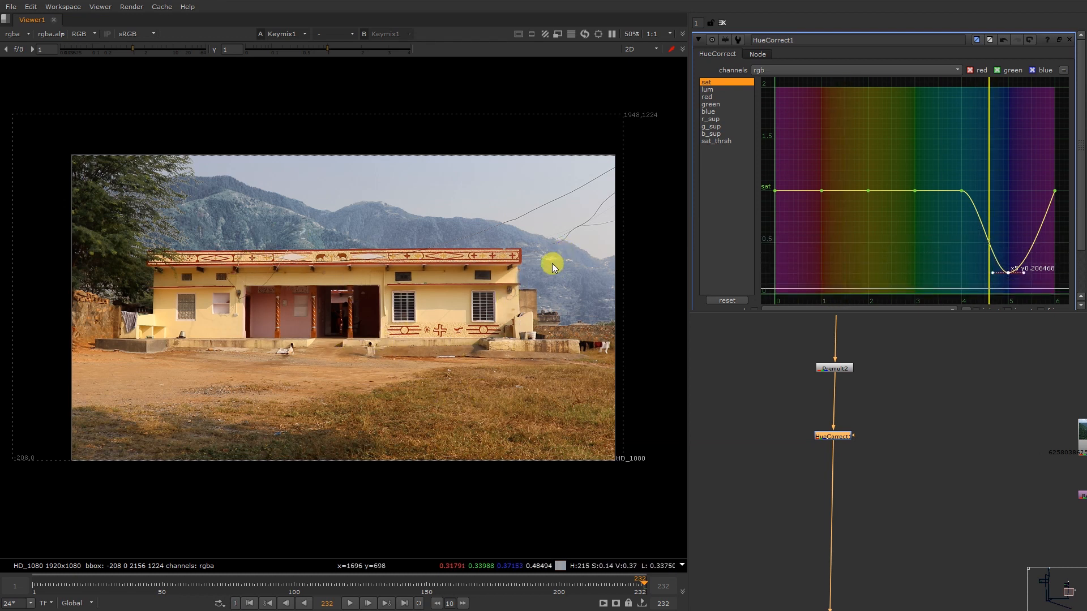
# View the original mountain image at Copy2, and return the viewer to the KeyMix composite
pyautogui.scroll(-5, 834, 388)
pyautogui.scroll(3, 841, 348)
pyautogui.click(830, 341)
pyautogui.press('1')
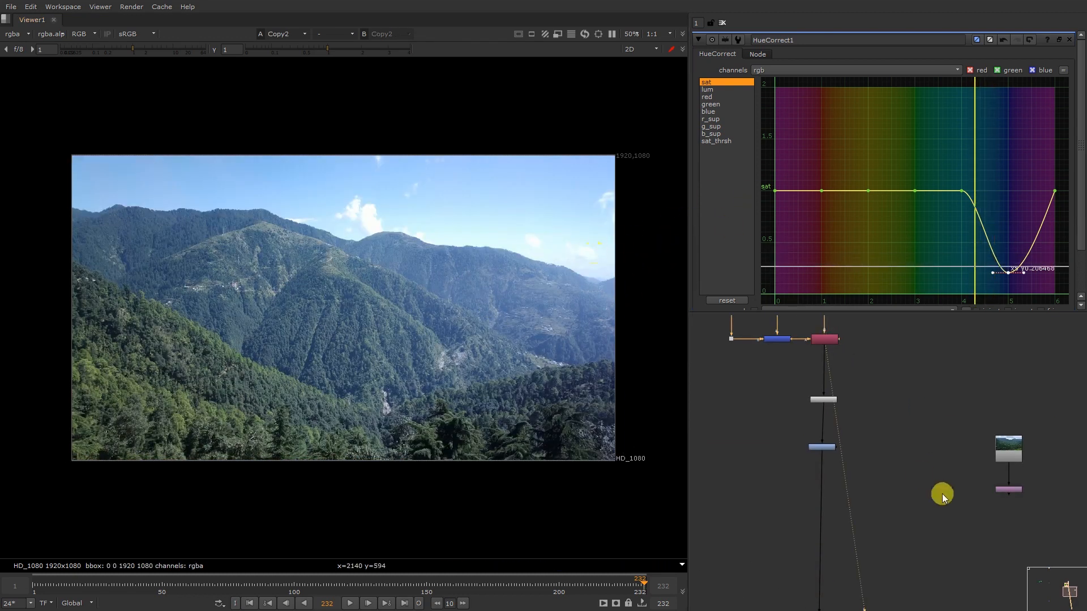
pyautogui.scroll(-6, 1002, 439)
pyautogui.scroll(4, 905, 468)
pyautogui.click(808, 527)
pyautogui.press('1')
pyautogui.moveTo(1043, 423); pyautogui.dragTo(847, 519, button='middle')
pyautogui.scroll(5, 906, 474)
# Add an Exposure node after HueCorrect1 and darken the mountains with red, green and blue at -0.14
pyautogui.click(831, 467)
pyautogui.moveTo(831, 467); pyautogui.dragTo(818, 457)
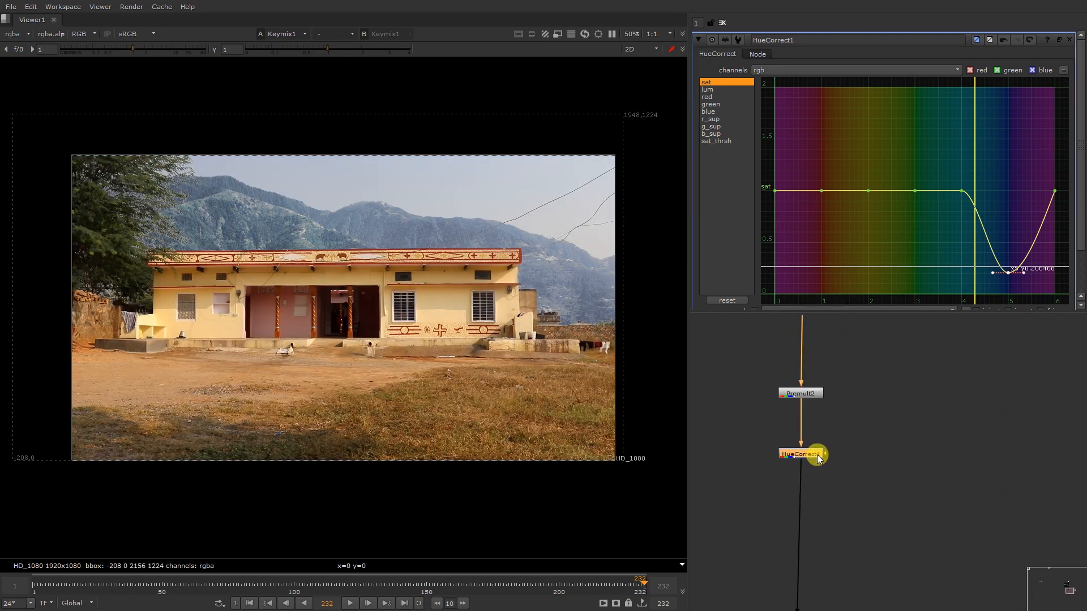
pyautogui.press('Tab')
pyautogui.write('exp')
pyautogui.press('Return')
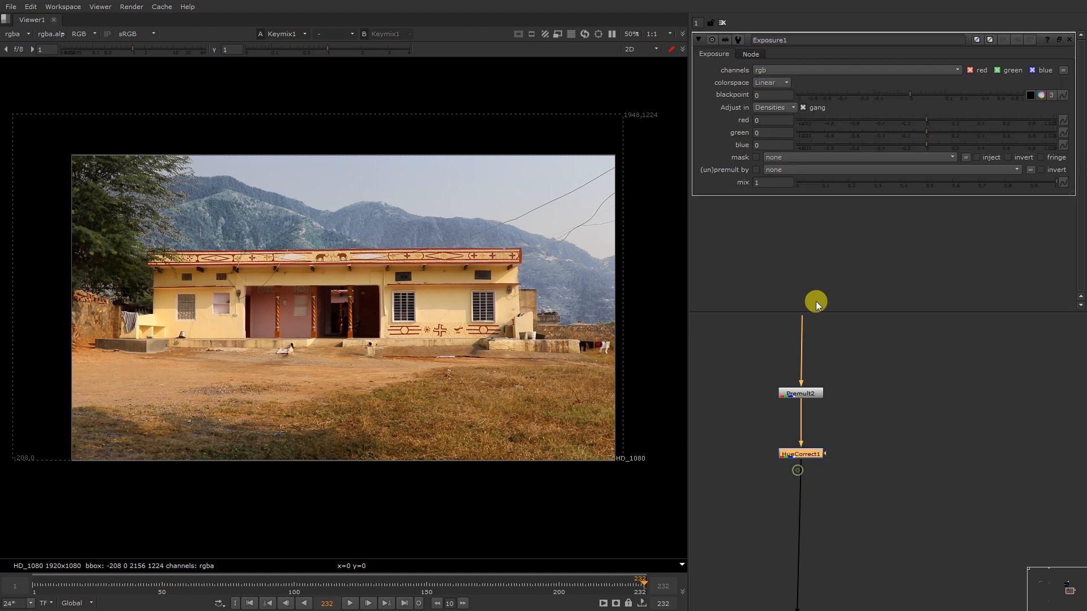
pyautogui.moveTo(920, 119); pyautogui.dragTo(916, 120)
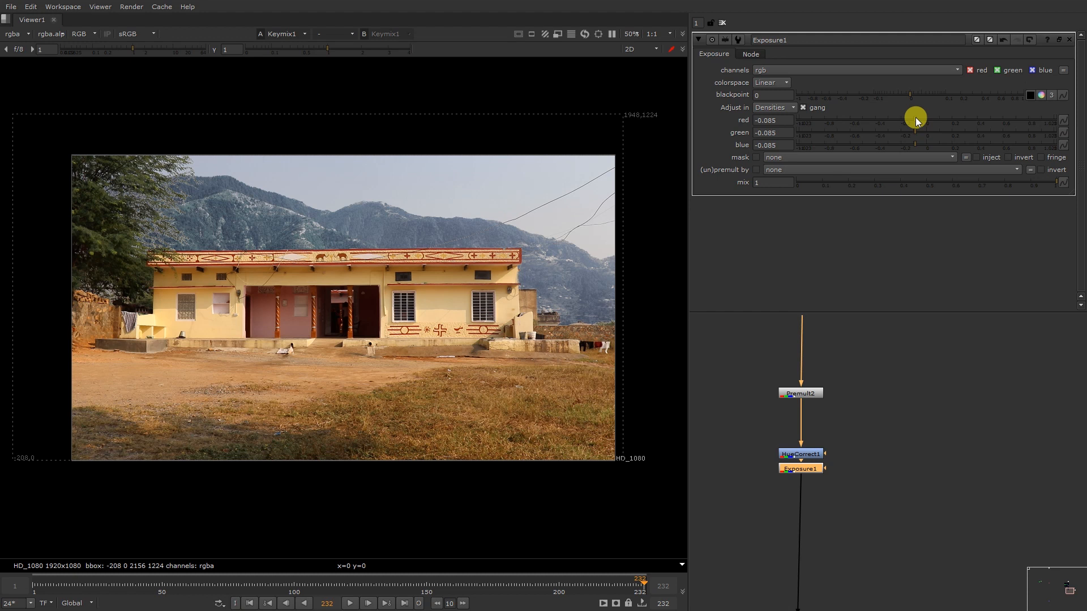
pyautogui.moveTo(915, 117); pyautogui.dragTo(906, 120)
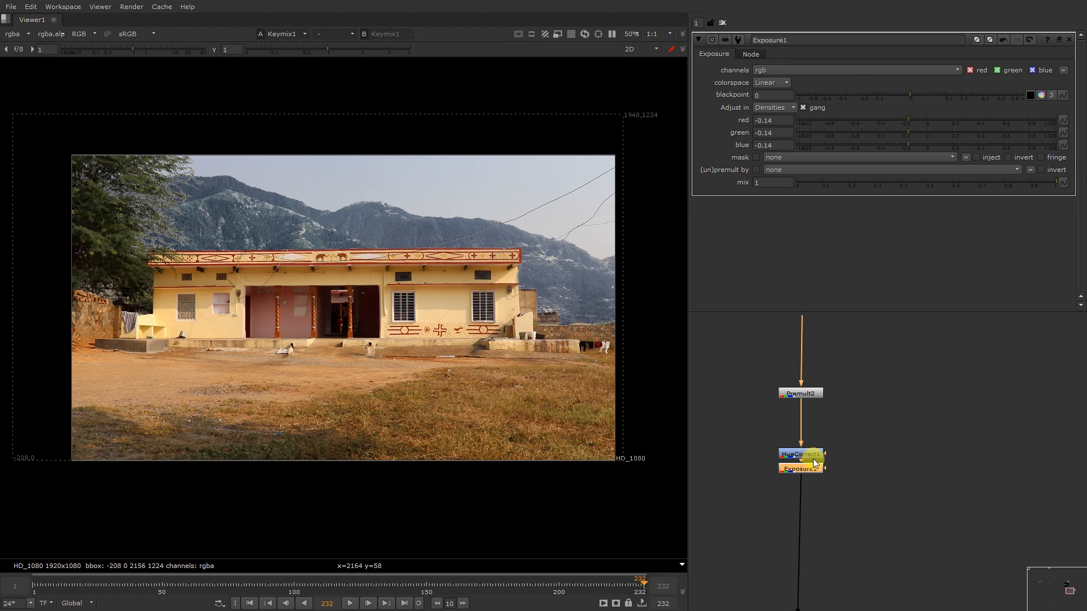
# Check the mountains up close and raise HueCorrect1's blue-range sat curve point to about 0.39
pyautogui.scroll(5, 411, 226)
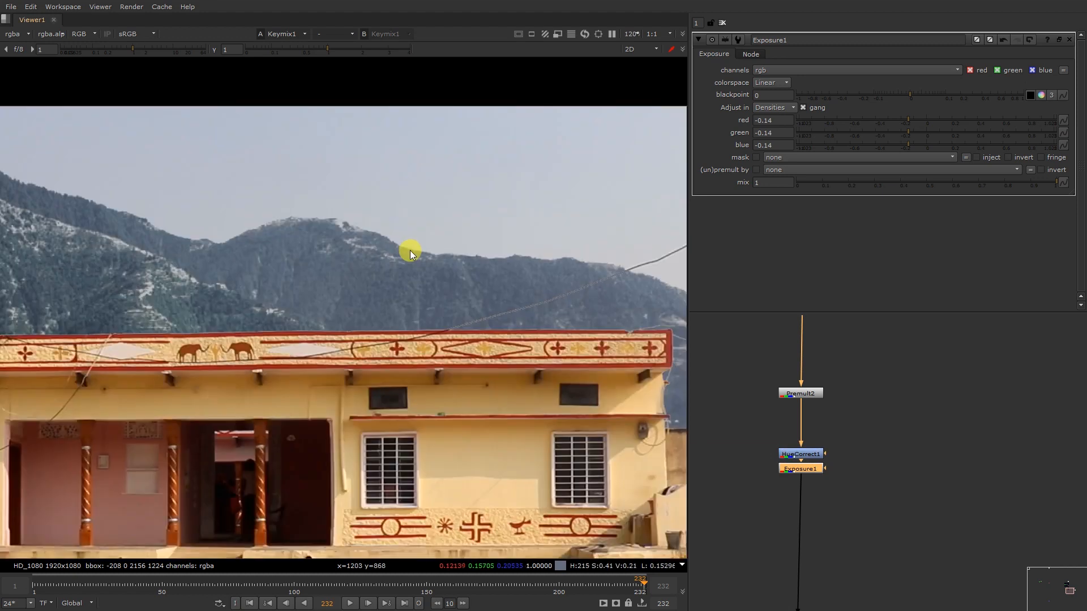
pyautogui.scroll(4, 283, 256)
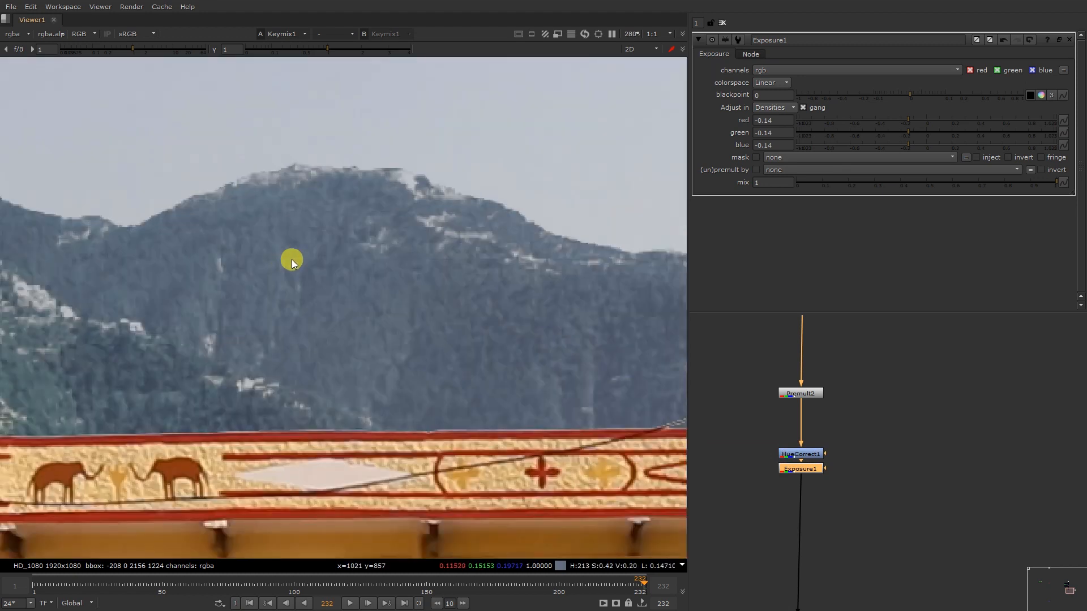
pyautogui.scroll(-7, 277, 216)
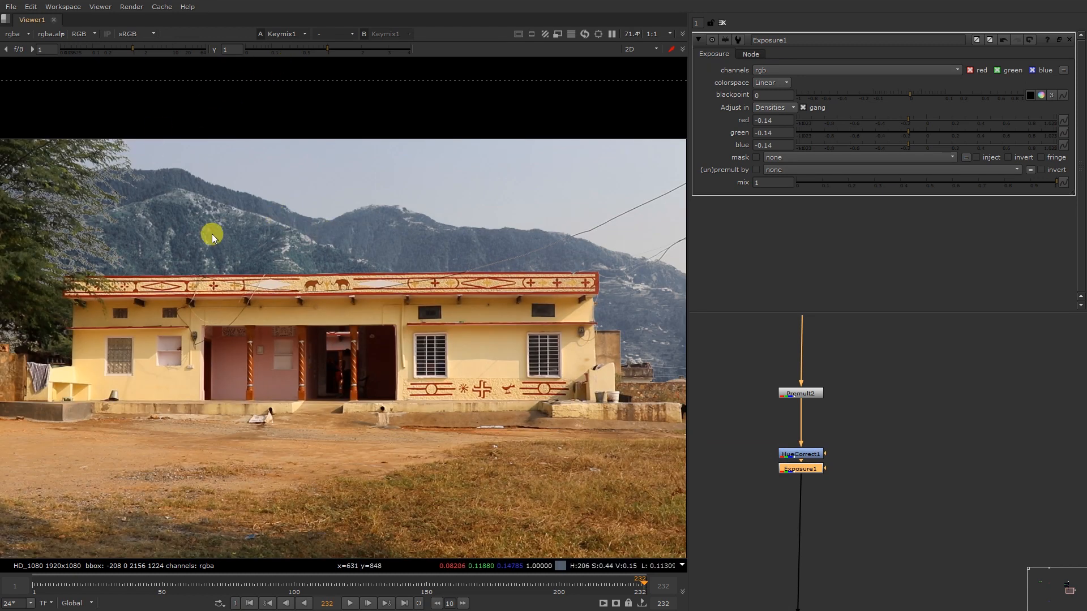
pyautogui.scroll(4, 219, 240)
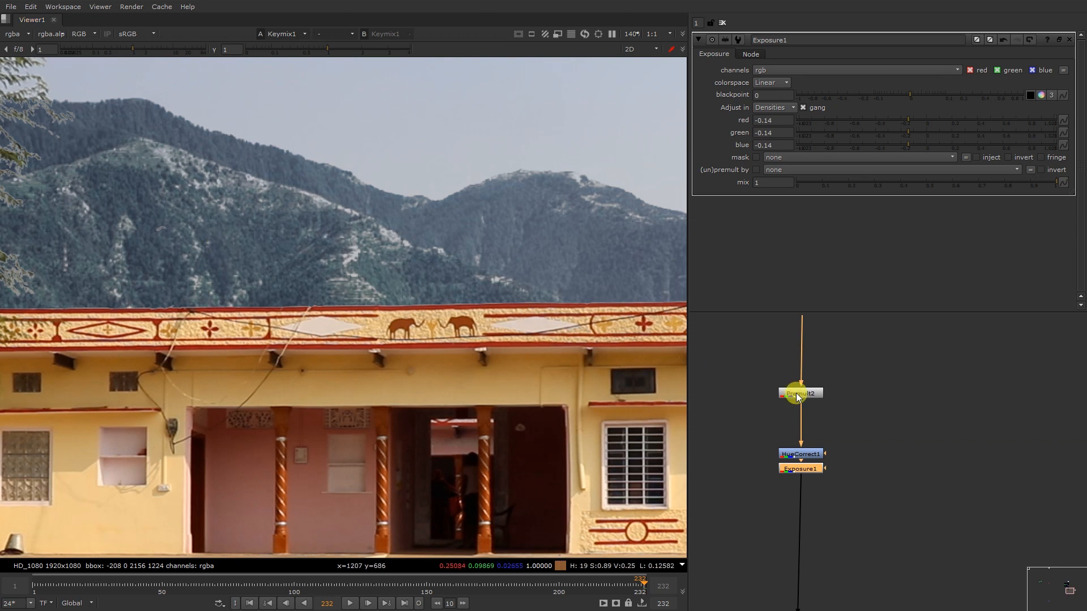
pyautogui.doubleClick(789, 458)
pyautogui.click(711, 84)
pyautogui.moveTo(1008, 273)
pyautogui.mouseDown()
pyautogui.moveTo(1006, 245)
pyautogui.moveTo(1008, 254)
pyautogui.mouseUp()
pyautogui.press('f')
pyautogui.press('q')
pyautogui.press('q')
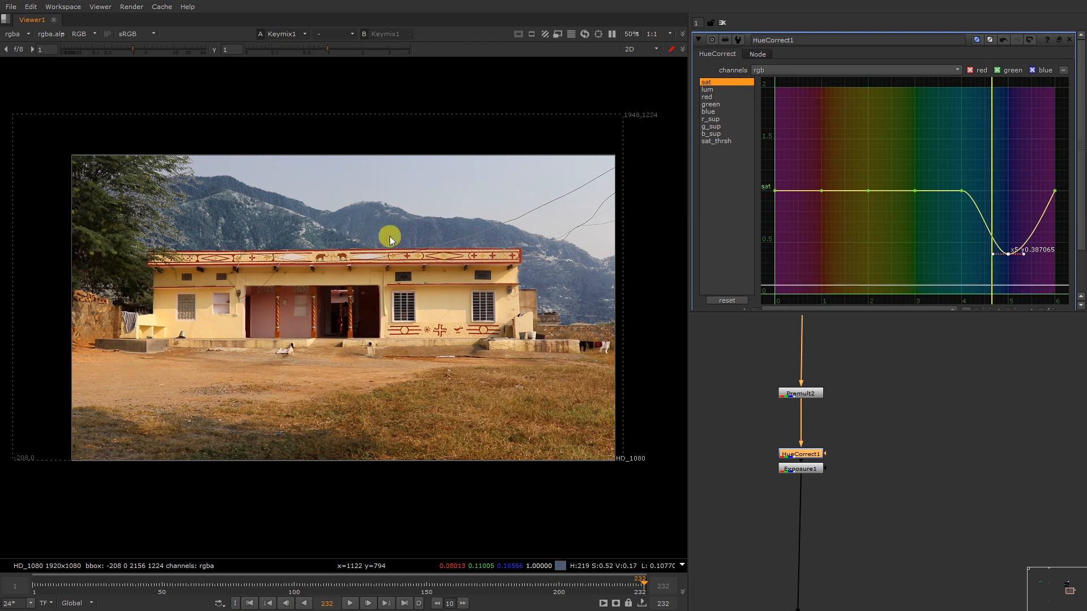
# Add a Grade node after Exposure1 and tint its gain to about red 0.84, green 1, blue 0.9
pyautogui.click(800, 469)
pyautogui.press('g')
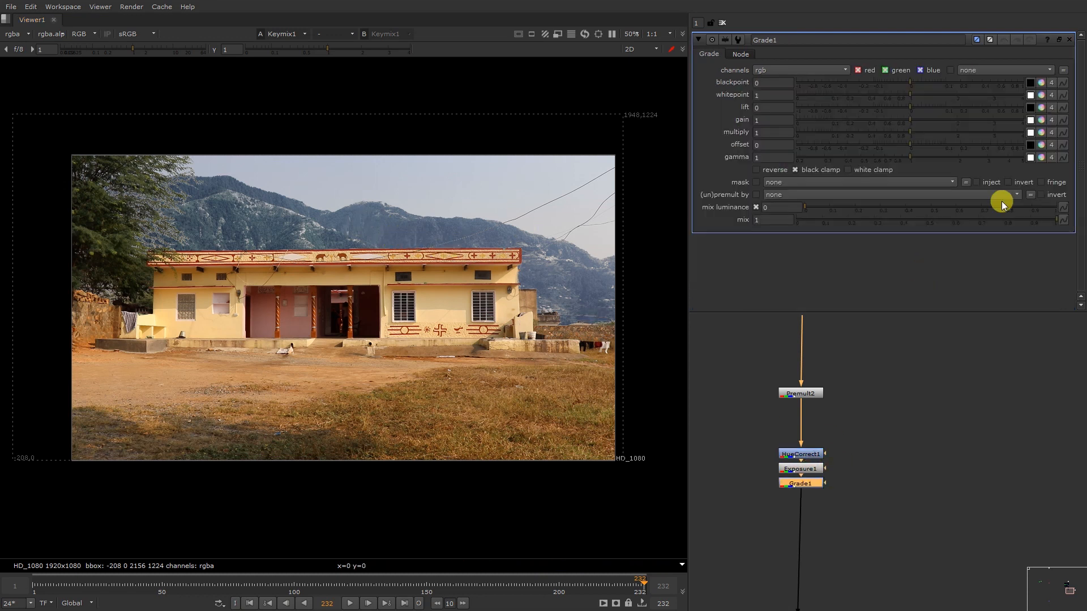
pyautogui.click(1041, 120)
pyautogui.moveTo(724, 152); pyautogui.dragTo(765, 105)
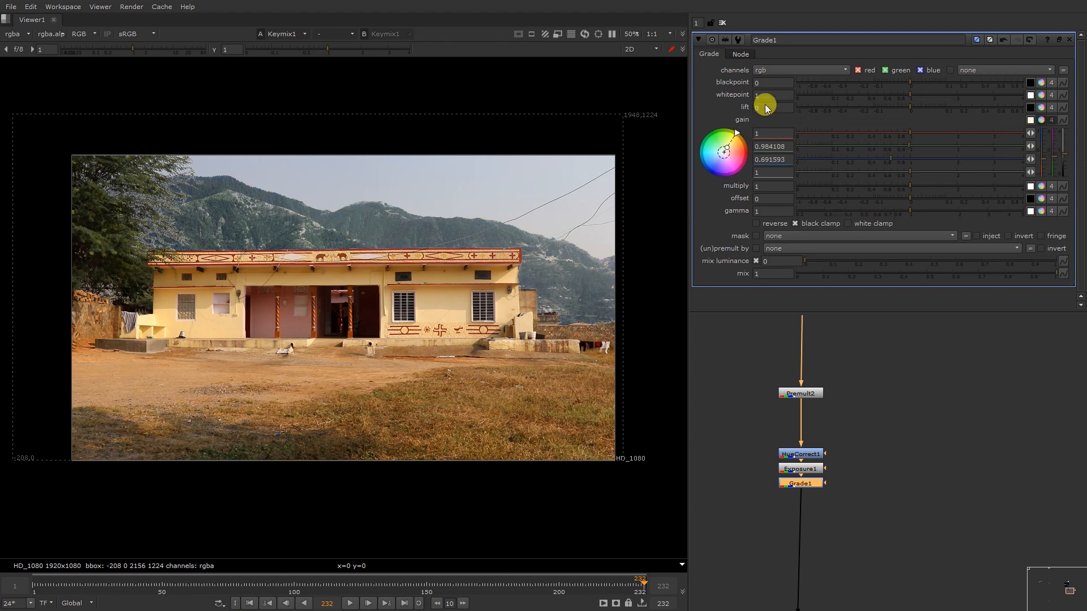
pyautogui.scroll(4, 175, 229)
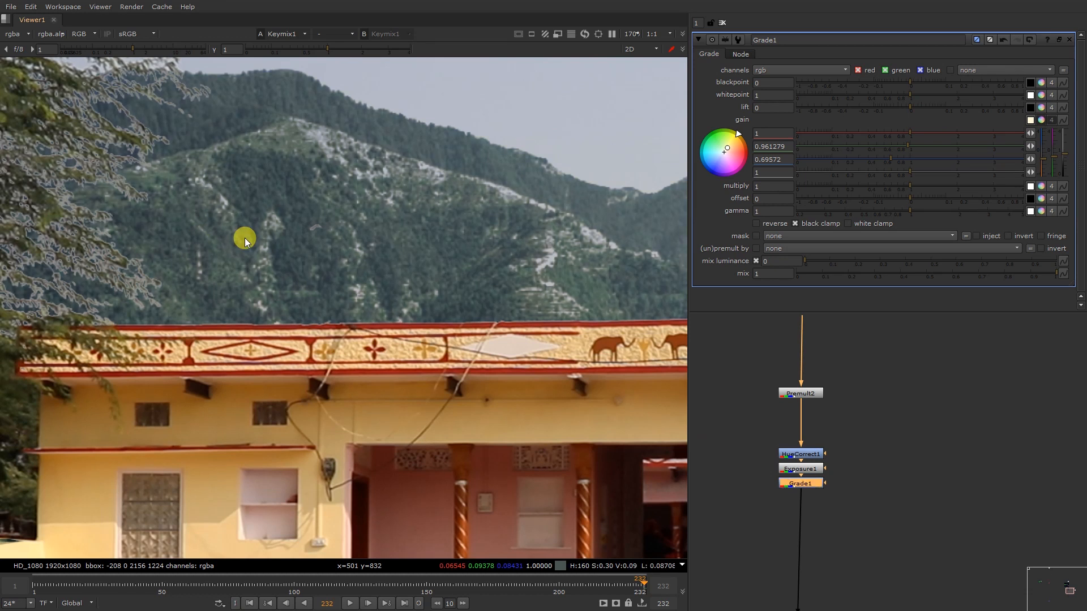
pyautogui.scroll(-4, 244, 238)
pyautogui.moveTo(731, 157); pyautogui.dragTo(668, 178)
# Compare the composite with Grade1 disabled and enabled
pyautogui.press('d')
pyautogui.press('d')
pyautogui.press('f')
pyautogui.press('d')
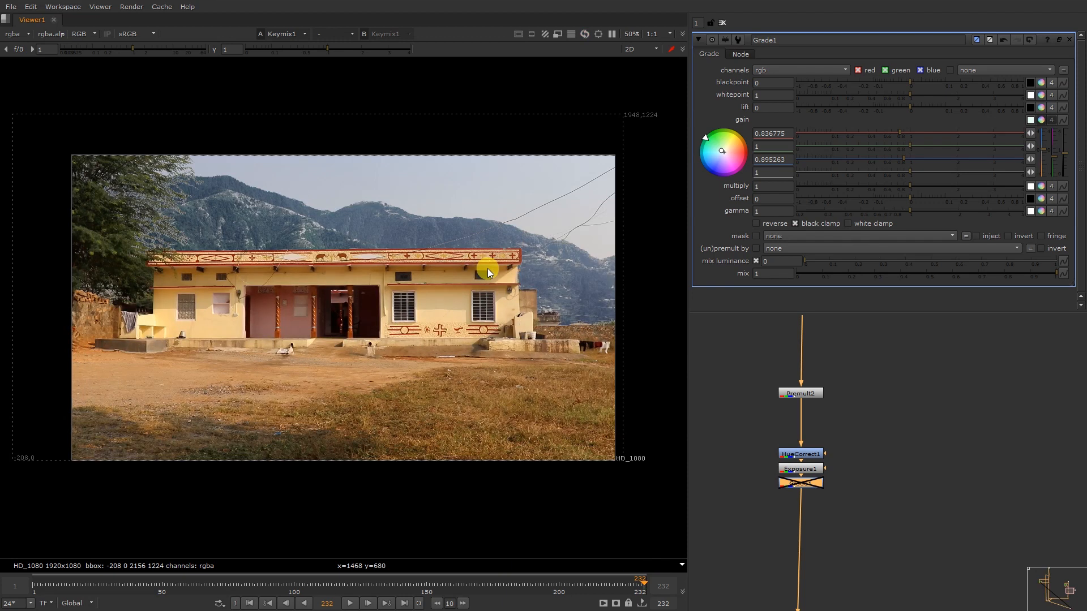
pyautogui.press('d')
pyautogui.press('d')
pyautogui.press('d')
pyautogui.moveTo(804, 413); pyautogui.dragTo(797, 386, button='middle')
pyautogui.click(785, 542)
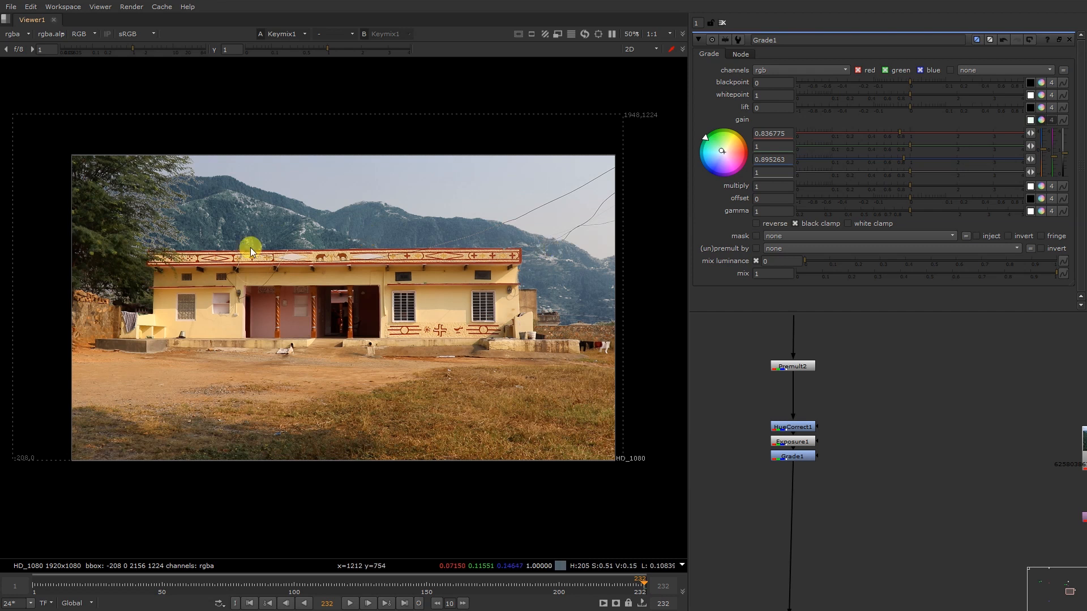
# Insert a ColorCorrect node between Exposure1 and Grade1 and raise its master contrast
pyautogui.click(787, 456)
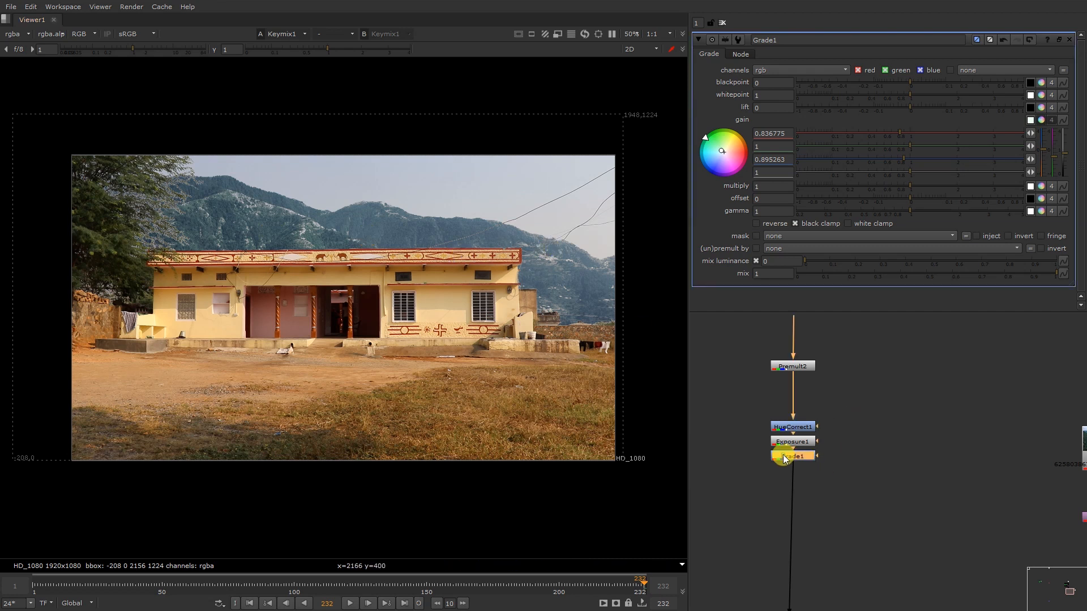
pyautogui.moveTo(785, 459); pyautogui.dragTo(789, 600)
pyautogui.click(822, 478)
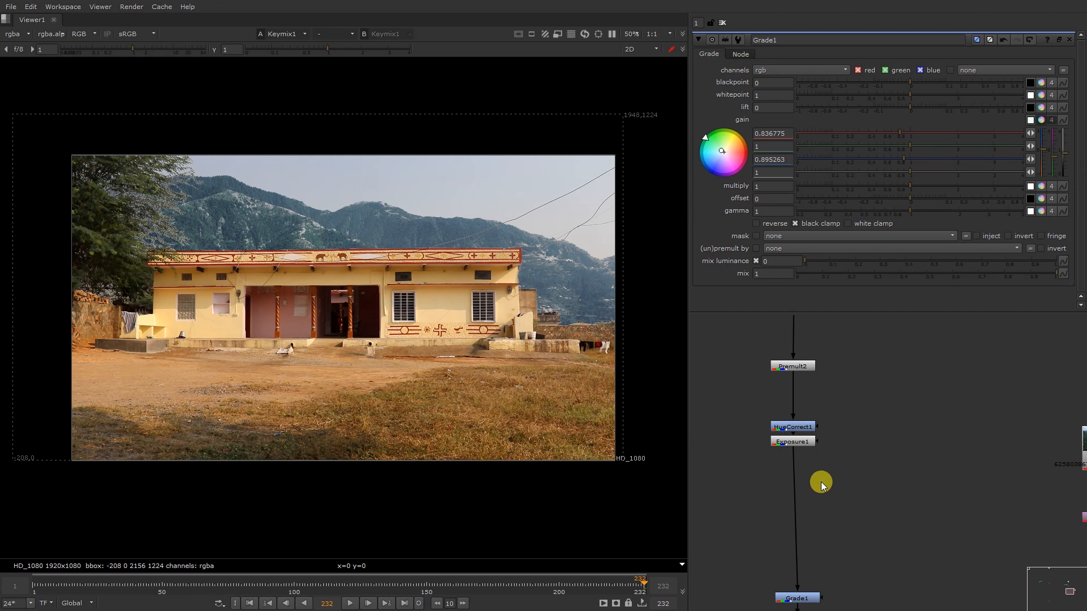
pyautogui.press('c')
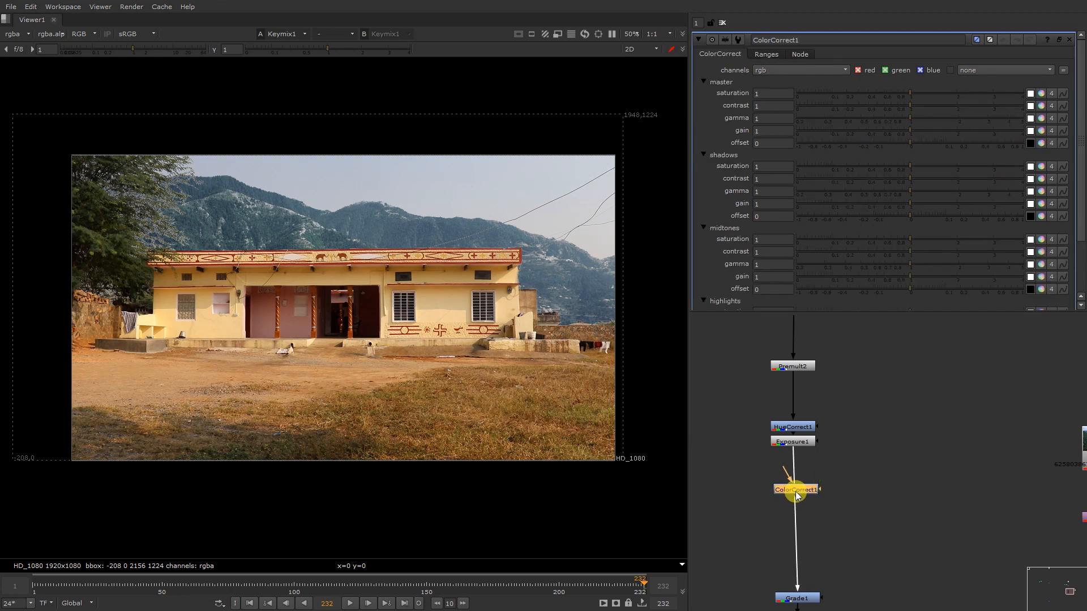
pyautogui.click(774, 105)
pyautogui.press('Up')
pyautogui.press('Up')
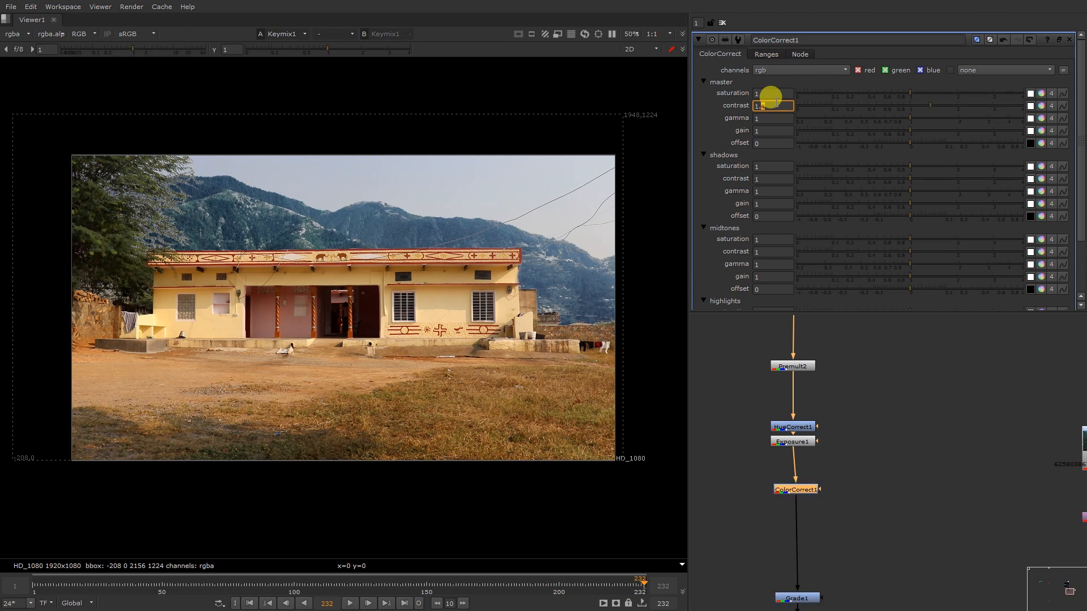
# Add a Roto node beside ColorCorrect1 and connect it as that node's mask
pyautogui.click(941, 496)
pyautogui.press('o')
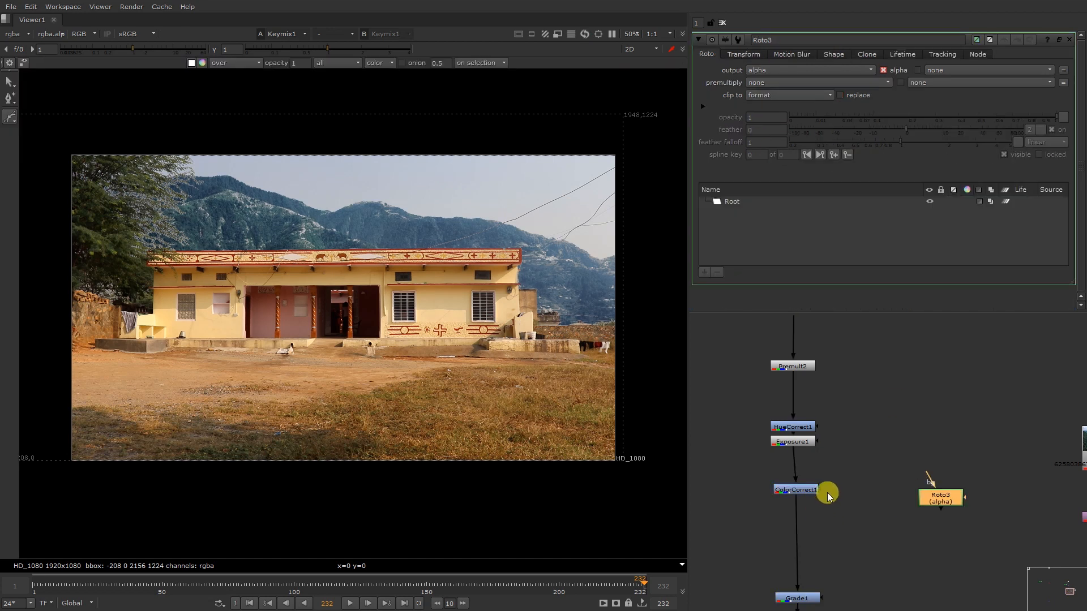
pyautogui.moveTo(823, 487); pyautogui.dragTo(938, 498)
# Draw a closed Bezier mask in Roto3 over the mountains, adjust its shape and hide the viewer overlay
pyautogui.rightClick(400, 168)
pyautogui.click(413, 181)
pyautogui.moveTo(578, 262); pyautogui.dragTo(516, 254, button='middle')
pyautogui.rightClick(562, 231)
pyautogui.click(575, 244)
pyautogui.moveTo(542, 224); pyautogui.dragTo(569, 223)
pyautogui.moveTo(598, 234); pyautogui.dragTo(608, 243)
pyautogui.moveTo(616, 275)
pyautogui.mouseDown()
pyautogui.moveTo(599, 317)
pyautogui.moveTo(530, 312)
pyautogui.mouseUp()
pyautogui.moveTo(512, 297); pyautogui.dragTo(509, 282)
pyautogui.moveTo(511, 245); pyautogui.dragTo(517, 235)
pyautogui.press('Return')
pyautogui.moveTo(429, 175); pyautogui.dragTo(679, 458)
pyautogui.press('z')
pyautogui.moveTo(497, 238); pyautogui.dragTo(348, 239)
pyautogui.click(332, 216)
pyautogui.moveTo(383, 193); pyautogui.dragTo(228, 188)
pyautogui.press('o')
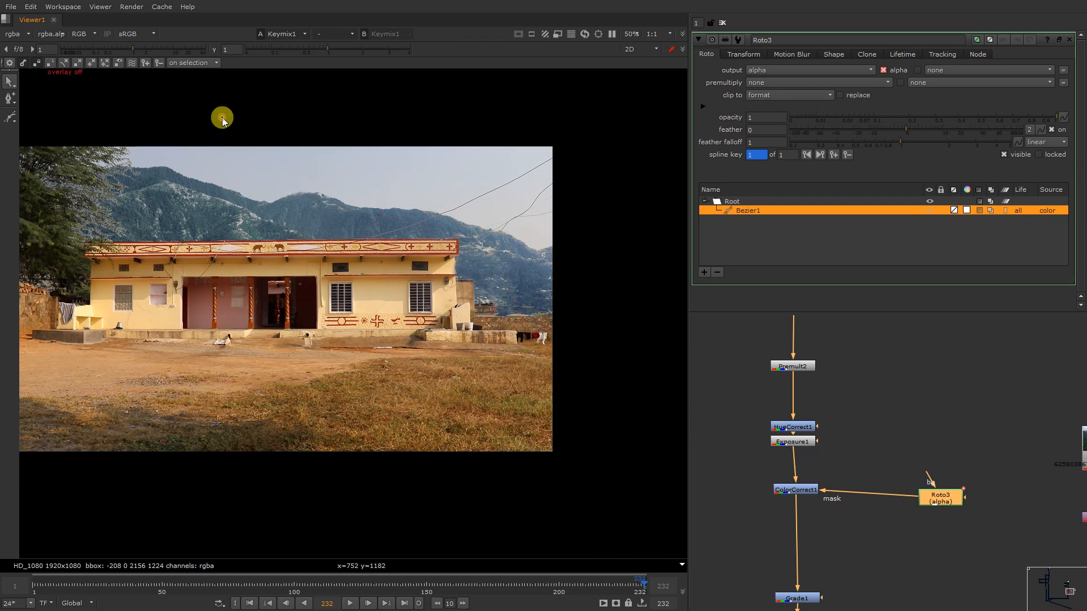
# Lower HueCorrect1's sat curve point in the blue range to about 0.11 to desaturate the mountains further
pyautogui.press('f')
pyautogui.scroll(-3, 900, 400)
pyautogui.scroll(3, 858, 403)
pyautogui.click(821, 424)
pyautogui.doubleClick(821, 424)
pyautogui.click(709, 82)
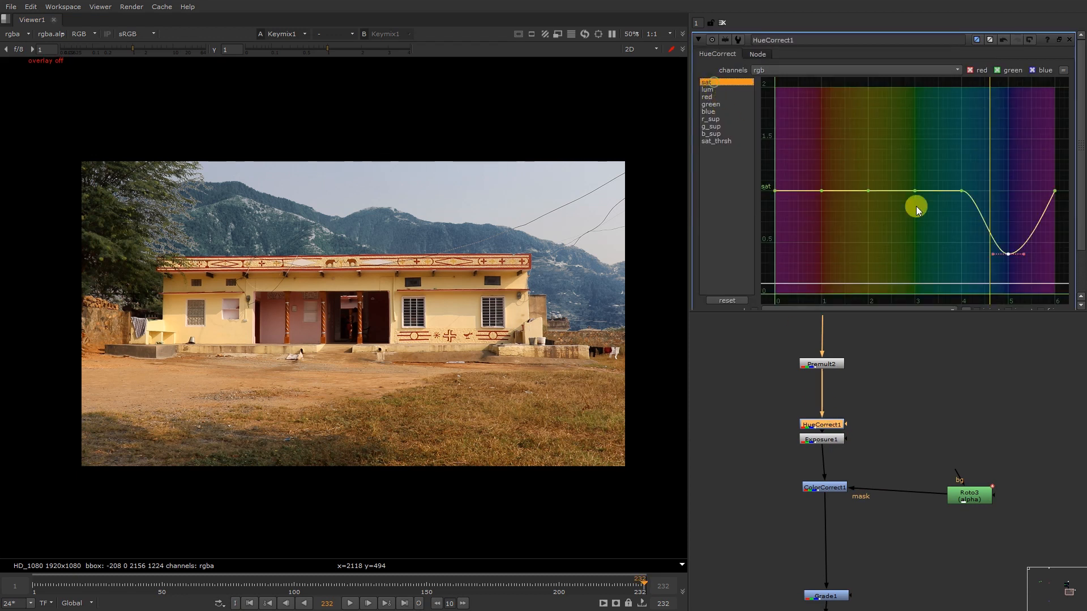
pyautogui.moveTo(1009, 253); pyautogui.dragTo(991, 280)
pyautogui.press('o')
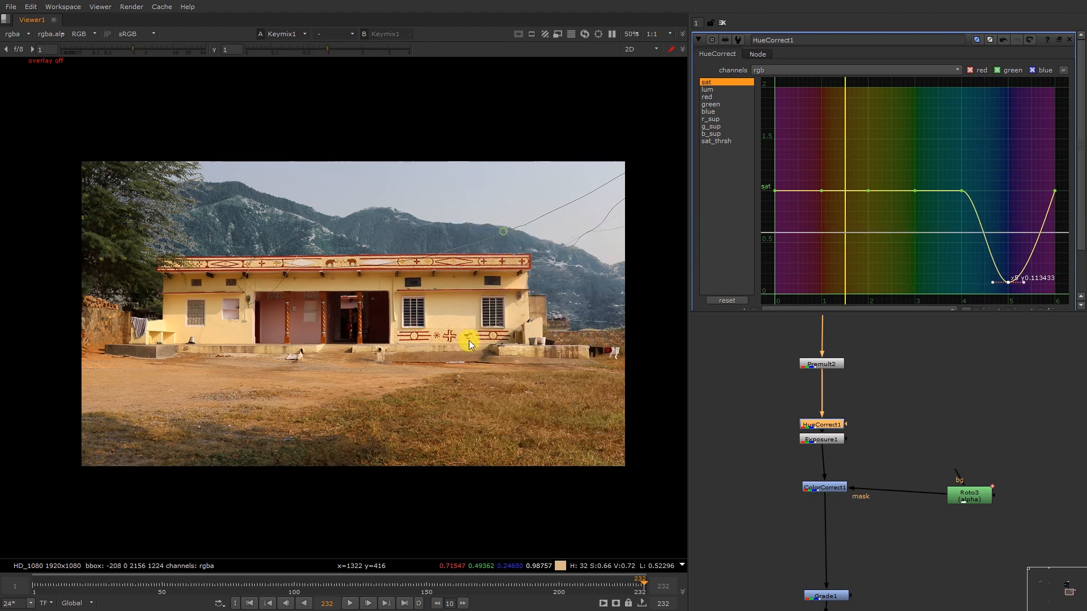
# Examine how the colour-corrected mountains blend with the house footage, both close up and across the whole frame
pyautogui.scroll(-4, 877, 451)
pyautogui.scroll(3, 855, 490)
pyautogui.click(856, 456)
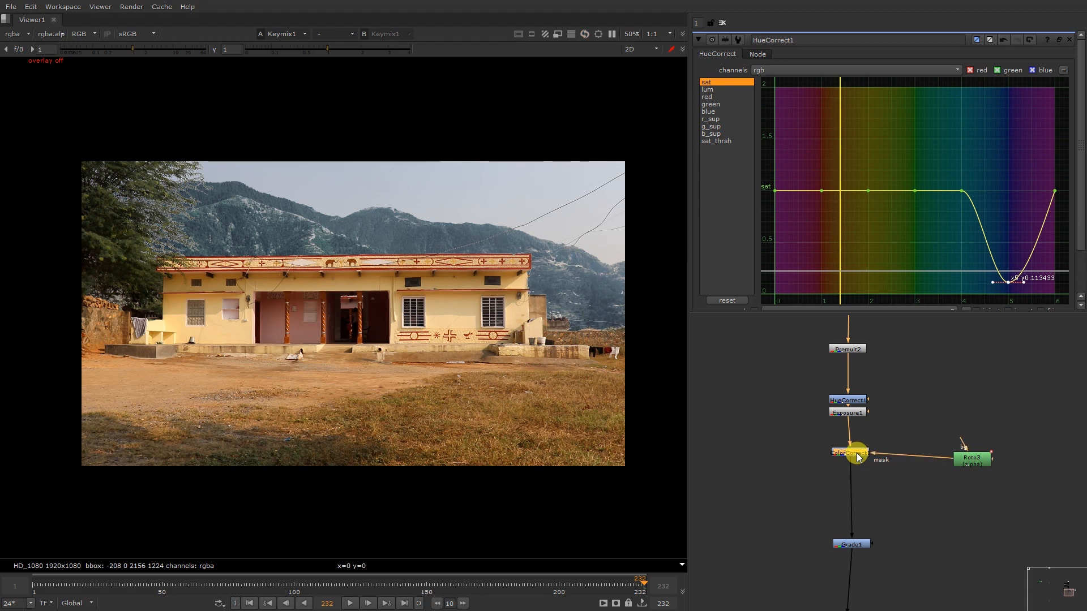
pyautogui.click(858, 505)
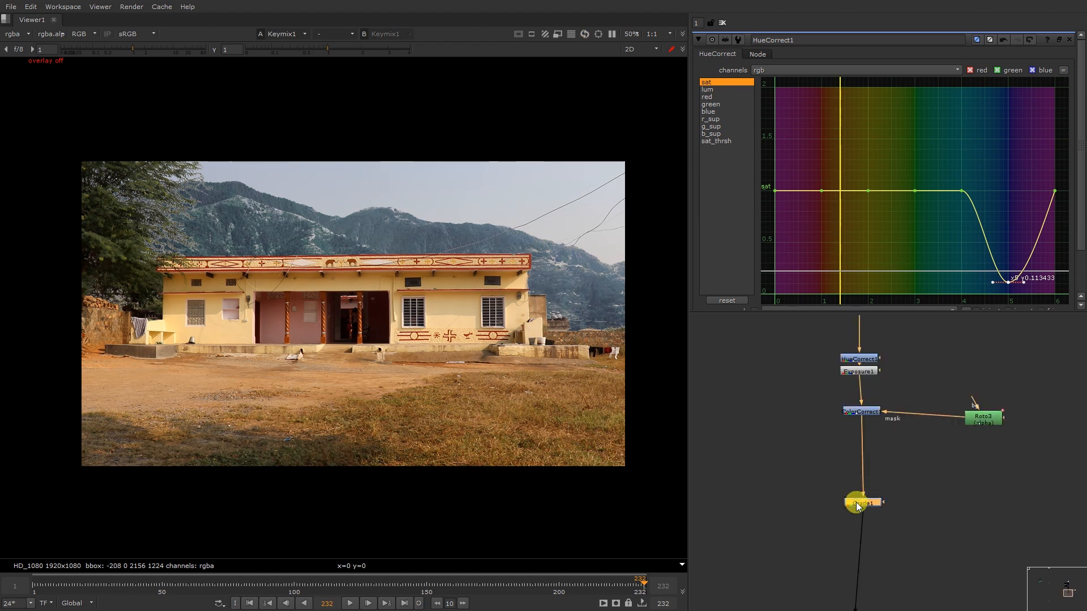
pyautogui.scroll(4, 241, 242)
pyautogui.scroll(-3, 242, 242)
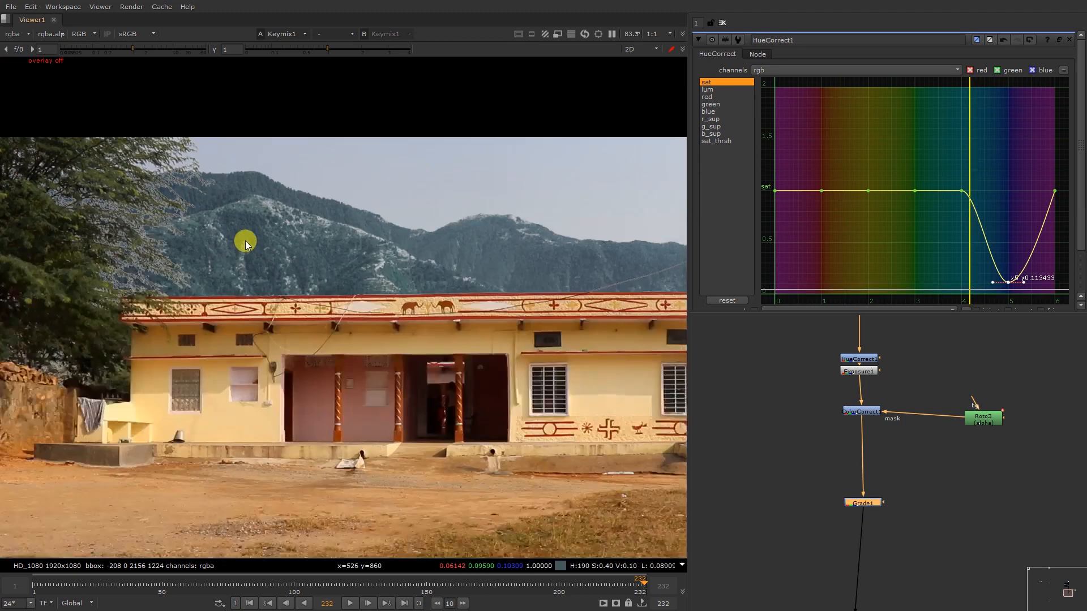
pyautogui.scroll(-2, 240, 281)
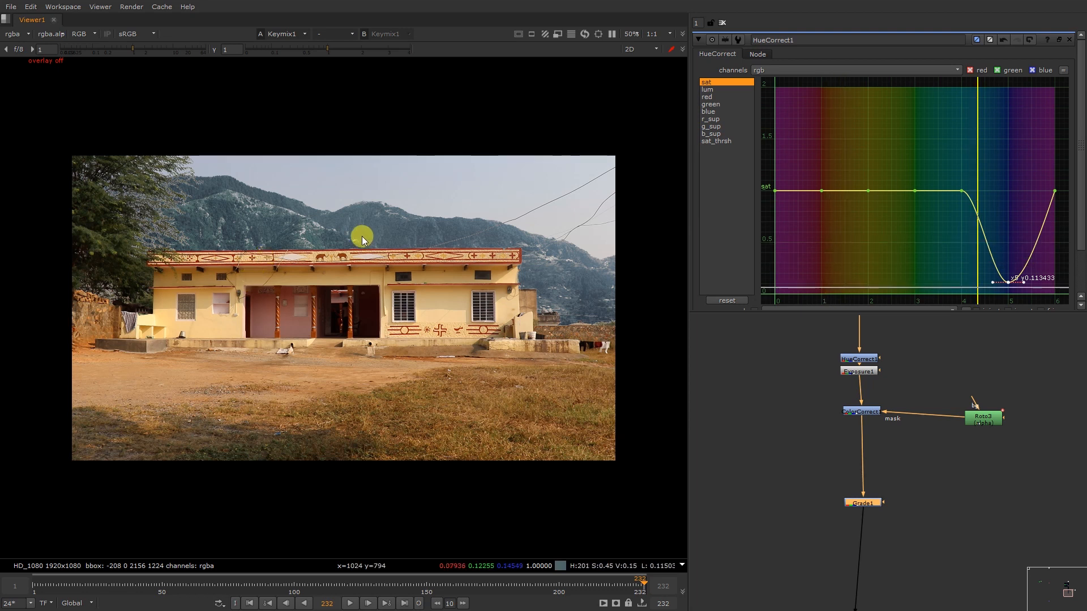
pyautogui.scroll(2, 365, 232)
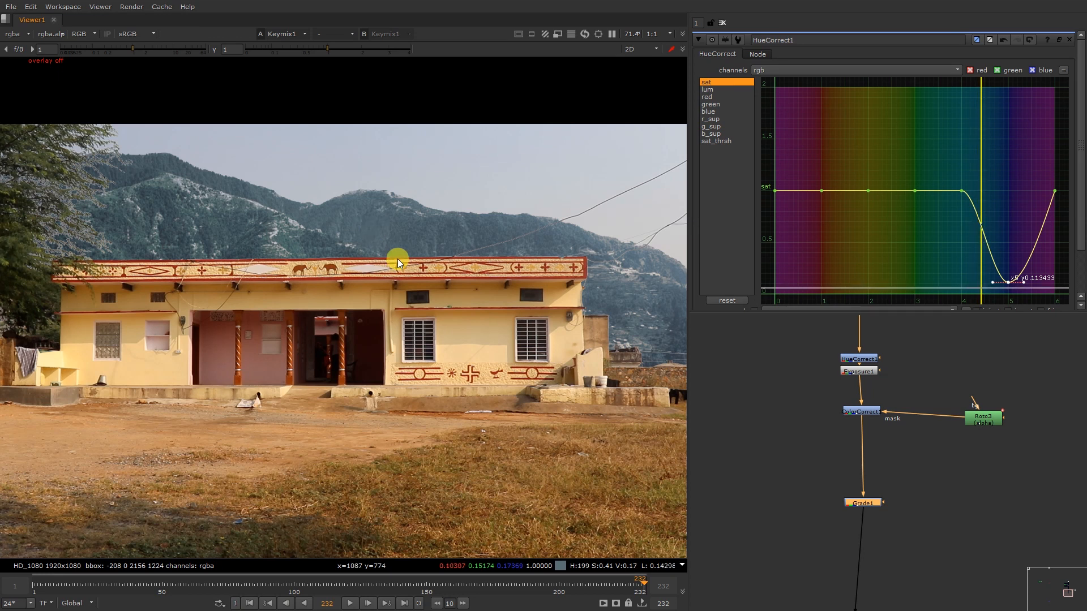
pyautogui.moveTo(376, 228); pyautogui.dragTo(245, 209, button='middle')
pyautogui.scroll(-4, 460, 268)
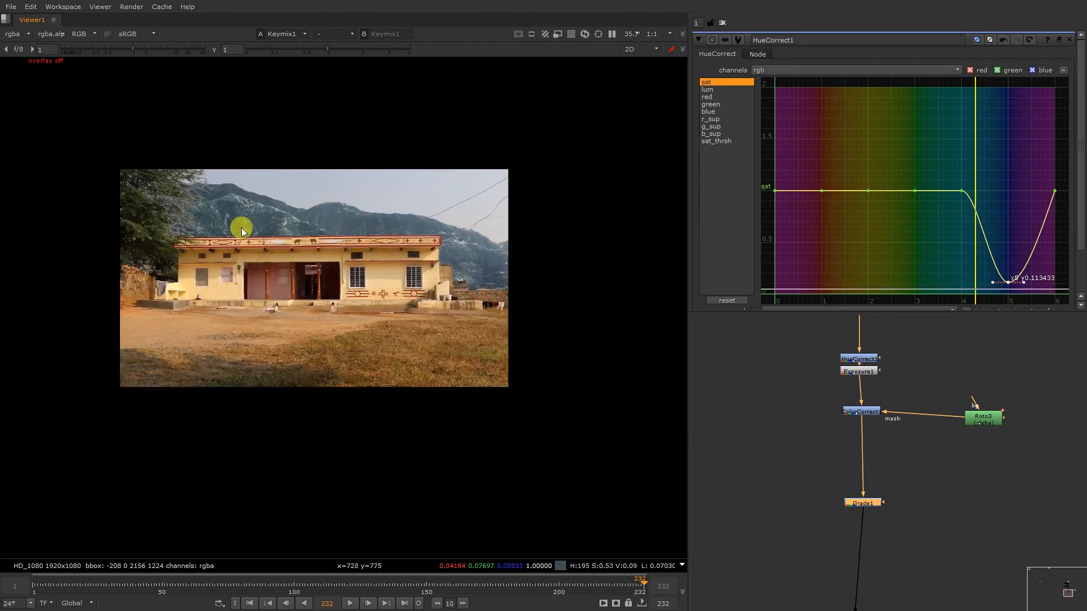
# Examine the mountains in the full composite and in the Grade1 output
pyautogui.scroll(7, 220, 226)
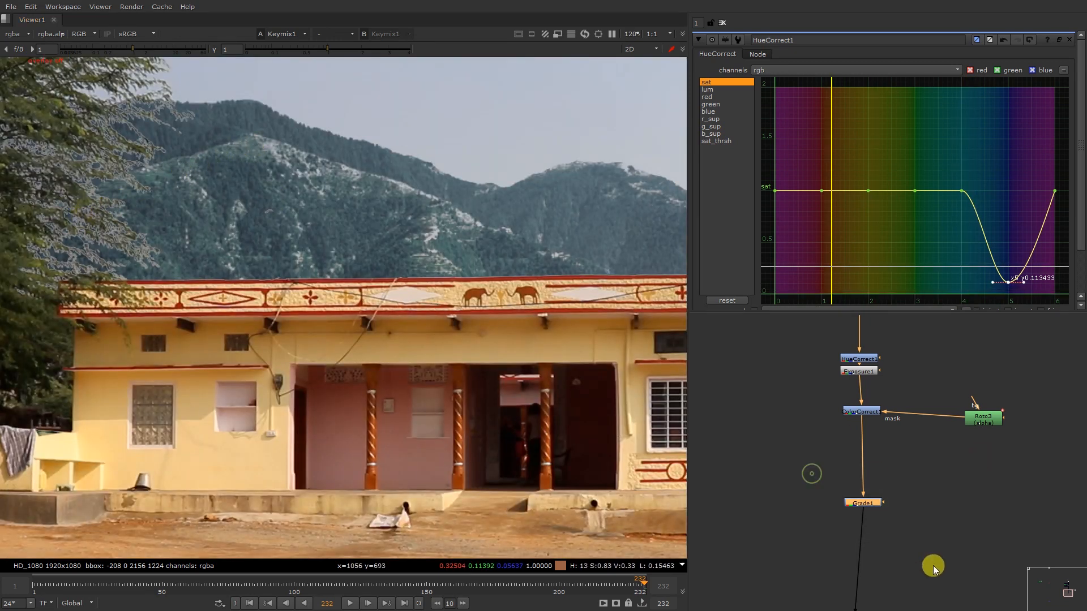
pyautogui.press('1')
pyautogui.scroll(-3, 385, 303)
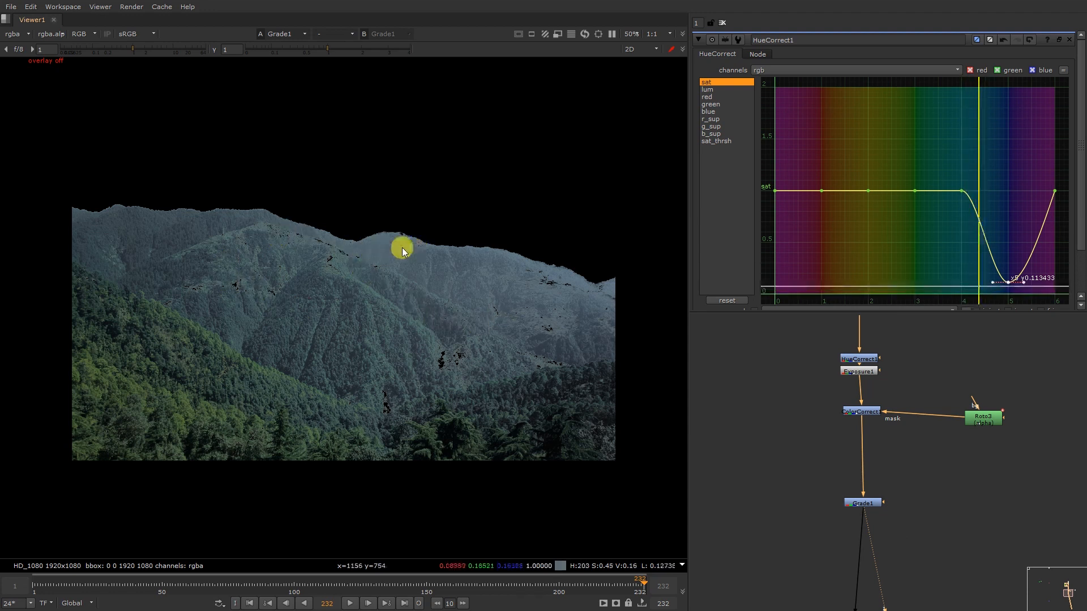
pyautogui.scroll(2, 368, 252)
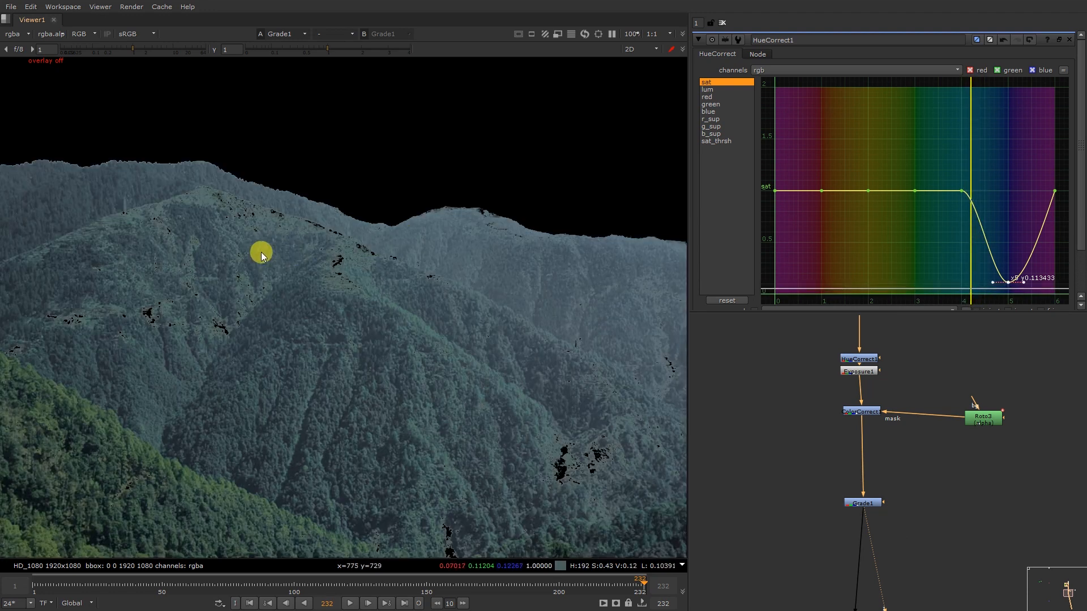
pyautogui.scroll(-2, 260, 252)
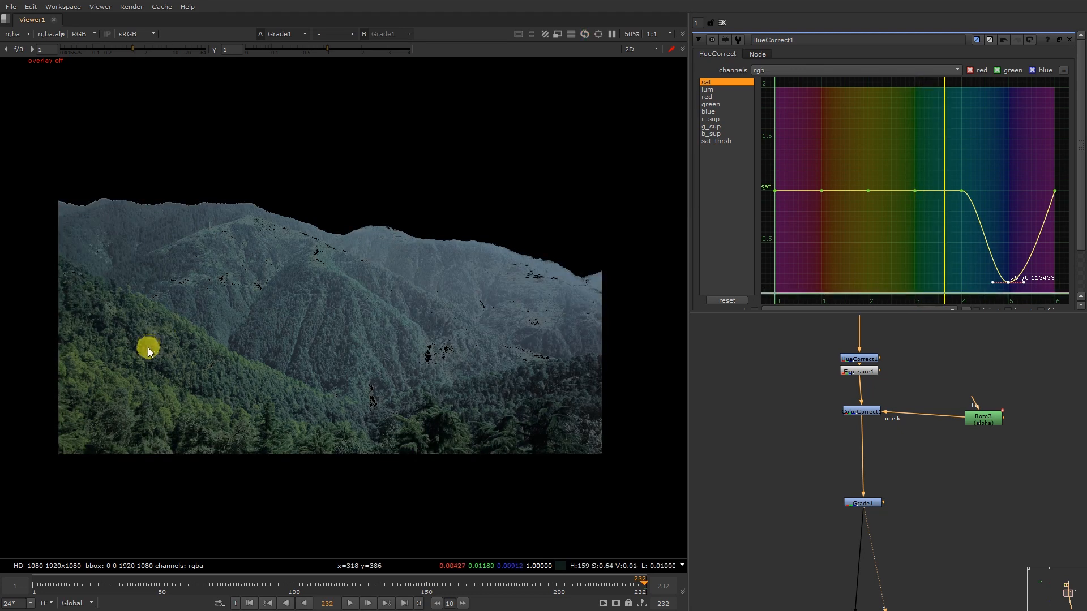
pyautogui.scroll(-5, 1003, 480)
# View the original mountain photo at the dot below Read4 and examine its distant slopes
pyautogui.moveTo(931, 402); pyautogui.dragTo(900, 514, button='middle')
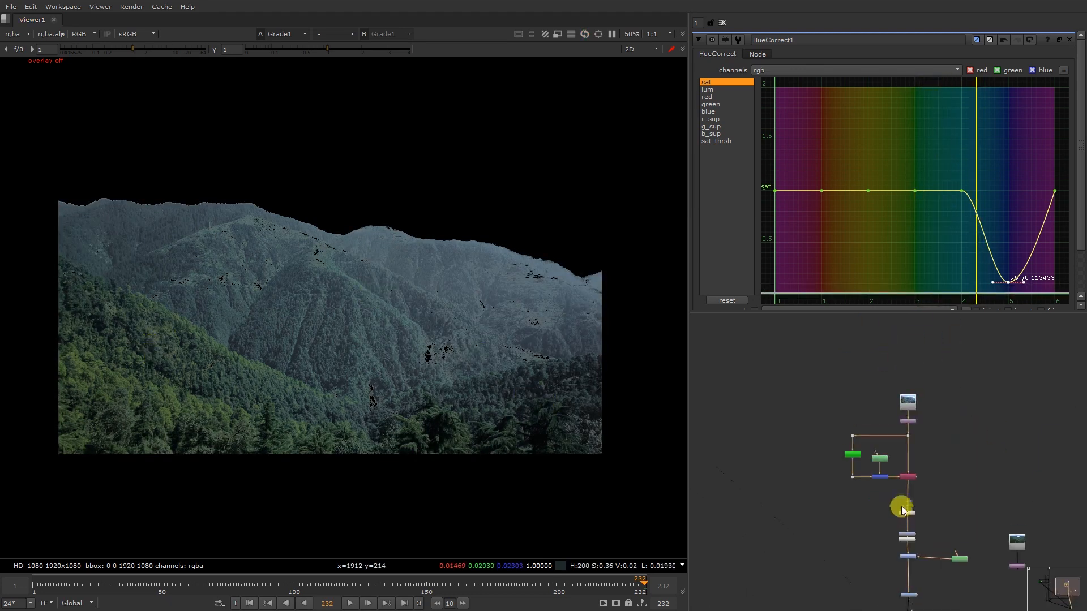
pyautogui.scroll(4, 912, 422)
pyautogui.click(892, 428)
pyautogui.press('1')
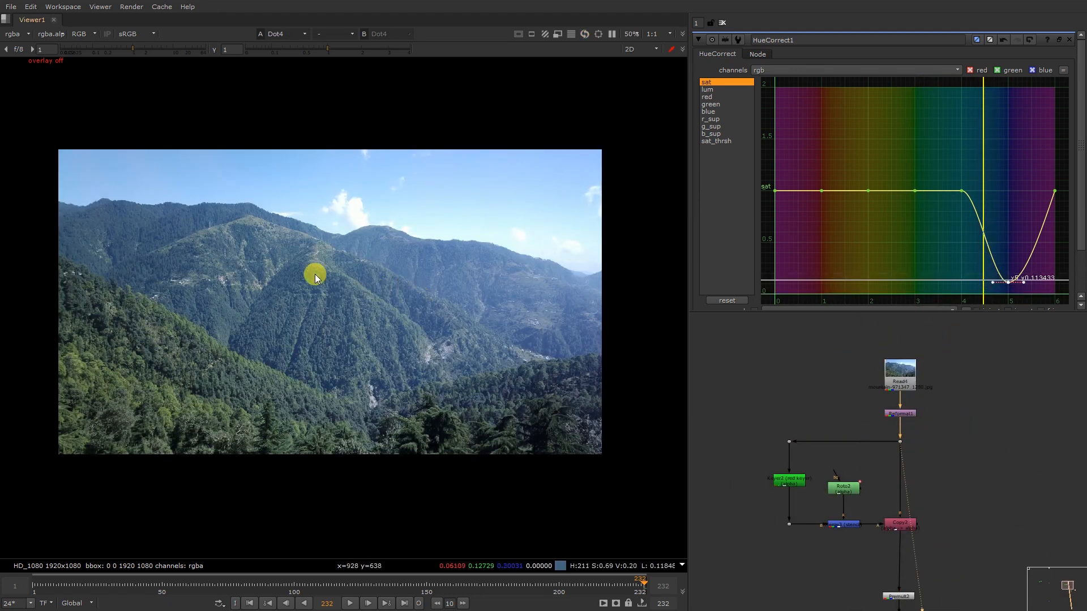
pyautogui.scroll(2, 265, 257)
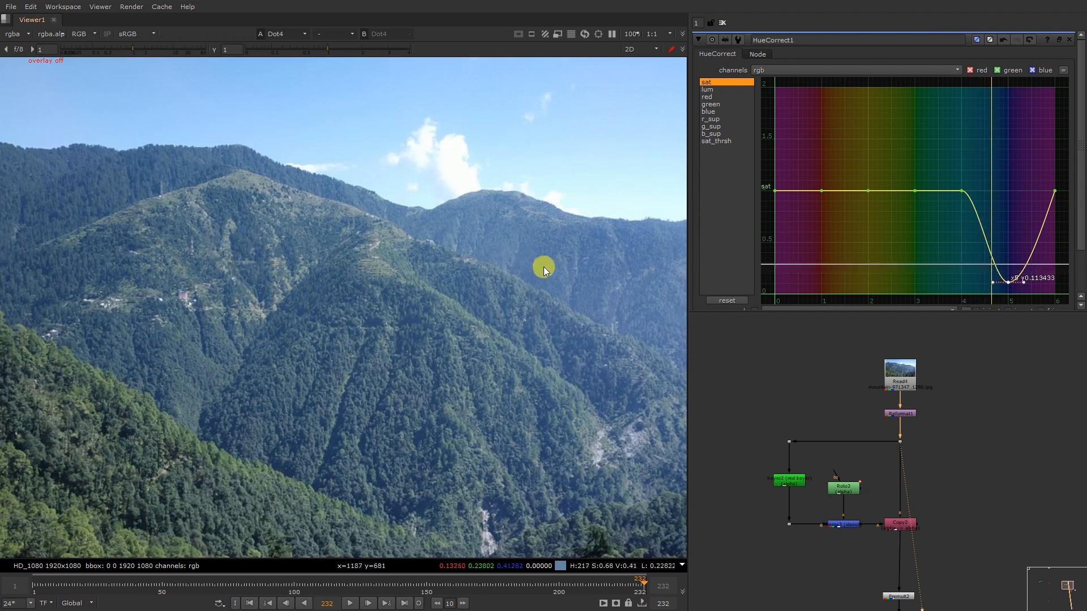
pyautogui.press('f')
pyautogui.scroll(-6, 934, 466)
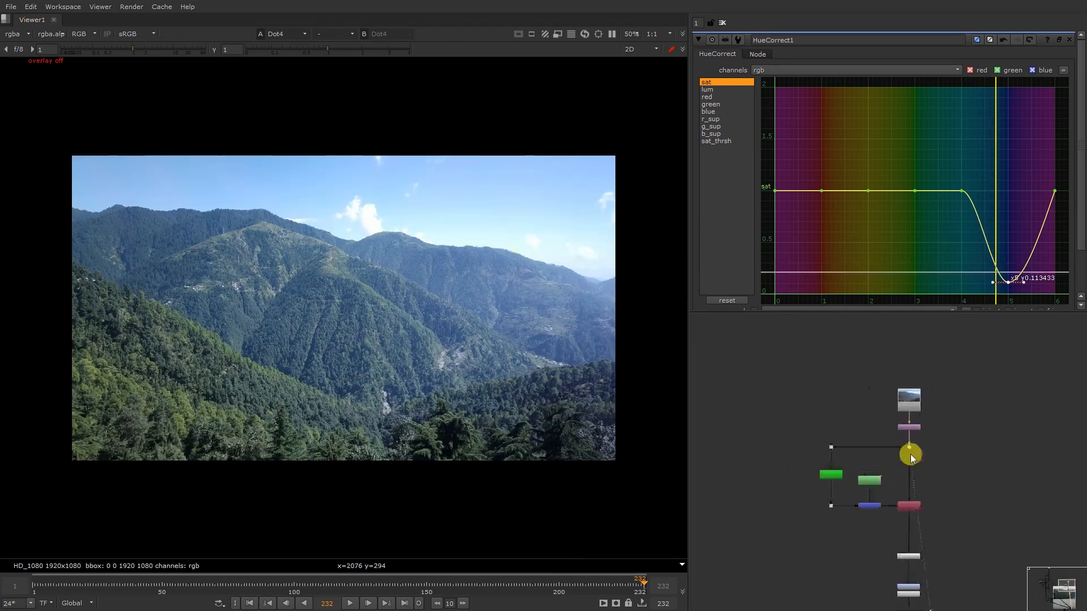
# Display the Keymix1 composite in the viewer
pyautogui.moveTo(857, 488); pyautogui.dragTo(891, 343, button='middle')
pyautogui.scroll(1, 764, 468)
pyautogui.scroll(2, 764, 469)
pyautogui.click(735, 476)
pyautogui.press('1')
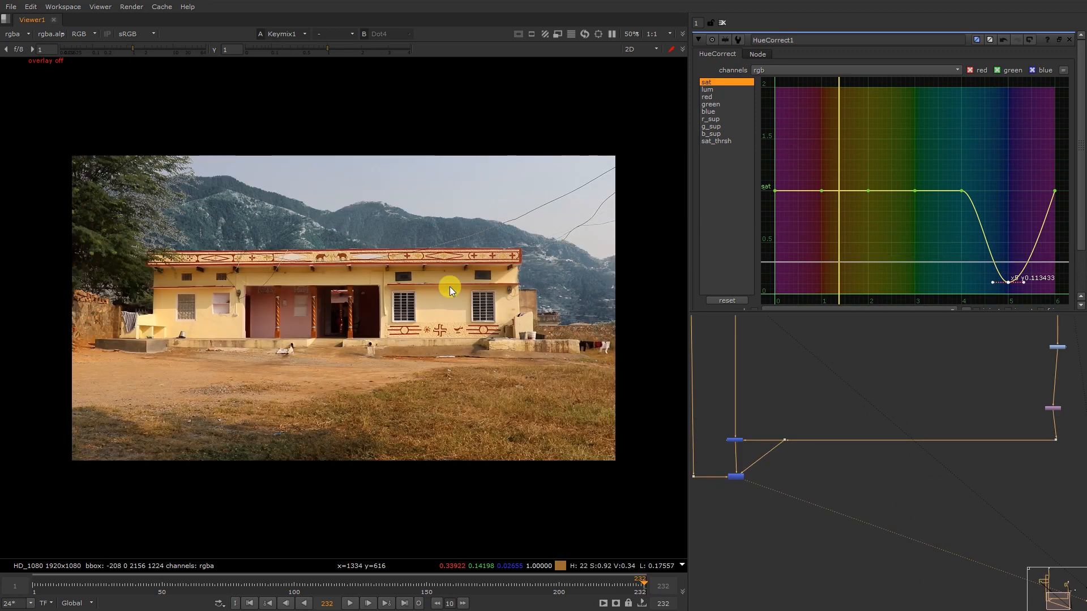
# Compare the composite's mountains with the Grade1 node disabled and enabled
pyautogui.scroll(-4, 825, 409)
pyautogui.moveTo(883, 389); pyautogui.dragTo(869, 451, button='middle')
pyautogui.scroll(4, 911, 482)
pyautogui.scroll(2, 914, 448)
pyautogui.click(903, 363)
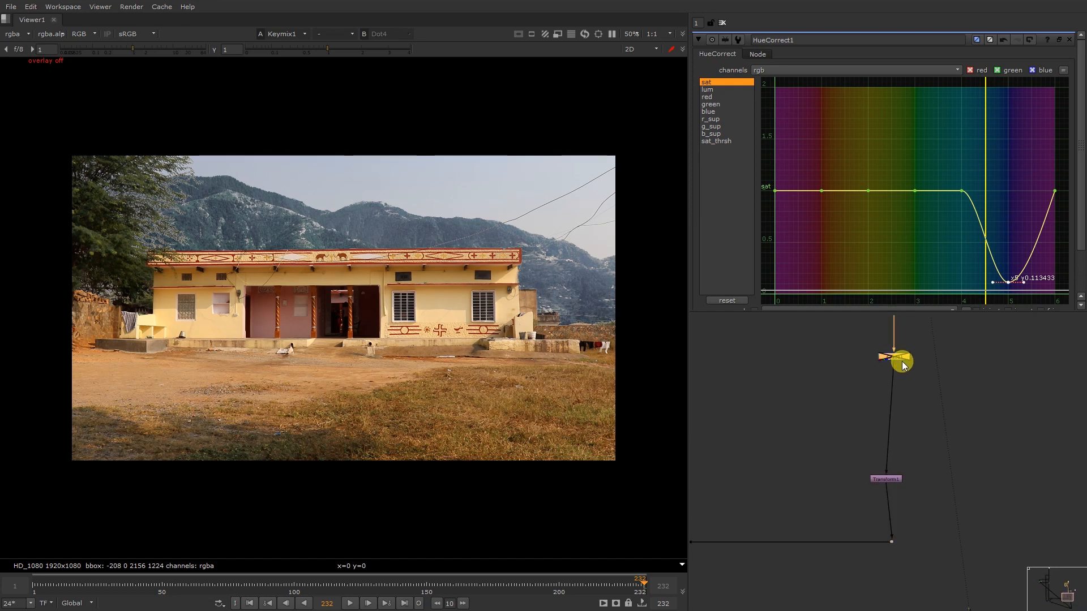
pyautogui.scroll(6, 250, 235)
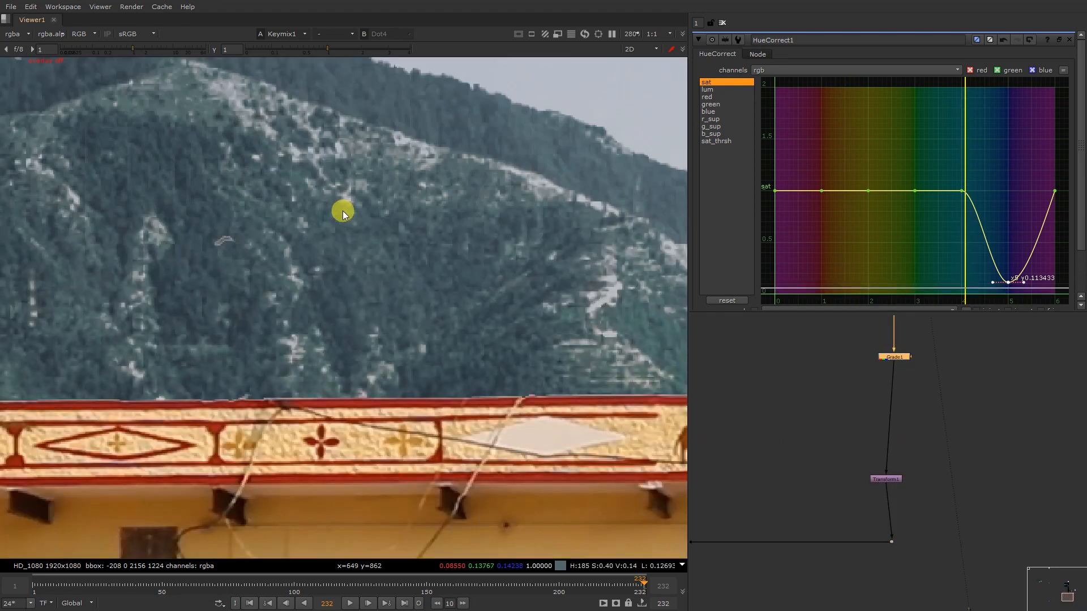
pyautogui.press('g')
pyautogui.press('g')
pyautogui.press('f')
pyautogui.scroll(-4, 929, 357)
pyautogui.scroll(3, 888, 385)
pyautogui.press('d')
pyautogui.press('d')
# View the Roto2 and Copy2 outputs and examine the mountain alpha for holes
pyautogui.scroll(-5, 860, 405)
pyautogui.moveTo(839, 385); pyautogui.dragTo(821, 469, button='middle')
pyautogui.scroll(3, 825, 446)
pyautogui.click(822, 431)
pyautogui.press('1')
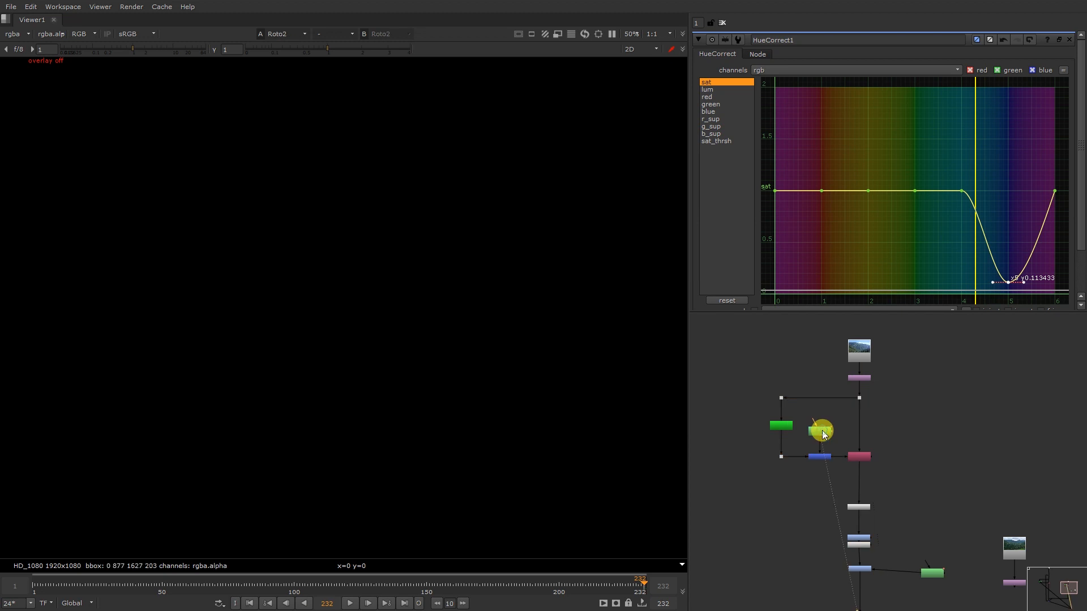
pyautogui.click(855, 462)
pyautogui.press('1')
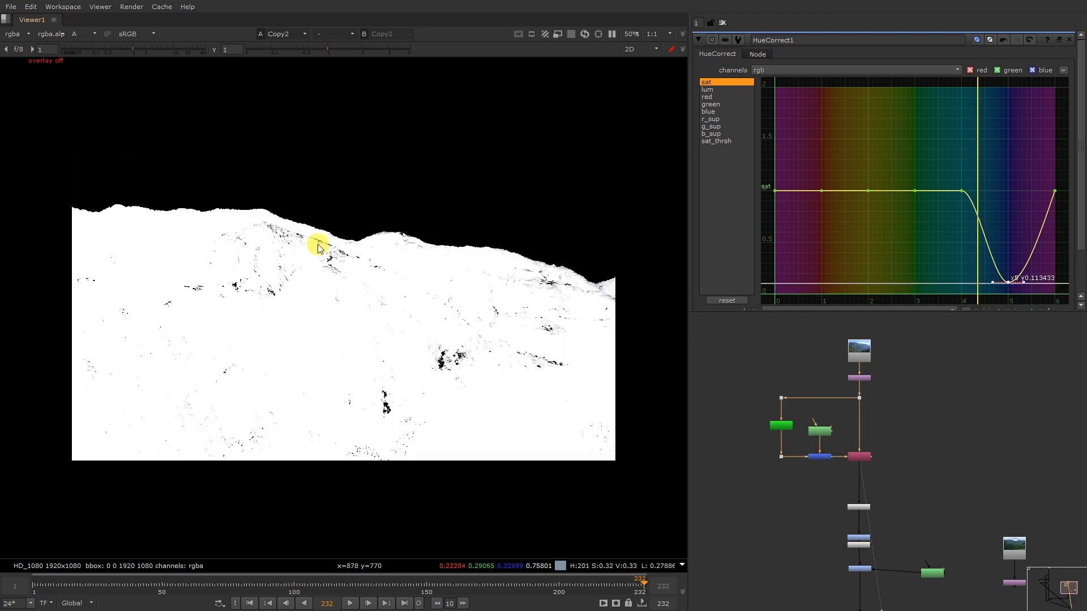
pyautogui.press('a')
pyautogui.scroll(3, 317, 227)
pyautogui.scroll(-5, 461, 281)
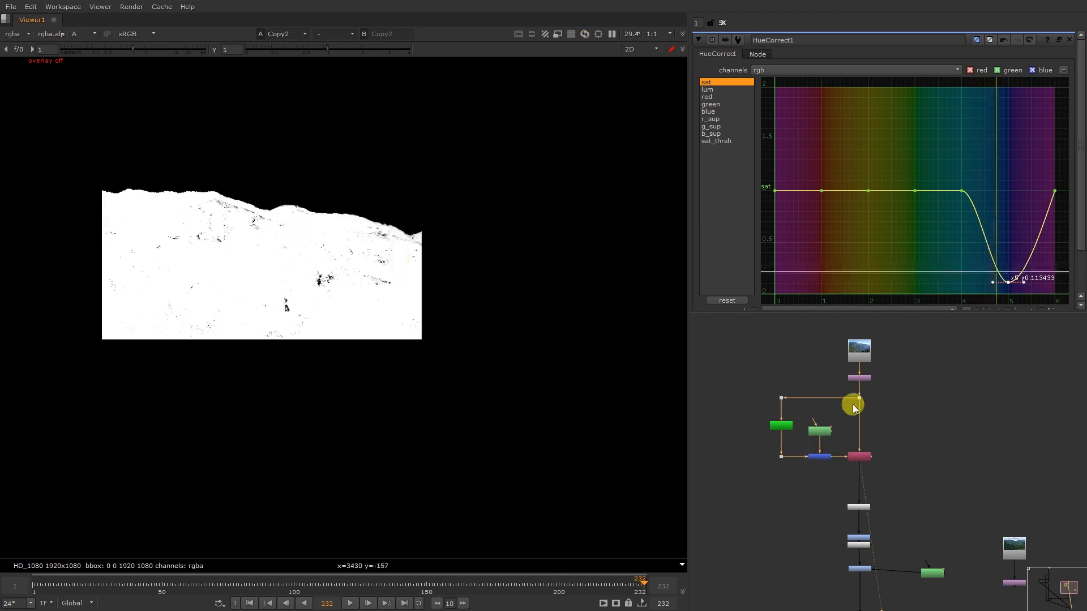
# Add a Roto node beside the keyer and begin a Bezier shape just inside the mountain ridge
pyautogui.scroll(3, 793, 449)
pyautogui.press('o')
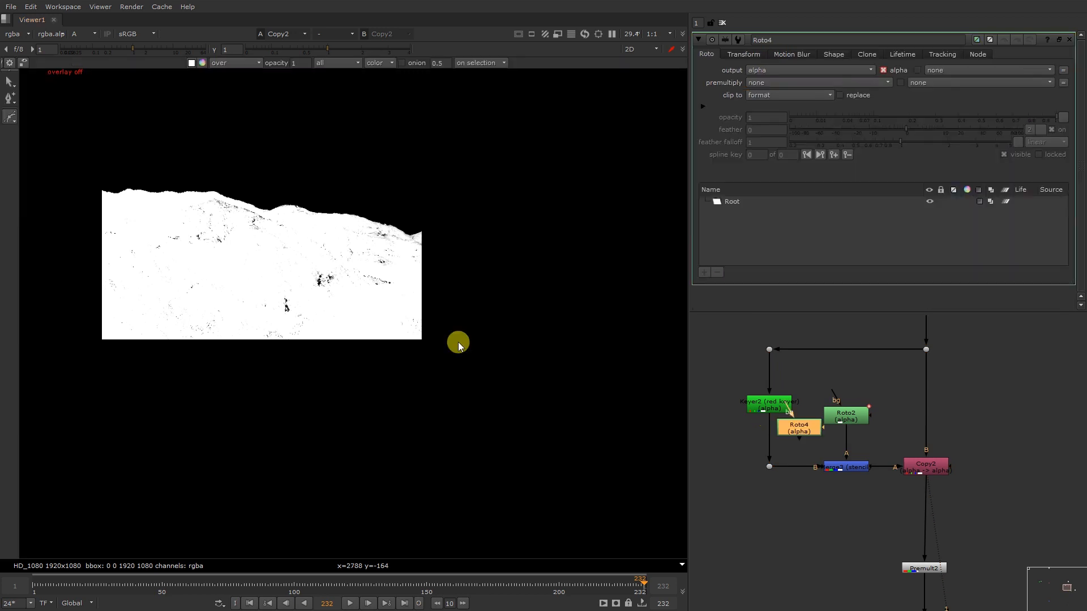
pyautogui.scroll(7, 182, 204)
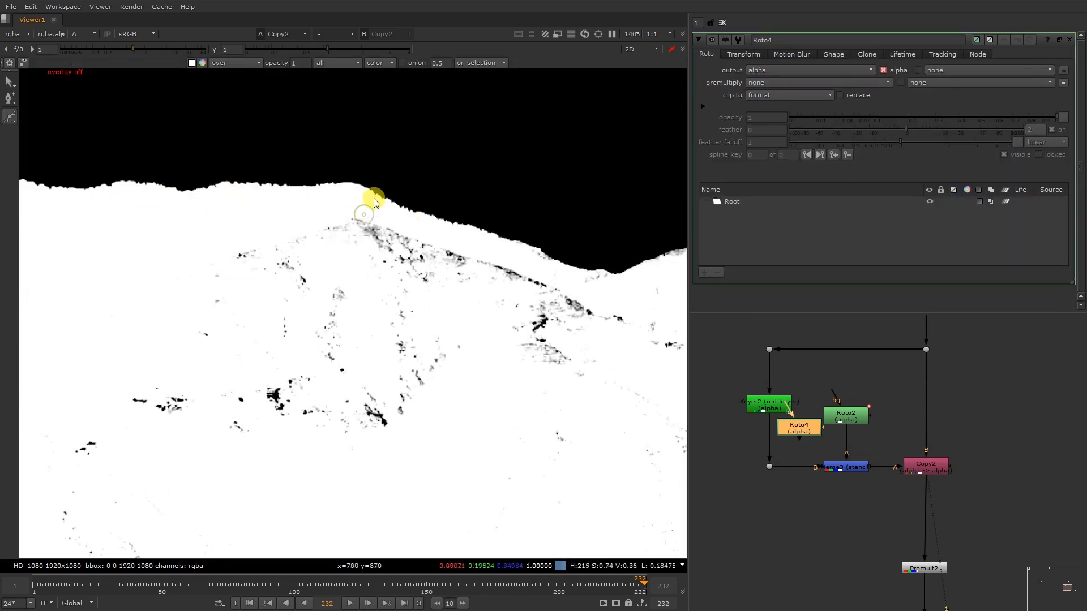
pyautogui.click(294, 197)
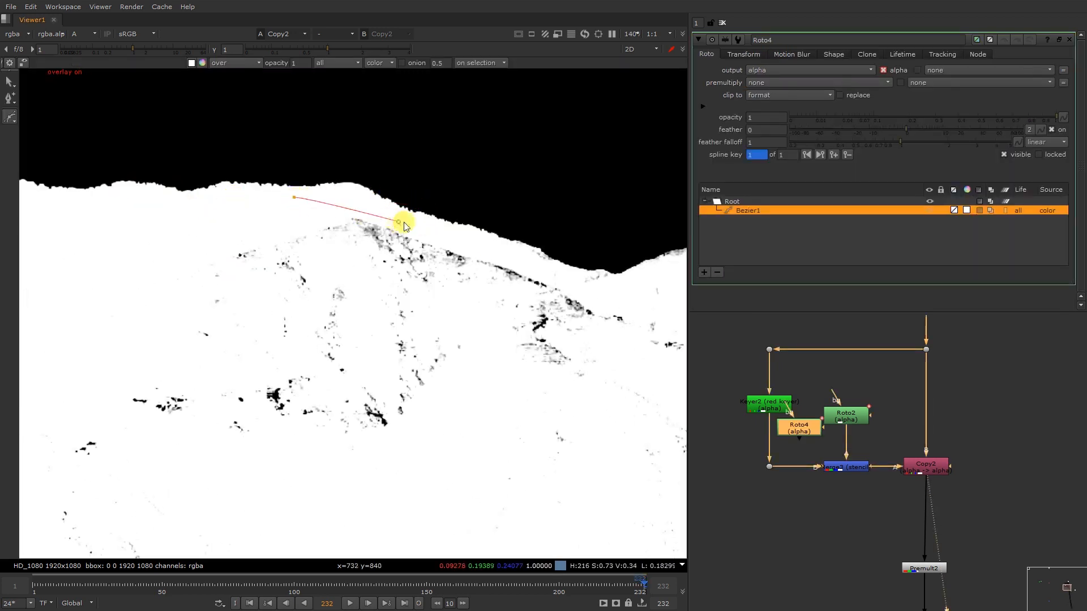
pyautogui.scroll(-3, 522, 264)
pyautogui.moveTo(604, 276); pyautogui.dragTo(255, 181, button='middle')
pyautogui.click(260, 181)
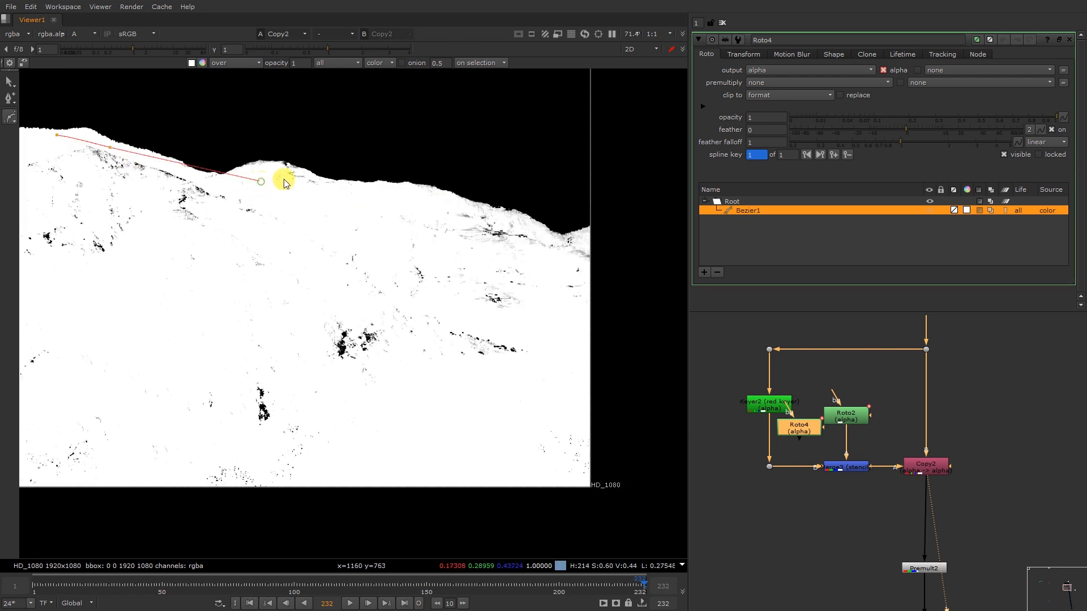
pyautogui.scroll(3, 284, 180)
pyautogui.click(283, 169)
pyautogui.click(311, 179)
pyautogui.click(409, 201)
pyautogui.moveTo(520, 209); pyautogui.dragTo(181, 164, button='middle')
pyautogui.click(193, 171)
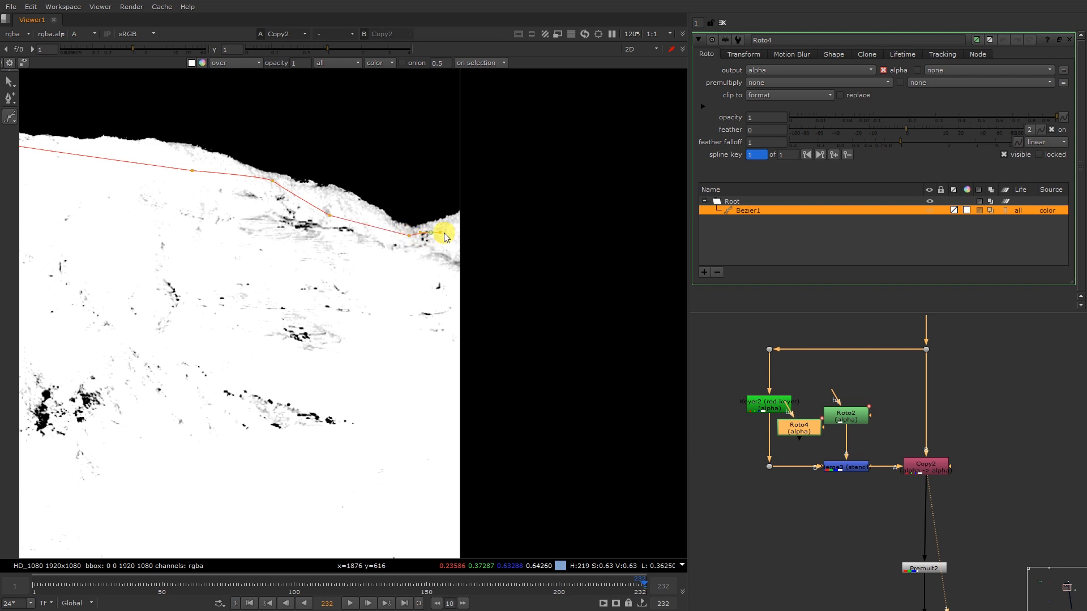
# Carry the Bezier outline around the right, lower and left frame edges to enclose the mountain area
pyautogui.scroll(-4, 517, 262)
pyautogui.click(509, 257)
pyautogui.click(535, 376)
pyautogui.click(513, 426)
pyautogui.click(475, 443)
pyautogui.click(436, 461)
pyautogui.scroll(-3, 437, 464)
pyautogui.click(77, 406)
pyautogui.click(63, 357)
pyautogui.click(56, 315)
pyautogui.click(64, 289)
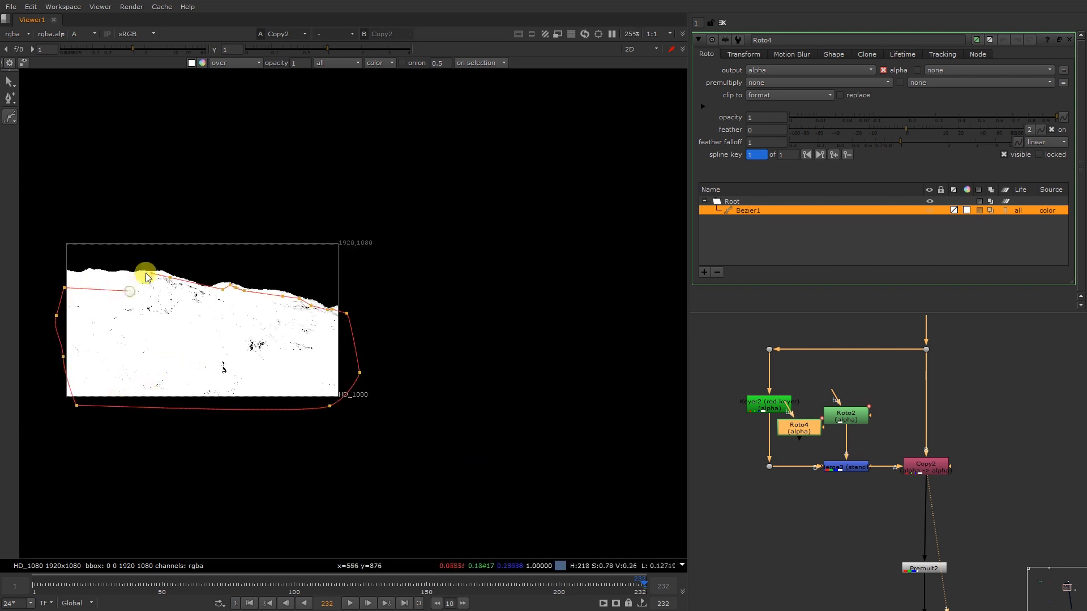
# Insert a Merge node set to over between the keyer and the stencil merge, with Roto4 as its A input
pyautogui.scroll(3, 832, 453)
pyautogui.click(782, 443)
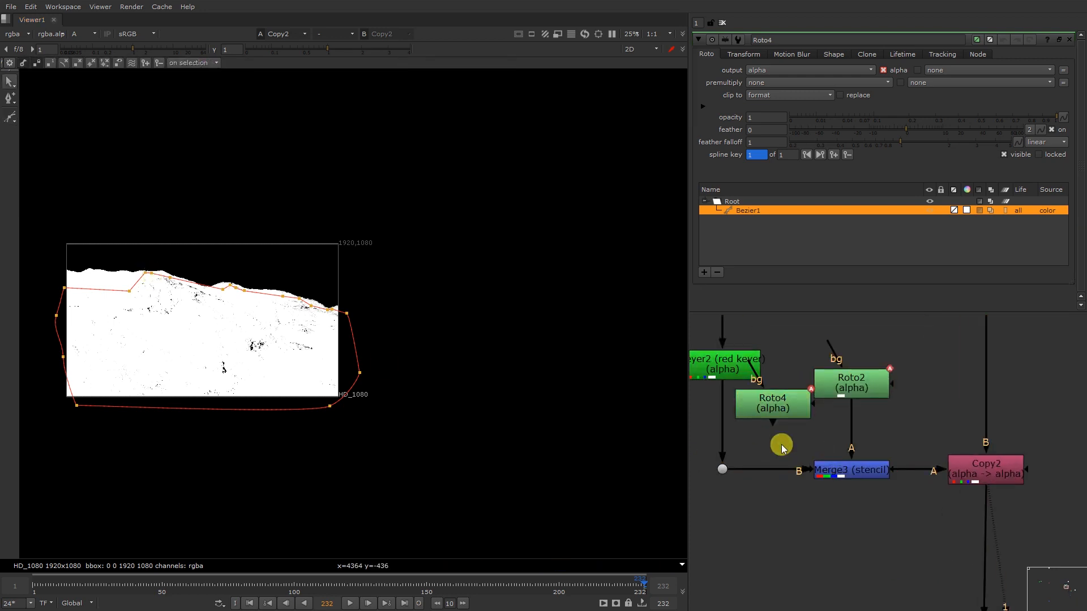
pyautogui.press('m')
pyautogui.moveTo(763, 446); pyautogui.dragTo(792, 413)
# Display the Merge1 composite in the viewer and examine the ridge edge against the black sky
pyautogui.scroll(-10, 833, 475)
pyautogui.scroll(4, 844, 460)
pyautogui.moveTo(843, 459); pyautogui.dragTo(1036, 265, button='middle')
pyautogui.scroll(3, 820, 439)
pyautogui.moveTo(804, 422); pyautogui.dragTo(875, 470)
pyautogui.press('1')
pyautogui.scroll(5, 239, 281)
pyautogui.scroll(4, 239, 281)
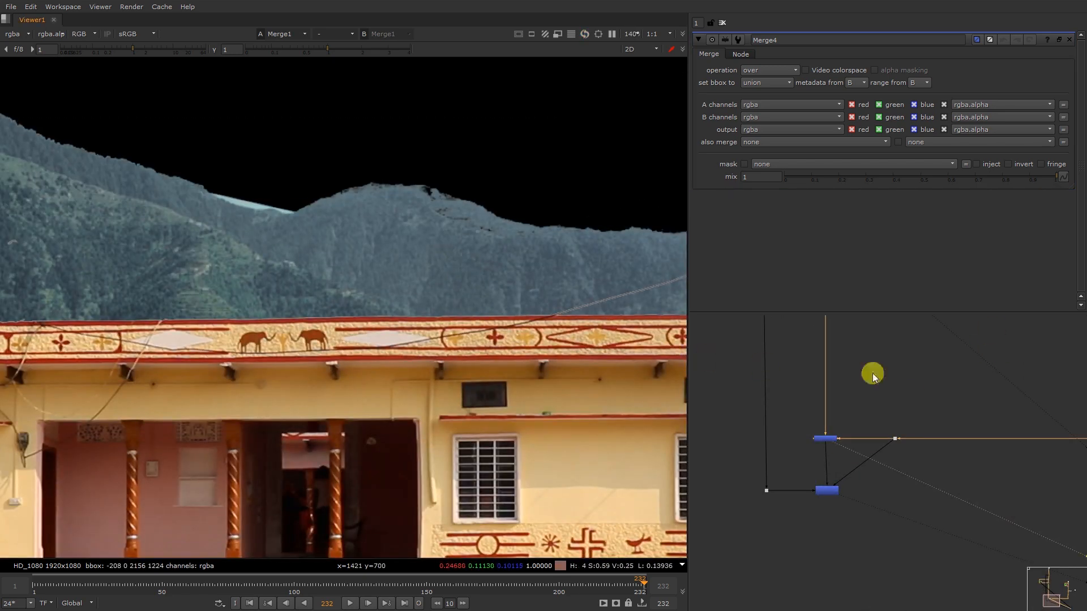
# Reopen Roto4 and begin a second Bezier shape along the crest of the central hill
pyautogui.scroll(-5, 763, 365)
pyautogui.scroll(3, 932, 372)
pyautogui.doubleClick(876, 323)
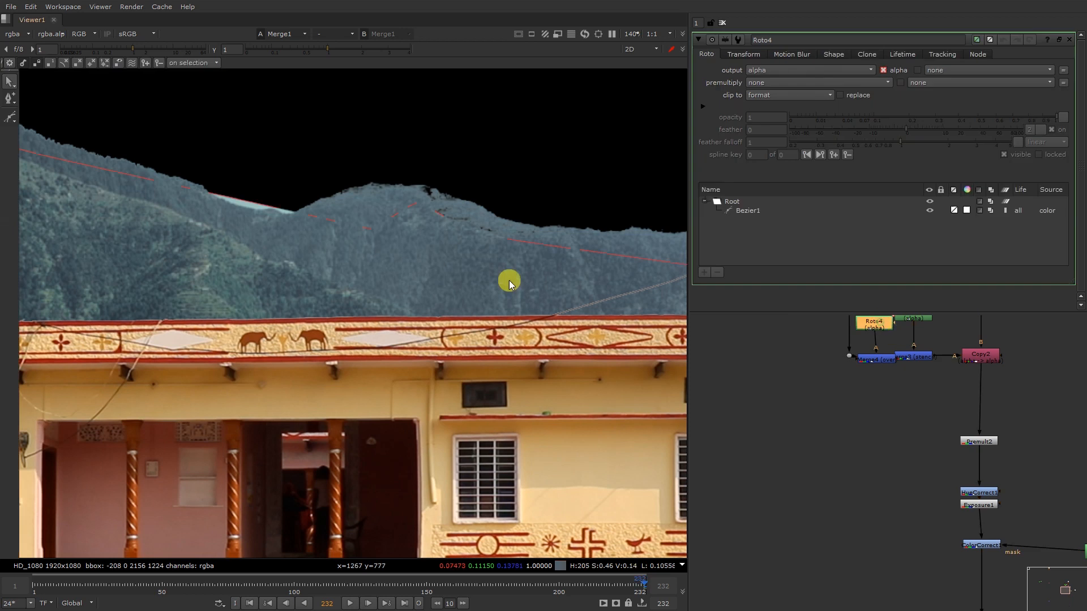
pyautogui.click(10, 117)
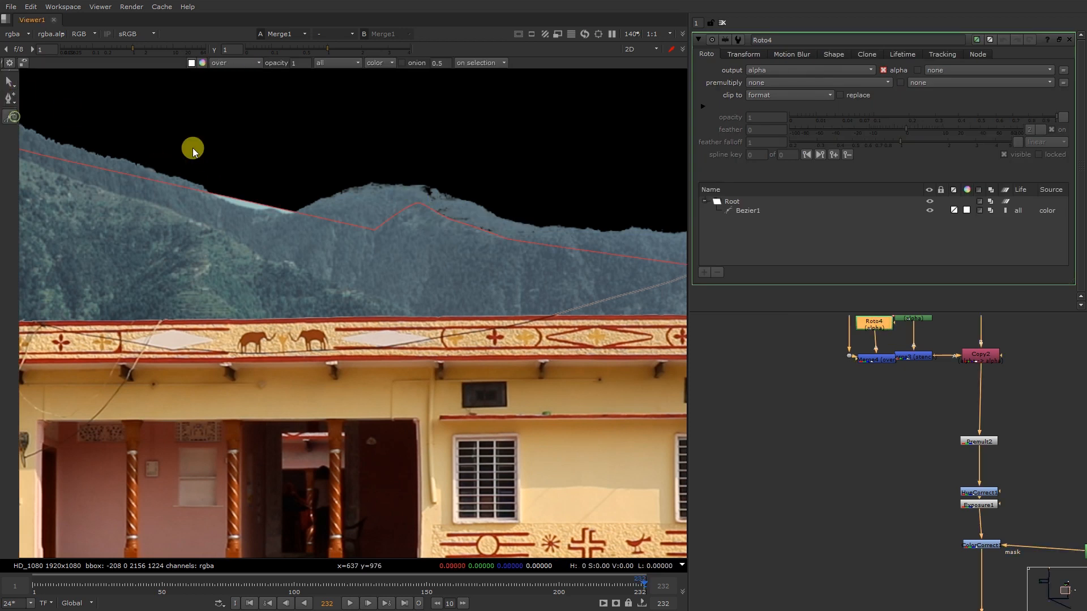
pyautogui.scroll(5, 391, 243)
pyautogui.click(165, 249)
pyautogui.click(237, 219)
pyautogui.click(315, 213)
pyautogui.click(403, 217)
pyautogui.click(435, 235)
pyautogui.click(490, 247)
# Extend the second Bezier along the ridge and close it through the hillside below
pyautogui.moveTo(530, 305); pyautogui.dragTo(166, 206, button='middle')
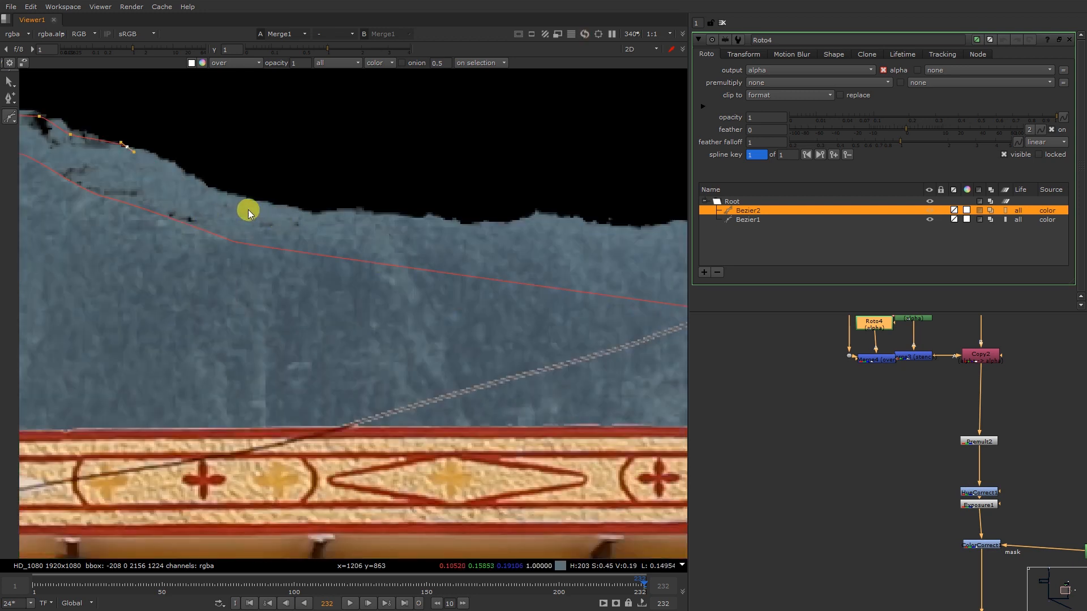
pyautogui.click(340, 215)
pyautogui.click(388, 221)
pyautogui.click(420, 266)
pyautogui.click(408, 320)
pyautogui.scroll(-4, 345, 325)
pyautogui.click(167, 289)
pyautogui.click(91, 275)
pyautogui.click(81, 257)
pyautogui.click(74, 238)
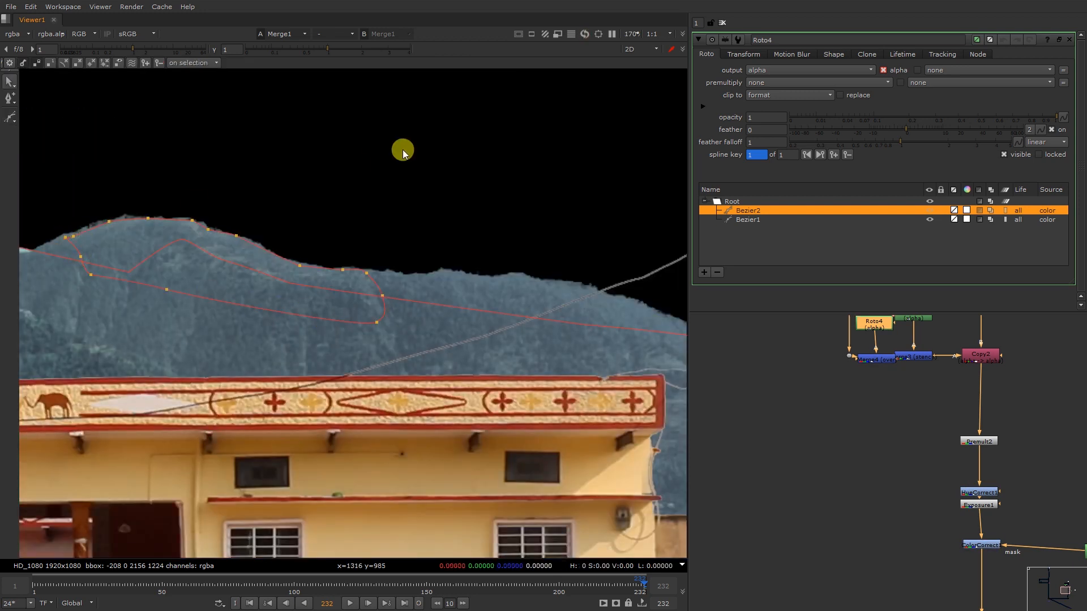
# Begin a third Bezier shape in Roto4 along the descending ridge on the frame's right side
pyautogui.press('o')
pyautogui.scroll(-5, 403, 148)
pyautogui.scroll(-3, 538, 221)
pyautogui.press('o')
pyautogui.moveTo(497, 229); pyautogui.dragTo(380, 198, button='middle')
pyautogui.click(10, 120)
pyautogui.scroll(8, 480, 222)
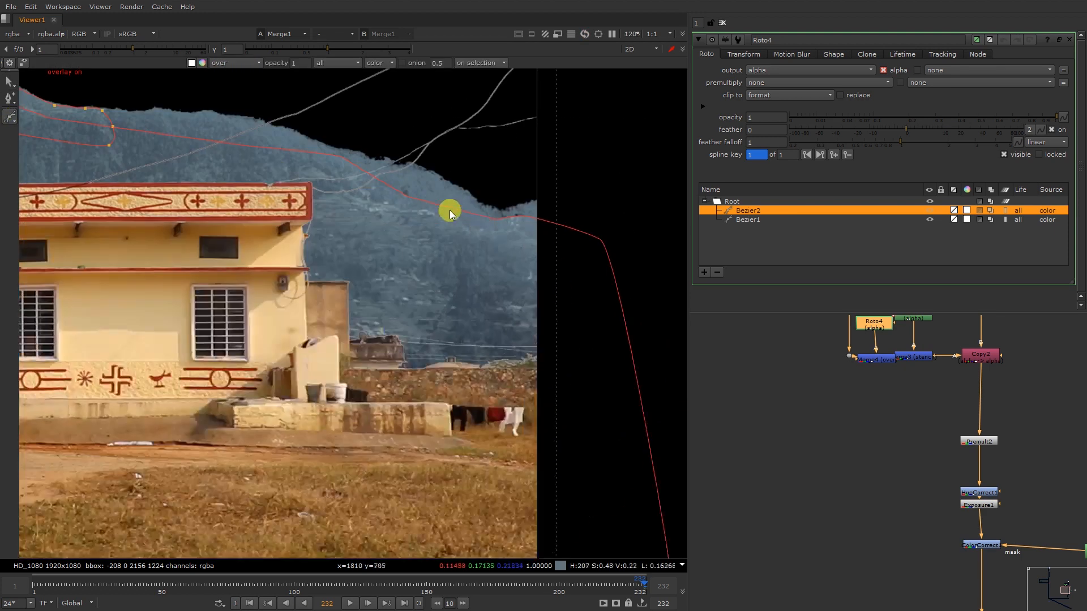
pyautogui.scroll(2, 167, 123)
pyautogui.moveTo(168, 124); pyautogui.dragTo(315, 293, button='middle')
pyautogui.click(280, 228)
pyautogui.click(383, 248)
pyautogui.scroll(-4, 426, 282)
# Continue the third Bezier along the ridge past the right frame edge and close it through the lower mountainside
pyautogui.moveTo(482, 290); pyautogui.dragTo(359, 265, button='middle')
pyautogui.click(399, 270)
pyautogui.click(441, 304)
pyautogui.click(485, 324)
pyautogui.click(517, 326)
pyautogui.click(573, 307)
pyautogui.click(614, 314)
pyautogui.click(628, 383)
pyautogui.moveTo(551, 447); pyautogui.dragTo(481, 449)
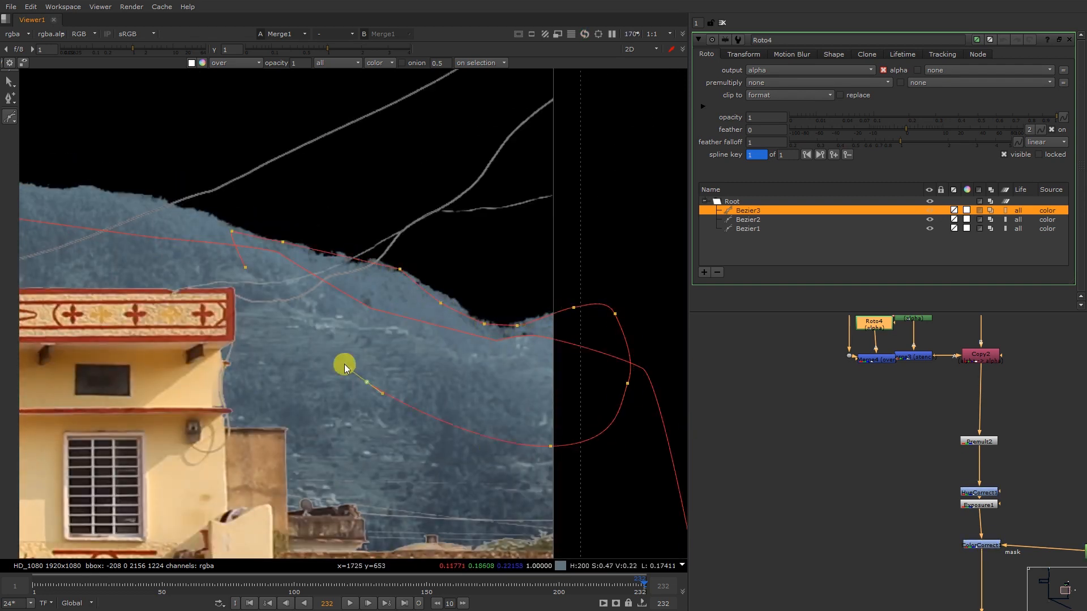
pyautogui.click(243, 269)
# Refine the third Bezier's points along the right-hand ridge
pyautogui.rightClick(474, 207)
pyautogui.click(478, 267)
pyautogui.scroll(4, 441, 303)
pyautogui.moveTo(446, 306); pyautogui.dragTo(461, 304)
# Hide the roto overlay and examine the whole composite and its mountain edges
pyautogui.press('o')
pyautogui.press('f')
pyautogui.press('g')
pyautogui.press('g')
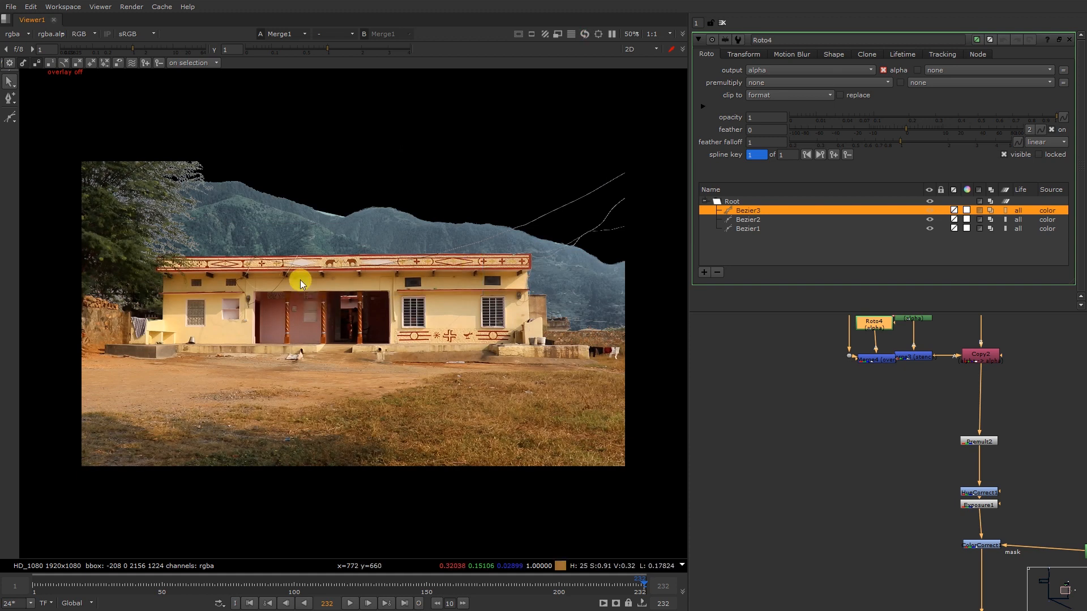
pyautogui.scroll(3, 319, 232)
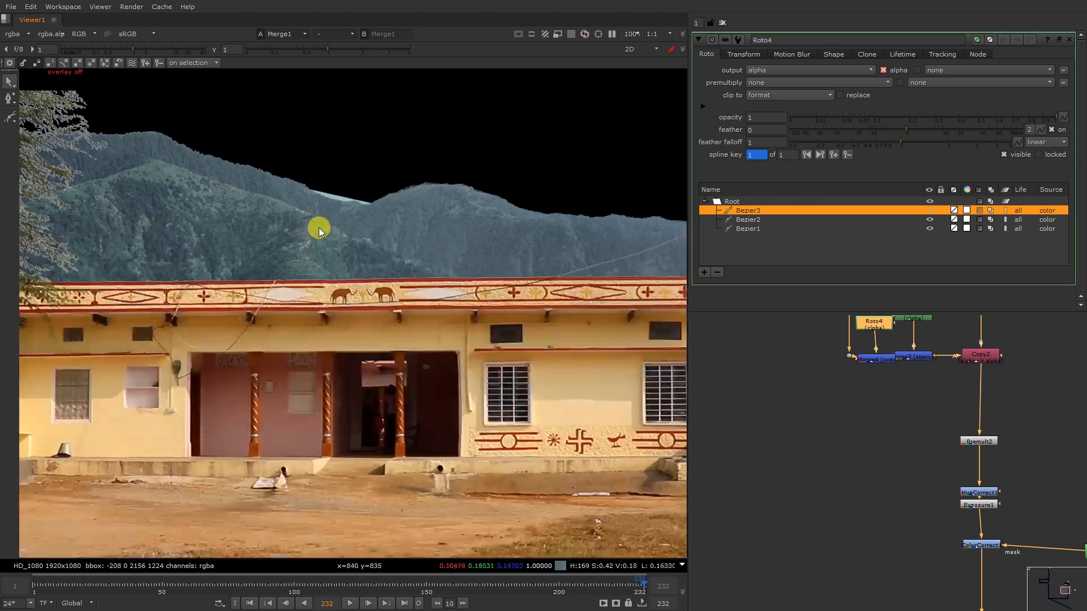
pyautogui.scroll(-2, 538, 239)
pyautogui.moveTo(678, 313); pyautogui.dragTo(428, 255, button='middle')
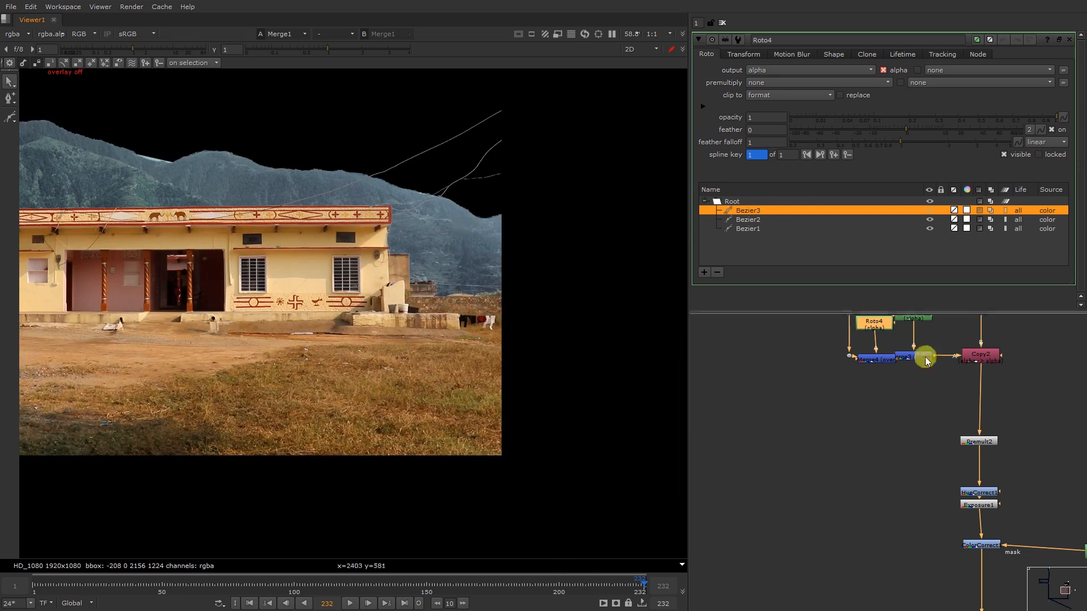
# Open the ColorCorrect node on the mountain branch and set its master saturation to 0.67
pyautogui.scroll(-4, 973, 402)
pyautogui.scroll(2, 975, 430)
pyautogui.moveTo(961, 433); pyautogui.dragTo(940, 404, button='middle')
pyautogui.scroll(3, 942, 408)
pyautogui.moveTo(968, 443); pyautogui.dragTo(964, 443)
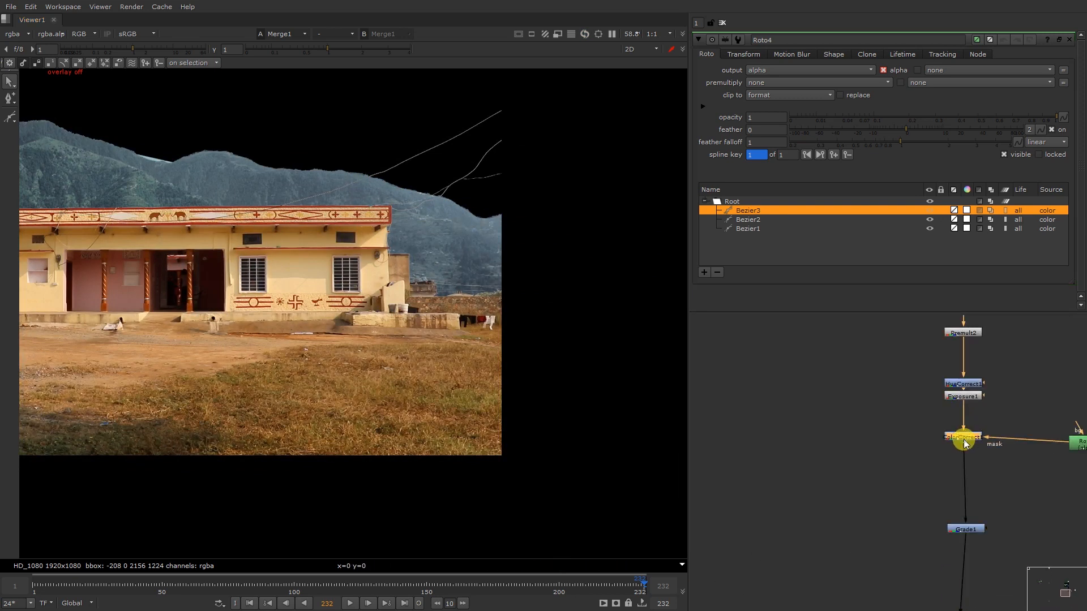
pyautogui.doubleClick(964, 444)
pyautogui.moveTo(911, 93); pyautogui.dragTo(889, 94)
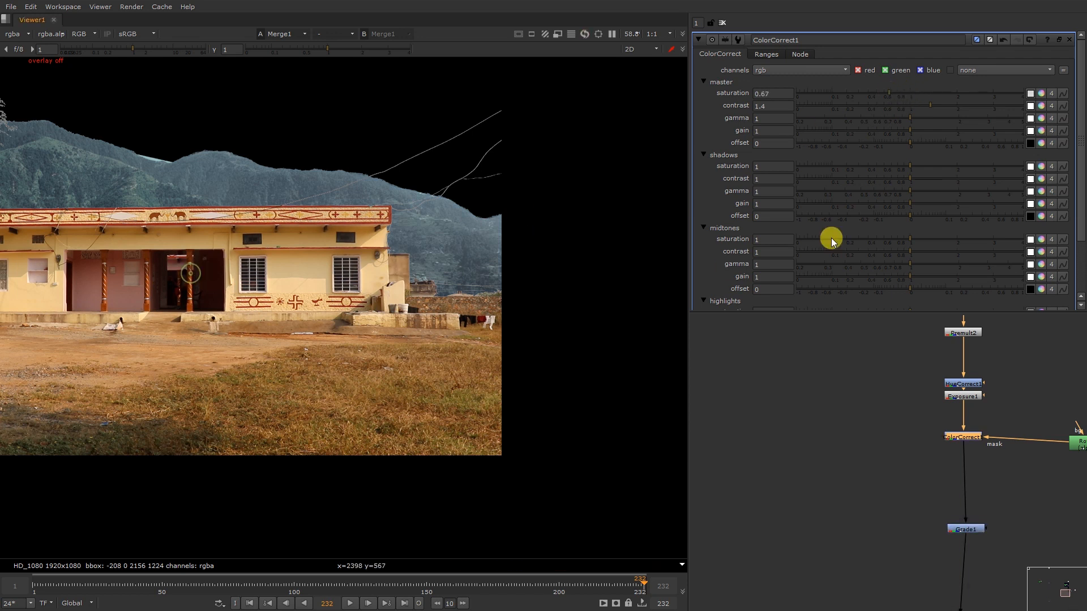
# Tint the ColorCorrect's master gain toward green, with red about 0.858 and blue about 0.854
pyautogui.click(1041, 130)
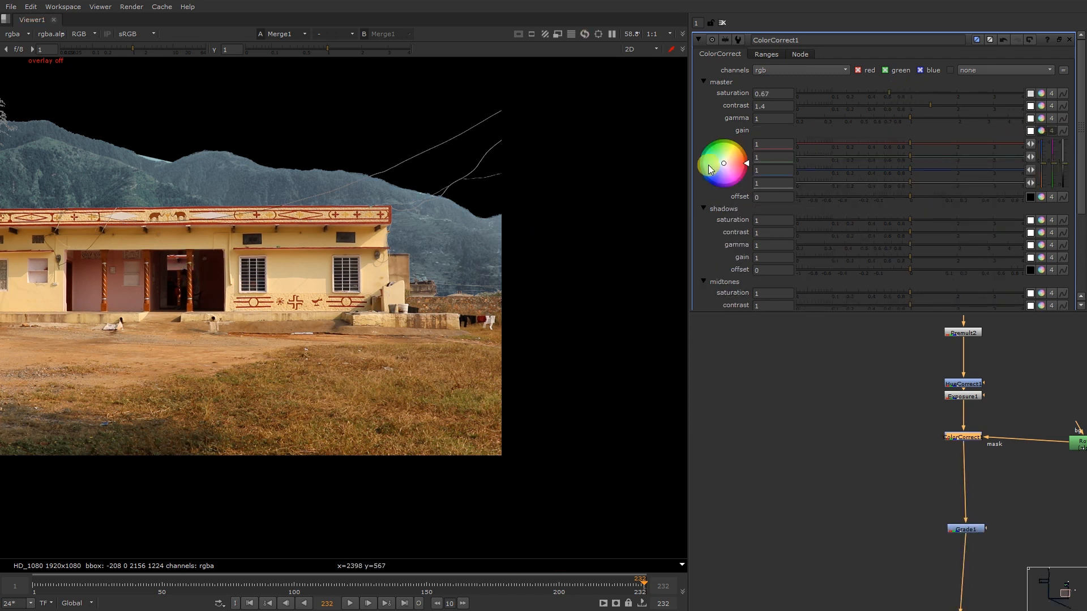
pyautogui.moveTo(711, 136); pyautogui.dragTo(712, 144)
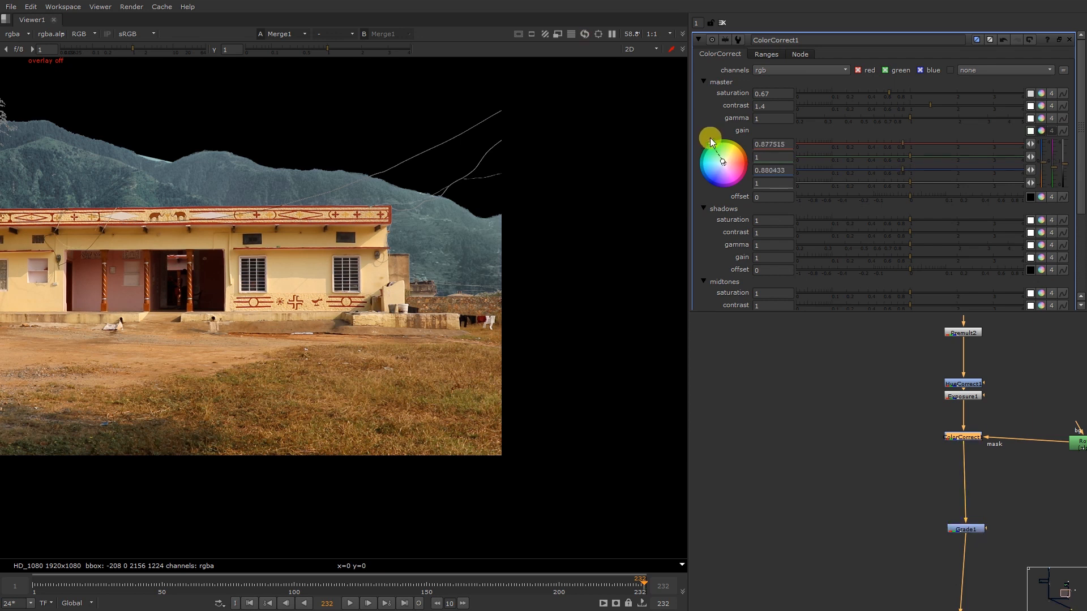
pyautogui.press('f')
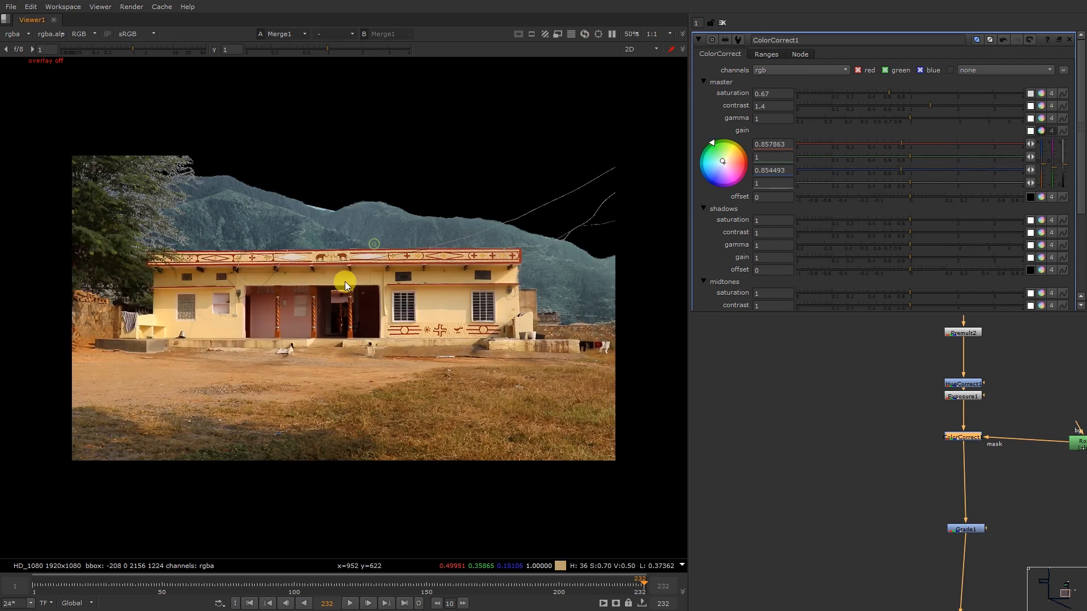
# Open the Roto node masking the ColorCorrect, check its Bezier shape over the mountains, and hide the overlay again
pyautogui.moveTo(977, 466); pyautogui.dragTo(829, 426, button='middle')
pyautogui.doubleClick(930, 402)
pyautogui.press('o')
pyautogui.click(366, 237)
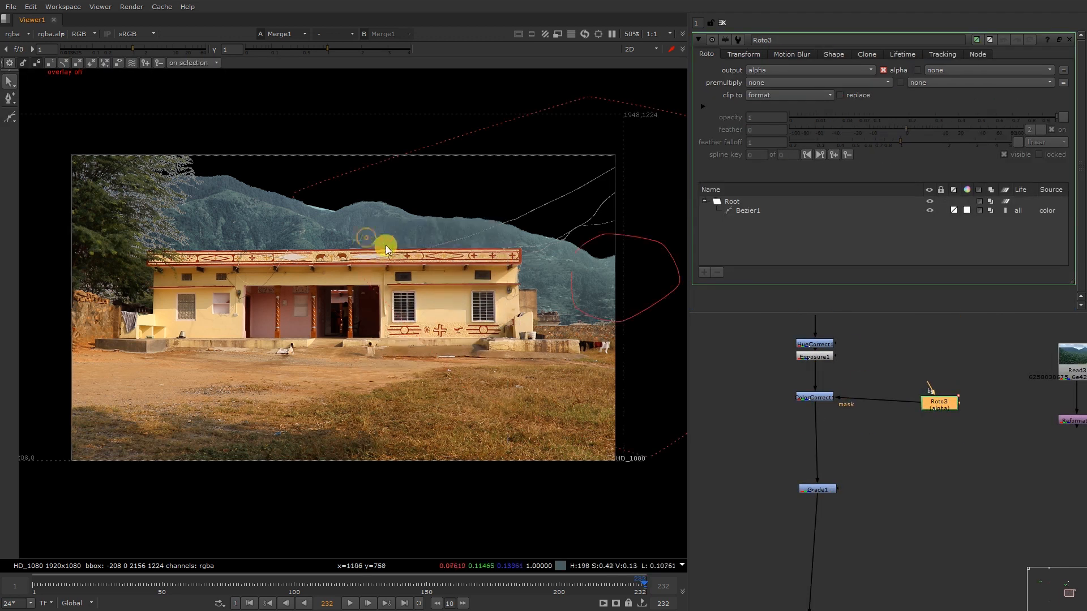
pyautogui.click(301, 188)
pyautogui.click(290, 200)
pyautogui.press('o')
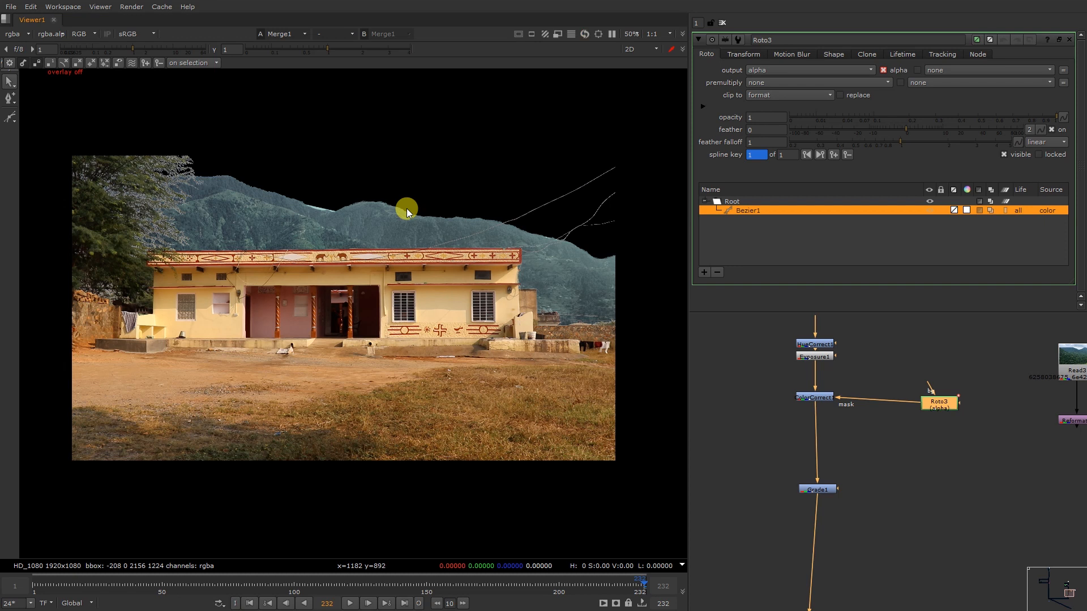
# Display the final Keymix output in the viewer and check its green channel
pyautogui.scroll(-5, 839, 476)
pyautogui.moveTo(779, 545); pyautogui.dragTo(969, 391, button='middle')
pyautogui.scroll(3, 839, 392)
pyautogui.click(752, 438)
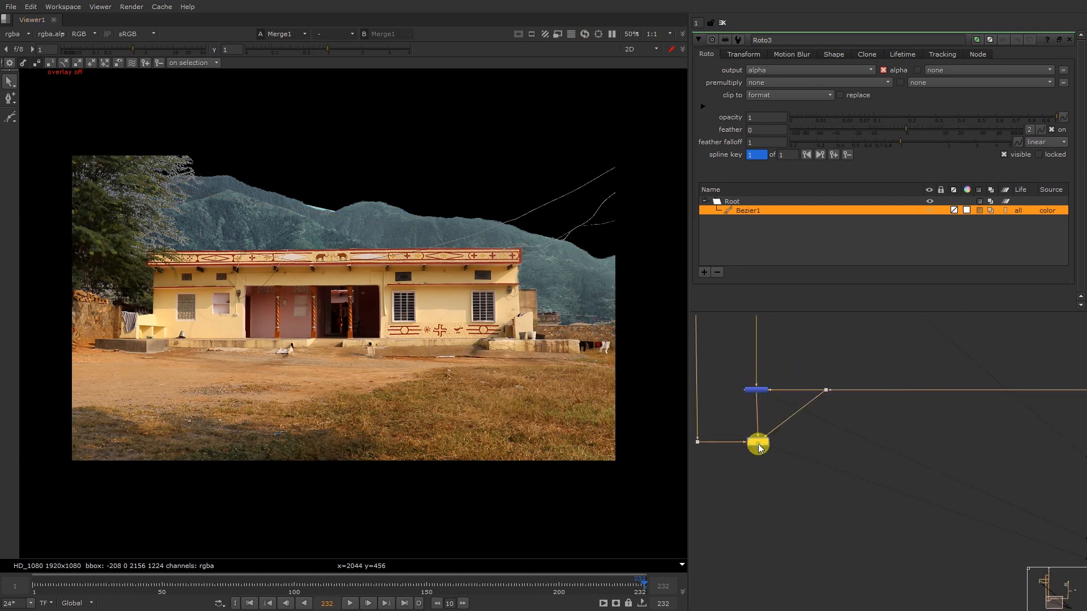
pyautogui.press('1')
pyautogui.press('g')
pyautogui.press('g')
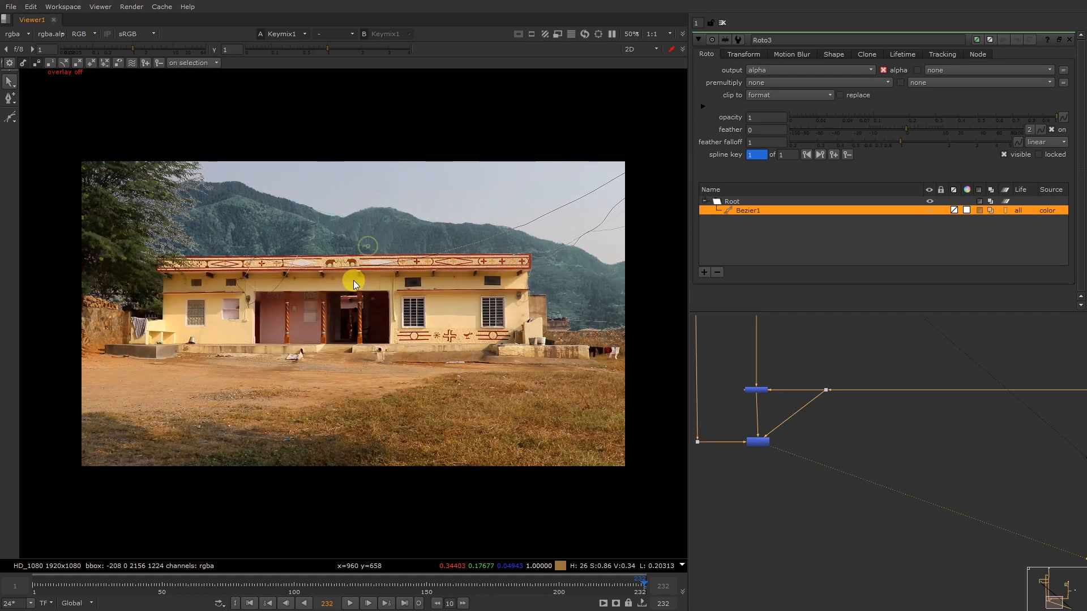
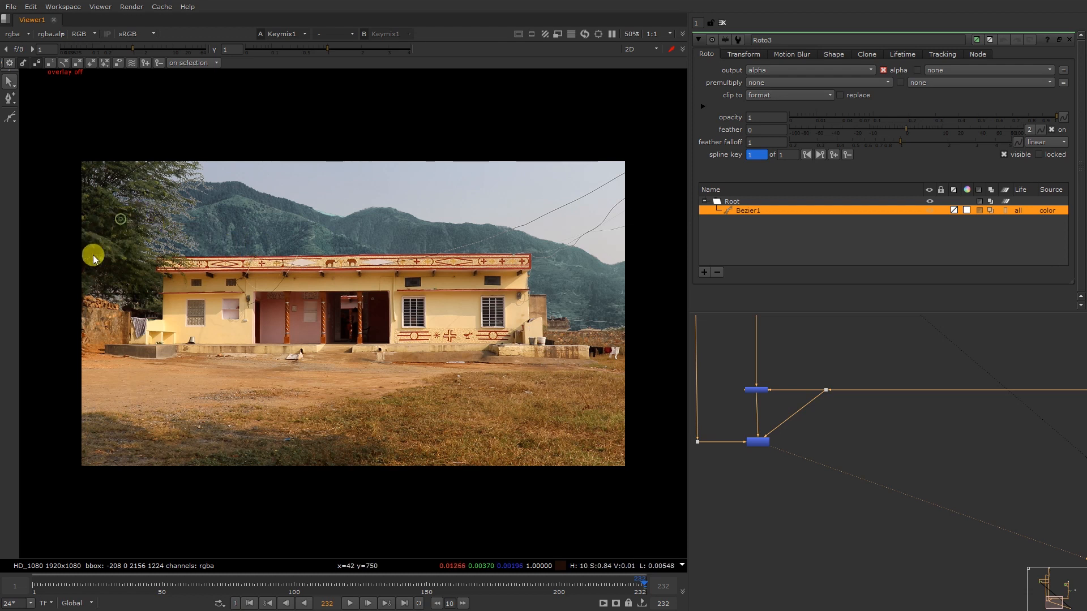
# Examine the composite across the grass, the building and the keyed tree branches against the mountain
pyautogui.moveTo(446, 465); pyautogui.dragTo(482, 447)
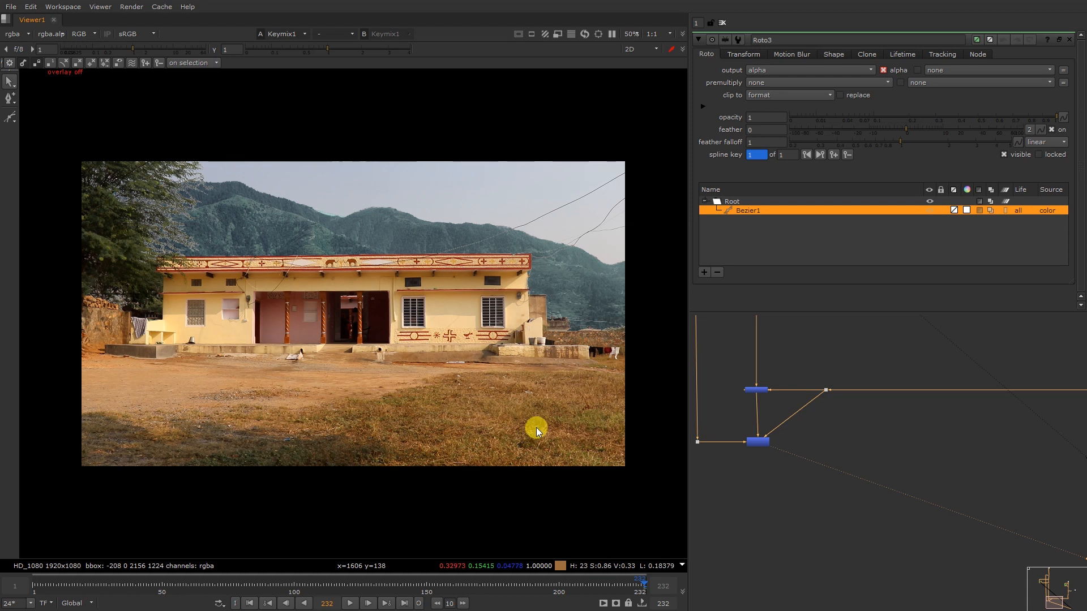
pyautogui.scroll(3, 531, 413)
pyautogui.scroll(-1, 529, 410)
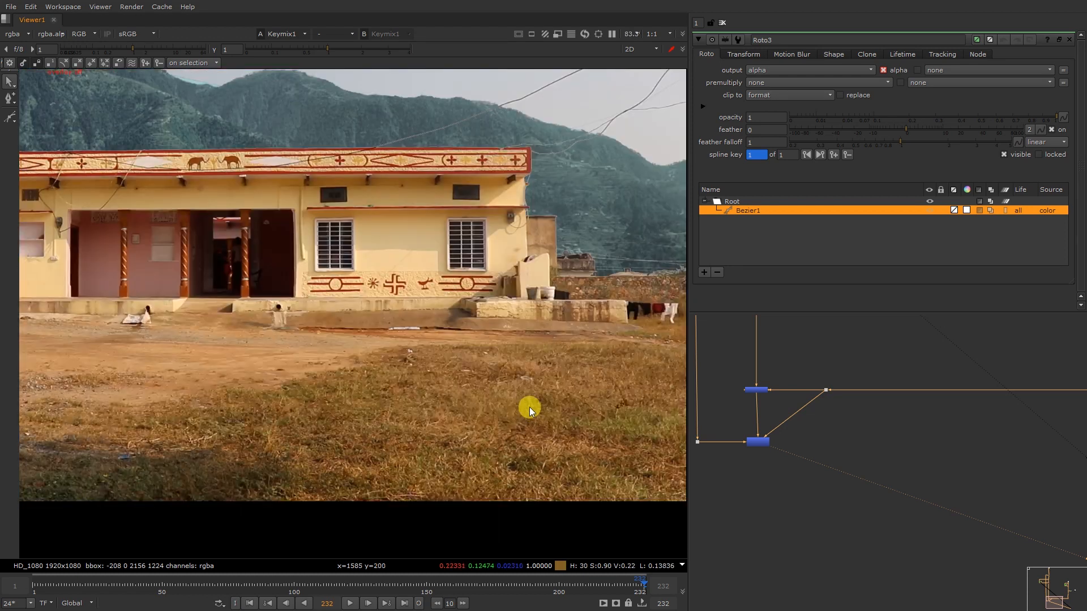
pyautogui.scroll(-3, 892, 410)
pyautogui.scroll(-2, 332, 252)
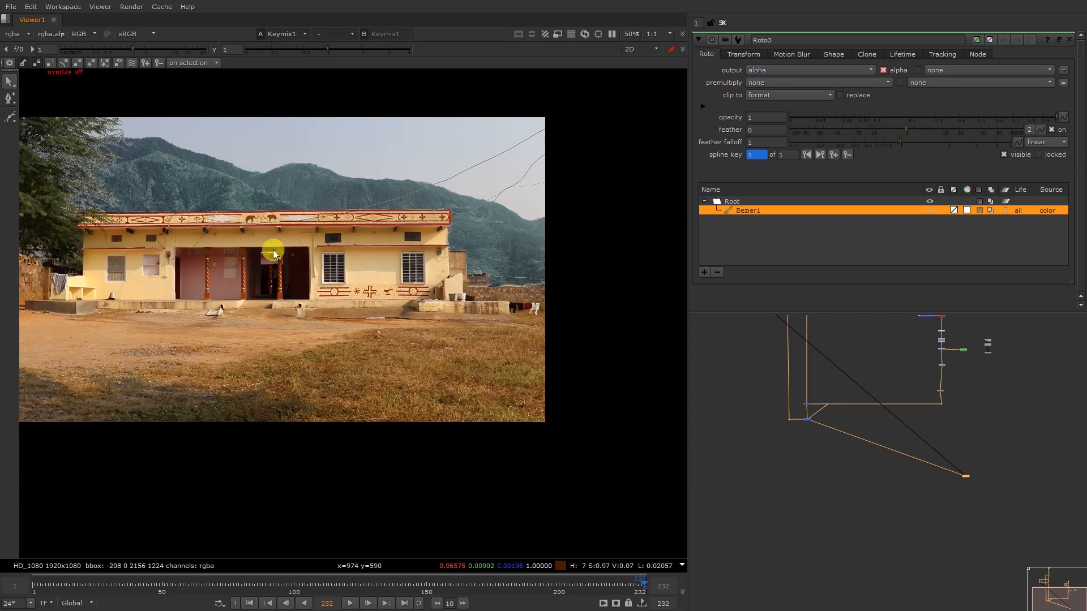
pyautogui.scroll(3, 169, 175)
pyautogui.press('g')
pyautogui.scroll(2, 267, 208)
pyautogui.press('g')
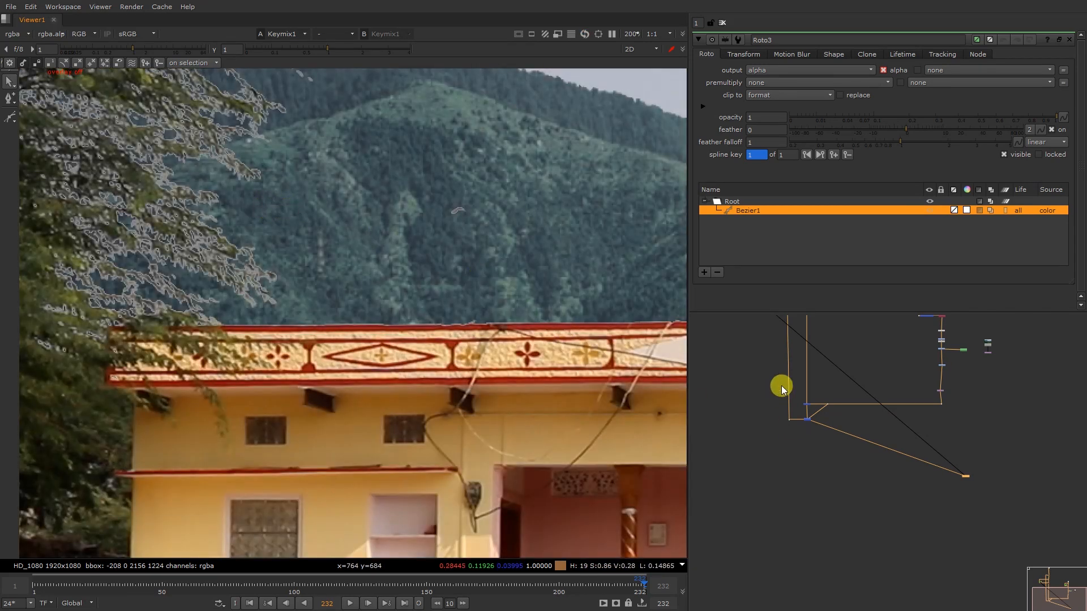
pyautogui.scroll(3, 831, 504)
pyautogui.scroll(11, 839, 502)
pyautogui.scroll(-9, 873, 488)
pyautogui.scroll(2, 887, 480)
pyautogui.scroll(2, 205, 181)
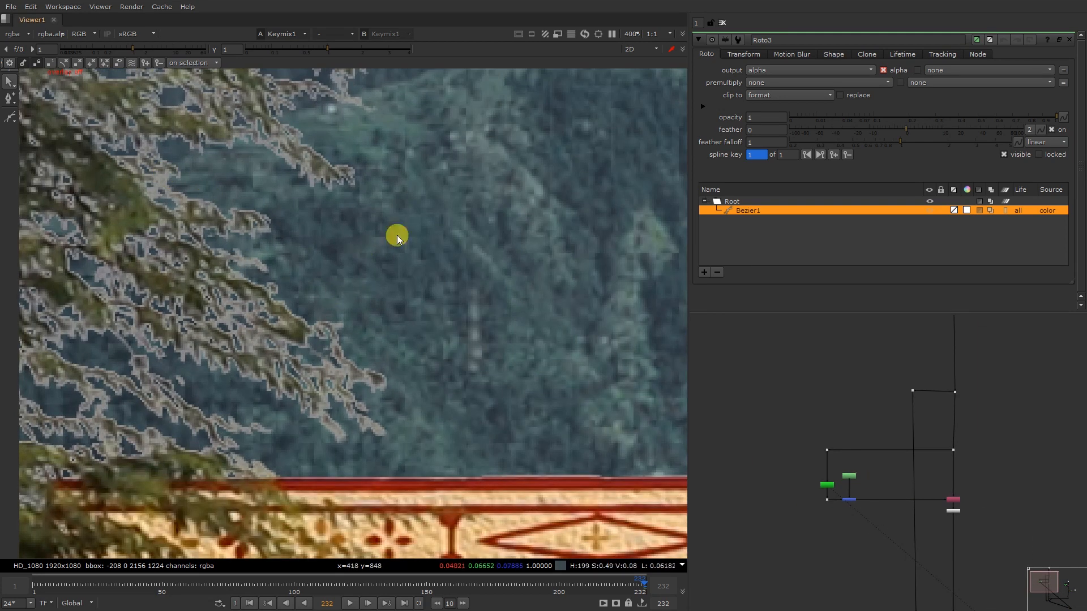
pyautogui.scroll(-2, 305, 245)
pyautogui.scroll(3, 801, 481)
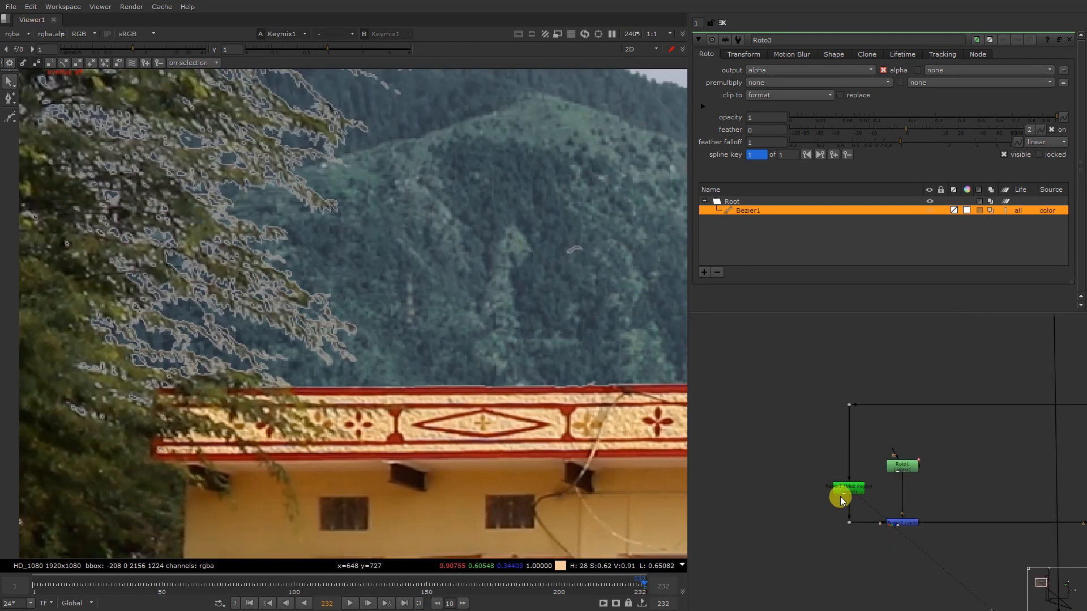
pyautogui.press('r')
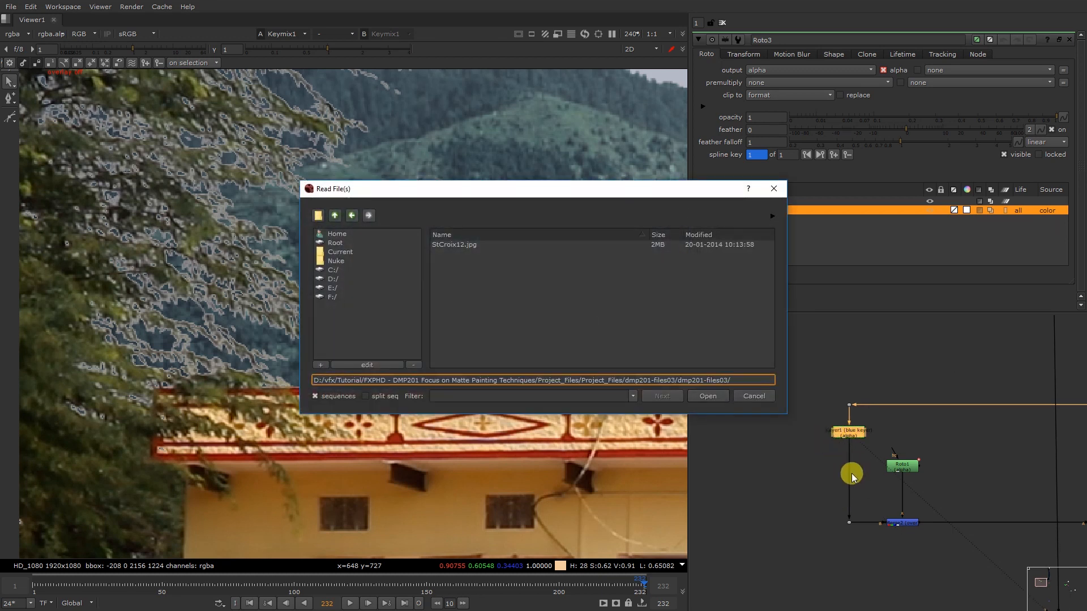
pyautogui.click(754, 396)
pyautogui.scroll(-3, 854, 413)
pyautogui.scroll(5, 854, 420)
pyautogui.press('Tab')
pyautogui.write('ER')
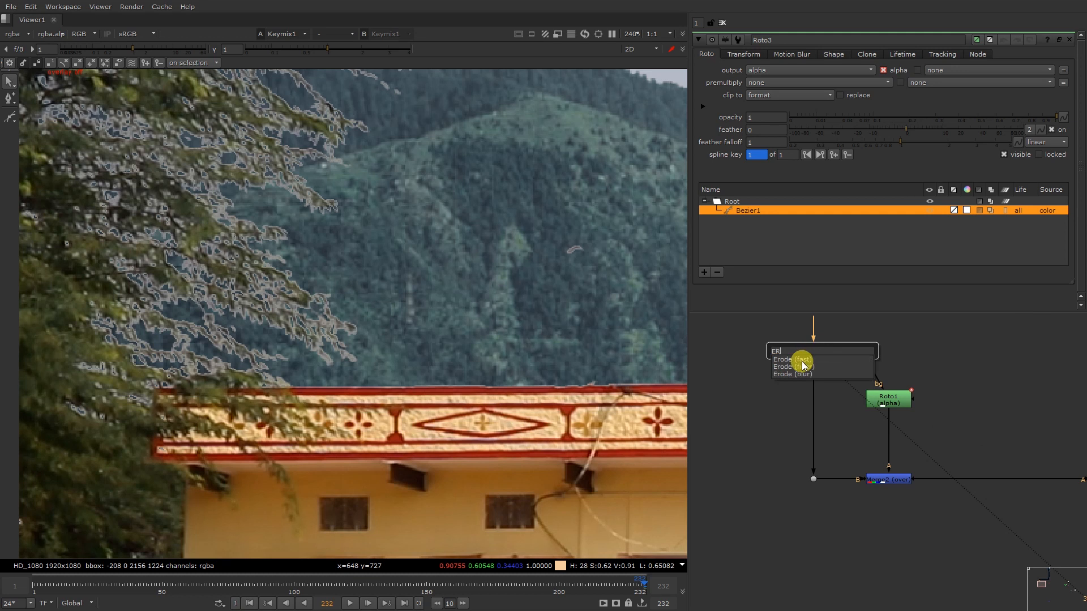
pyautogui.click(802, 361)
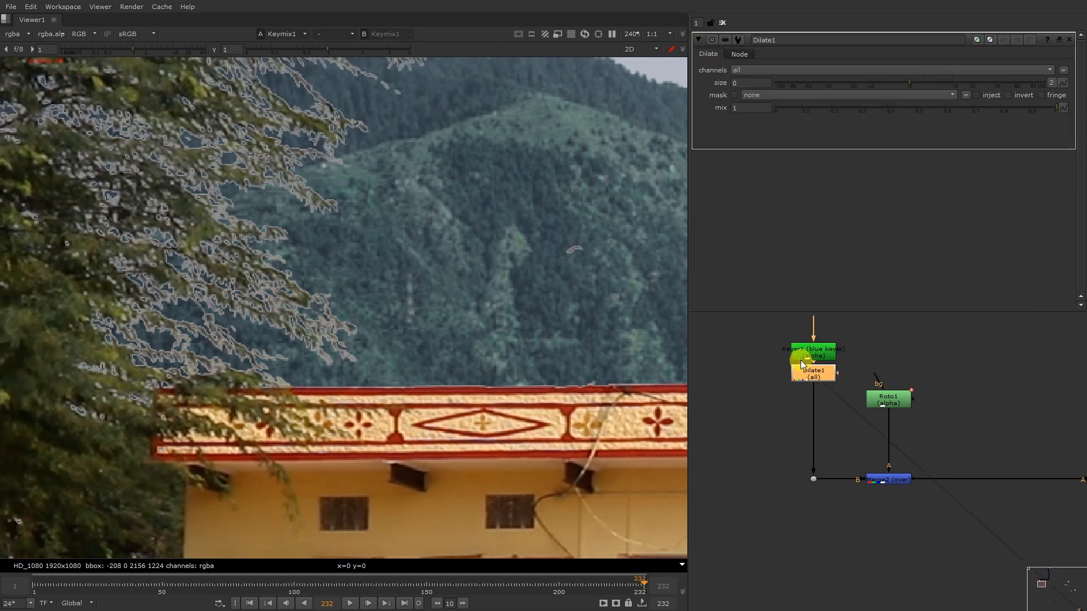
pyautogui.hotkey('ctrl', 'z')
# Add an Erode (filter) node after the blue Keyer and increase its erode size to remove the tree's edge fringe
pyautogui.click(811, 351)
pyautogui.press('Tab')
pyautogui.write('ER')
pyautogui.click(803, 365)
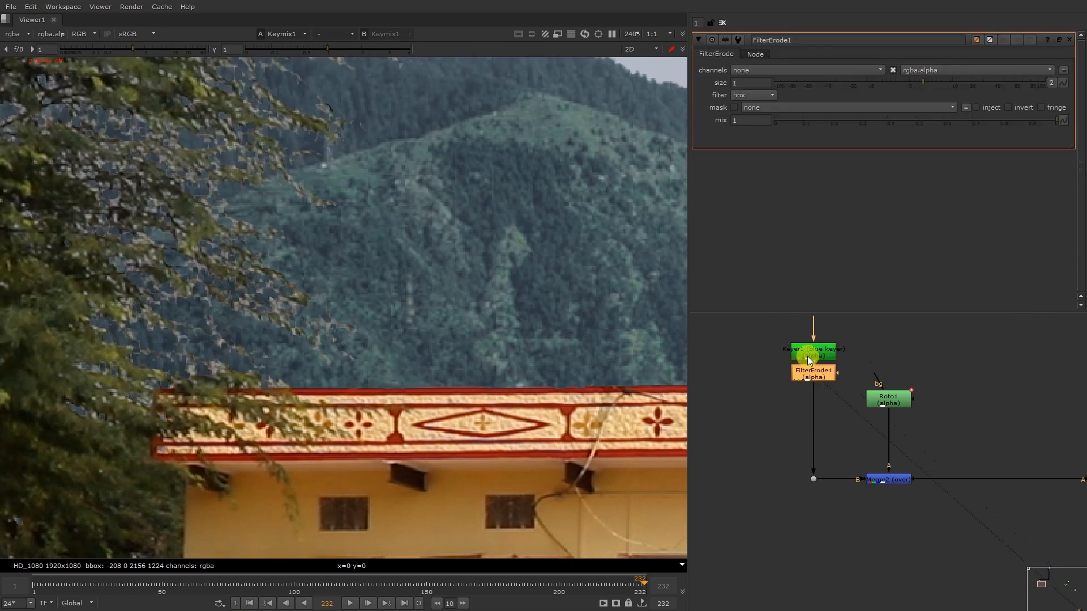
pyautogui.write('6')
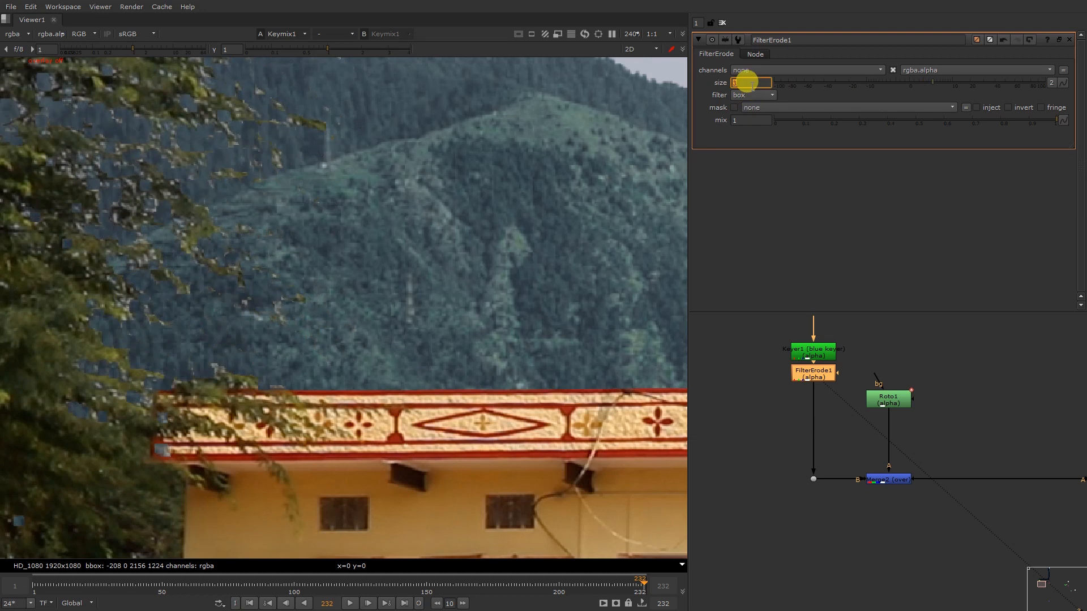
pyautogui.press('Down')
pyautogui.press('Down')
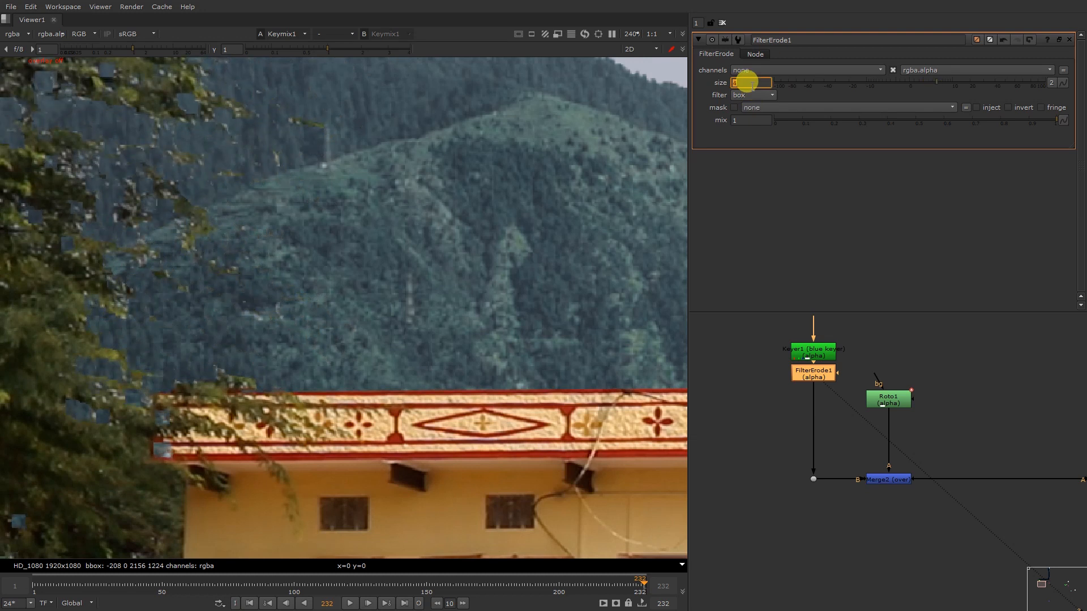
# Create a new Roto node and connect it to the mask input of the FilterErode
pyautogui.scroll(-1, 783, 376)
pyautogui.moveTo(784, 375); pyautogui.dragTo(866, 389, button='middle')
pyautogui.click(819, 374)
pyautogui.press('o')
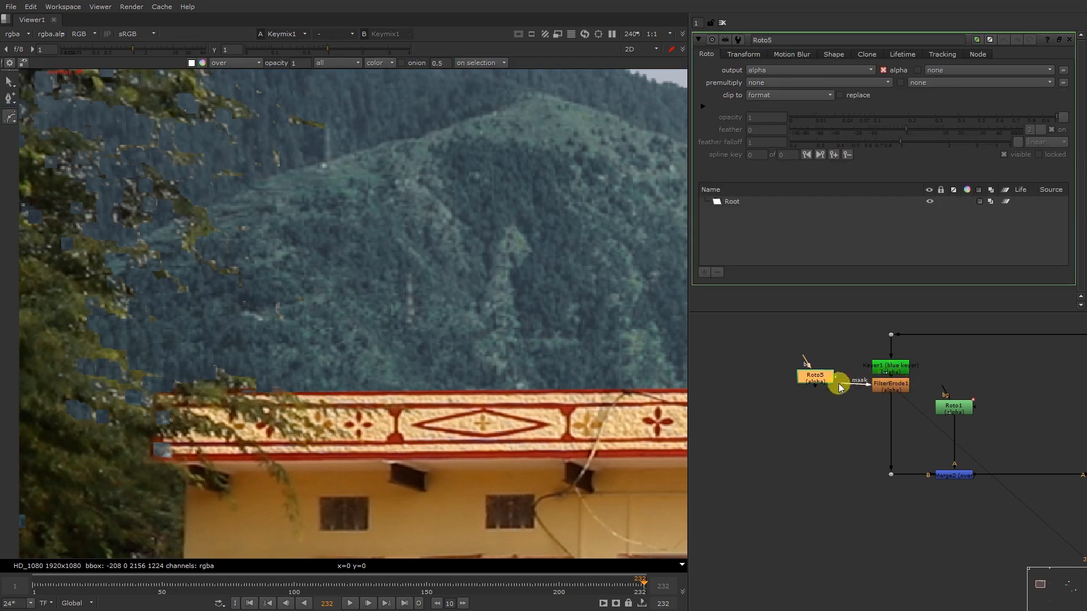
pyautogui.moveTo(849, 385); pyautogui.dragTo(818, 377)
# Draw a closed Bezier around the upper tree branches overlapping the mountain to limit the erode
pyautogui.scroll(-4, 97, 213)
pyautogui.rightClick(304, 193)
pyautogui.click(304, 192)
pyautogui.click(306, 225)
pyautogui.click(392, 218)
pyautogui.click(437, 243)
pyautogui.click(445, 312)
pyautogui.click(395, 356)
pyautogui.click(327, 362)
pyautogui.click(267, 352)
pyautogui.click(255, 274)
pyautogui.click(305, 227)
# Smooth all points of the tree Bezier, adjust its lower edge, and hide the roto overlay
pyautogui.moveTo(187, 179); pyautogui.dragTo(546, 454)
pyautogui.press('z')
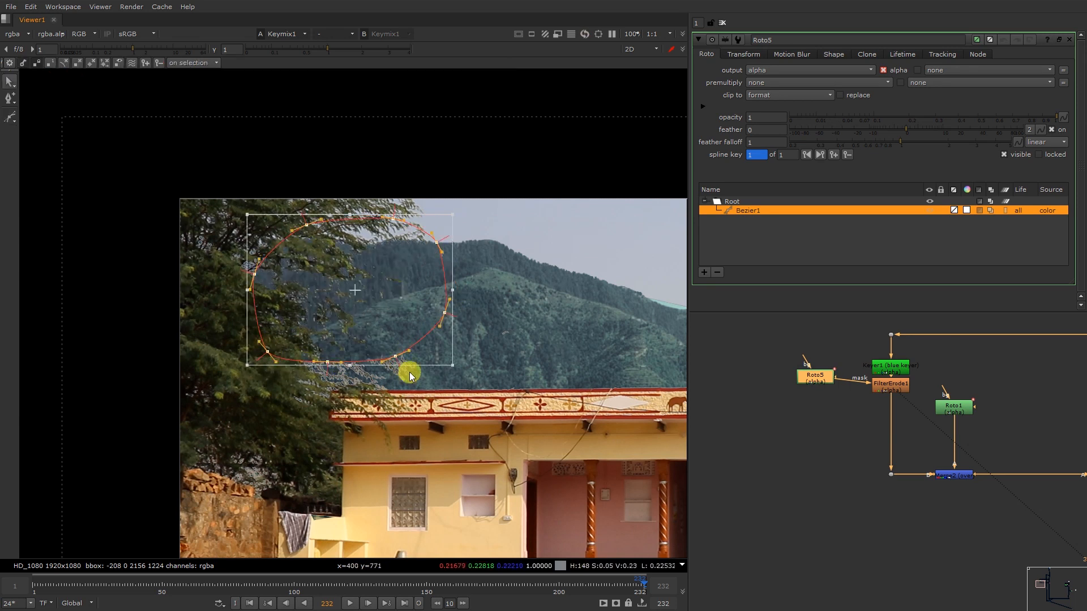
pyautogui.moveTo(403, 367); pyautogui.dragTo(414, 397)
pyautogui.press('o')
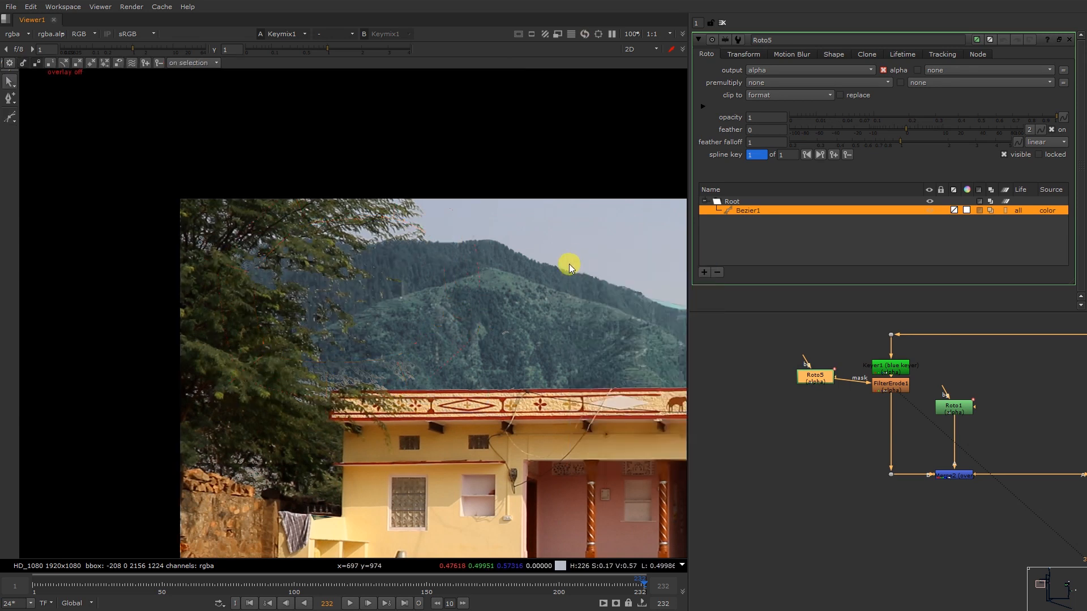
# Inspect the eroded tree edge and toggle the Keymix off and on to compare it with the original plate
pyautogui.scroll(5, 422, 250)
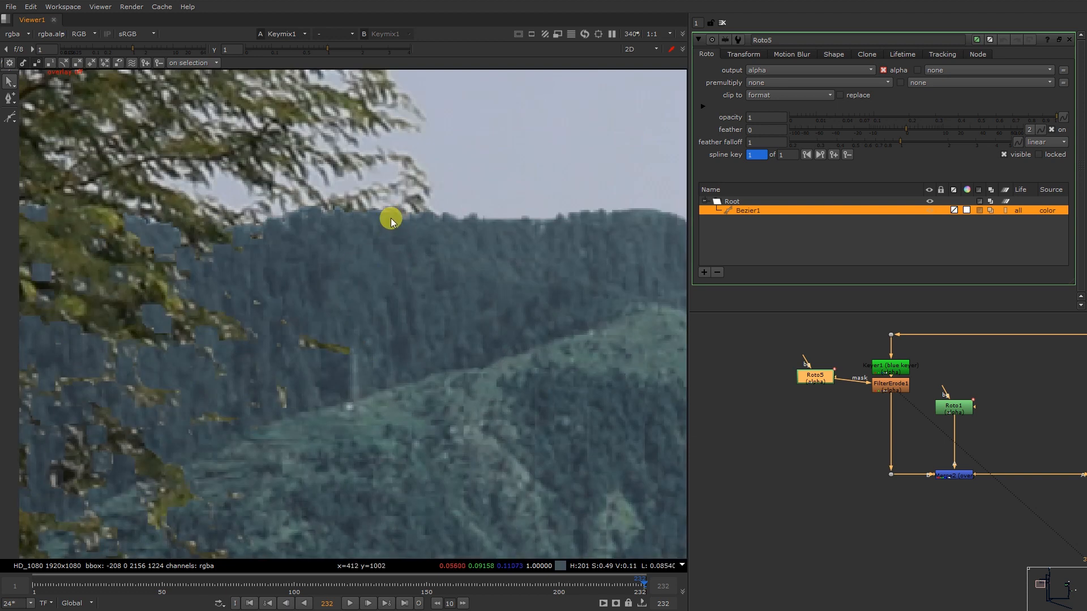
pyautogui.scroll(-2, 288, 271)
pyautogui.scroll(-6, 924, 441)
pyautogui.moveTo(976, 498); pyautogui.dragTo(888, 359, button='middle')
pyautogui.scroll(4, 906, 491)
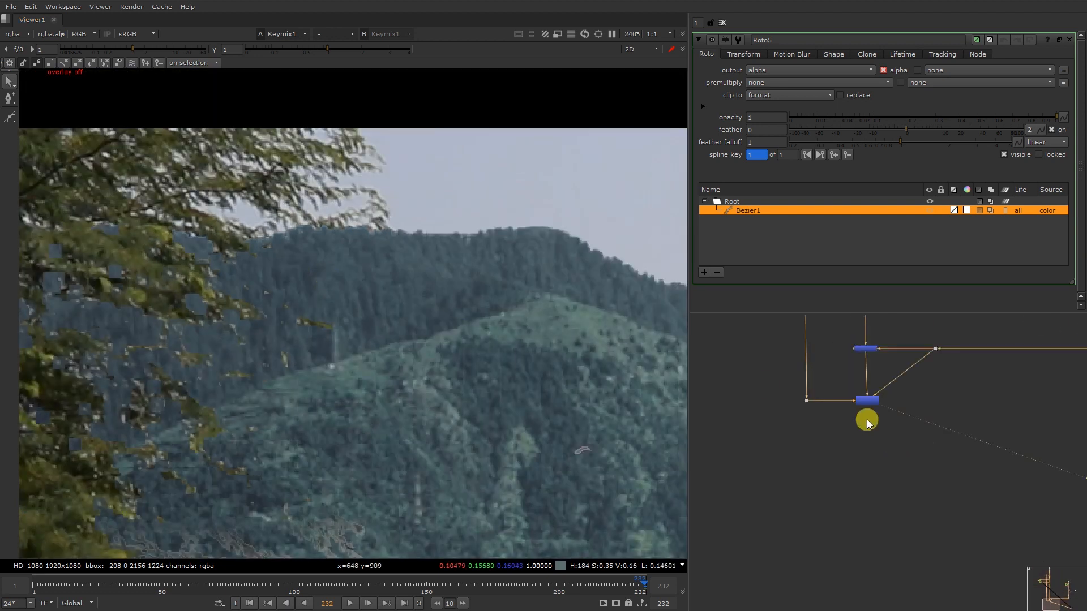
pyautogui.click(867, 399)
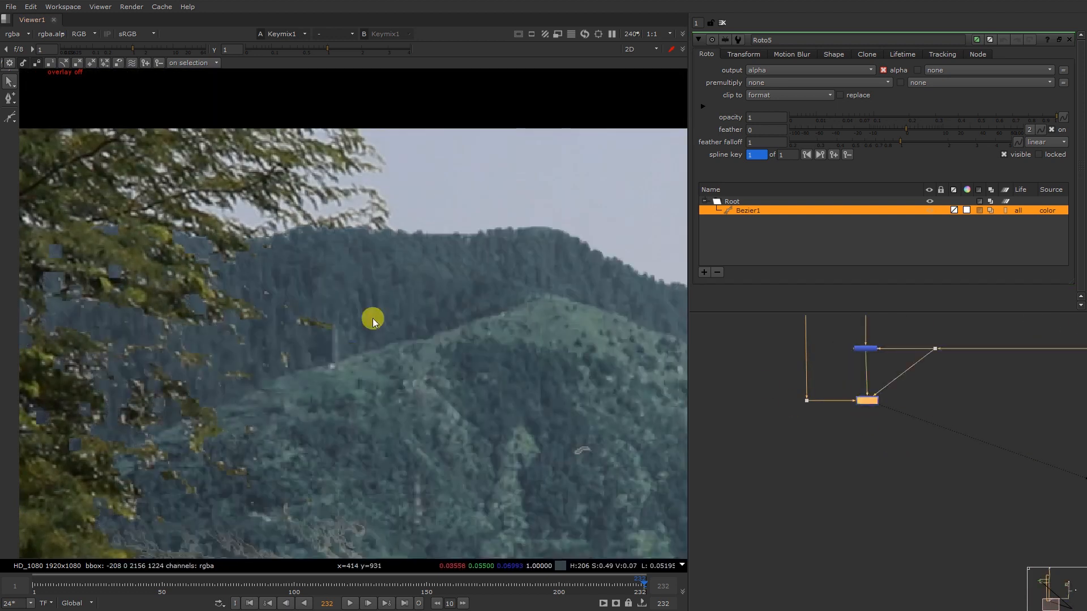
pyautogui.press('d')
pyautogui.press('d')
pyautogui.press('d')
pyautogui.press('d')
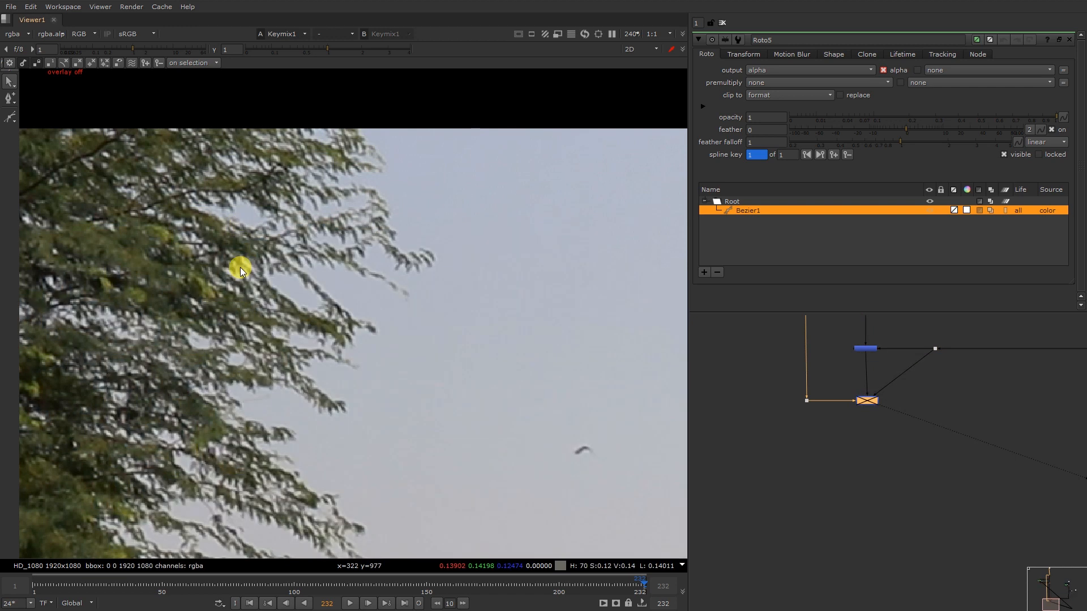
pyautogui.scroll(5, 885, 414)
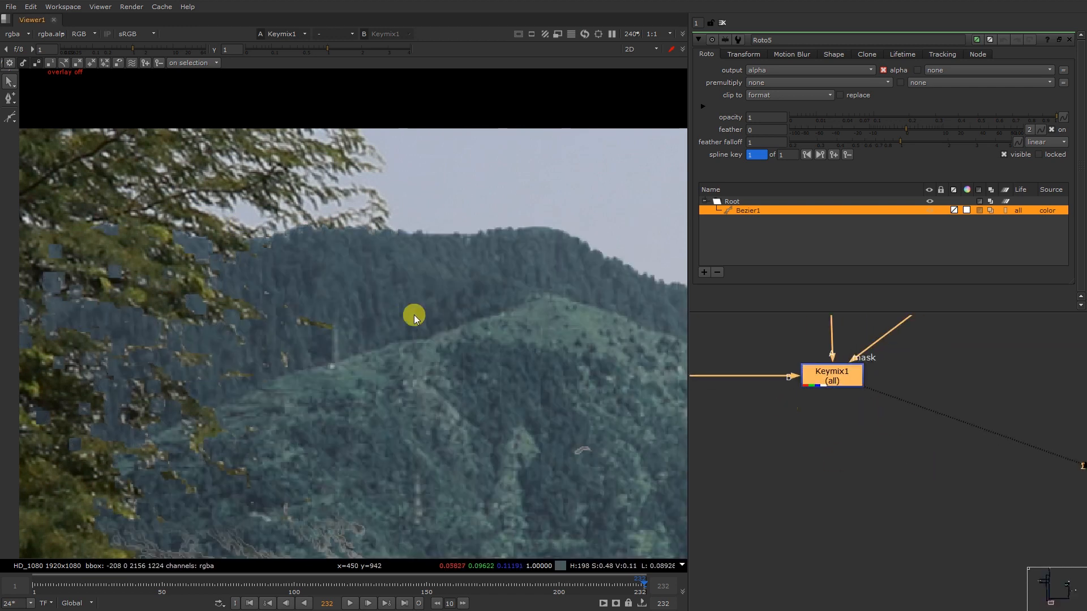
# Review the whole composite at the Keymix output, then the tree branches against the mountain up close
pyautogui.press('f')
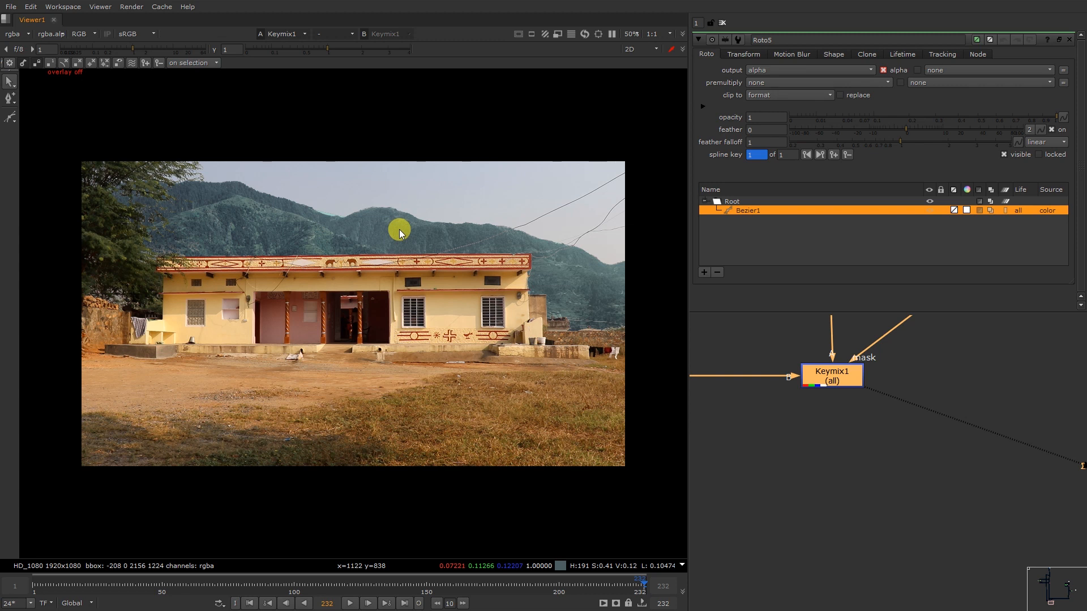
pyautogui.scroll(-5, 902, 396)
pyautogui.moveTo(948, 388); pyautogui.dragTo(920, 420, button='middle')
pyautogui.moveTo(896, 362); pyautogui.dragTo(946, 420)
pyautogui.press('1')
pyautogui.scroll(3, 817, 424)
pyautogui.click(877, 423)
pyautogui.press('1')
pyautogui.rightClick(269, 198)
pyautogui.click(250, 217)
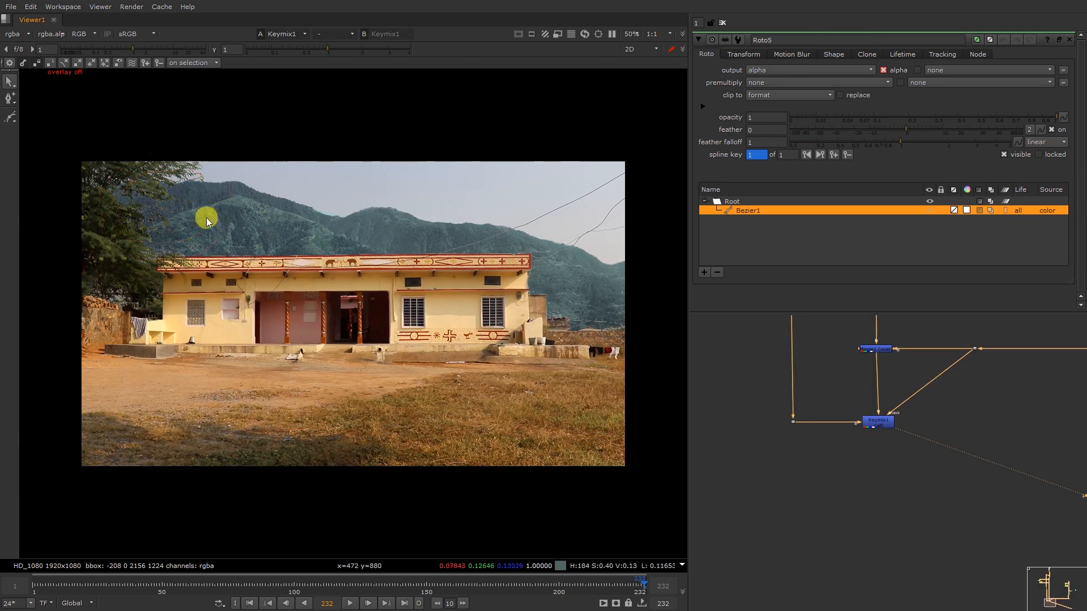
pyautogui.scroll(8, 191, 216)
pyautogui.moveTo(123, 223); pyautogui.dragTo(419, 267, button='middle')
pyautogui.moveTo(353, 200); pyautogui.dragTo(393, 262, button='middle')
# Open the Grade node below the ColorCorrect and toggle it off and on to compare its effect on the mountain
pyautogui.moveTo(905, 457); pyautogui.dragTo(874, 525, button='middle')
pyautogui.scroll(3, 841, 515)
pyautogui.scroll(-4, 842, 516)
pyautogui.scroll(11, 959, 524)
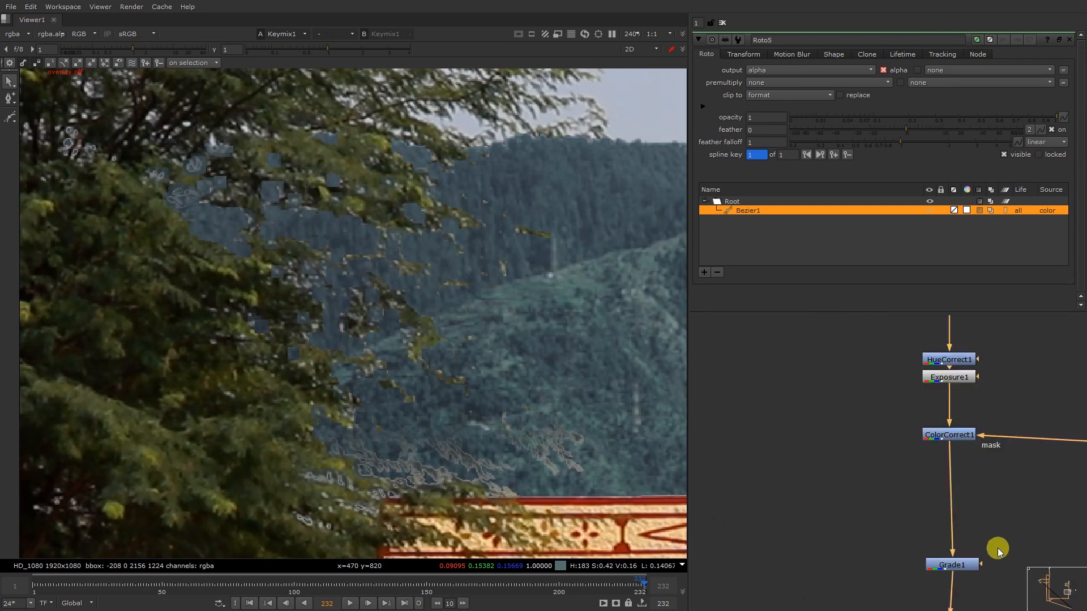
pyautogui.scroll(1, 988, 548)
pyautogui.moveTo(988, 547); pyautogui.dragTo(949, 493, button='middle')
pyautogui.doubleClick(906, 512)
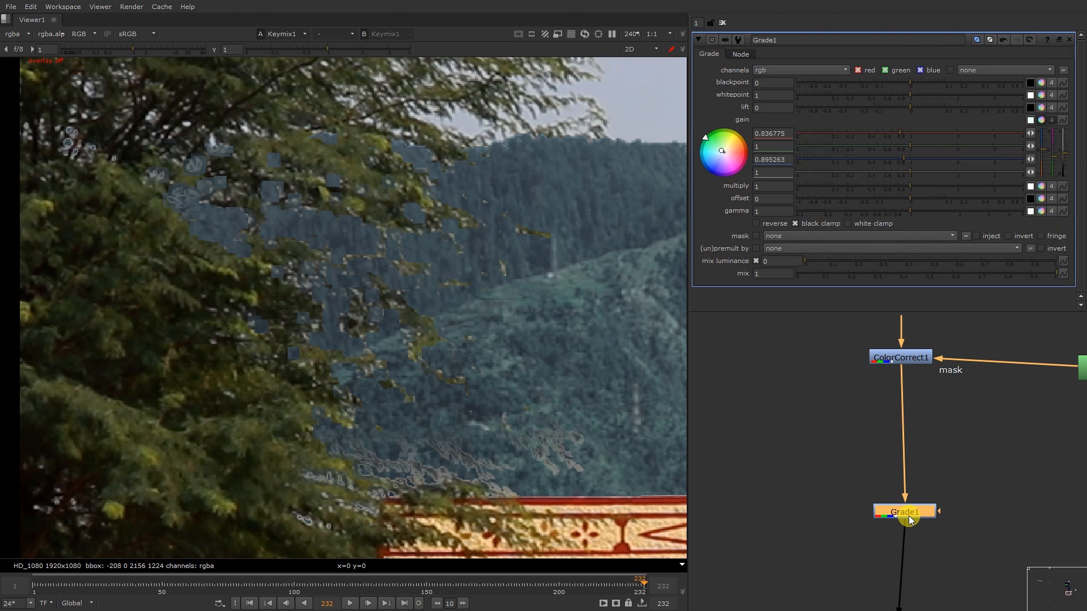
pyautogui.press('d')
pyautogui.scroll(-6, 432, 303)
pyautogui.press('f')
pyautogui.press('d')
pyautogui.scroll(8, 151, 216)
# Raise the Grade's blackpoint to 0.009 while viewing the red channel of the composite, and return to the full RGB view
pyautogui.press('r')
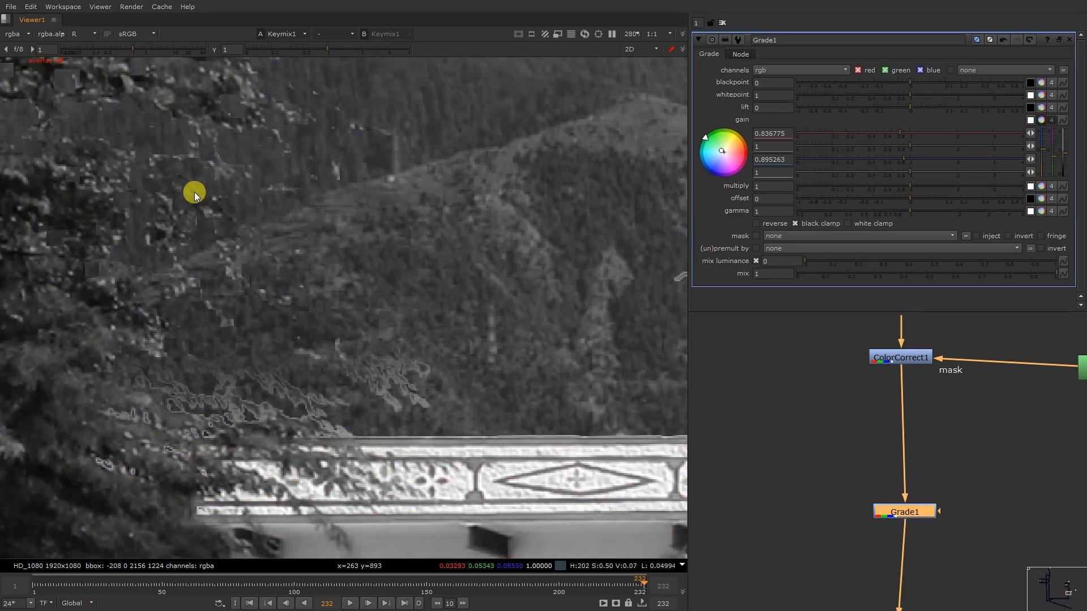
pyautogui.scroll(-4, 189, 208)
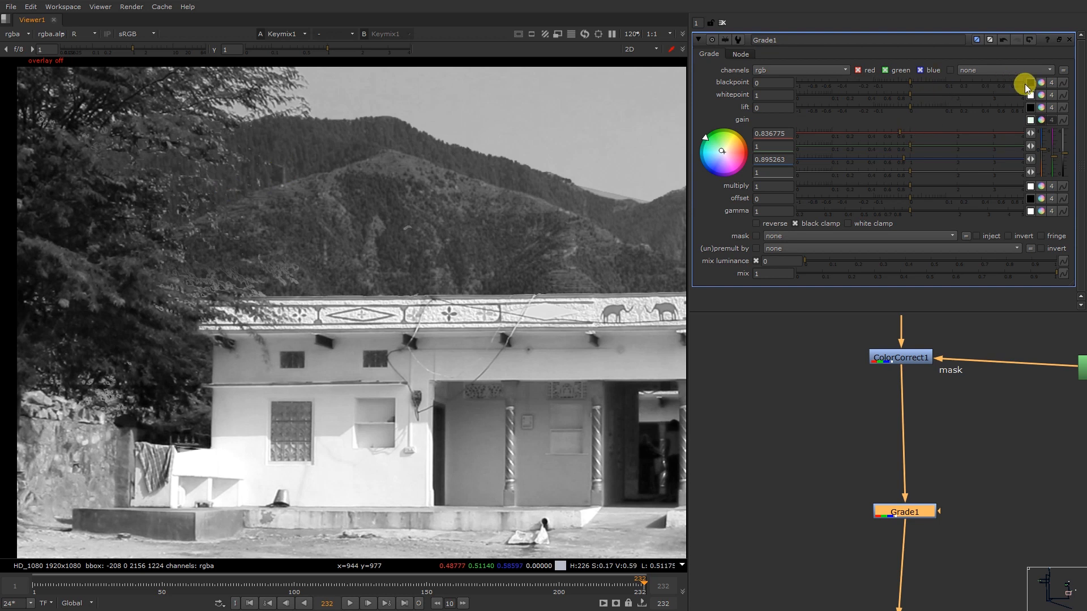
pyautogui.click(1041, 83)
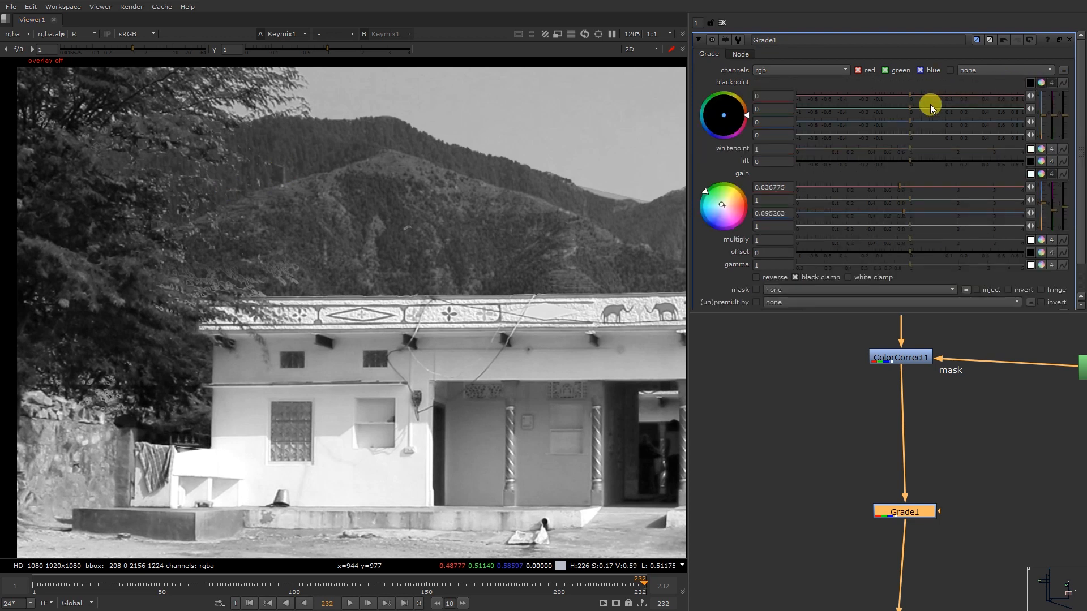
pyautogui.click(1042, 83)
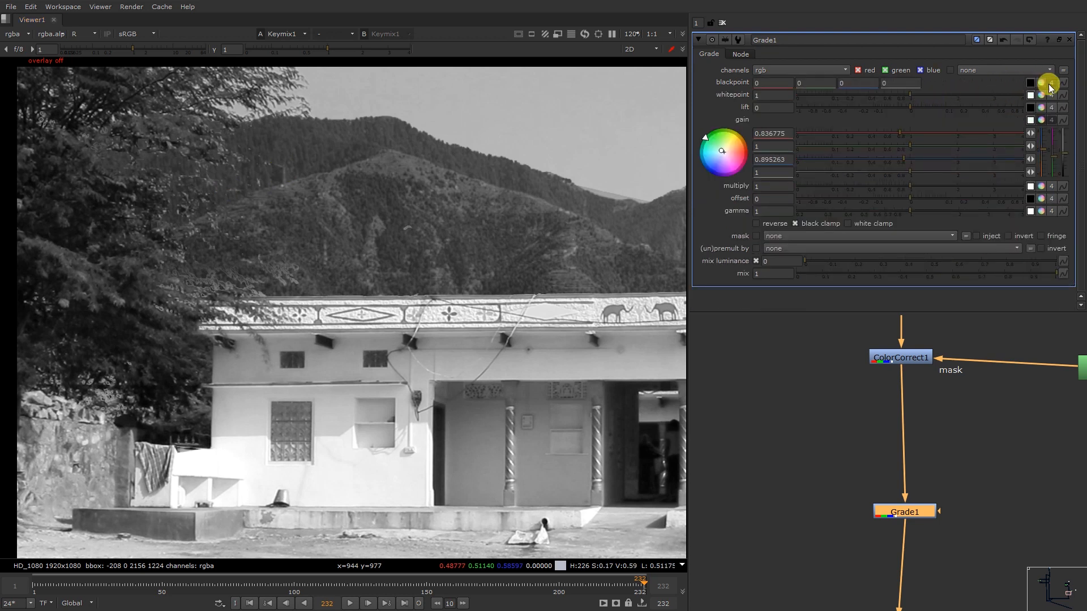
pyautogui.click(1051, 83)
pyautogui.moveTo(921, 85); pyautogui.dragTo(923, 87)
pyautogui.press('r')
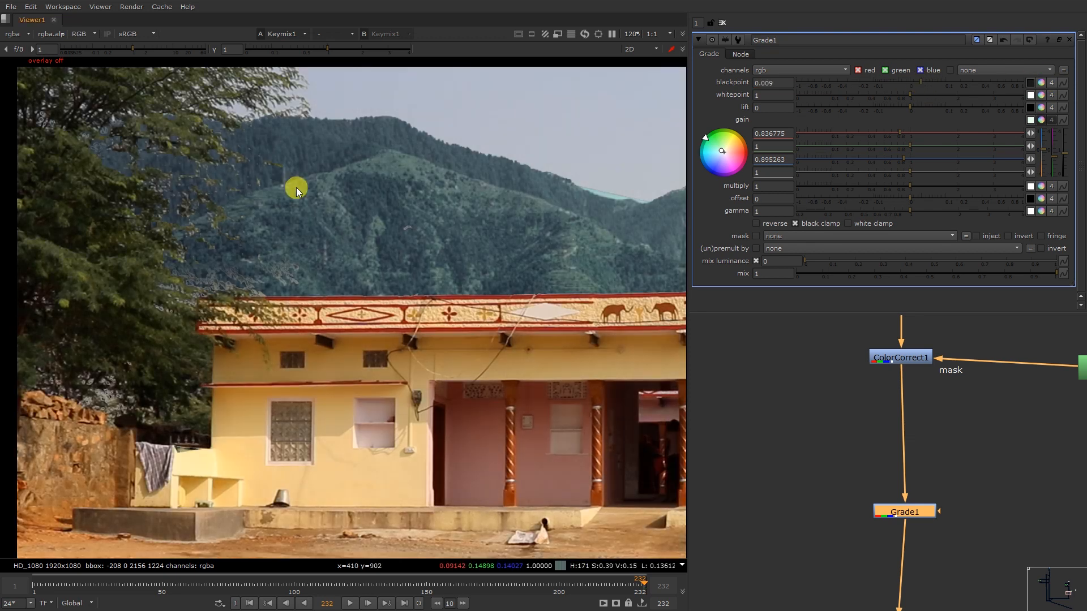
# Compare the mountain with the footage in the red, green and blue channels, and set the Grade's blue gain to 0.64
pyautogui.press('r')
pyautogui.press('g')
pyautogui.press('g')
pyautogui.press('b')
pyautogui.press('b')
pyautogui.press('g')
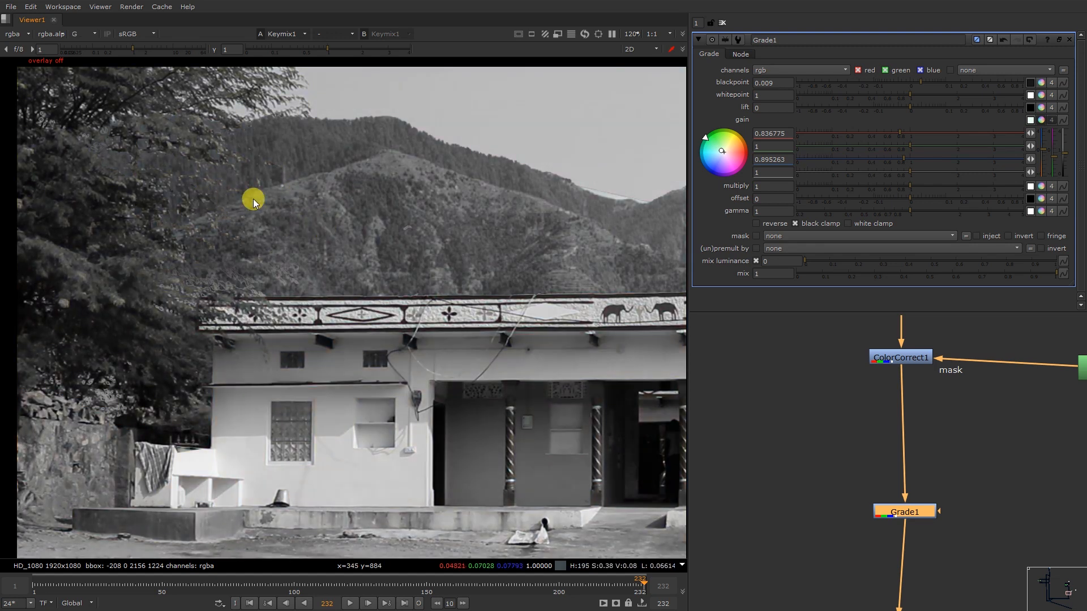
pyautogui.press('g')
pyautogui.press('g')
pyautogui.press('b')
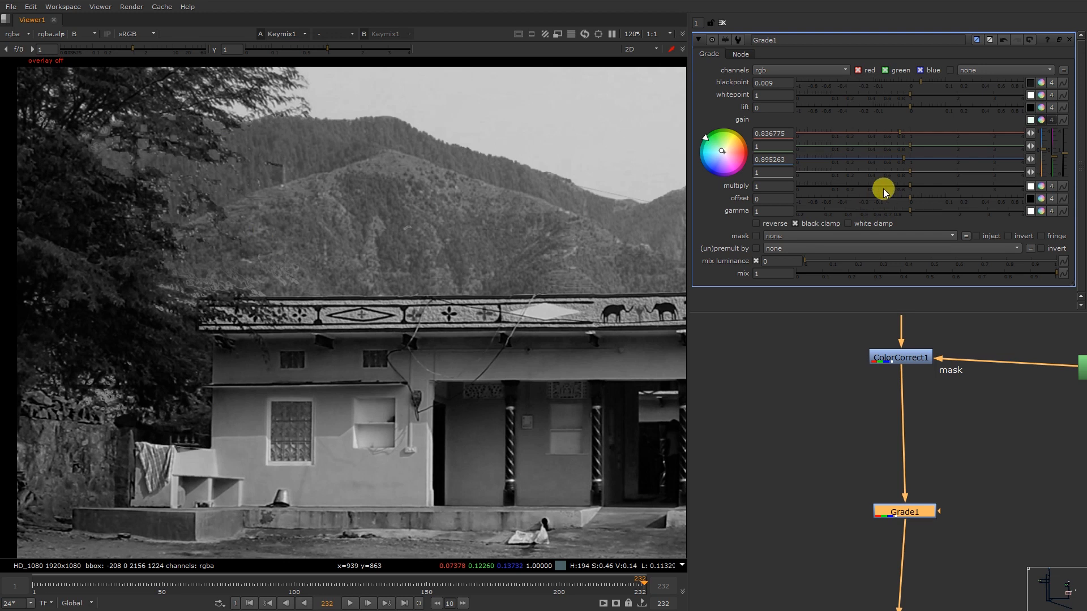
pyautogui.moveTo(896, 159)
pyautogui.mouseDown()
pyautogui.moveTo(874, 165)
pyautogui.moveTo(887, 161)
pyautogui.mouseUp()
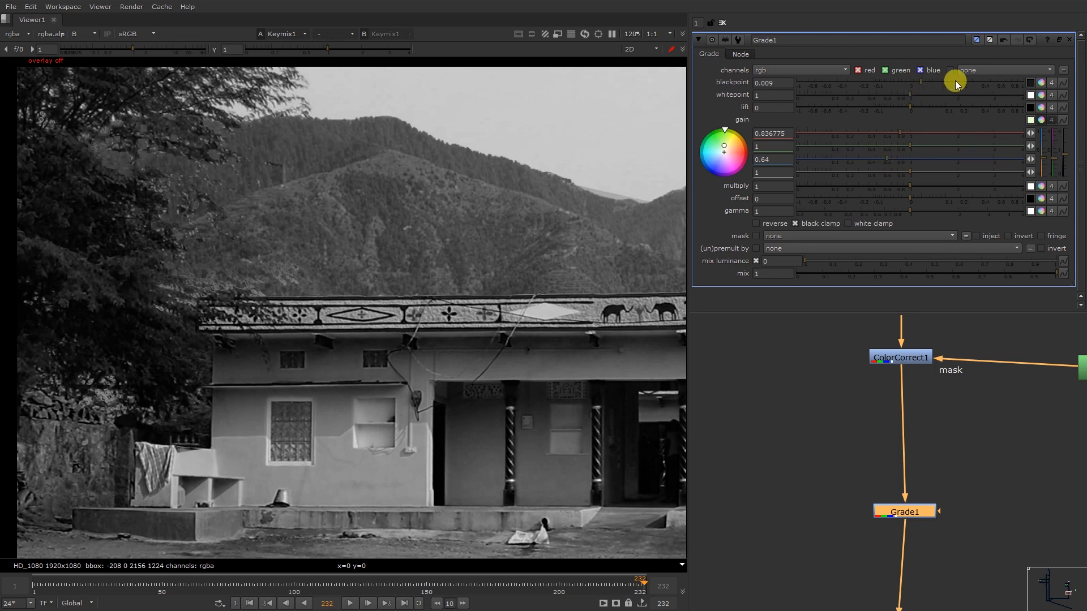
# Split the Grade's blackpoint into separate channels, set its blue value to 0.036, and check the result in red and full RGB
pyautogui.click(1041, 83)
pyautogui.click(932, 121)
pyautogui.moveTo(934, 125); pyautogui.dragTo(928, 126)
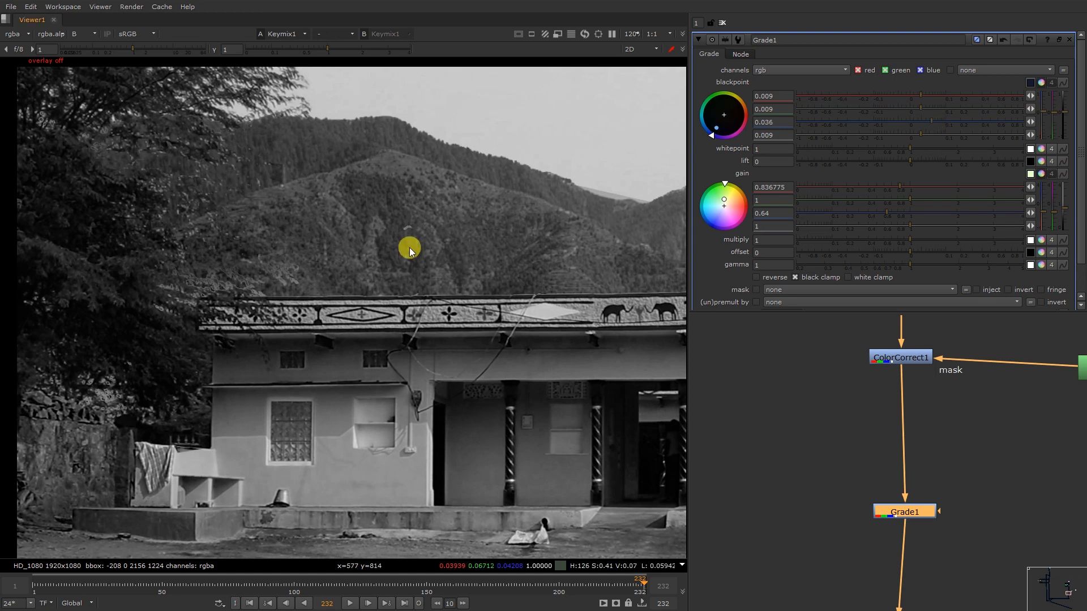
pyautogui.press('r')
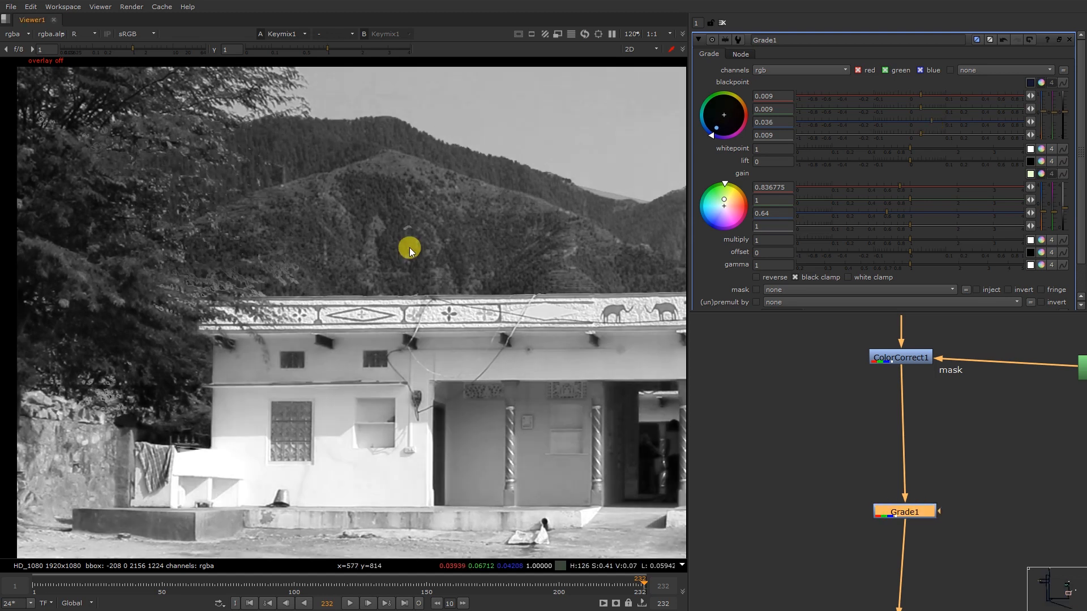
pyautogui.press('r')
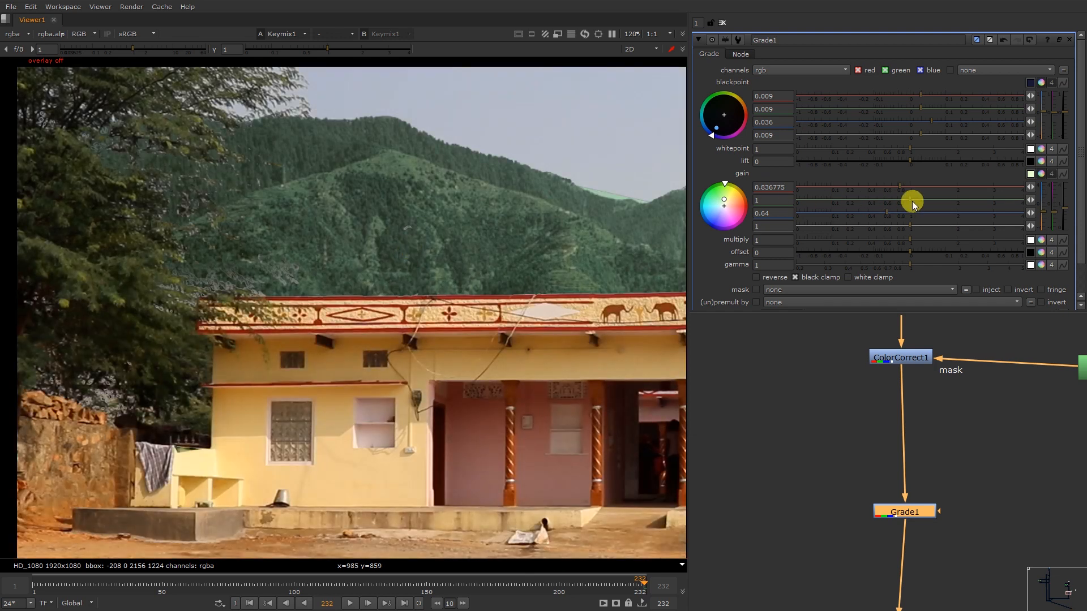
pyautogui.moveTo(912, 201); pyautogui.dragTo(895, 199)
pyautogui.hotkey('ctrl', 'z')
pyautogui.hotkey('ctrl', 'z')
# Set the Grade's red gain to 0.81 and green gain to 0.77, checking single channels and the whole frame in RGB
pyautogui.press('r')
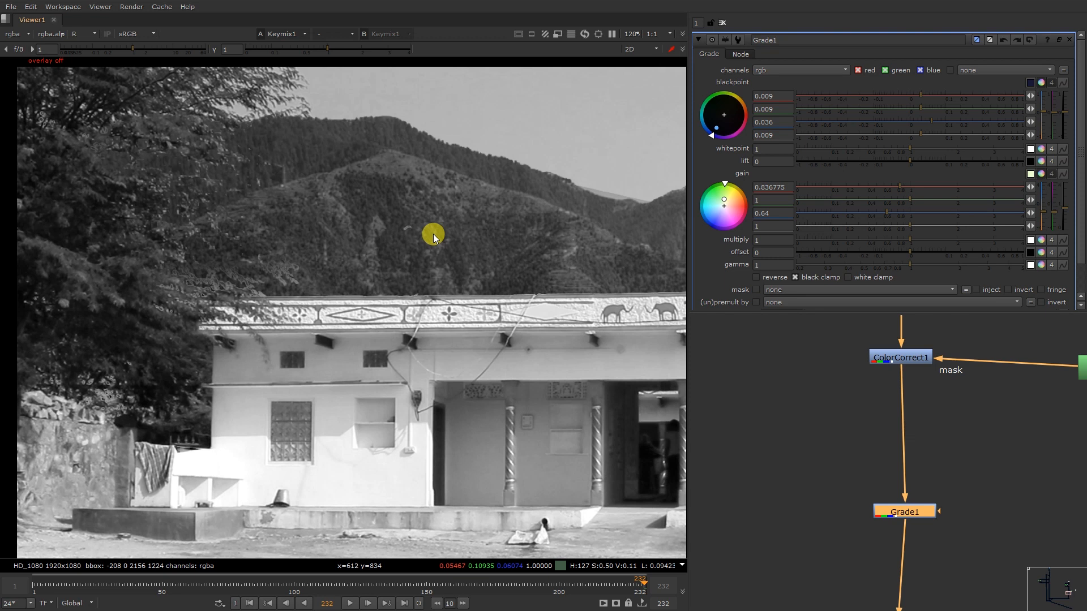
pyautogui.moveTo(906, 189); pyautogui.dragTo(895, 200)
pyautogui.press('g')
pyautogui.press('g')
pyautogui.scroll(-6, 383, 228)
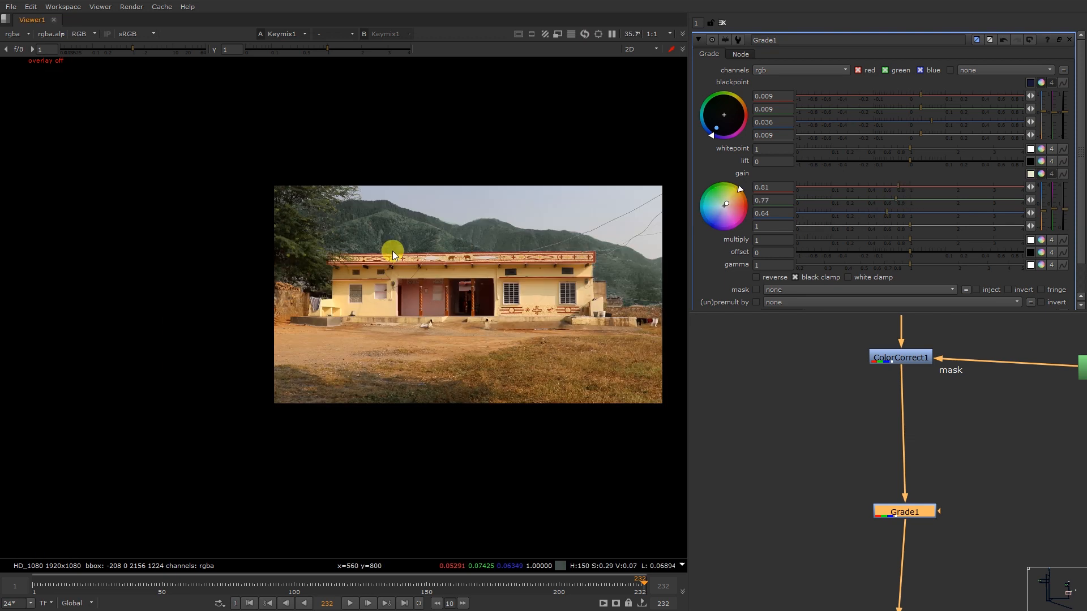
pyautogui.press('f')
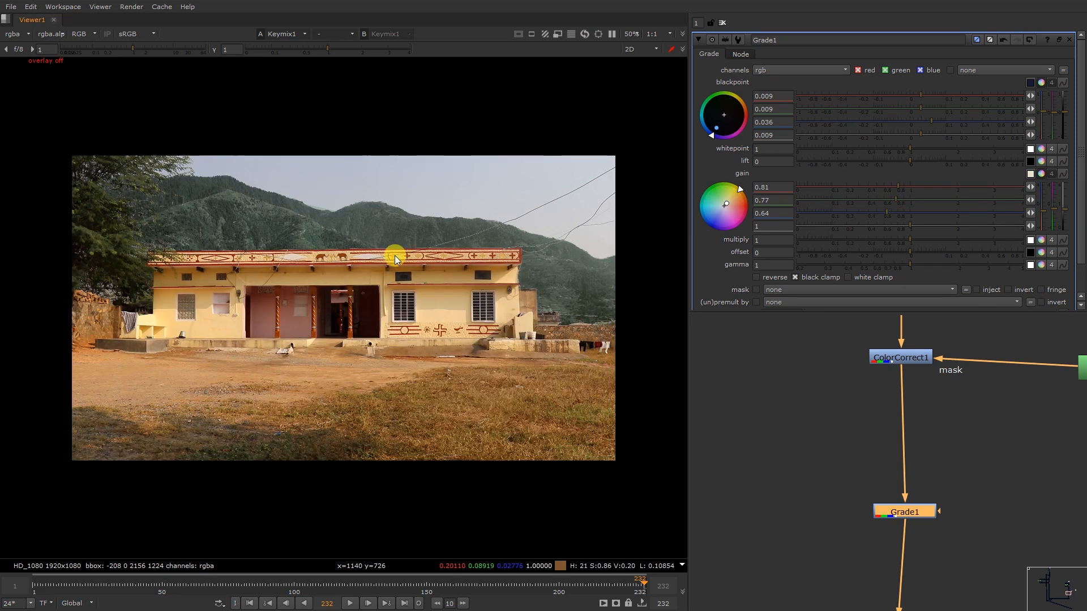
# Toggle the Grade off and on to compare its effect on the whole composite
pyautogui.press('d')
pyautogui.press('d')
pyautogui.press('d')
pyautogui.press('d')
# Select the color nodes from HueCorrect through Grade and toggle them off and on together to compare the mountain's overall color match
pyautogui.scroll(-2, 924, 442)
pyautogui.scroll(-2, 924, 442)
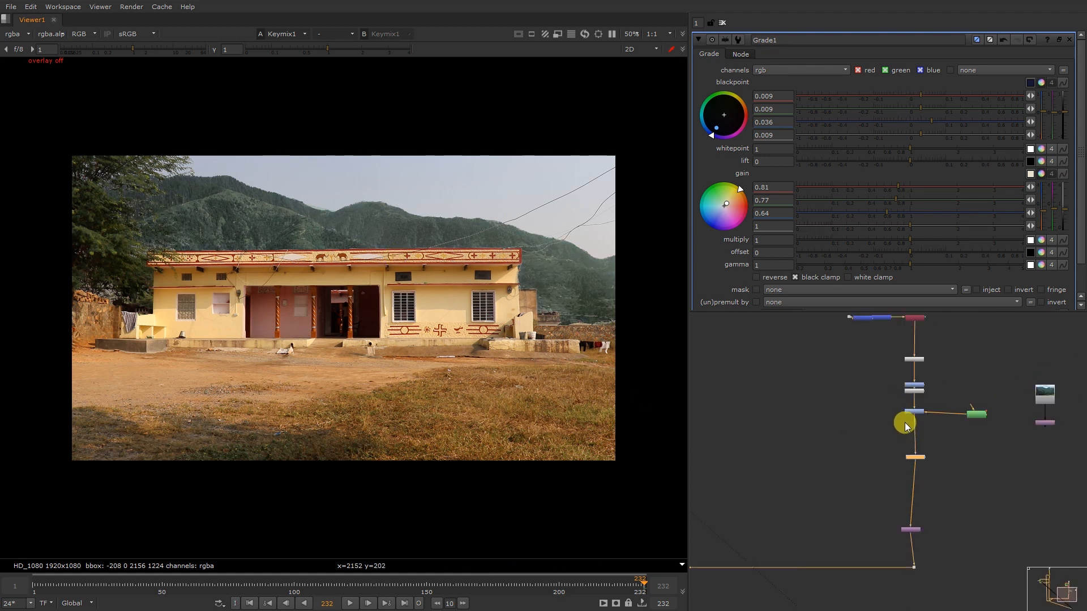
pyautogui.moveTo(877, 376); pyautogui.dragTo(940, 478)
pyautogui.press('d')
pyautogui.press('d')
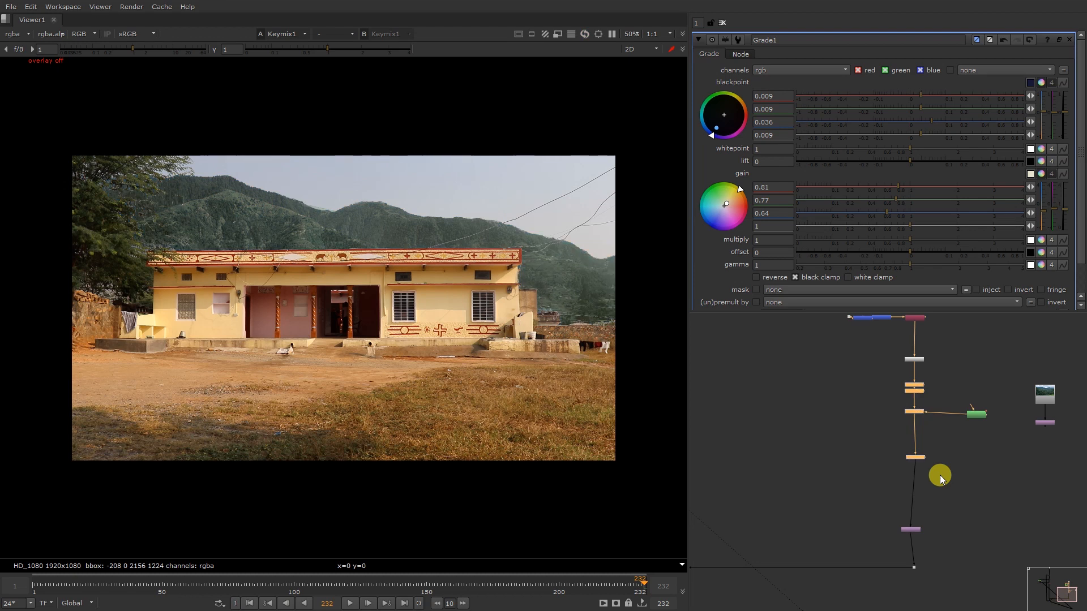
pyautogui.press('d')
pyautogui.press('d')
pyautogui.press('d')
pyautogui.press('d')
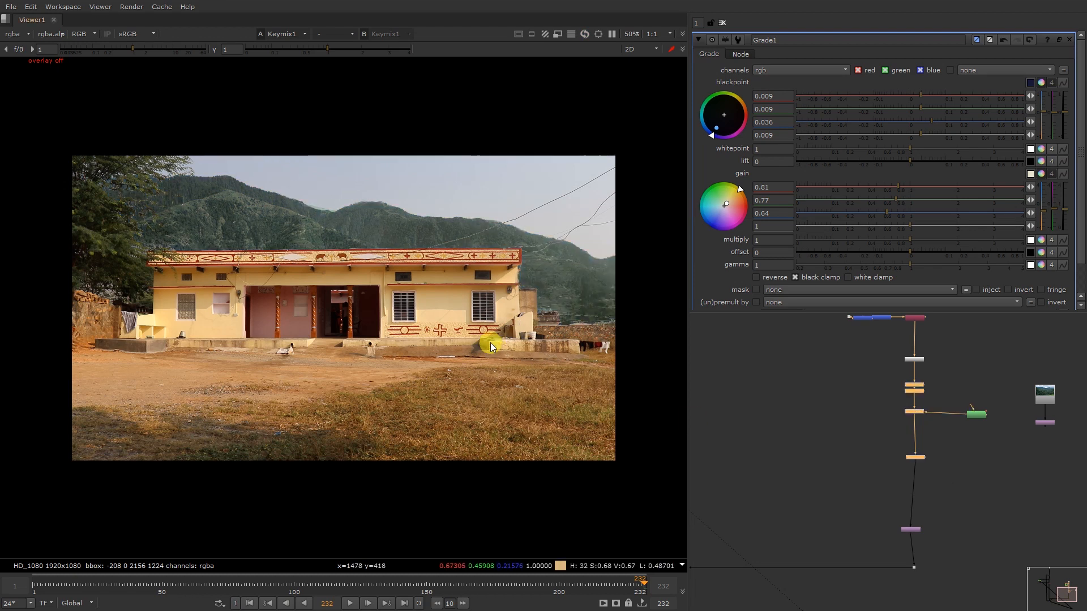
pyautogui.press('d')
pyautogui.press('d')
pyautogui.press('d')
pyautogui.press('d')
pyautogui.press('d')
pyautogui.press('d')
pyautogui.press('d')
pyautogui.press('d')
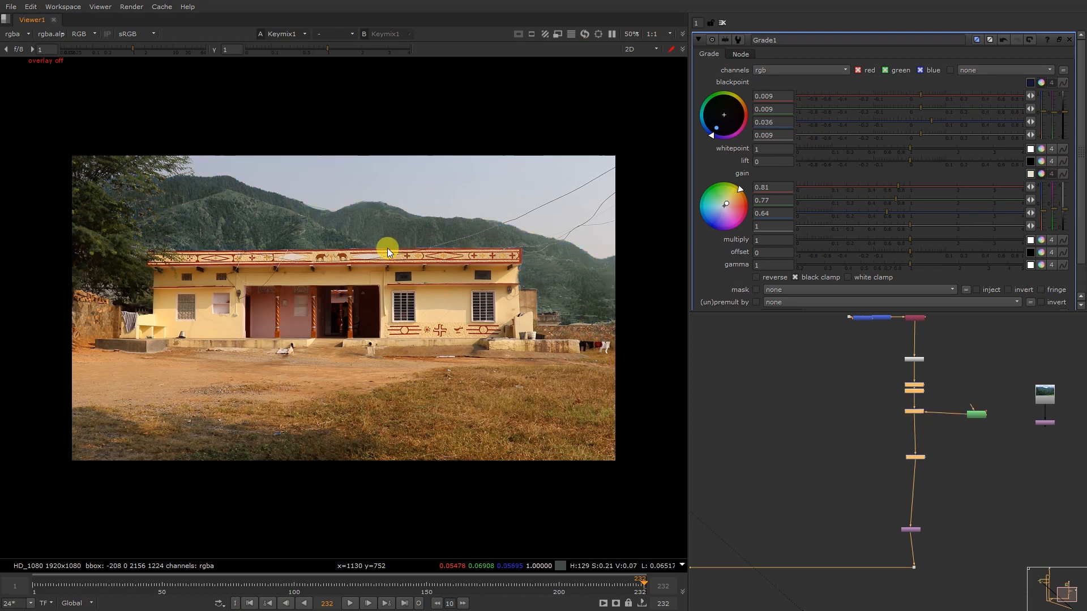
# Examine the tree edges, the roofline and the graded mountain up close in the composite
pyautogui.scroll(6, 194, 224)
pyautogui.moveTo(38, 131); pyautogui.dragTo(166, 210, button='middle')
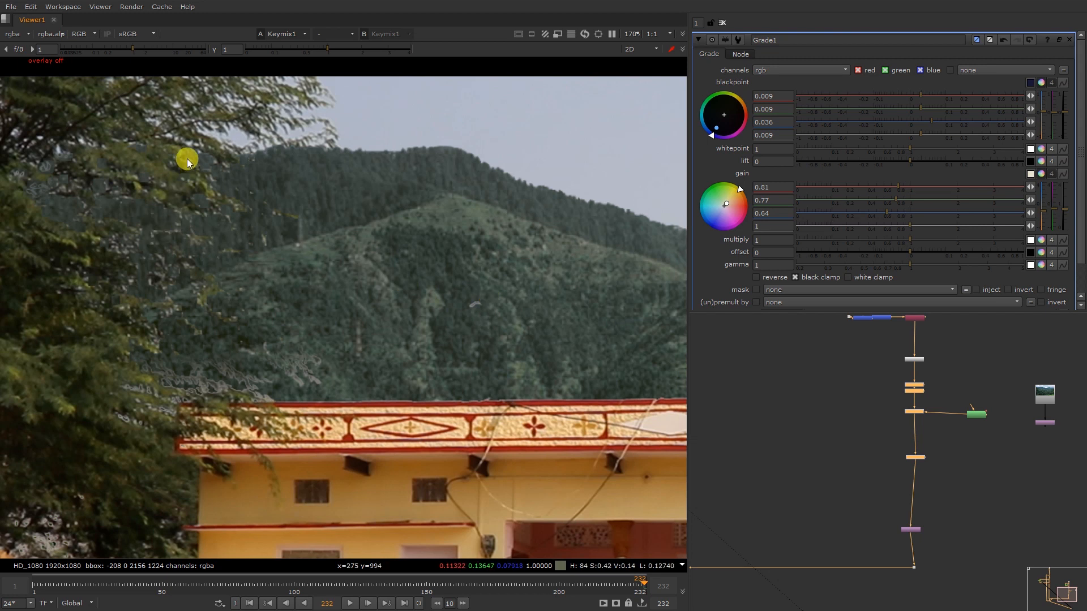
pyautogui.scroll(3, 187, 158)
pyautogui.moveTo(171, 139); pyautogui.dragTo(202, 167, button='middle')
pyautogui.scroll(-8, 272, 226)
pyautogui.scroll(6, 204, 334)
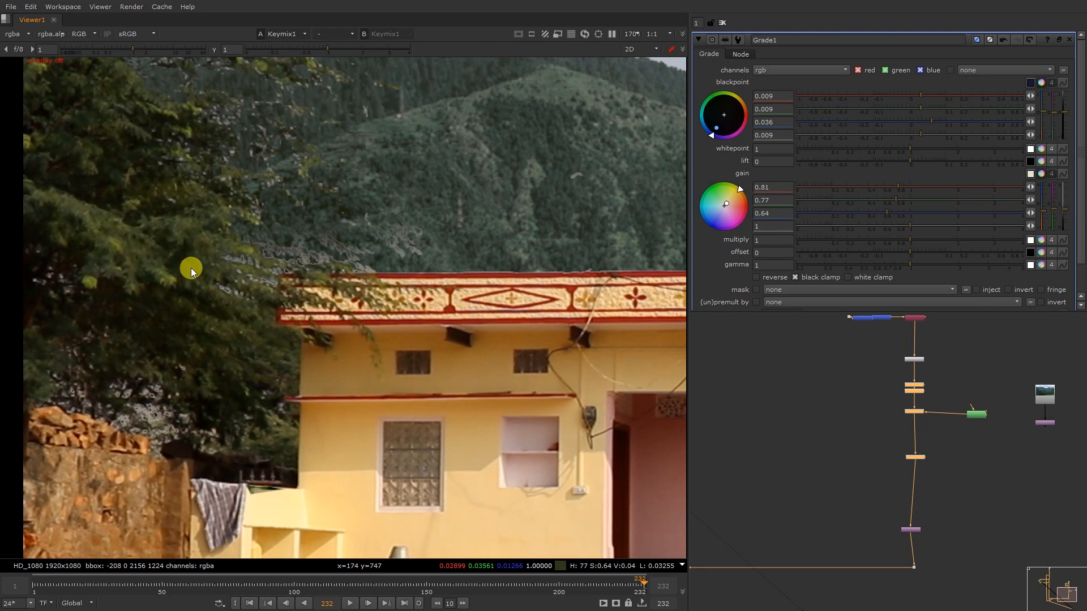
pyautogui.scroll(-5, 192, 267)
pyautogui.moveTo(515, 348); pyautogui.dragTo(329, 271, button='middle')
pyautogui.scroll(5, 340, 334)
pyautogui.scroll(-5, 341, 340)
pyautogui.scroll(4, 145, 210)
pyautogui.moveTo(68, 219); pyautogui.dragTo(234, 235, button='middle')
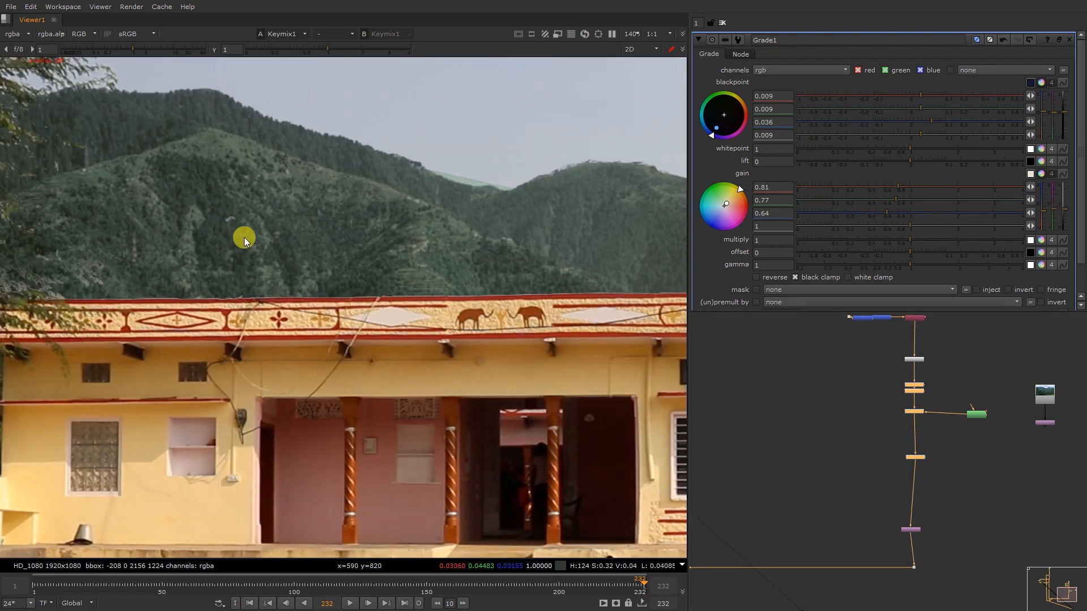
# Create a Keyer node, connect its input to the node above HueCorrect, and view its output
pyautogui.click(864, 440)
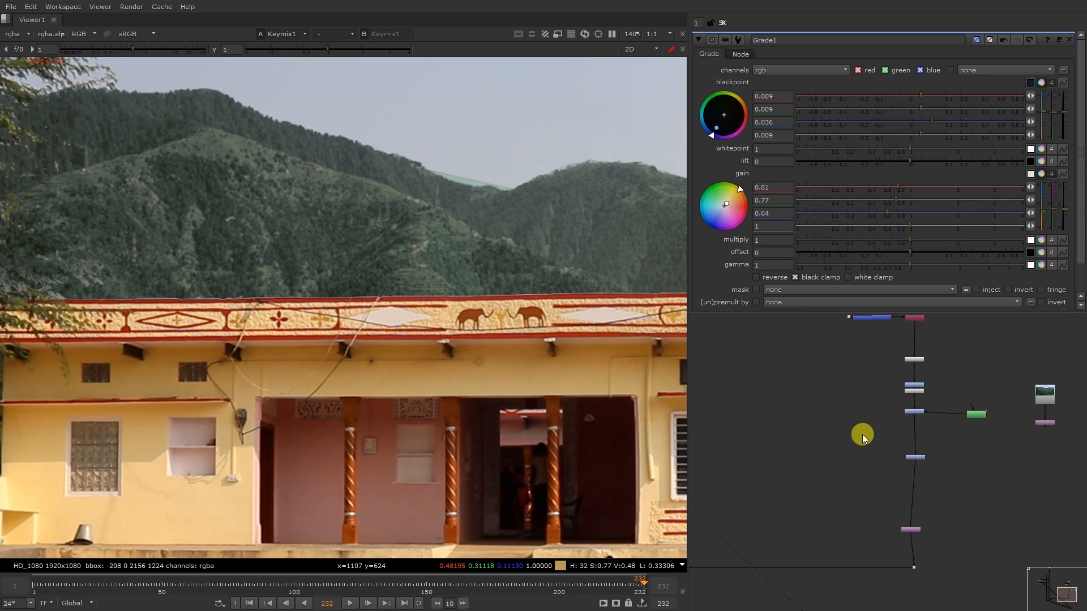
pyautogui.press('Tab')
pyautogui.write('keyer')
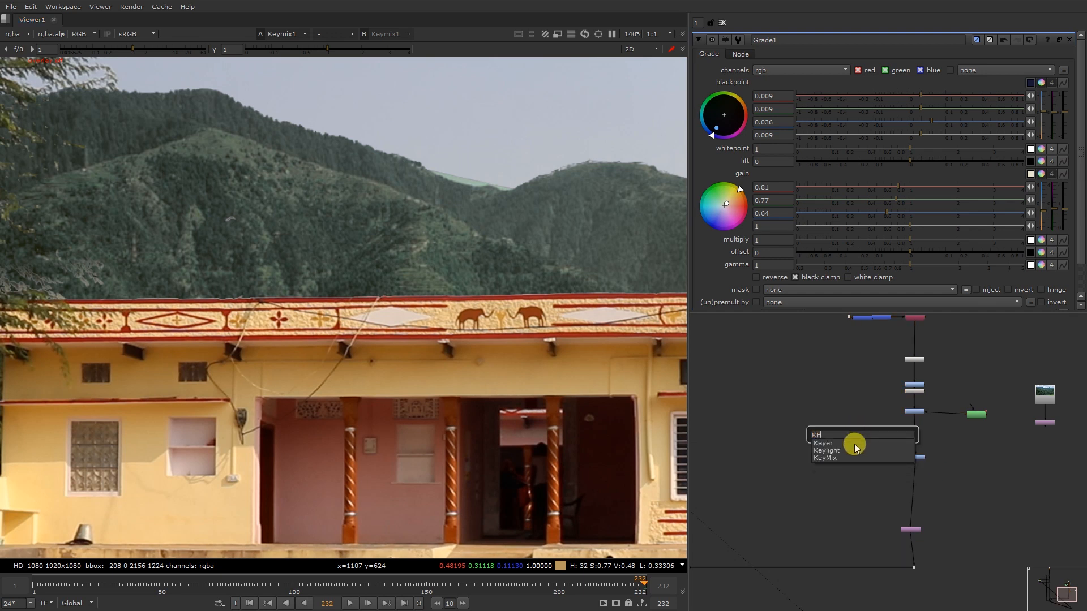
pyautogui.press('Return')
pyautogui.moveTo(872, 403); pyautogui.dragTo(939, 356)
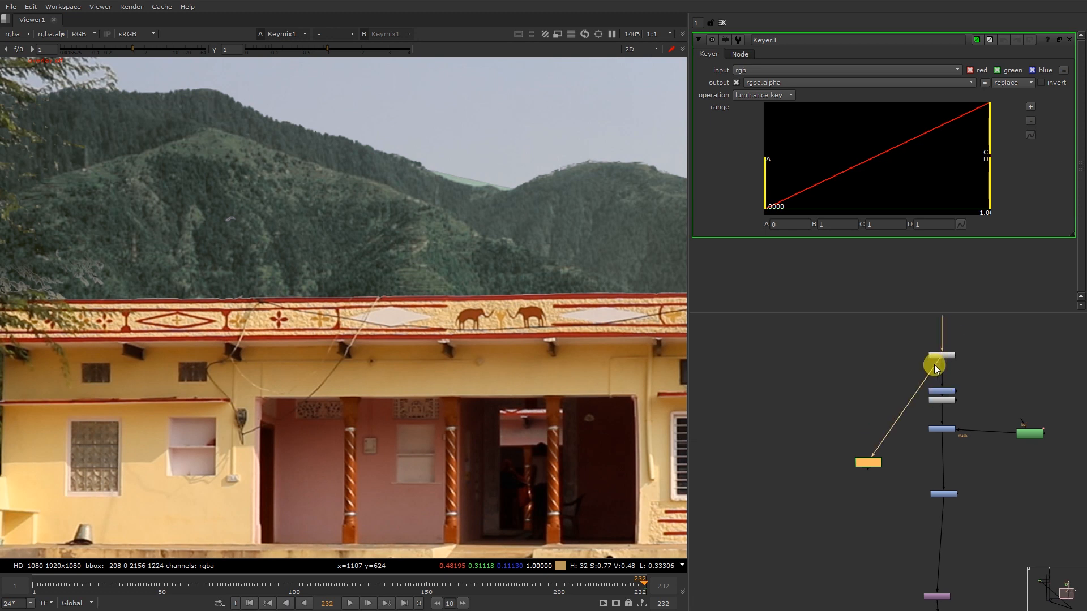
pyautogui.scroll(3, 909, 424)
pyautogui.press('1')
pyautogui.click(748, 449)
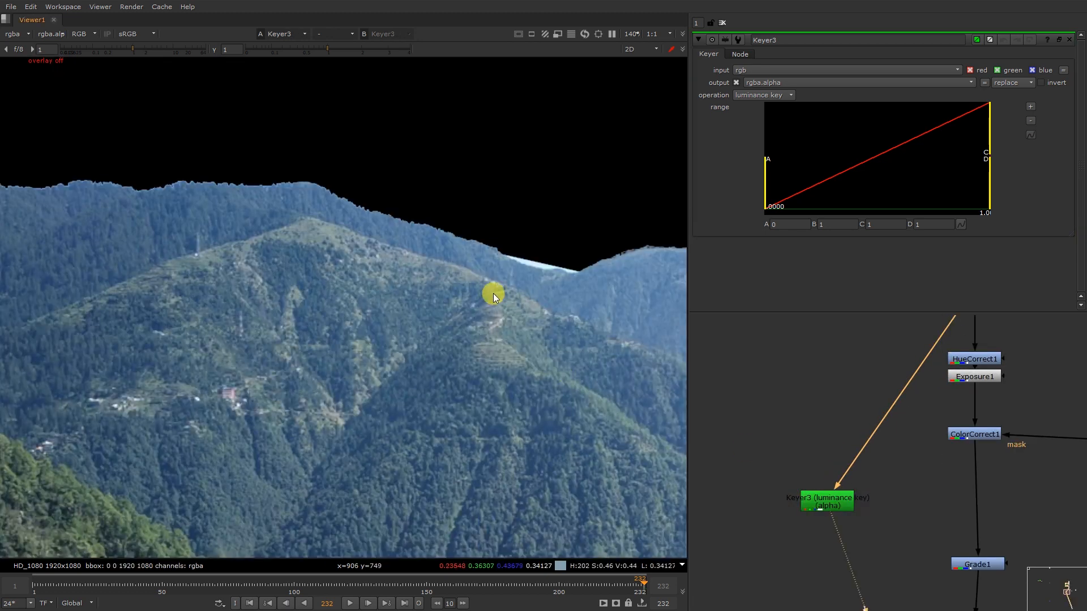
# Reconnect the Keyer's input to the output of Grade1 and check the mountain's alpha and RGB
pyautogui.scroll(-4, 904, 458)
pyautogui.moveTo(922, 501); pyautogui.dragTo(924, 466)
pyautogui.press('a')
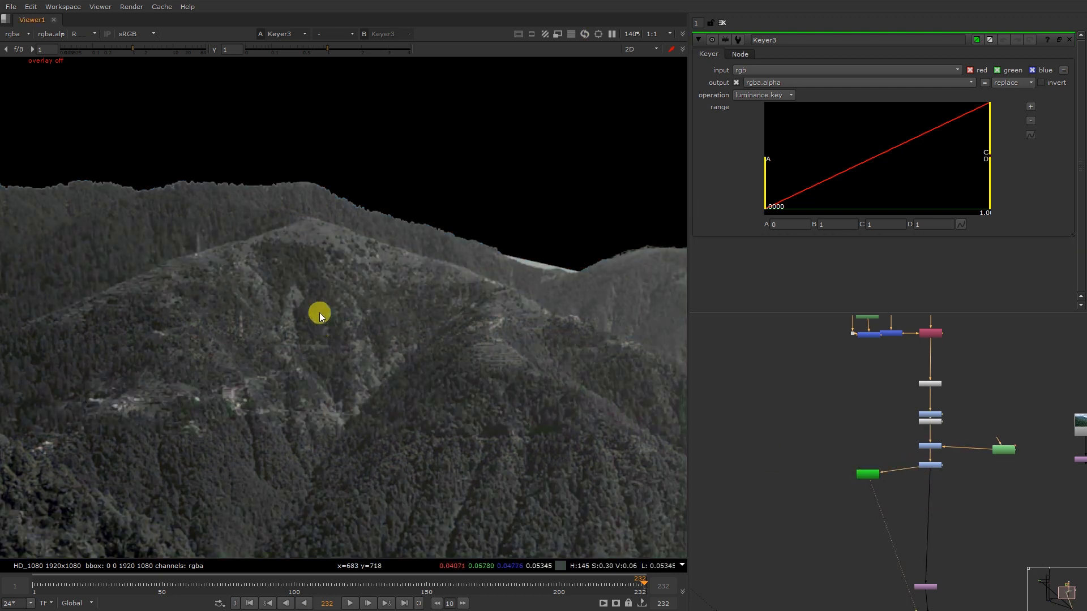
pyautogui.press('a')
pyautogui.scroll(-4, 334, 324)
pyautogui.scroll(4, 334, 324)
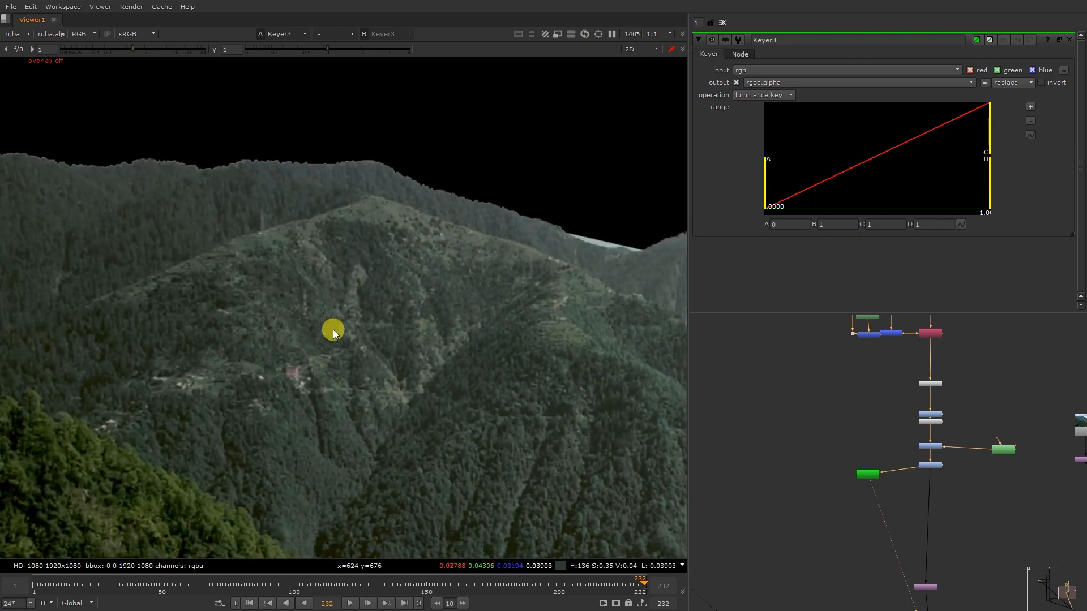
# Raise the low end and reduce the high end of the Keyer's luminance range to isolate the mountain's highlights in the alpha
pyautogui.press('a')
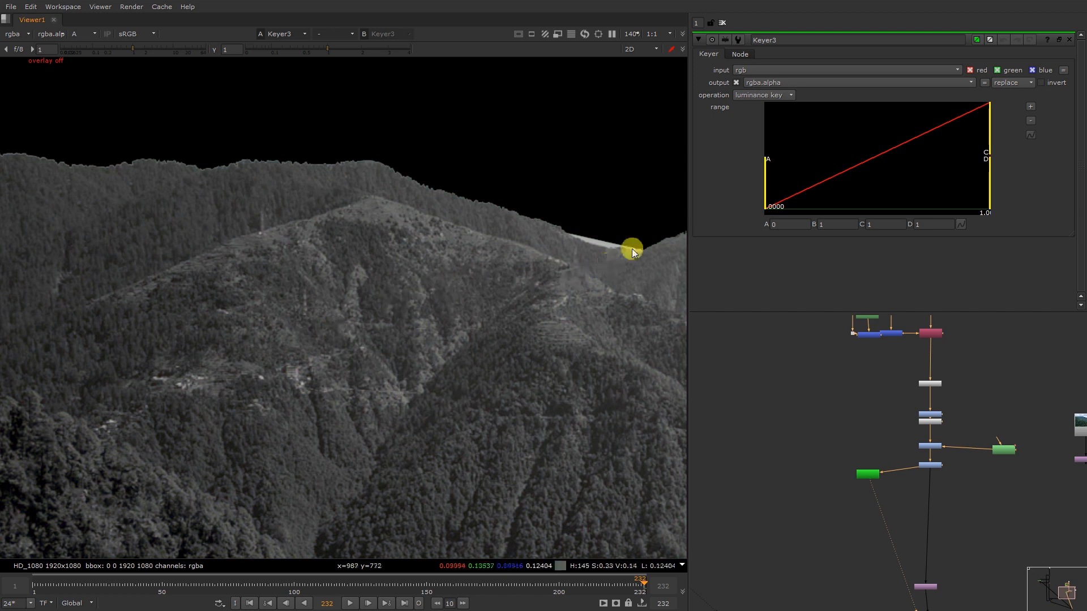
pyautogui.moveTo(771, 201); pyautogui.dragTo(821, 205)
pyautogui.moveTo(987, 148); pyautogui.dragTo(956, 148)
# Add a second Grade node below Grade1 and connect its mask input to the luminance Keyer
pyautogui.scroll(3, 870, 492)
pyautogui.press('g')
pyautogui.moveTo(976, 494); pyautogui.dragTo(872, 450)
# View the final Keymix output in RGB, fitted to the viewer
pyautogui.scroll(-5, 827, 494)
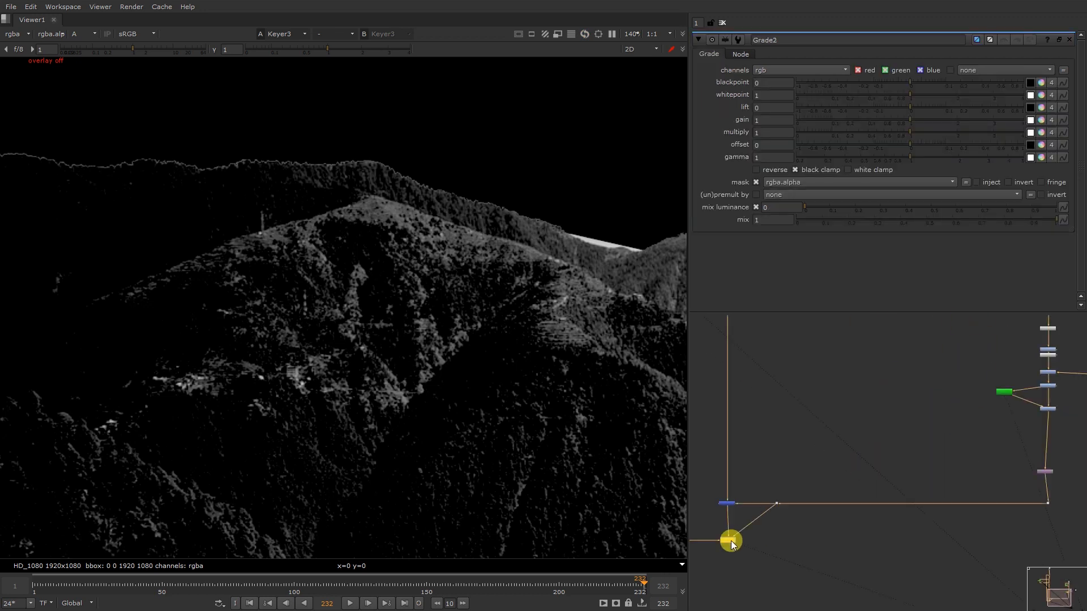
pyautogui.click(731, 541)
pyautogui.press('2')
pyautogui.press('f')
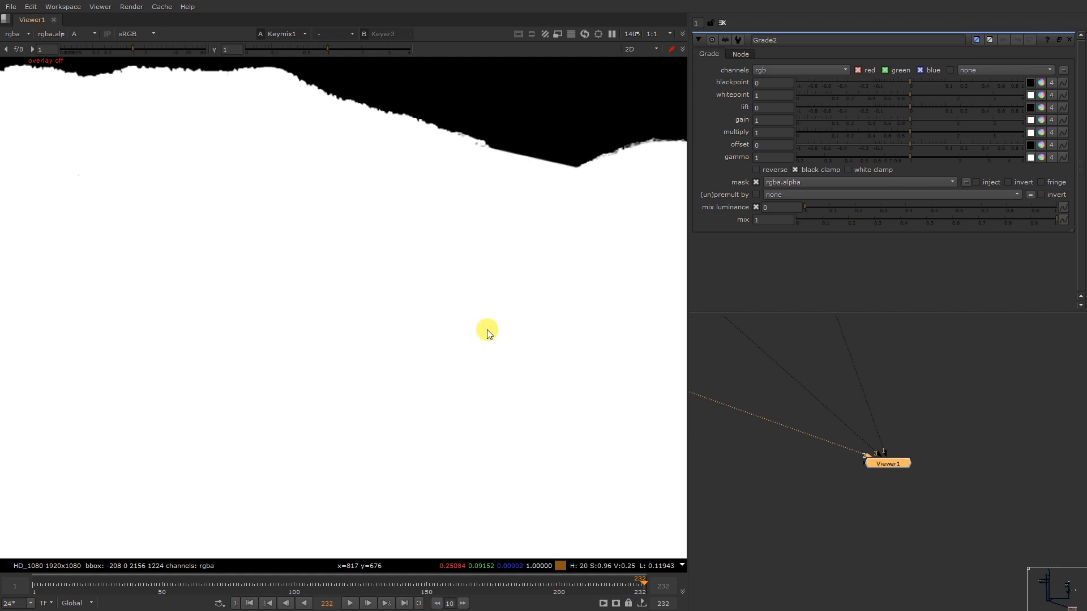
pyautogui.press('a')
pyautogui.press('f')
pyautogui.scroll(-6, 1016, 431)
pyautogui.moveTo(962, 370); pyautogui.dragTo(986, 529, button='middle')
pyautogui.scroll(4, 975, 429)
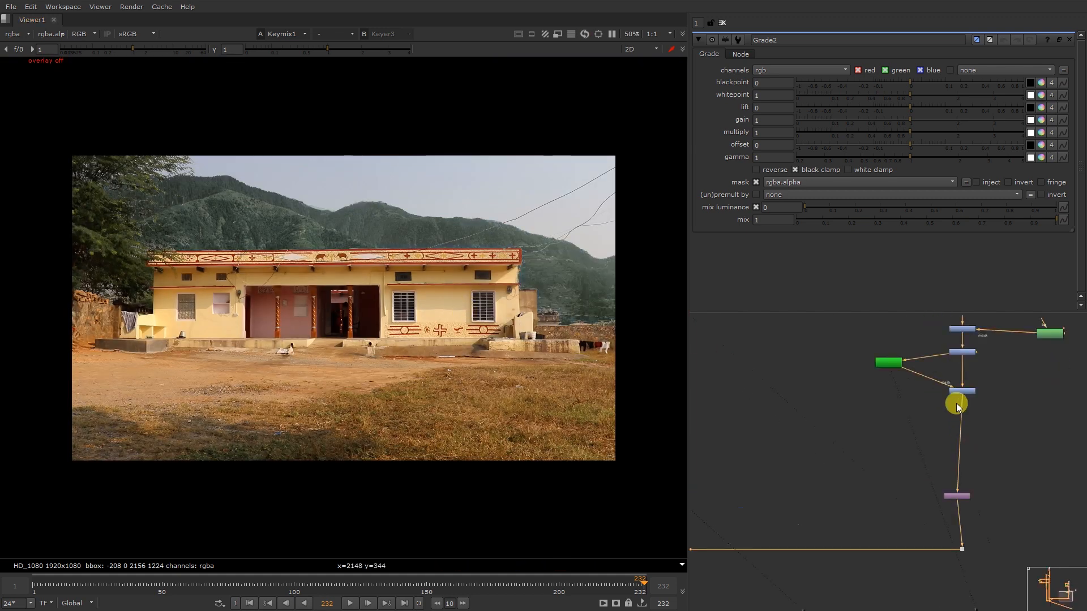
# Lower the whitepoint of the keyer-masked Grade2 to brighten the mountain's highlights
pyautogui.click(967, 393)
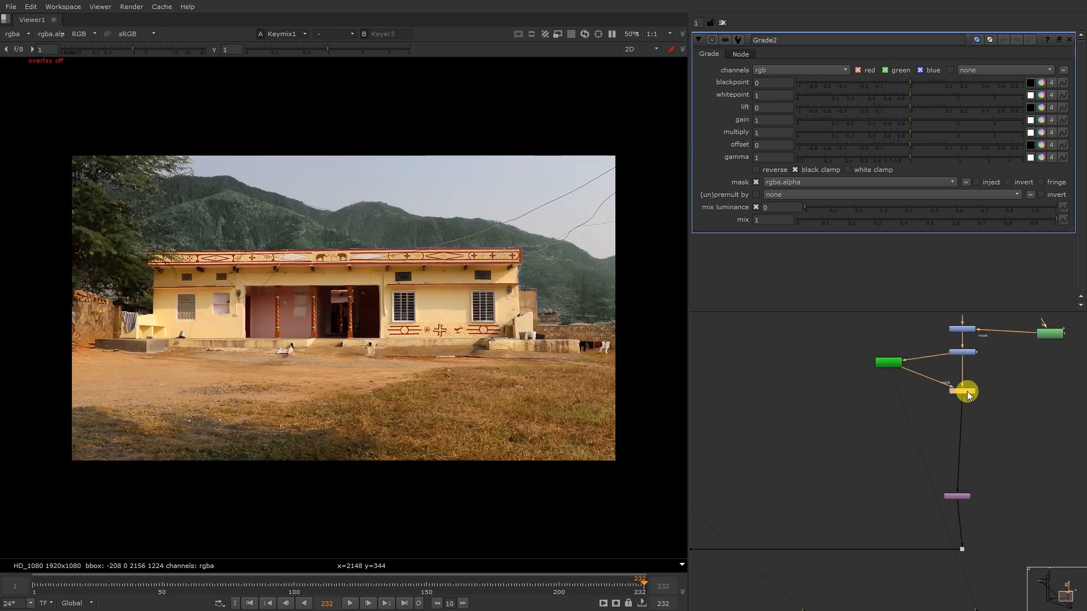
pyautogui.click(895, 98)
pyautogui.moveTo(895, 97); pyautogui.dragTo(876, 107)
pyautogui.scroll(4, 963, 396)
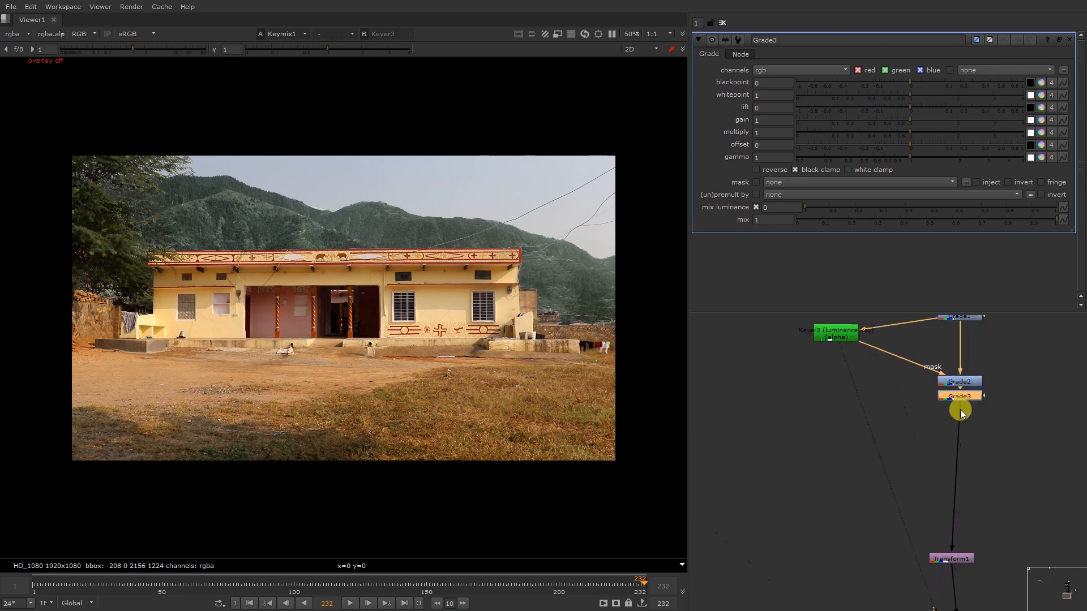
# Replace the extra Grade3 node with a ColorCorrect node placed between Grade2 and Transform1
pyautogui.click(962, 406)
pyautogui.press('c')
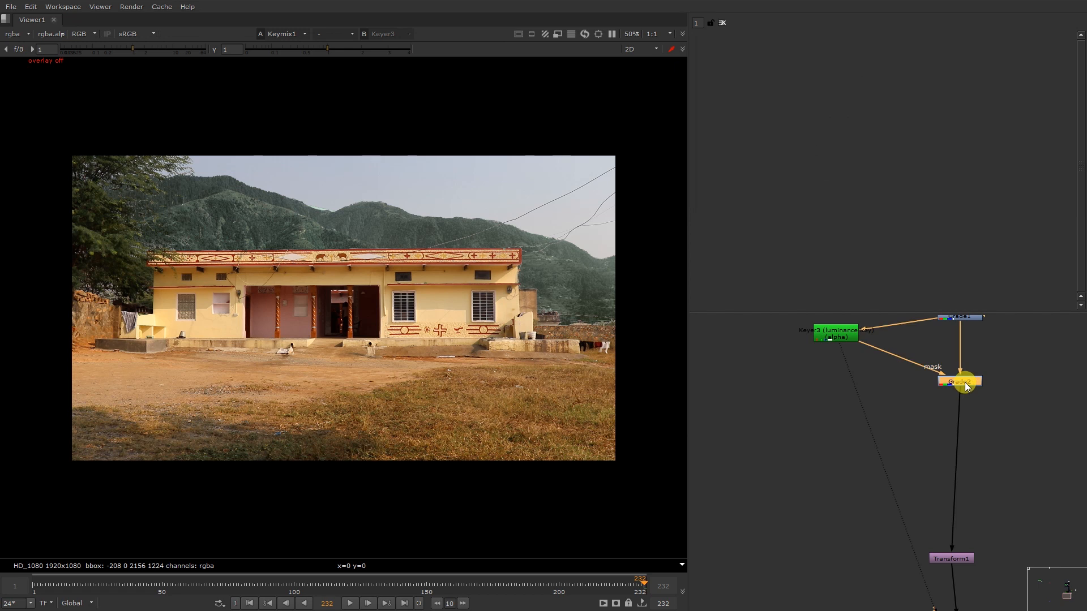
pyautogui.moveTo(963, 398); pyautogui.dragTo(962, 433)
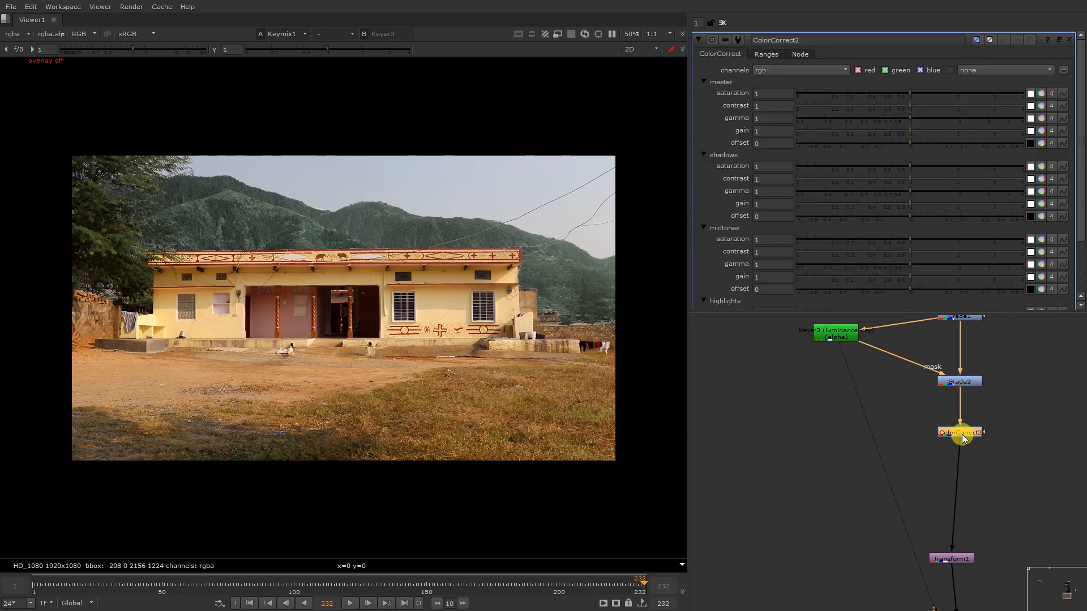
# Warm the mountain by setting ColorCorrect2's master gain to red 1, green 0.854845 and blue 0.688263, comparing it with the node disabled
pyautogui.click(1041, 130)
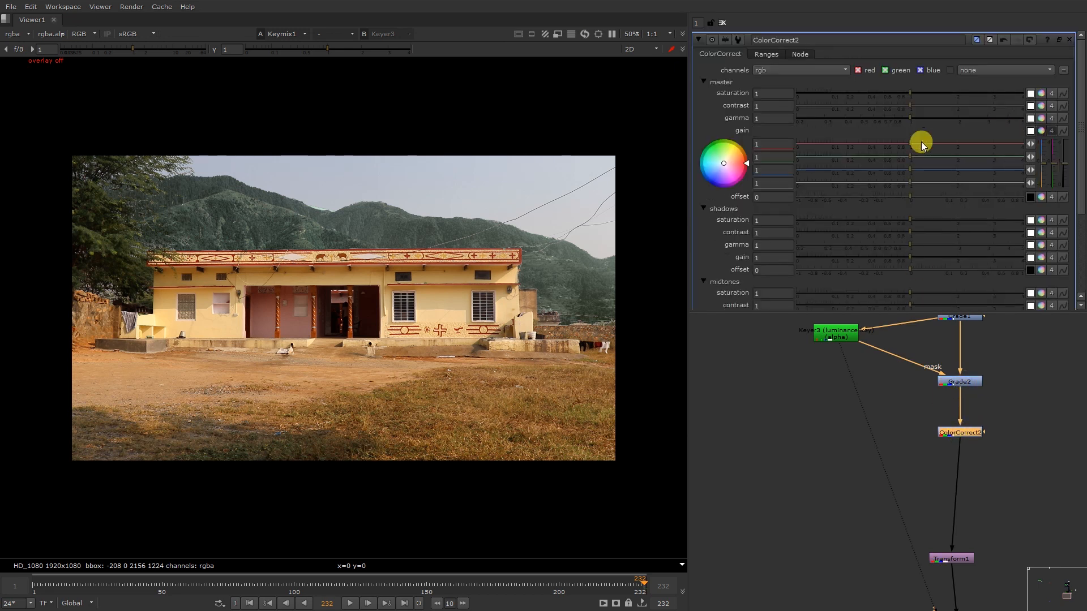
pyautogui.moveTo(727, 167); pyautogui.dragTo(775, 134)
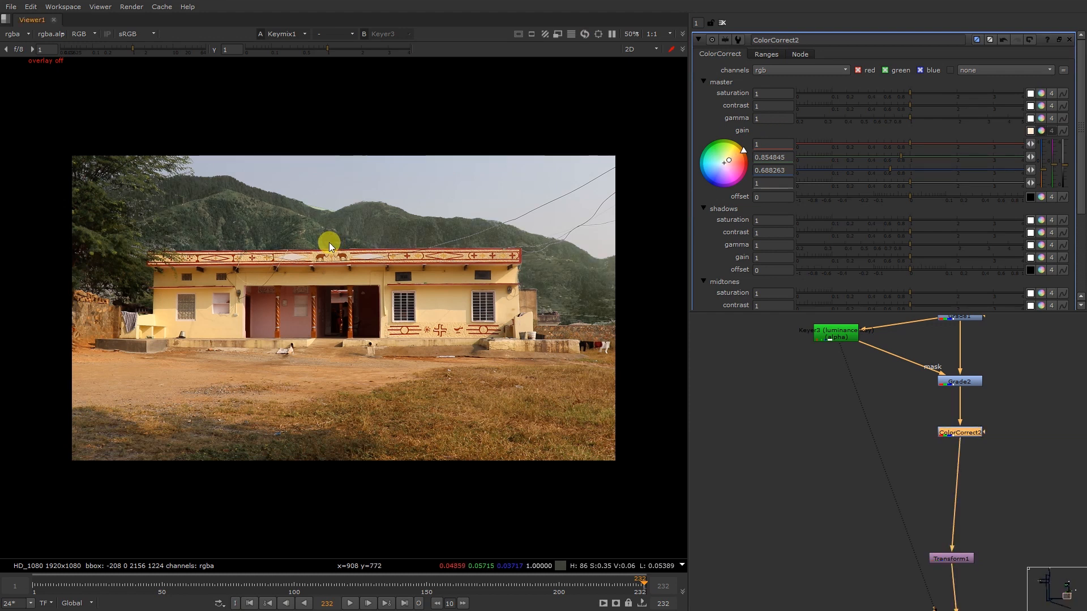
pyautogui.press('r')
pyautogui.press('b')
pyautogui.press('b')
pyautogui.scroll(2, 177, 217)
pyautogui.press('d')
pyautogui.press('d')
pyautogui.scroll(-4, 175, 226)
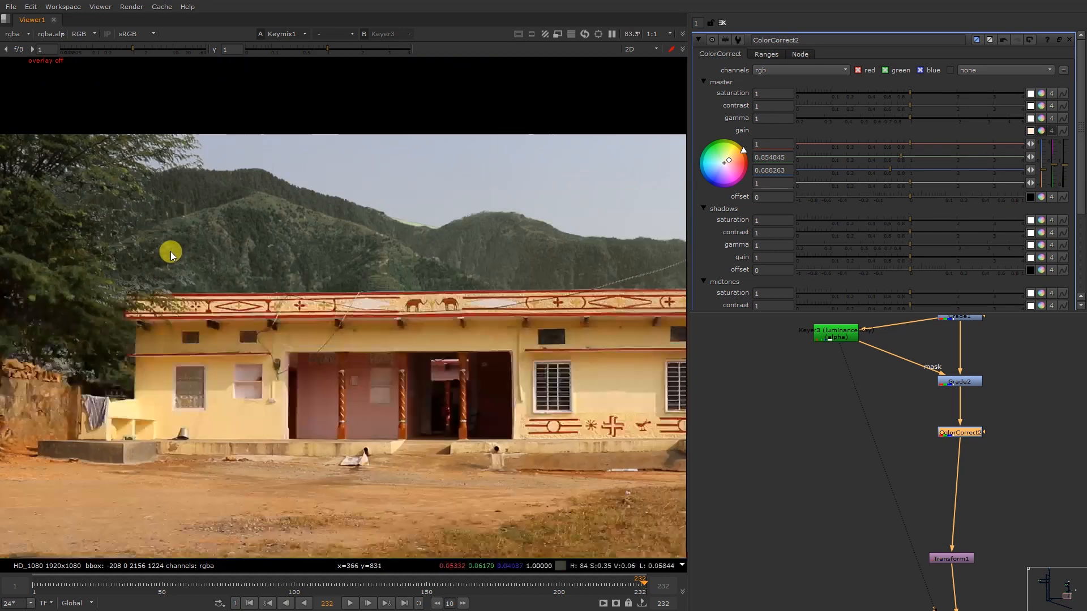
# Examine the color-corrected mountain up close against the building, including with ColorCorrect2 disabled, and return to the full frame
pyautogui.moveTo(376, 280); pyautogui.dragTo(277, 263, button='middle')
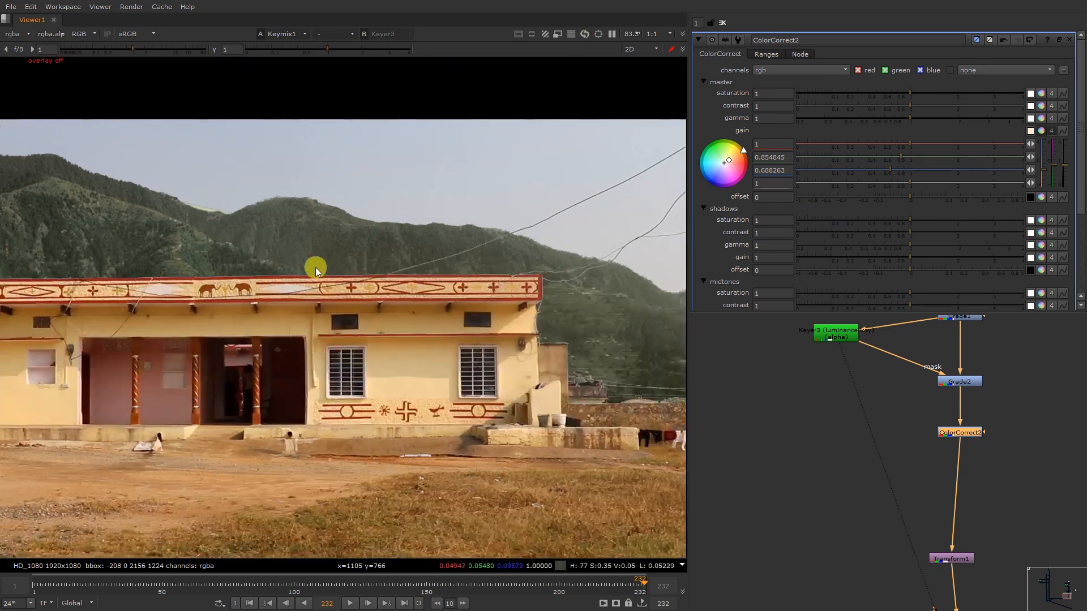
pyautogui.scroll(-2, 277, 263)
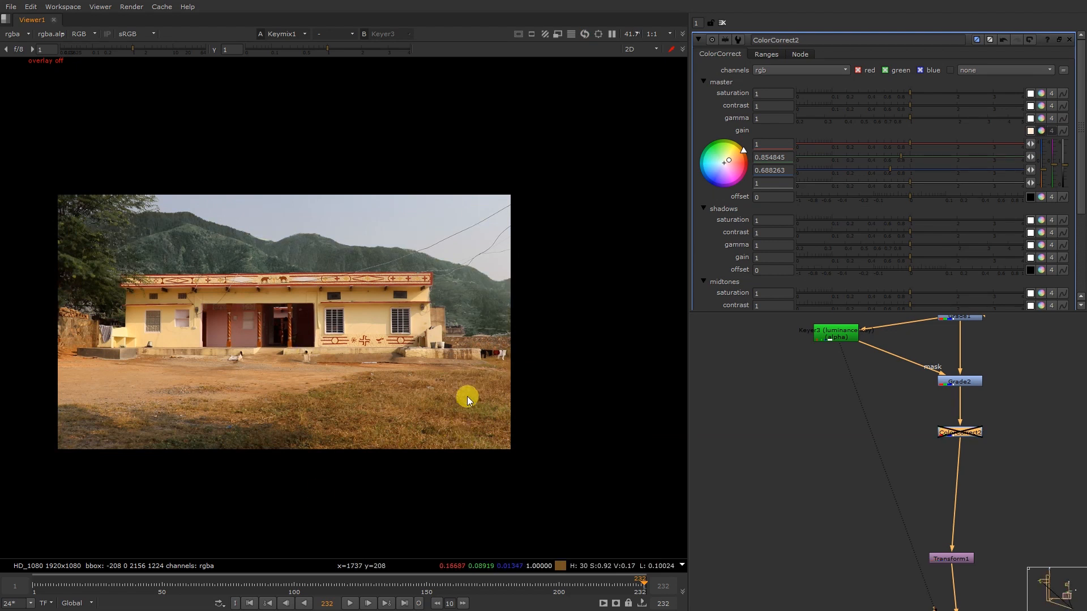
pyautogui.scroll(8, 339, 280)
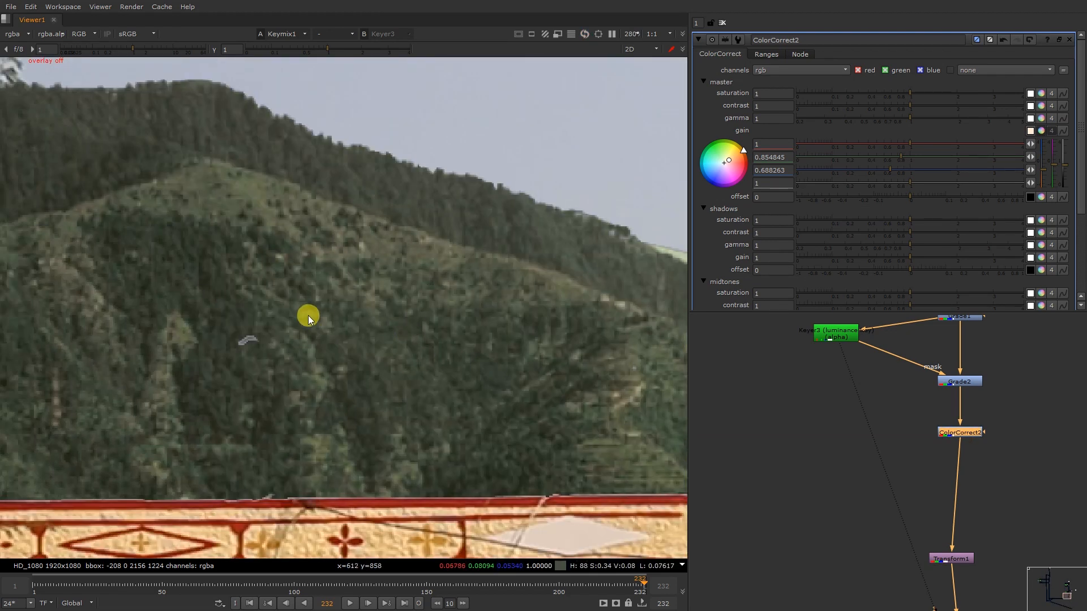
pyautogui.scroll(2, 295, 329)
pyautogui.scroll(-3, 351, 311)
pyautogui.scroll(2, 396, 299)
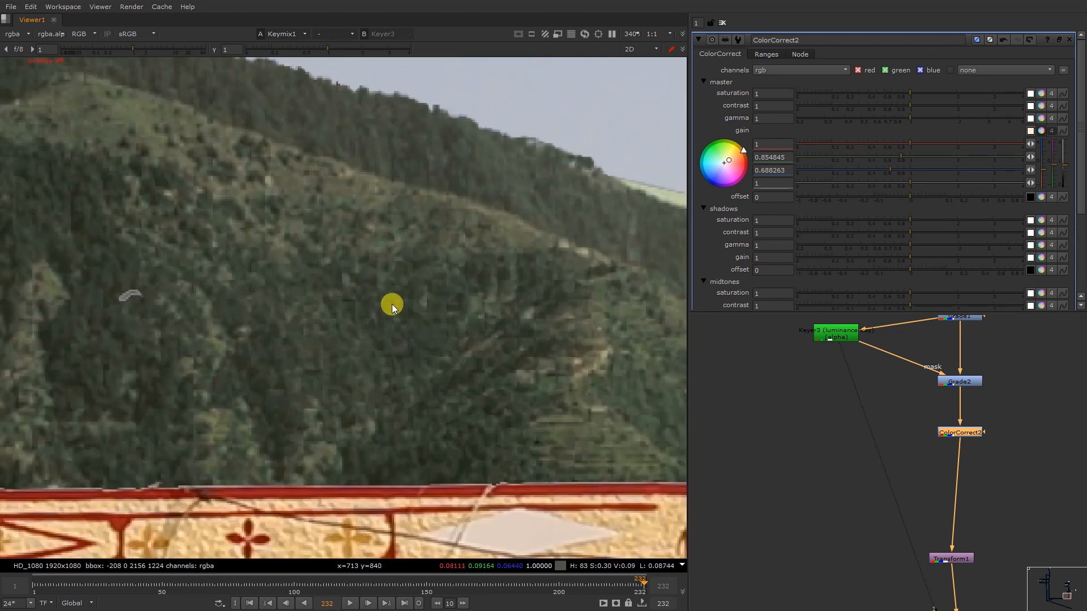
pyautogui.scroll(1, 475, 320)
pyautogui.scroll(-2, 466, 323)
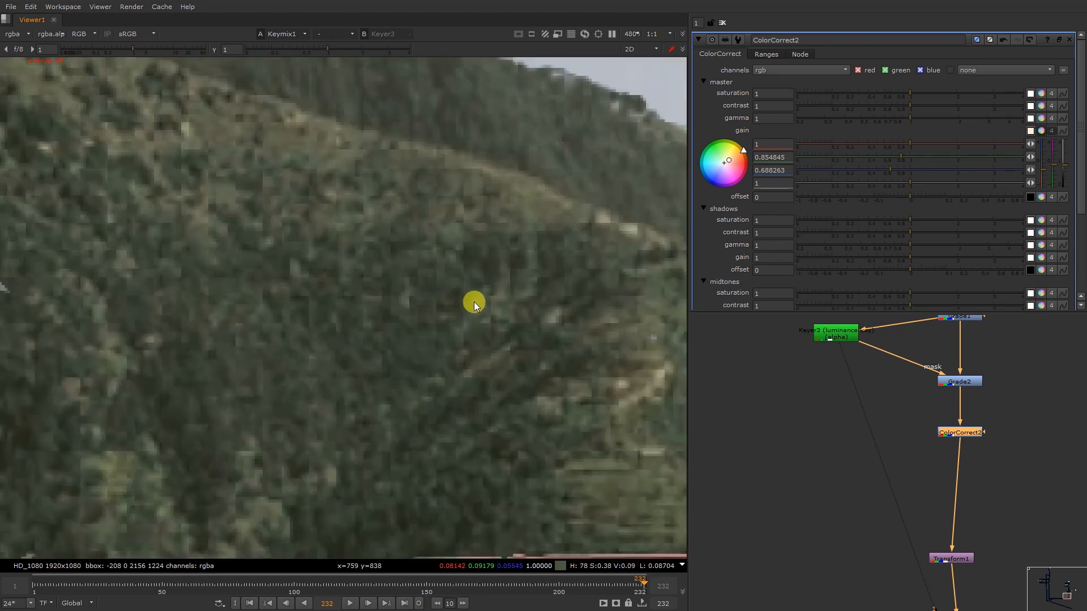
pyautogui.scroll(-1, 510, 356)
pyautogui.scroll(-1, 320, 323)
pyautogui.scroll(2, 324, 310)
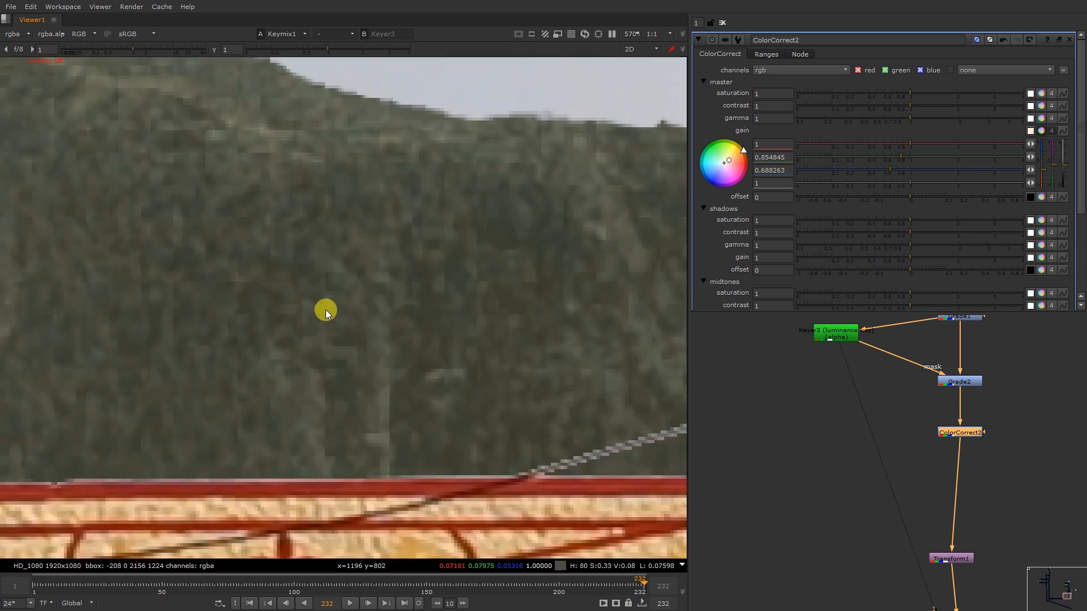
pyautogui.press('f')
pyautogui.rightClick(407, 226)
pyautogui.click(406, 227)
pyautogui.press('q')
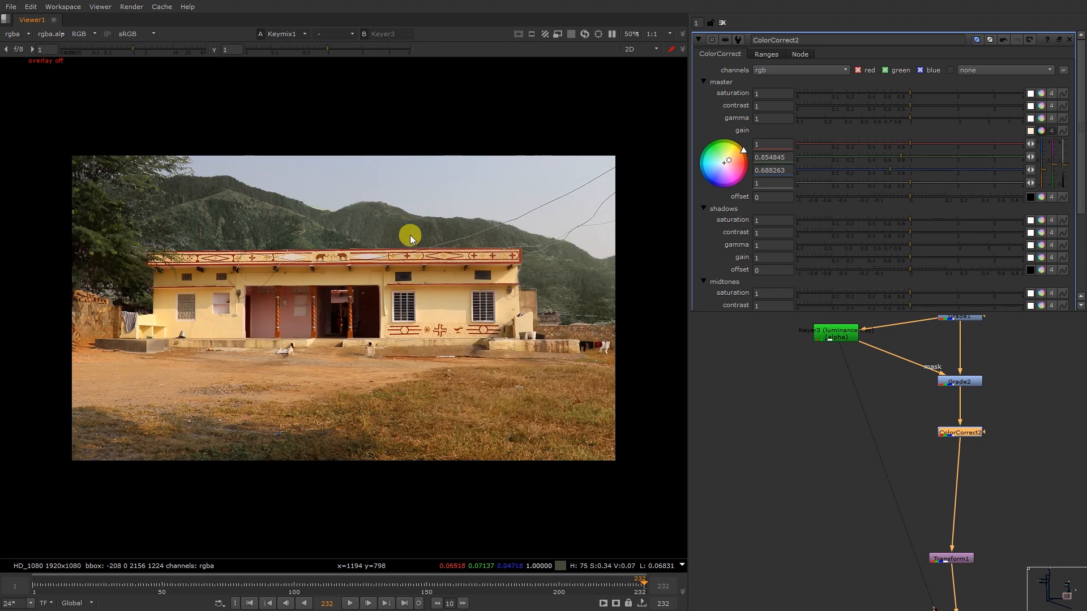
pyautogui.press('y')
pyautogui.press('y')
pyautogui.rightClick(414, 249)
pyautogui.press('Escape')
pyautogui.rightClick(413, 249)
pyautogui.press('Escape')
pyautogui.rightClick(418, 242)
pyautogui.press('Escape')
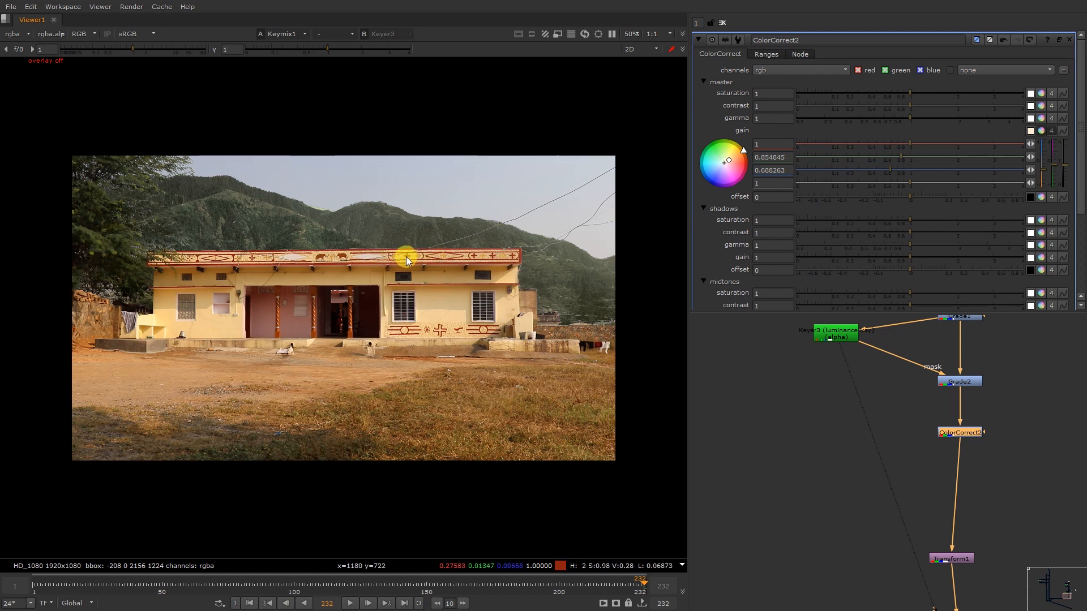
# View the original building plate with the viewer gamma lowered to 0.23 to judge its depth, and reset the gamma
pyautogui.scroll(-10, 957, 458)
pyautogui.moveTo(847, 364); pyautogui.dragTo(847, 444, button='middle')
pyautogui.scroll(5, 839, 420)
pyautogui.moveTo(827, 398); pyautogui.dragTo(882, 445)
pyautogui.press('1')
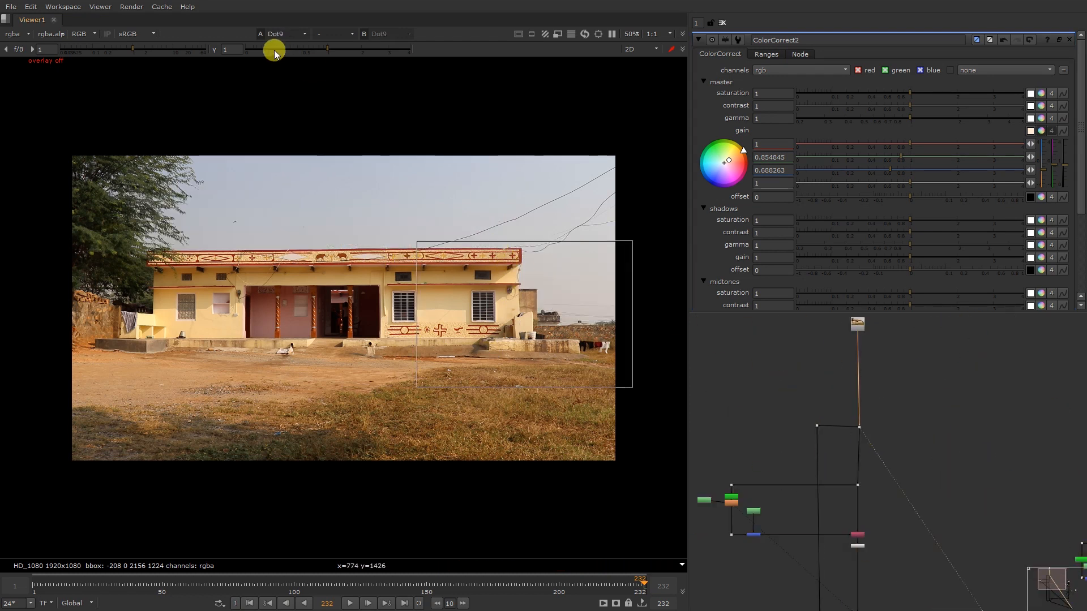
pyautogui.moveTo(298, 51); pyautogui.dragTo(286, 51)
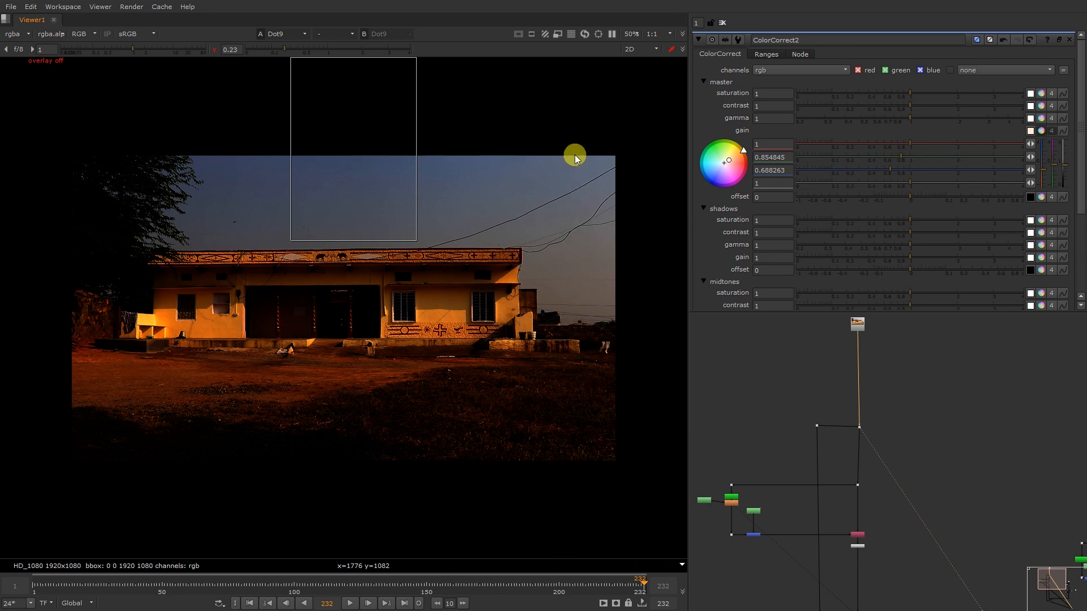
pyautogui.click(214, 50)
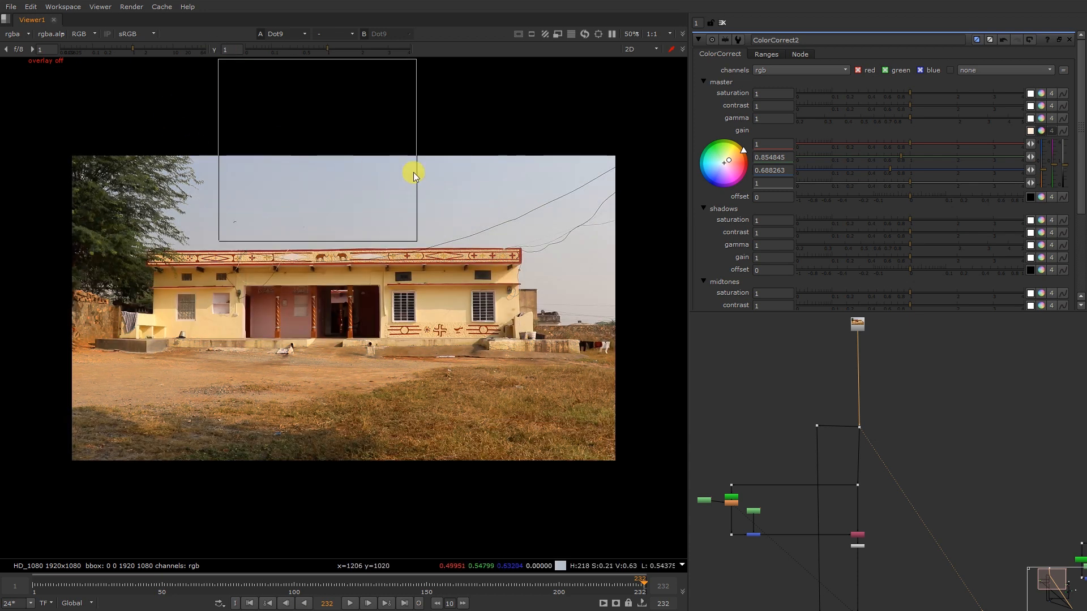
# Return to the Keymix1 output and examine the haze between the mountain and the sky
pyautogui.scroll(-6, 924, 428)
pyautogui.moveTo(956, 492); pyautogui.dragTo(894, 443, button='middle')
pyautogui.scroll(5, 894, 443)
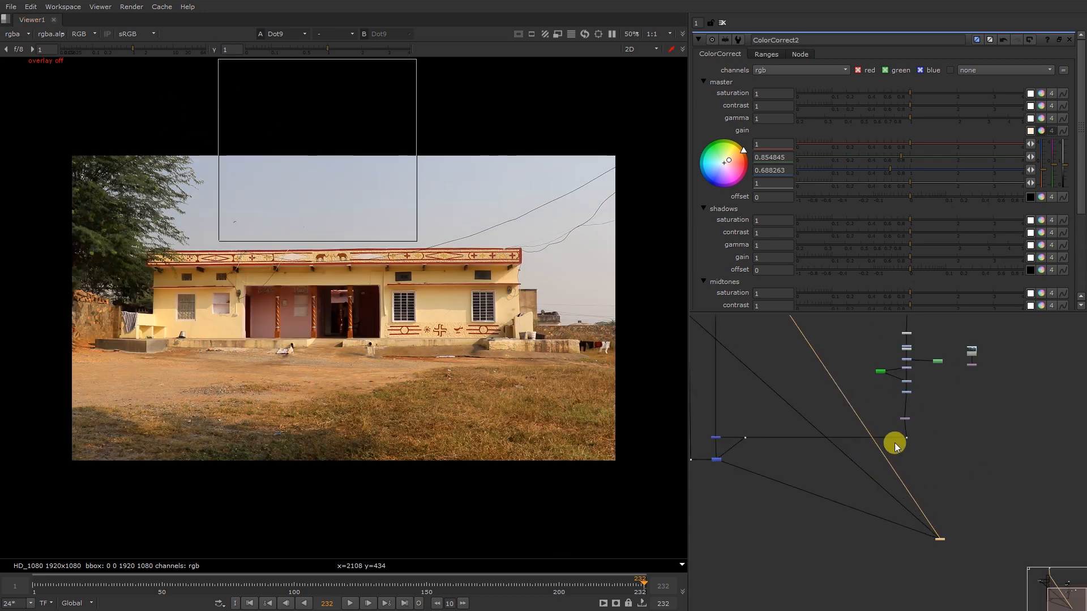
pyautogui.click(715, 459)
pyautogui.press('1')
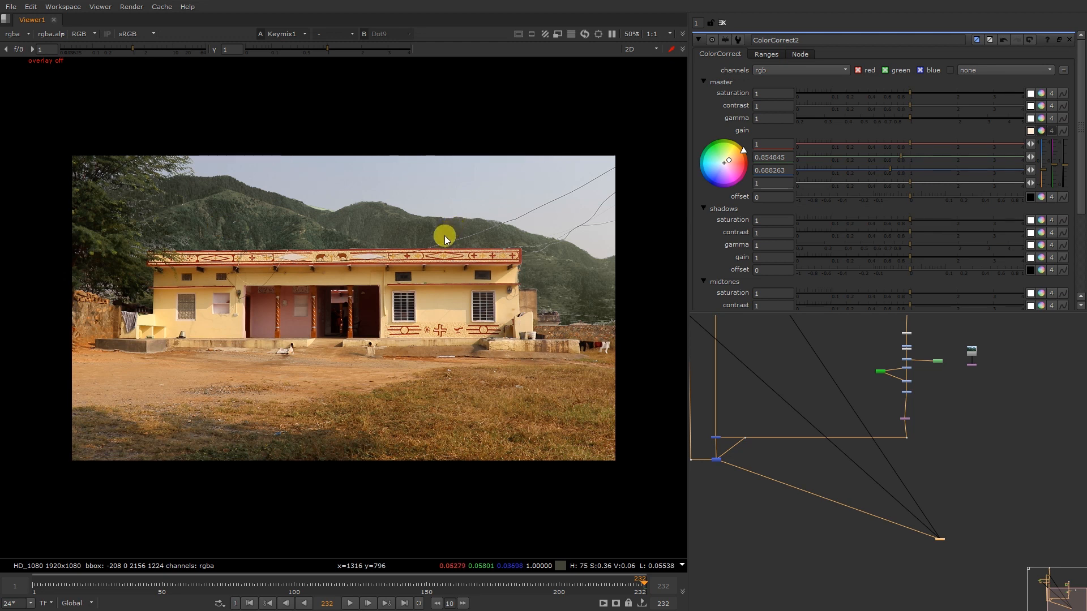
pyautogui.moveTo(151, 152); pyautogui.dragTo(618, 231)
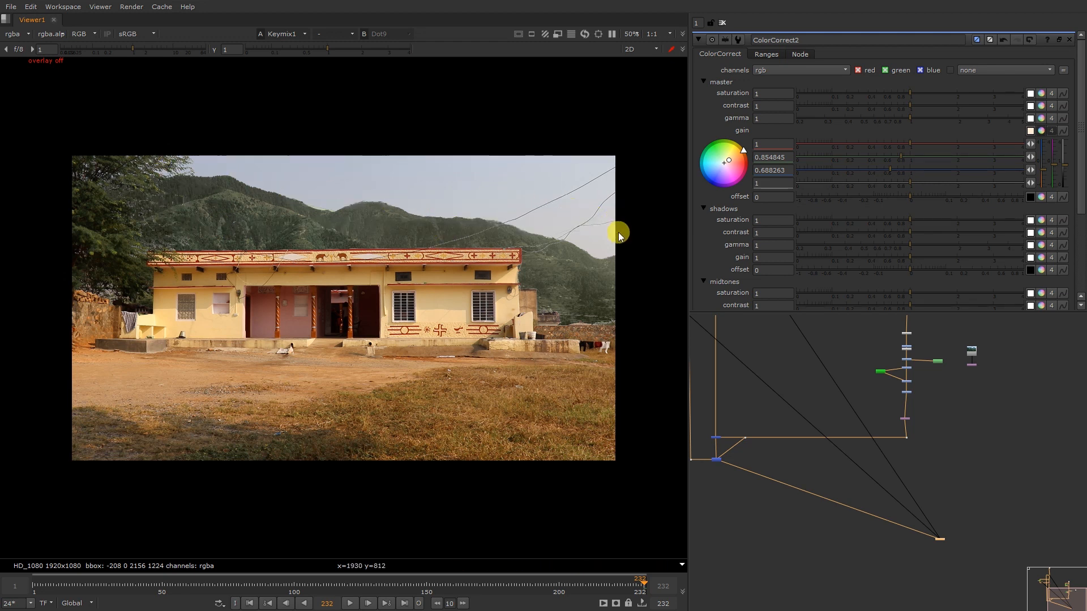
# Add a Constant node above the mountain branch and sample its color from the sky in the plate
pyautogui.scroll(5, 833, 384)
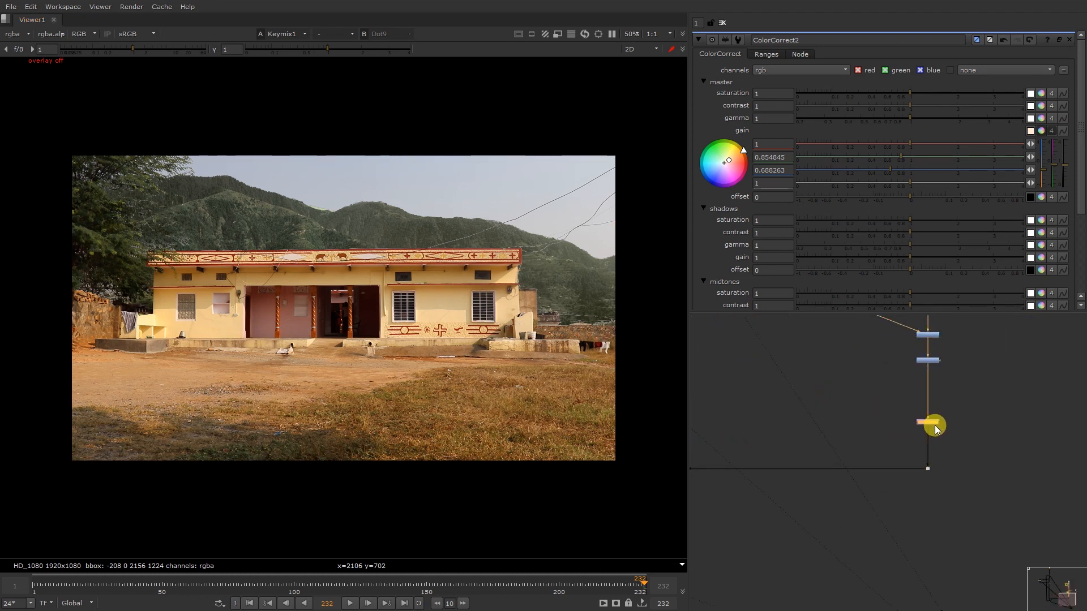
pyautogui.scroll(-6, 790, 379)
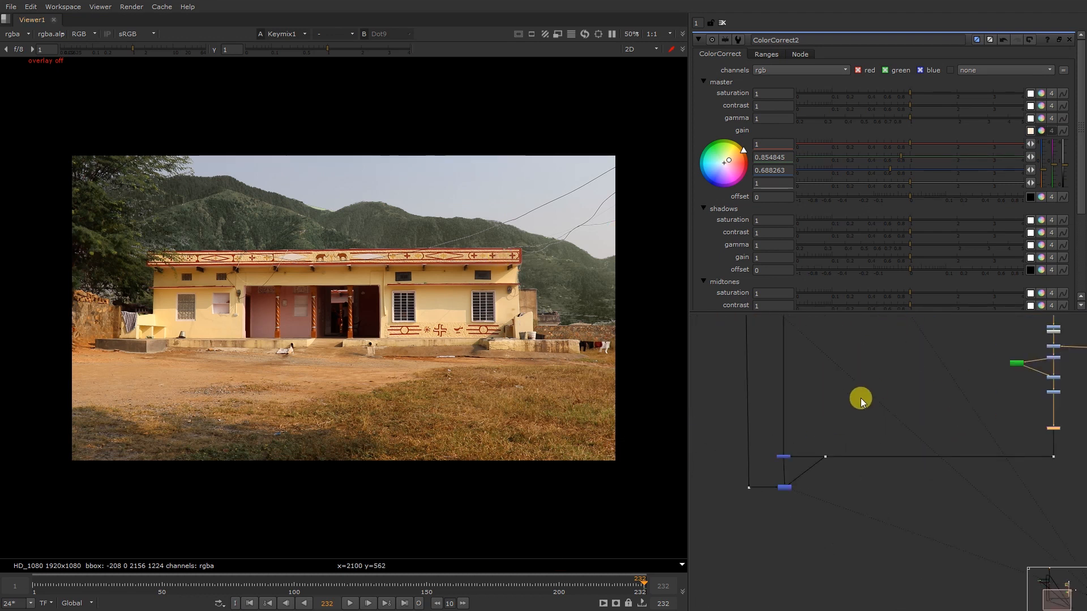
pyautogui.click(861, 398)
pyautogui.press('Tab')
pyautogui.write('c')
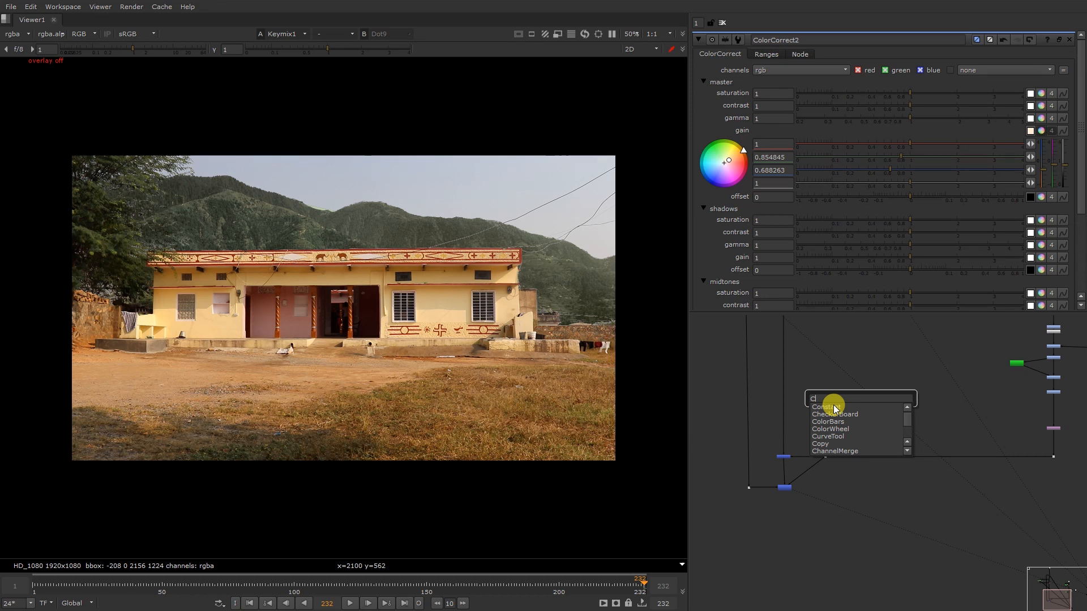
pyautogui.press('Return')
pyautogui.moveTo(863, 402); pyautogui.dragTo(857, 404)
pyautogui.click(1030, 82)
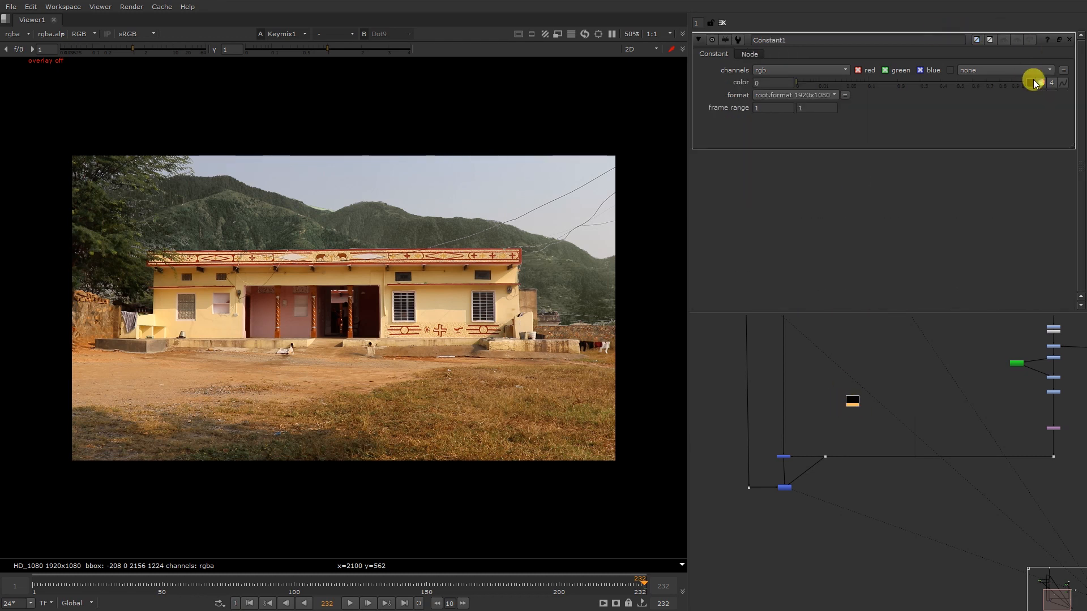
pyautogui.keyDown('ctrl'); pyautogui.click(404, 178); pyautogui.keyUp('ctrl')
pyautogui.press('a')
pyautogui.press('a')
# Insert a Merge node into the mountain branch after Transform1, with the sky-colored Constant as its A input
pyautogui.scroll(4, 839, 433)
pyautogui.click(839, 432)
pyautogui.press('m')
pyautogui.moveTo(839, 434); pyautogui.dragTo(847, 495)
pyautogui.moveTo(835, 381); pyautogui.dragTo(835, 382)
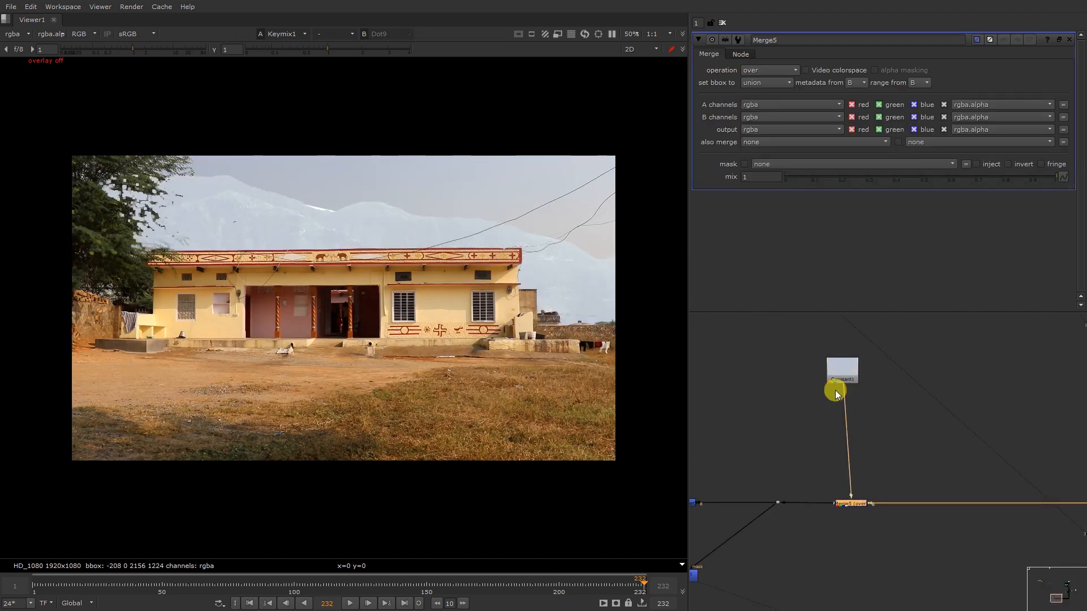
# Set Merge5's operation to screen and its mix to 0.11 for a light haze over the mountain
pyautogui.click(759, 71)
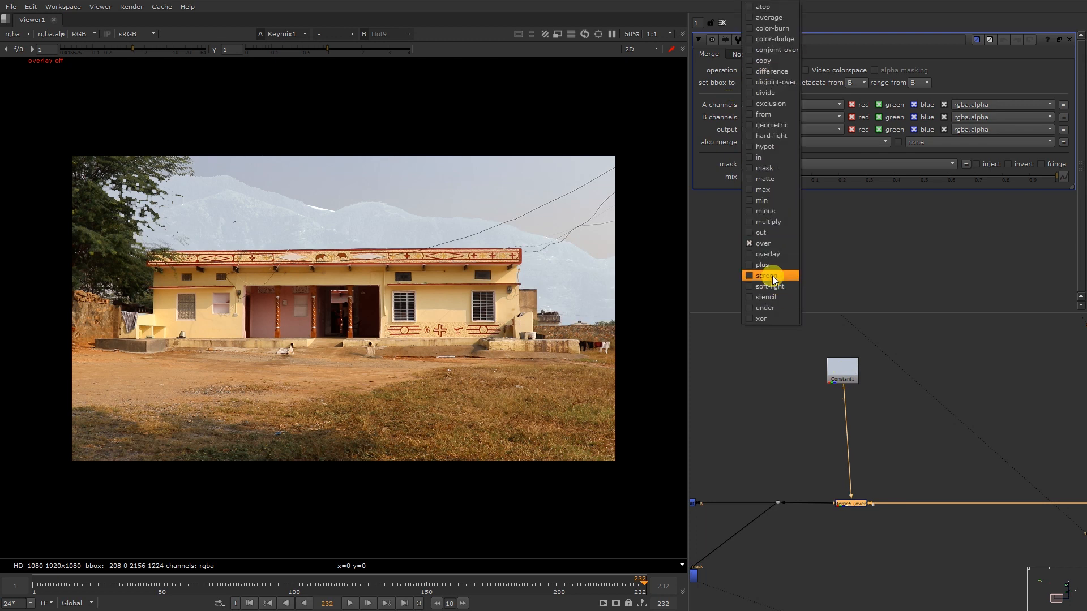
pyautogui.click(773, 277)
pyautogui.moveTo(813, 175)
pyautogui.mouseDown()
pyautogui.moveTo(804, 178)
pyautogui.moveTo(814, 179)
pyautogui.mouseUp()
# Compare the composite with and without the haze by repeatedly disabling and enabling Merge5
pyautogui.press('d')
pyautogui.press('d')
pyautogui.press('d')
pyautogui.press('d')
pyautogui.press('d')
pyautogui.press('d')
pyautogui.press('d')
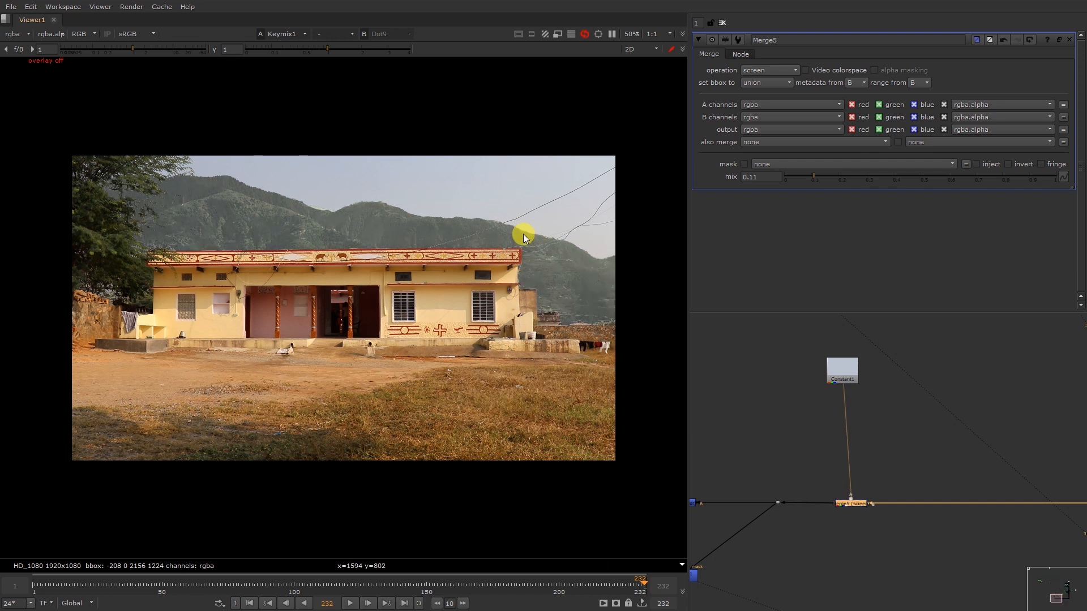
pyautogui.press('d')
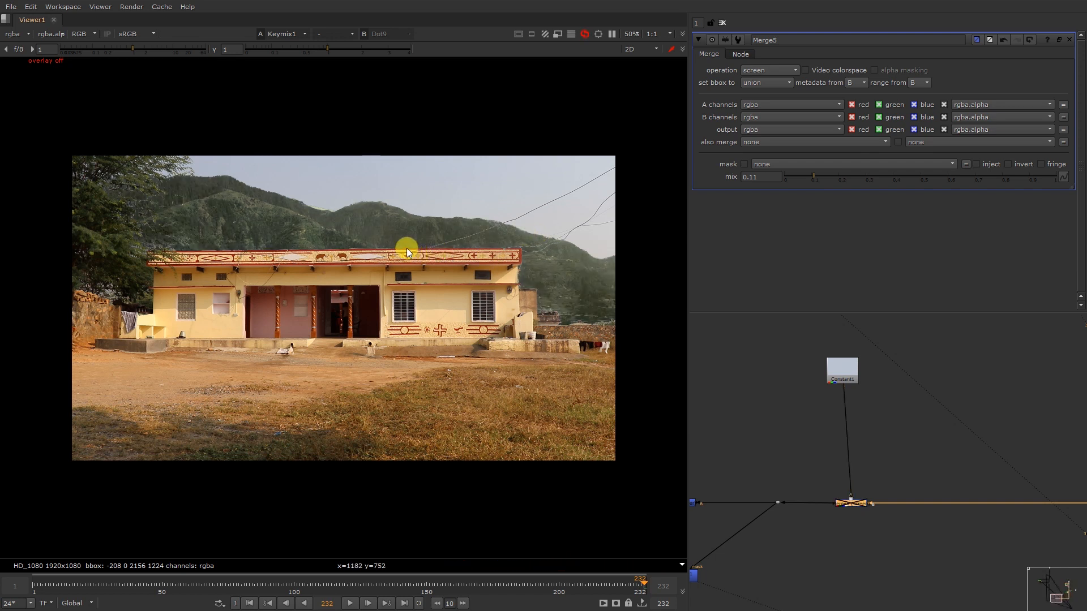
pyautogui.press('d')
pyautogui.press('d')
pyautogui.press('d')
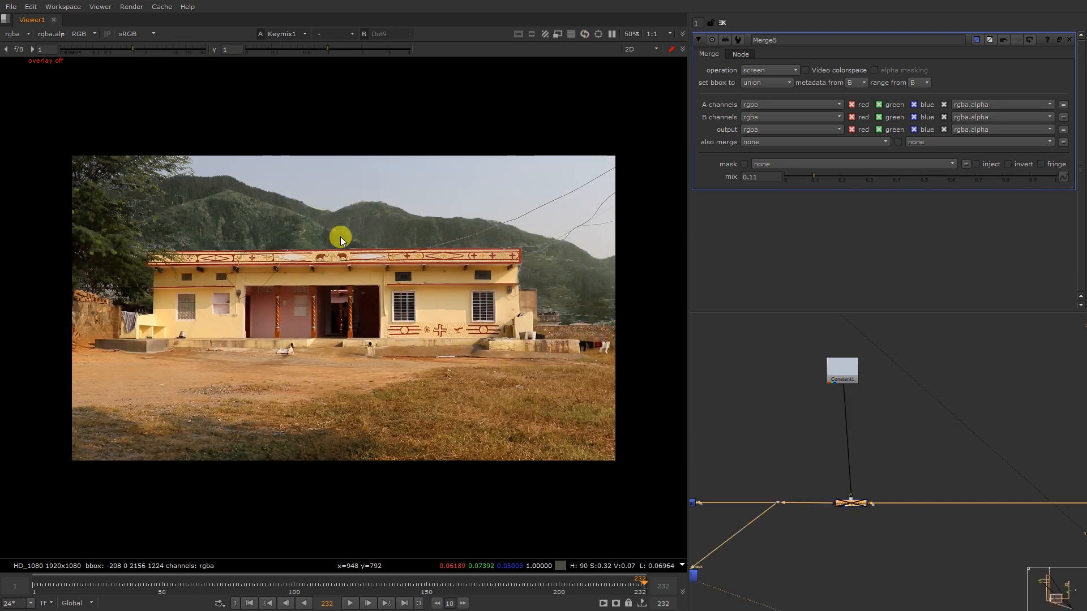
pyautogui.press('d')
# Add a Roto node and connect it to Merge5's mask input
pyautogui.scroll(-2, 875, 464)
pyautogui.scroll(2, 829, 460)
pyautogui.click(813, 452)
pyautogui.press('o')
pyautogui.moveTo(871, 503); pyautogui.dragTo(814, 451)
pyautogui.moveTo(869, 545); pyautogui.dragTo(869, 499)
pyautogui.click(815, 454)
pyautogui.rightClick(310, 171)
pyautogui.click(318, 186)
# Add an Invert node fed by the dot below Transform1 and view its alpha
pyautogui.moveTo(921, 470); pyautogui.dragTo(875, 427, button='middle')
pyautogui.scroll(1, 874, 428)
pyautogui.click(874, 425)
pyautogui.press('Tab')
pyautogui.write('inv')
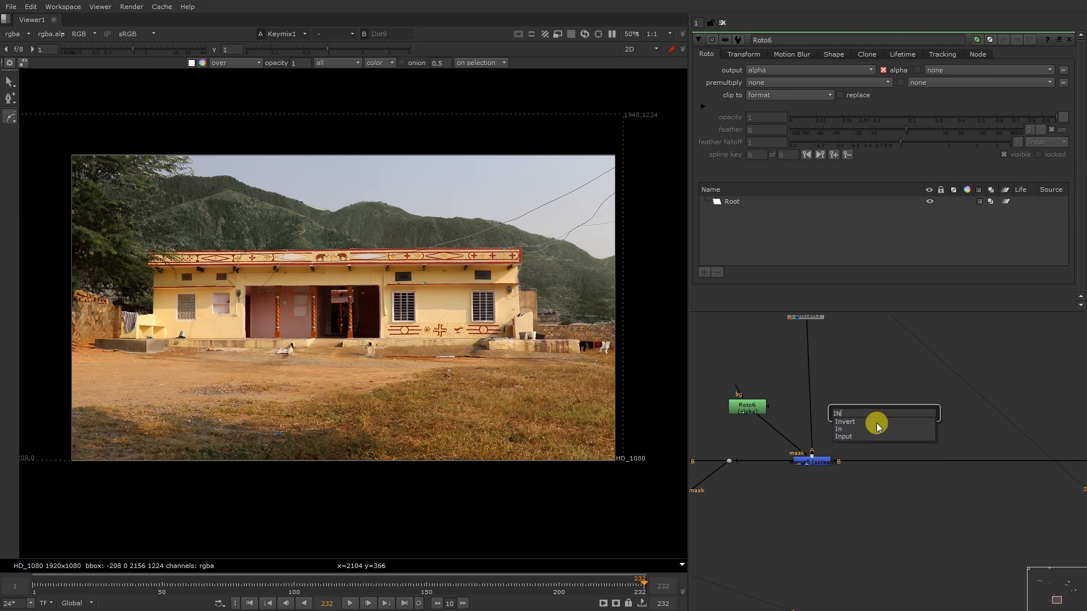
pyautogui.press('Return')
pyautogui.scroll(-1, 877, 395)
pyautogui.scroll(-3, 1007, 412)
pyautogui.moveTo(877, 395); pyautogui.dragTo(1010, 413)
pyautogui.press('1')
pyautogui.press('a')
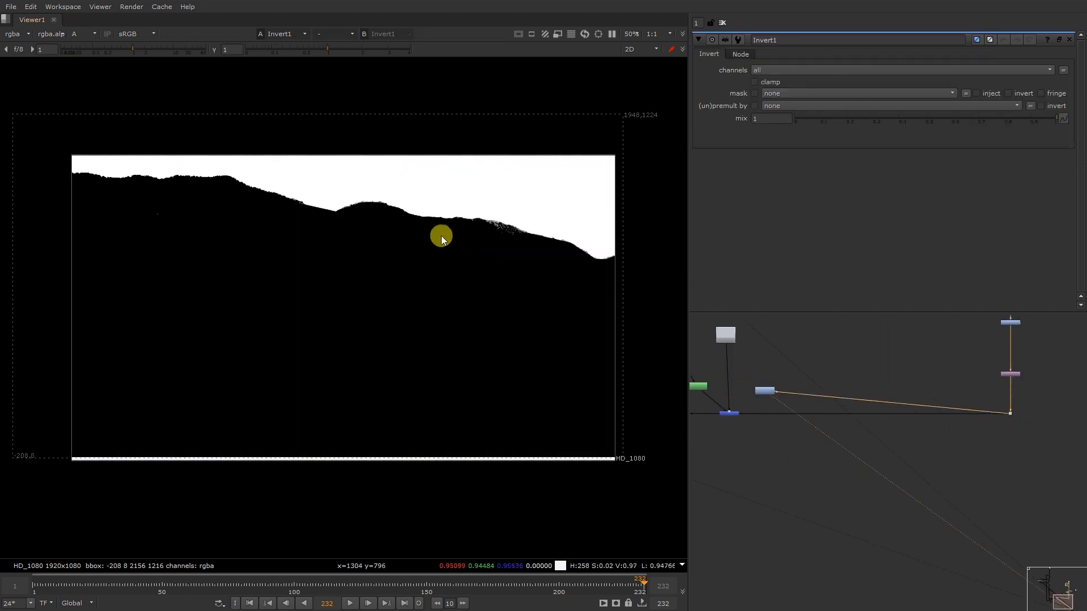
# Replace Roto6 with Invert1 as Merge5's mask input and view the Merge5 result in color
pyautogui.scroll(-2, 875, 403)
pyautogui.scroll(4, 710, 385)
pyautogui.click(795, 399)
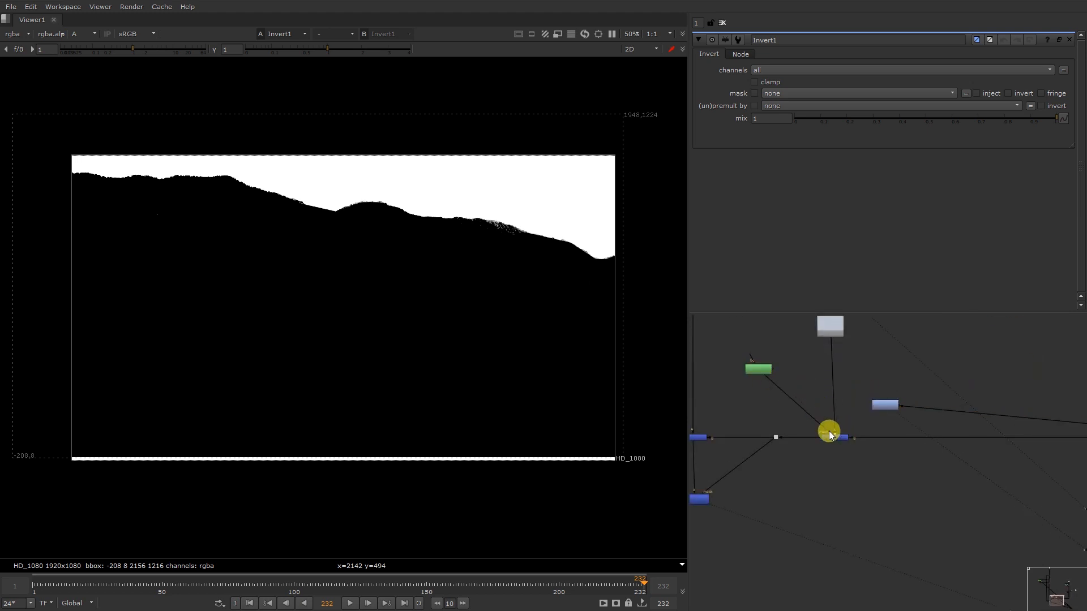
pyautogui.scroll(3, 837, 431)
pyautogui.moveTo(732, 344); pyautogui.dragTo(929, 388)
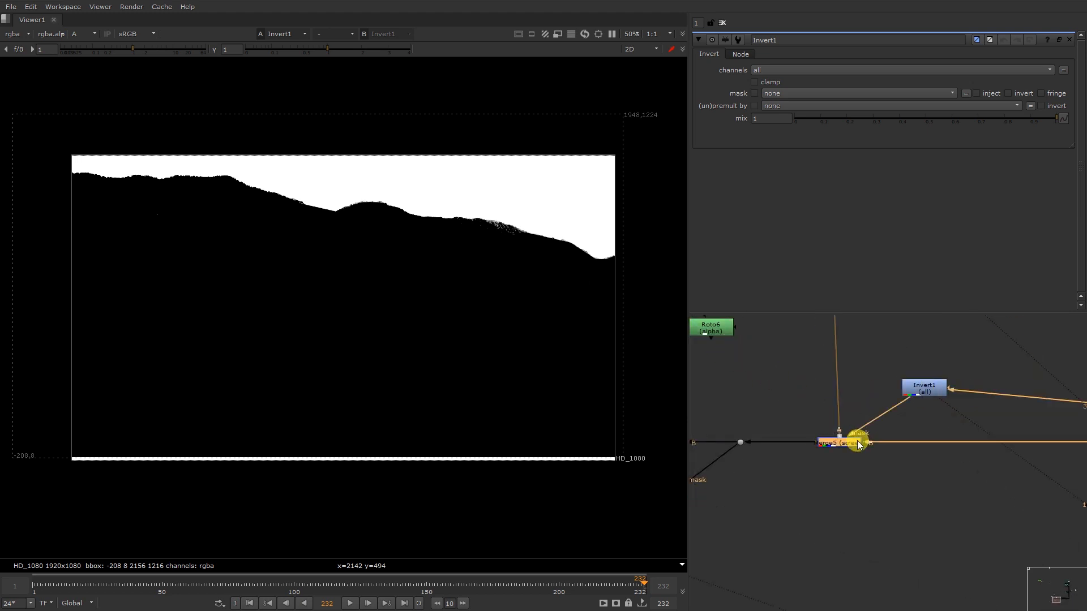
pyautogui.click(857, 441)
pyautogui.press('1')
pyautogui.press('a')
# Add a FilterErode node below Invert1 and give it a strongly negative size to expand the matte down the mountain
pyautogui.click(923, 388)
pyautogui.press('Tab')
pyautogui.press('Escape')
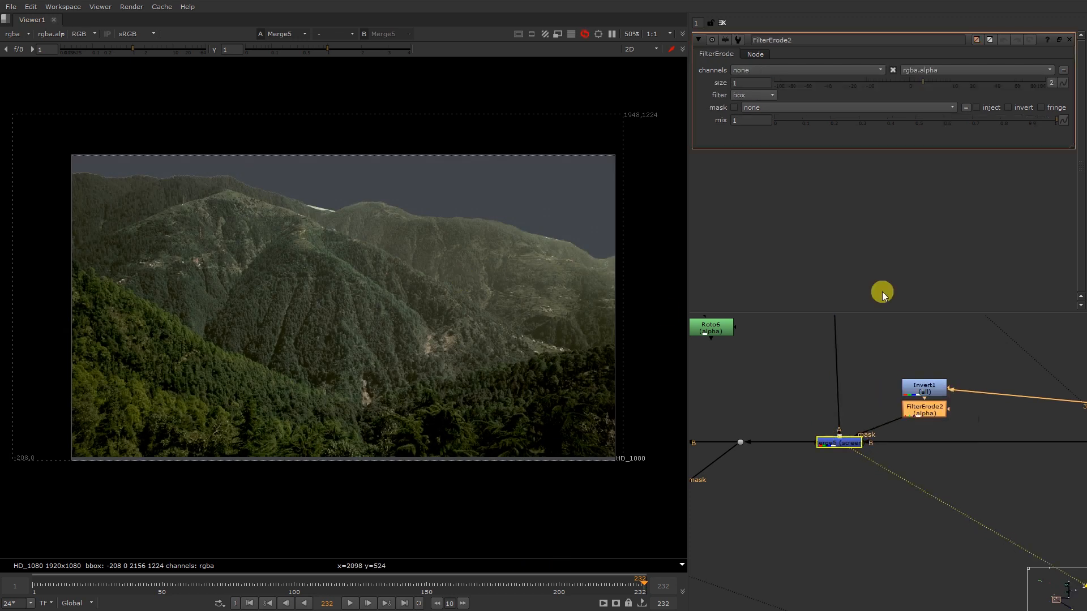
pyautogui.moveTo(912, 85); pyautogui.dragTo(788, 101)
# Add a Blur node below FilterErode2 with a size of 61.5 to soften the haze mask, and view the Keymix1 output
pyautogui.press('b')
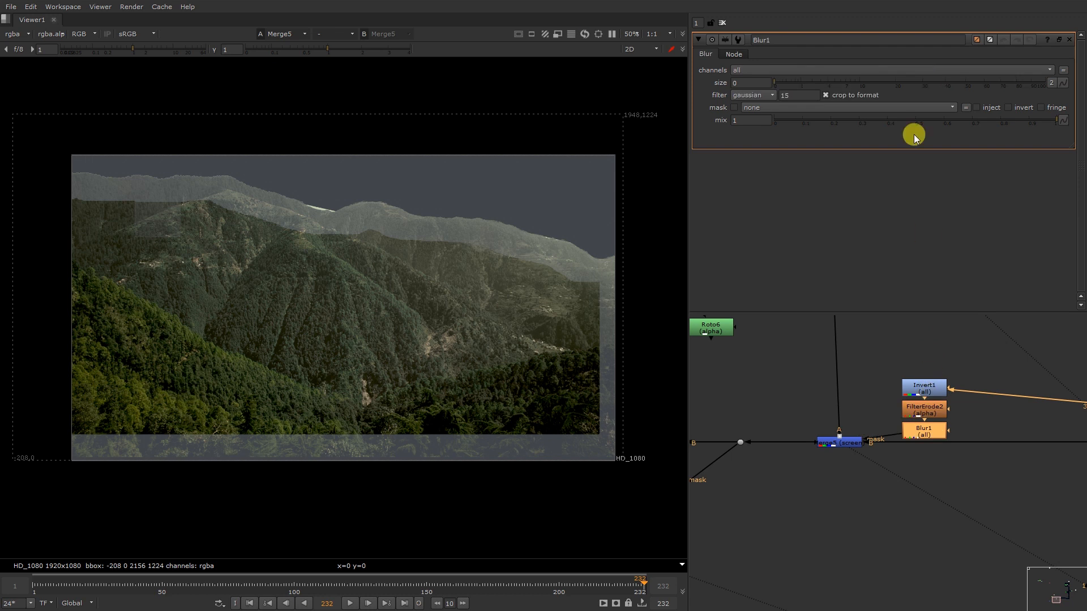
pyautogui.moveTo(900, 85); pyautogui.dragTo(986, 84)
pyautogui.scroll(-3, 922, 413)
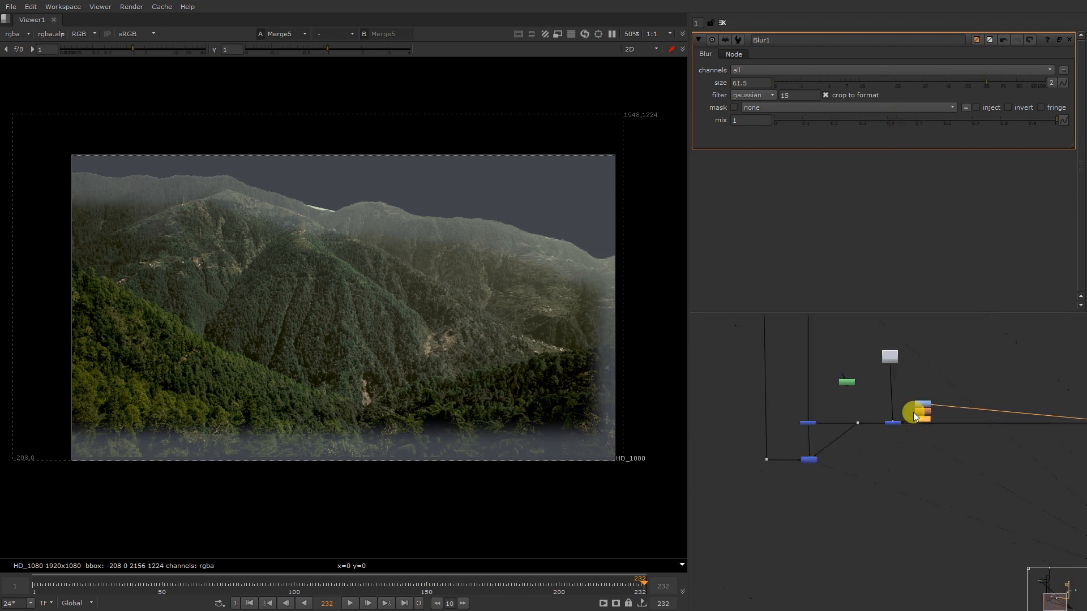
pyautogui.scroll(-3, 921, 422)
pyautogui.scroll(4, 803, 453)
pyautogui.click(802, 463)
pyautogui.press('1')
pyautogui.scroll(-2, 743, 358)
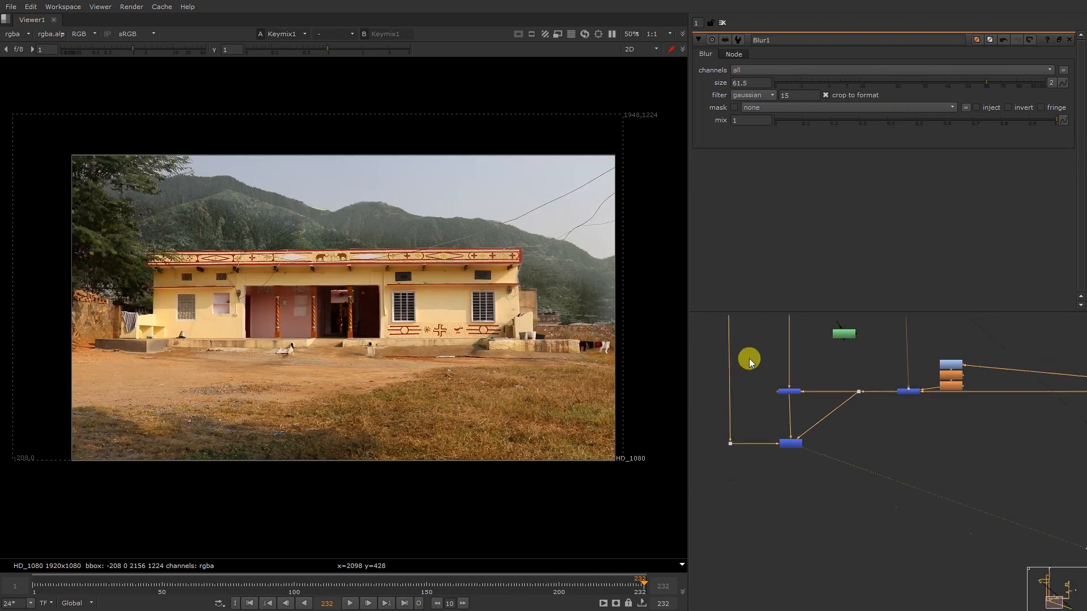
# View Invert1's alpha and examine the matte closely along the frame's right edge
pyautogui.scroll(3, 905, 388)
pyautogui.click(912, 387)
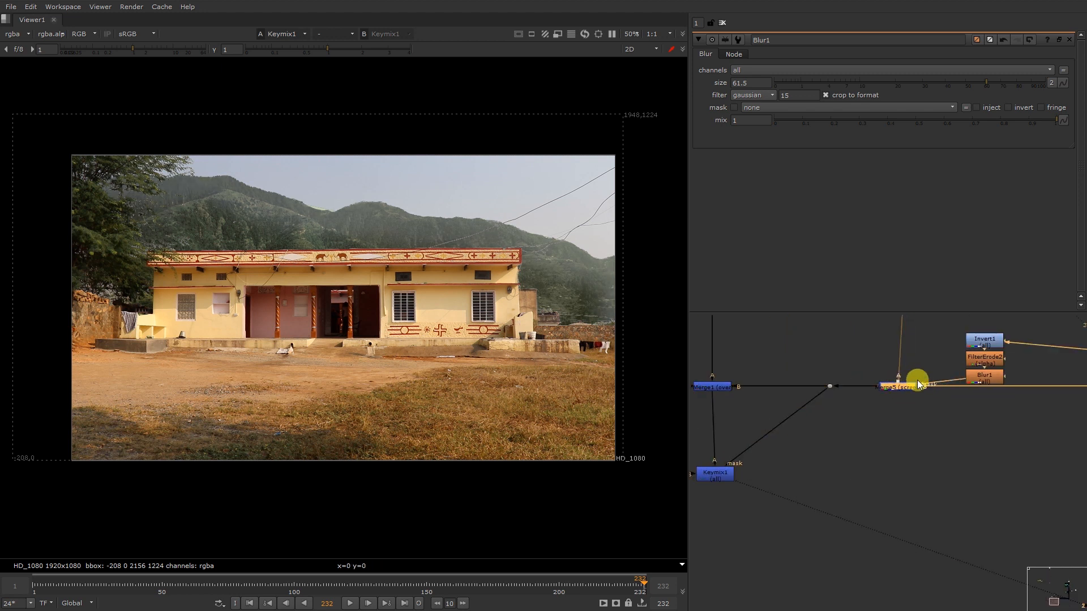
pyautogui.scroll(-3, 957, 387)
pyautogui.scroll(3, 973, 369)
pyautogui.click(974, 369)
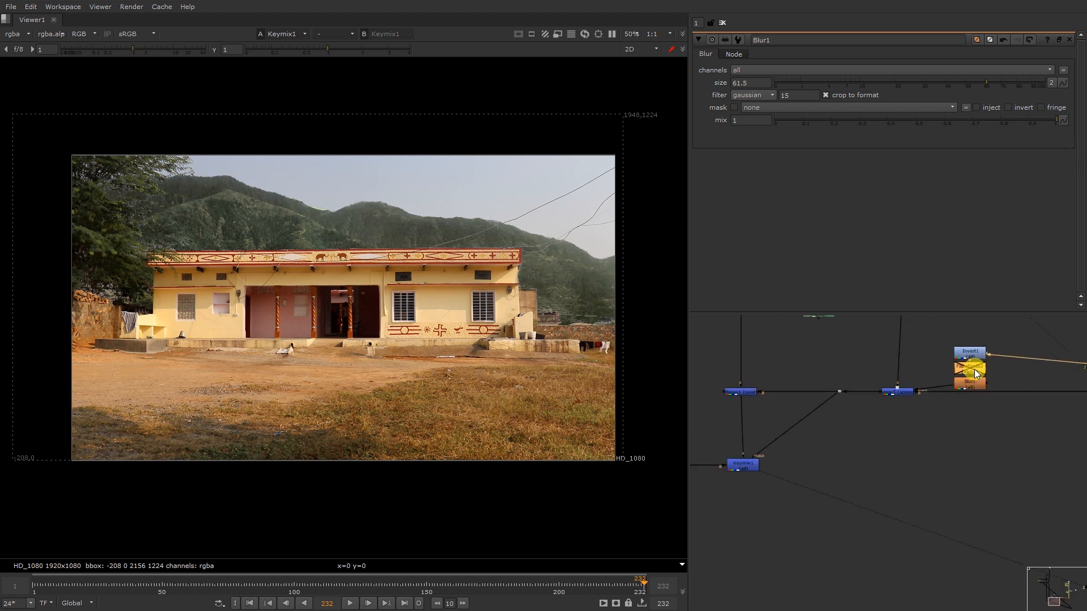
pyautogui.click(970, 352)
pyautogui.press('1')
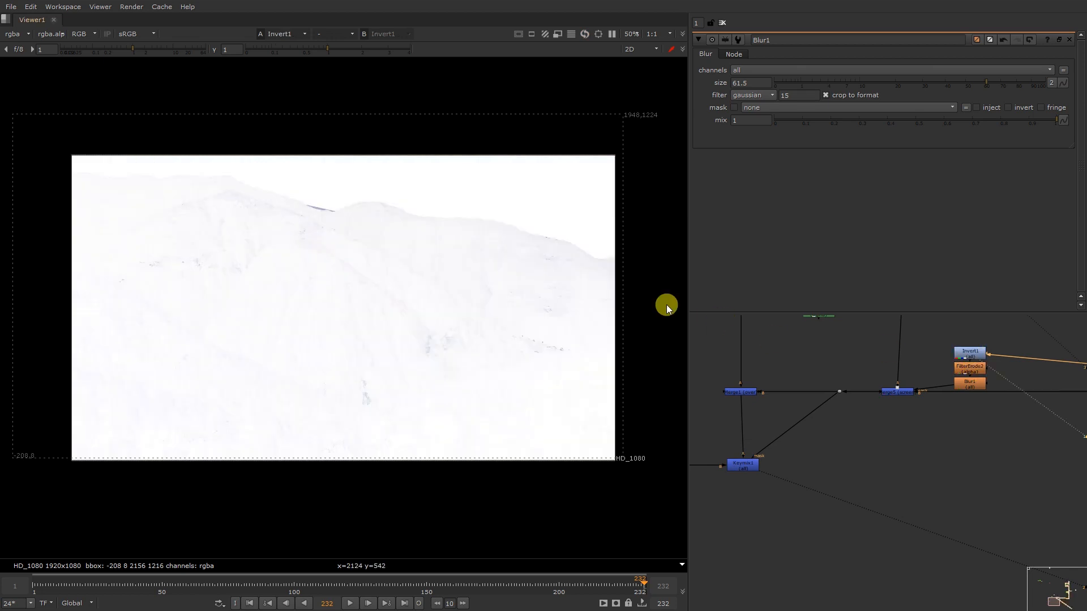
pyautogui.press('a')
pyautogui.scroll(1, 626, 297)
pyautogui.scroll(6, 626, 297)
# View FilterErode2's matte, open its settings and move Invert1 up to leave space between the two nodes
pyautogui.click(968, 373)
pyautogui.press('1')
pyautogui.doubleClick(968, 373)
pyautogui.moveTo(976, 357); pyautogui.dragTo(977, 337)
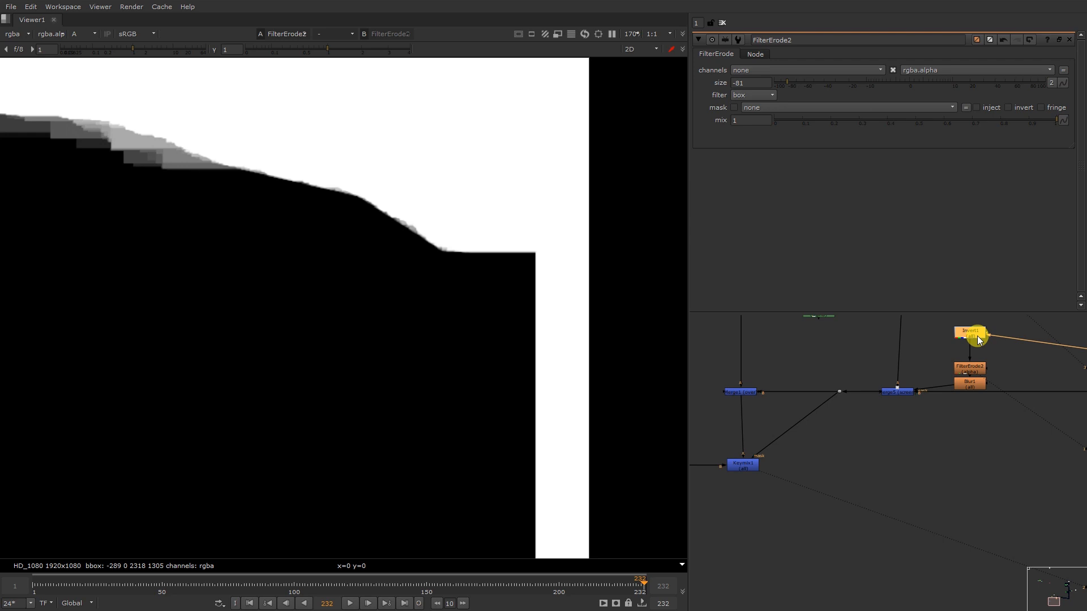
pyautogui.press('Tab')
pyautogui.write('bl')
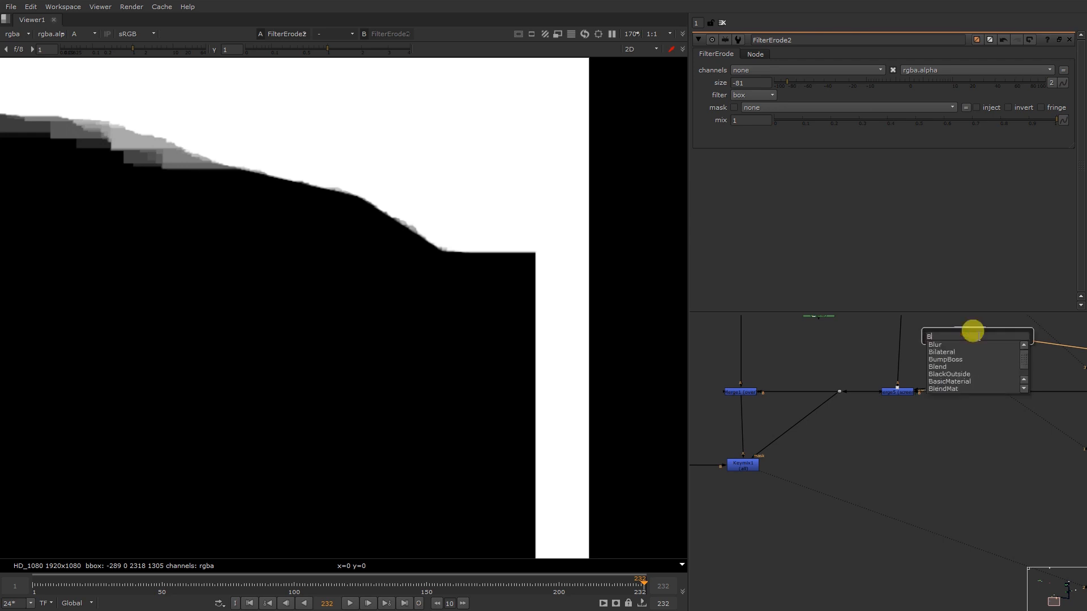
pyautogui.click(965, 361)
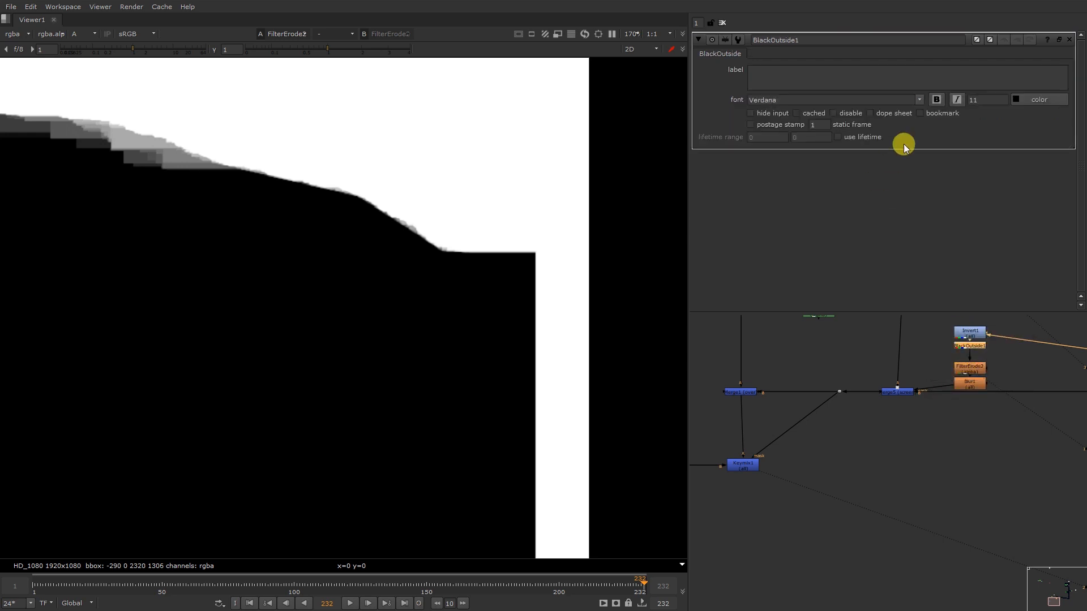
pyautogui.press('Delete')
pyautogui.click(970, 340)
pyautogui.press('t')
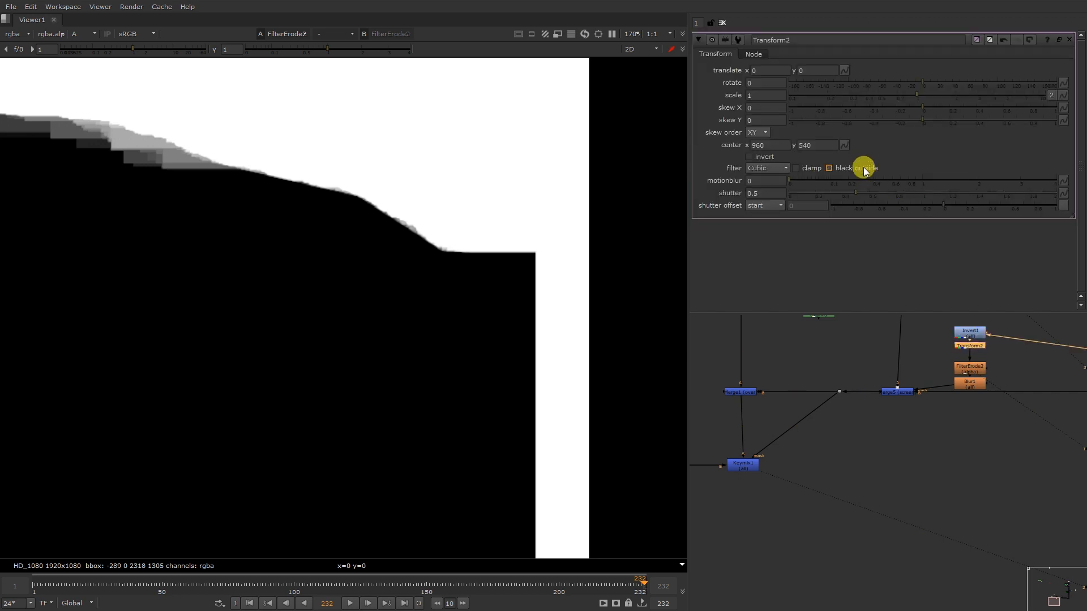
pyautogui.press('Delete')
# Insert a Crop node between Invert1 and FilterErode2 and check the matte at the frame edges
pyautogui.press('Tab')
pyautogui.write('Crop')
pyautogui.click(956, 352)
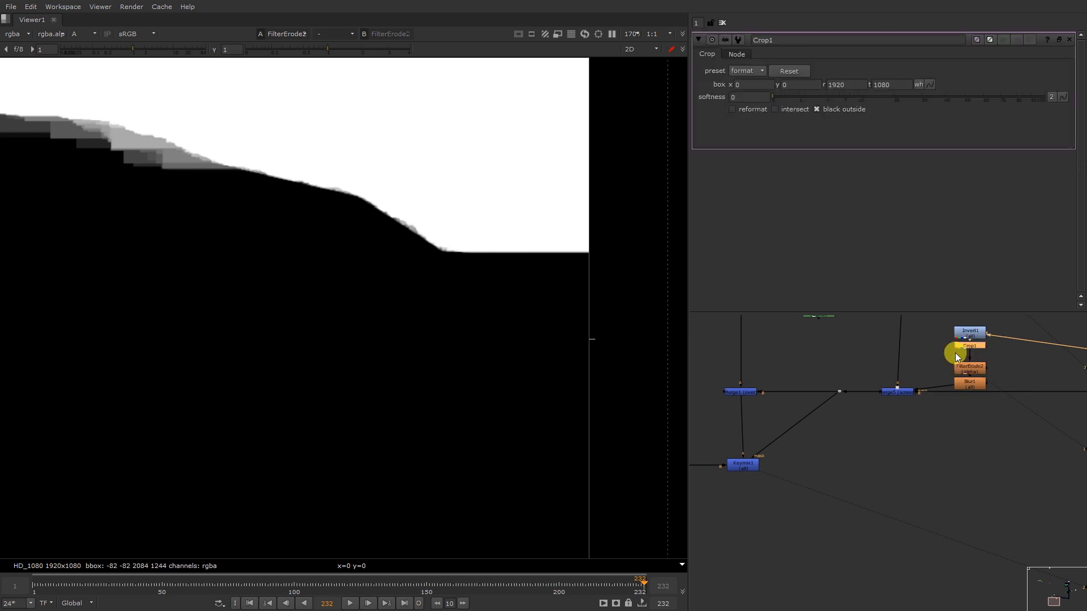
pyautogui.scroll(-4, 584, 303)
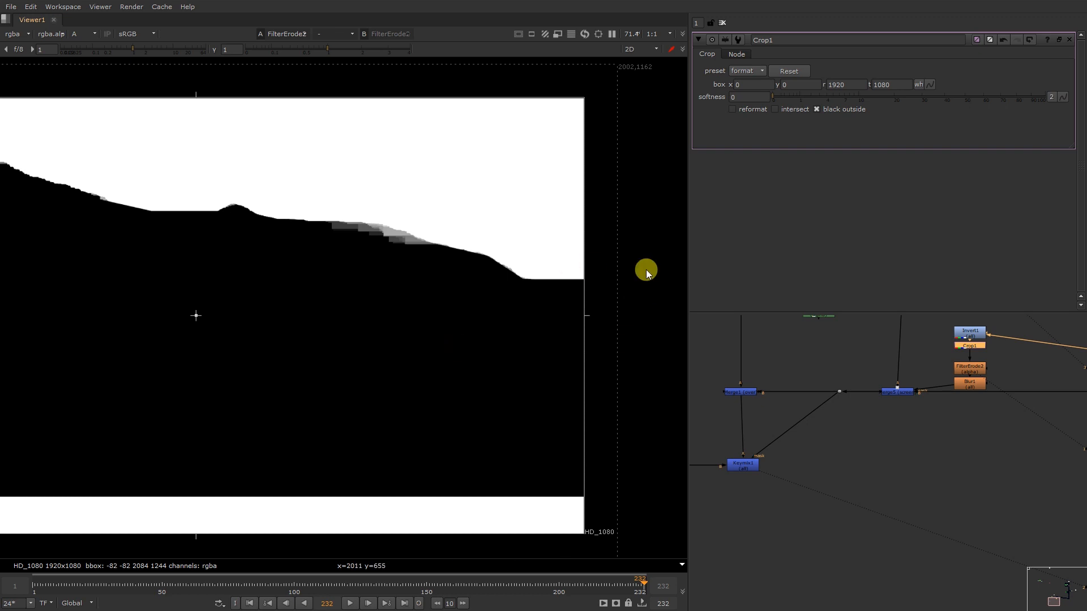
pyautogui.scroll(-5, 134, 232)
pyautogui.scroll(4, 246, 243)
pyautogui.scroll(3, 932, 355)
# Add a Grade node between Invert1 and Crop1, limited to the alpha channel, with a blackpoint of 0.7
pyautogui.press('g')
pyautogui.click(781, 71)
pyautogui.click(779, 121)
pyautogui.moveTo(910, 85); pyautogui.dragTo(1004, 89)
# View the full-frame Keymix1 output, check its green and blue channels, and return to full color
pyautogui.scroll(-2, 990, 397)
pyautogui.moveTo(993, 402); pyautogui.dragTo(1006, 394, button='middle')
pyautogui.moveTo(738, 511); pyautogui.dragTo(840, 474, button='middle')
pyautogui.click(838, 468)
pyautogui.press('1')
pyautogui.press('f')
pyautogui.press('g')
pyautogui.press('b')
pyautogui.press('b')
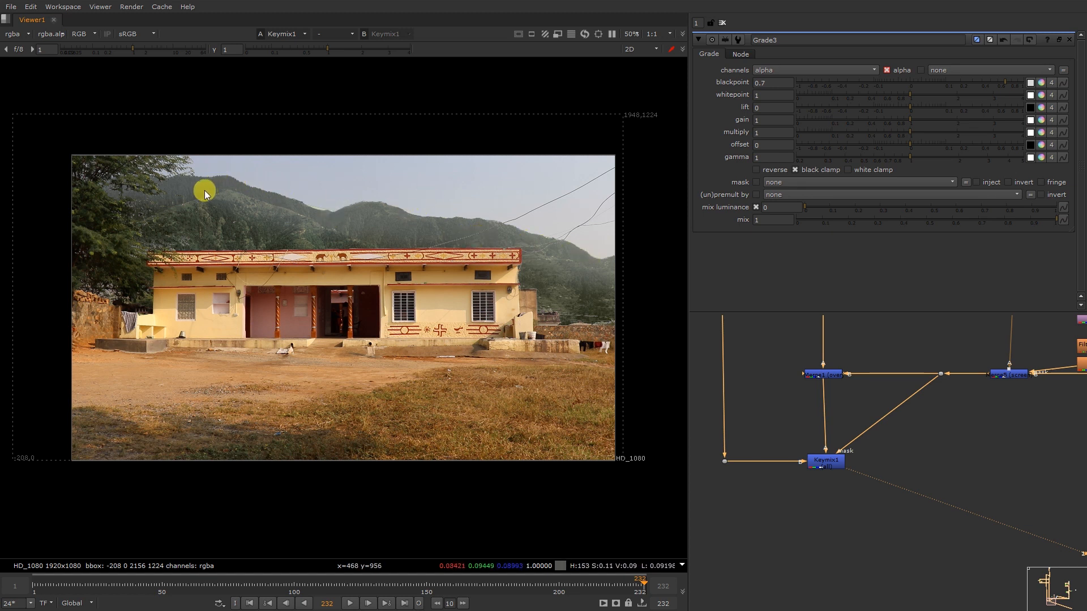
# Move the dot feeding the haze branch closer to the mask nodes and insert another dot directly below Transform1
pyautogui.scroll(-1, 810, 322)
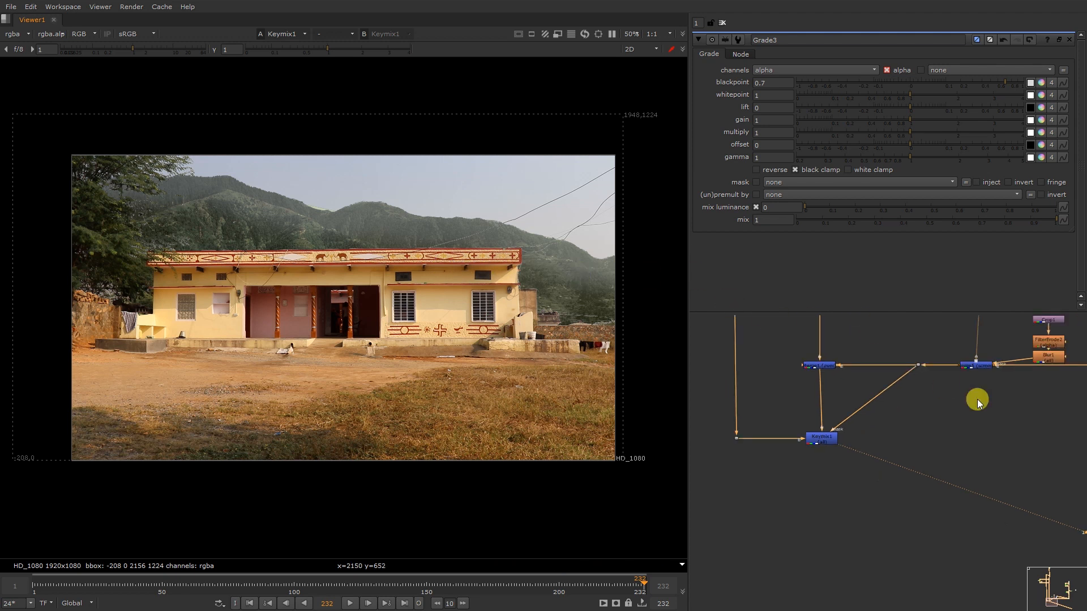
pyautogui.moveTo(1007, 376); pyautogui.dragTo(857, 485, button='middle')
pyautogui.scroll(-2, 895, 447)
pyautogui.moveTo(891, 440); pyautogui.dragTo(779, 424, button='middle')
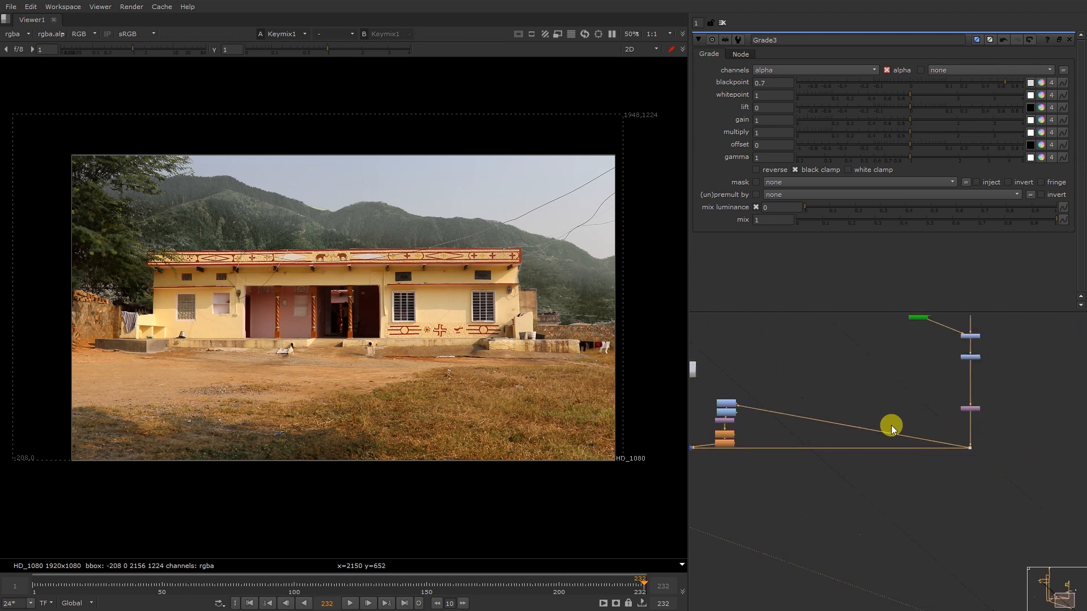
pyautogui.scroll(2, 962, 451)
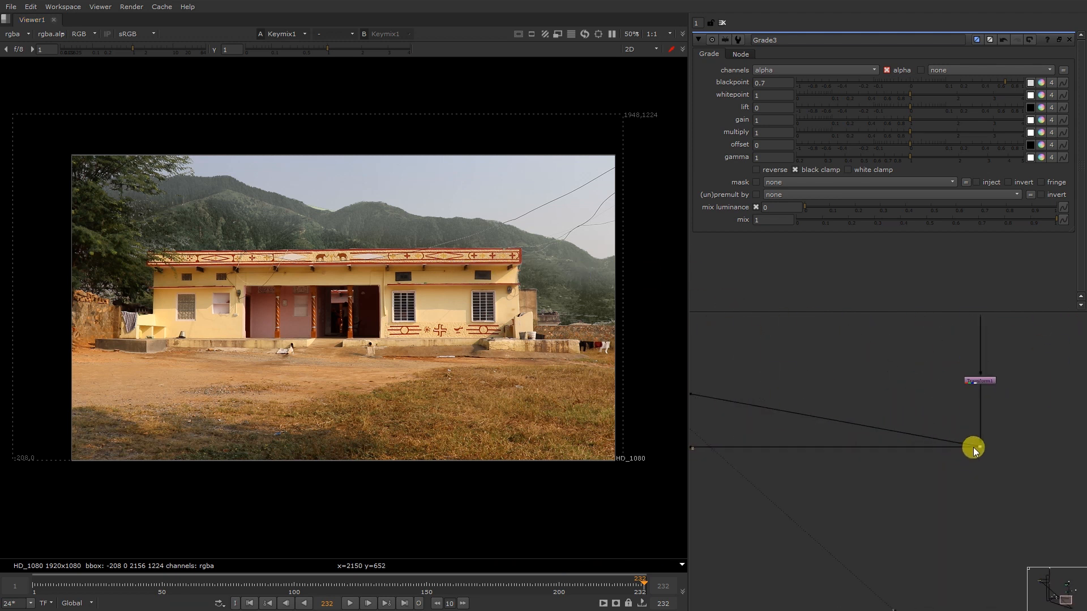
pyautogui.scroll(-3, 980, 447)
pyautogui.moveTo(981, 448); pyautogui.dragTo(852, 448)
pyautogui.click(886, 423)
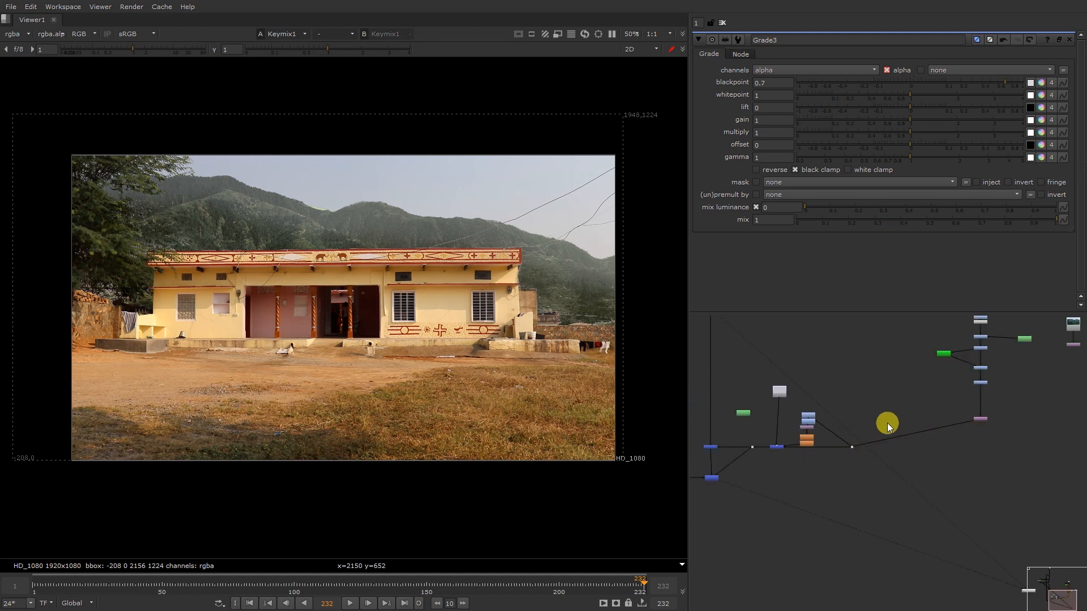
pyautogui.keyDown('ctrl'); pyautogui.moveTo(914, 434); pyautogui.dragTo(983, 450); pyautogui.keyUp('ctrl')
pyautogui.click(940, 411)
# Insert a dot in the luminance keyer's mask connection to Grade2 and position it to tidy the wire
pyautogui.scroll(5, 944, 371)
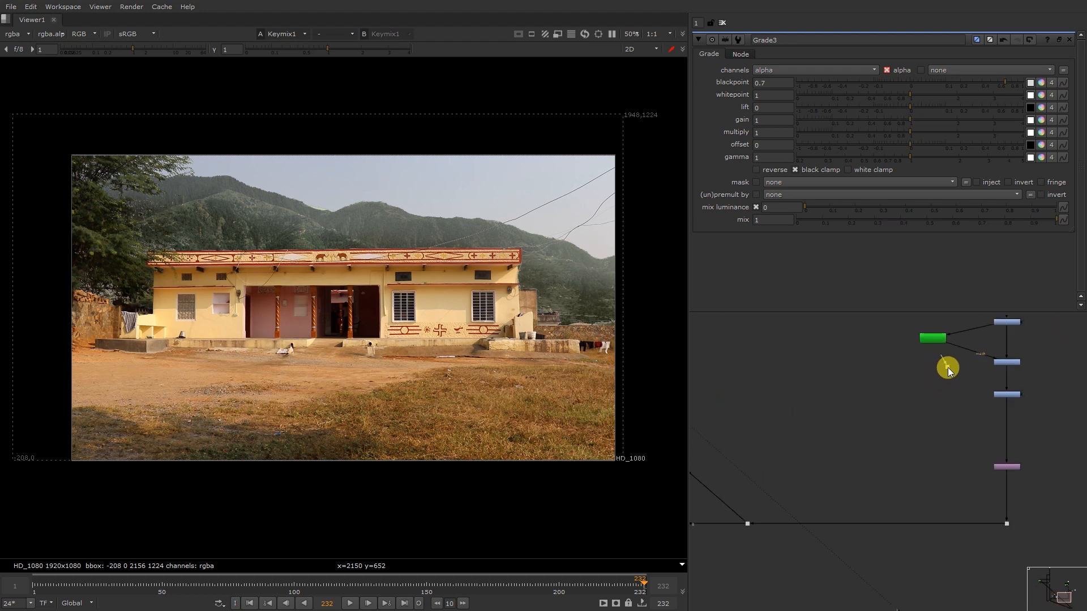
pyautogui.scroll(-2, 966, 358)
pyautogui.moveTo(974, 354); pyautogui.dragTo(941, 359)
pyautogui.moveTo(942, 347); pyautogui.dragTo(934, 393, button='middle')
pyautogui.scroll(5, 934, 392)
pyautogui.click(938, 381)
pyautogui.click(947, 351)
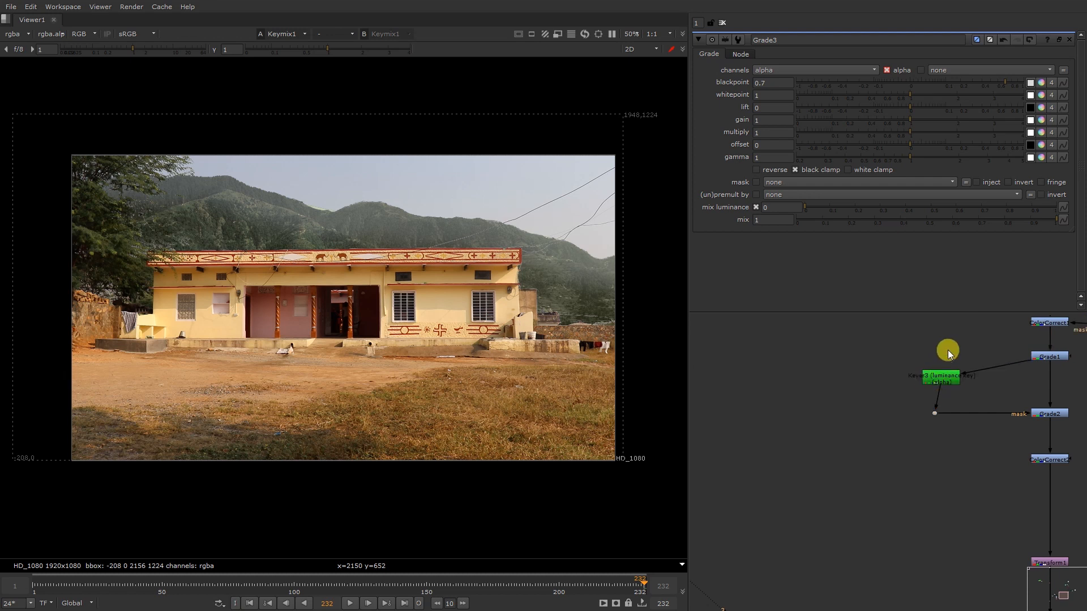
# Move Invert1 aside from the haze mask stack and shift Merge5 closer to Blur1
pyautogui.scroll(-7, 995, 370)
pyautogui.scroll(5, 880, 455)
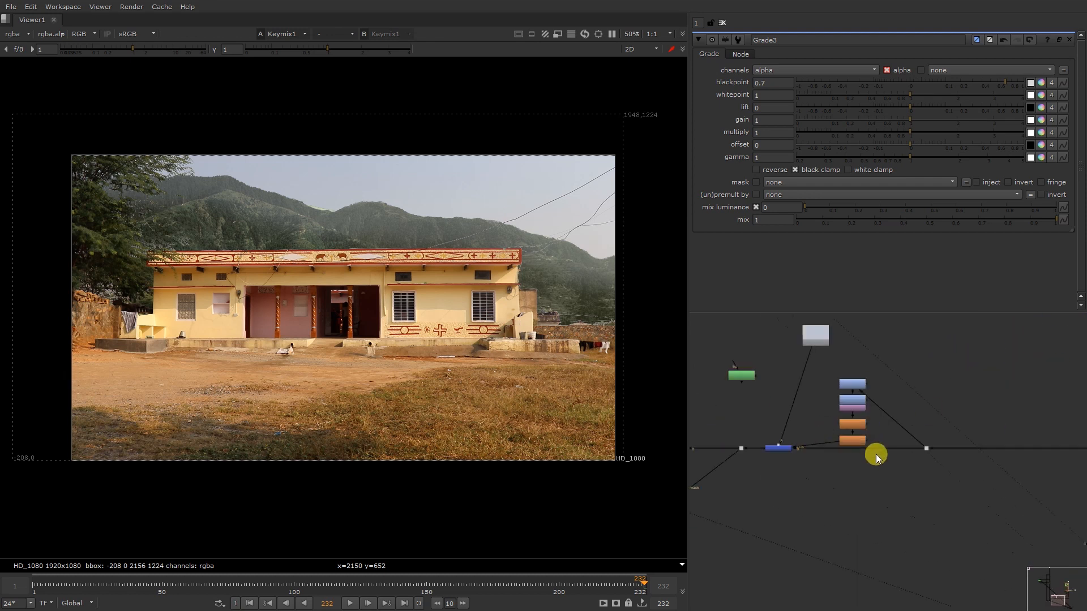
pyautogui.moveTo(854, 378); pyautogui.dragTo(895, 379)
pyautogui.click(856, 384)
pyautogui.moveTo(819, 422); pyautogui.dragTo(895, 383, button='middle')
pyautogui.moveTo(857, 407); pyautogui.dragTo(879, 406)
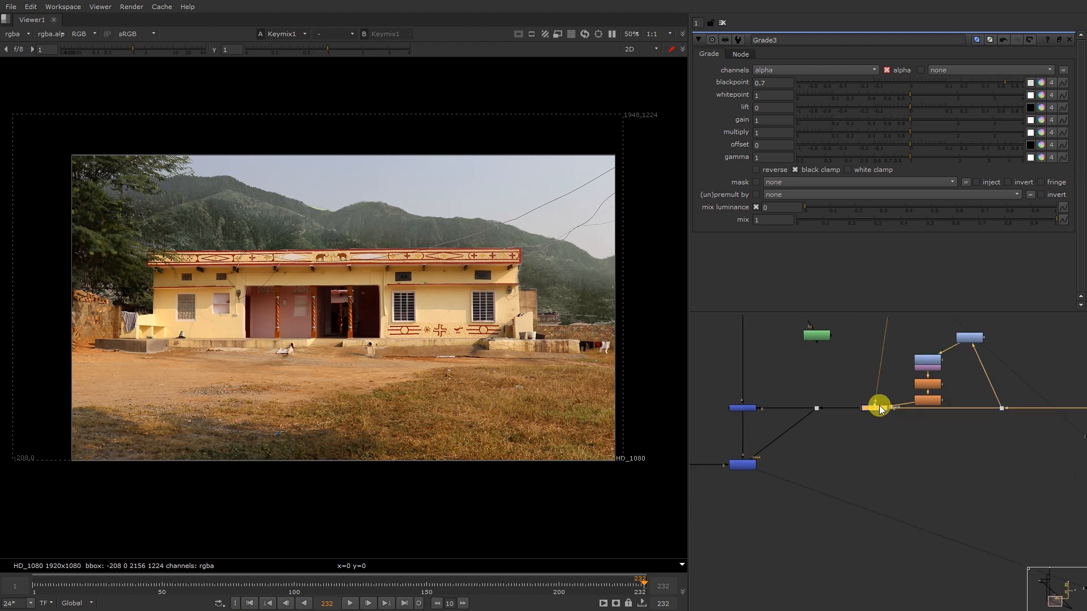
pyautogui.scroll(4, 880, 383)
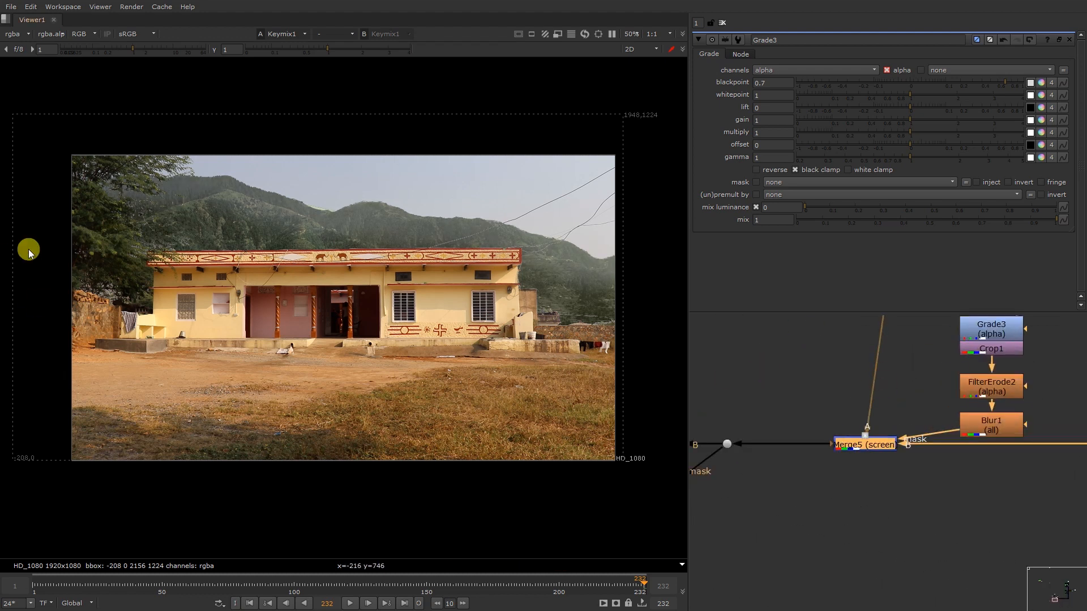
# Inspect the haze on the mountains, and move Grade3, Crop1 and FilterErode2 up to make room around Blur1
pyautogui.scroll(3, 132, 223)
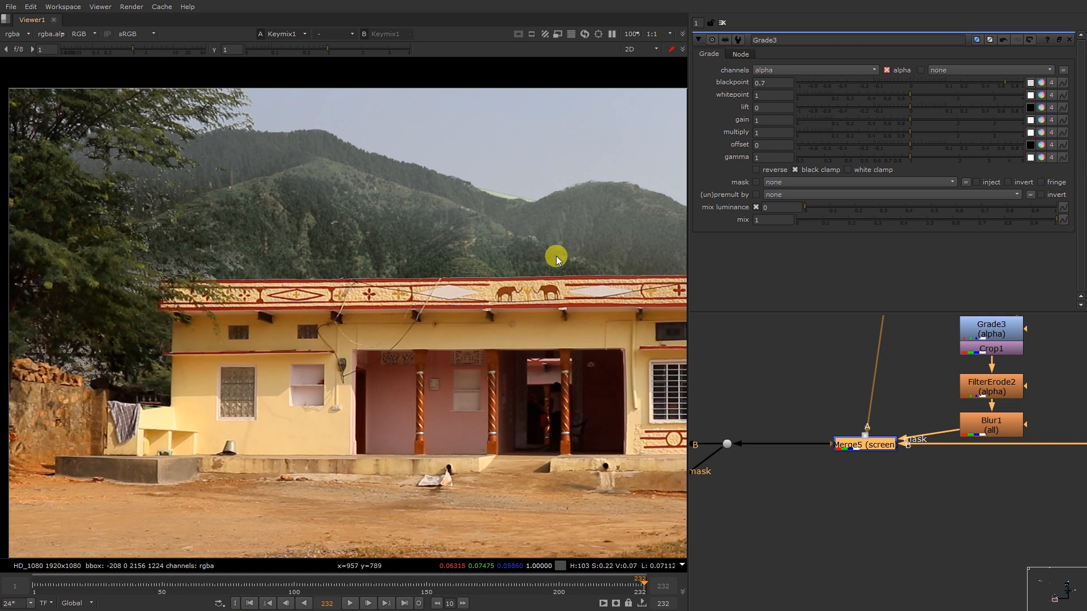
pyautogui.scroll(-3, 512, 296)
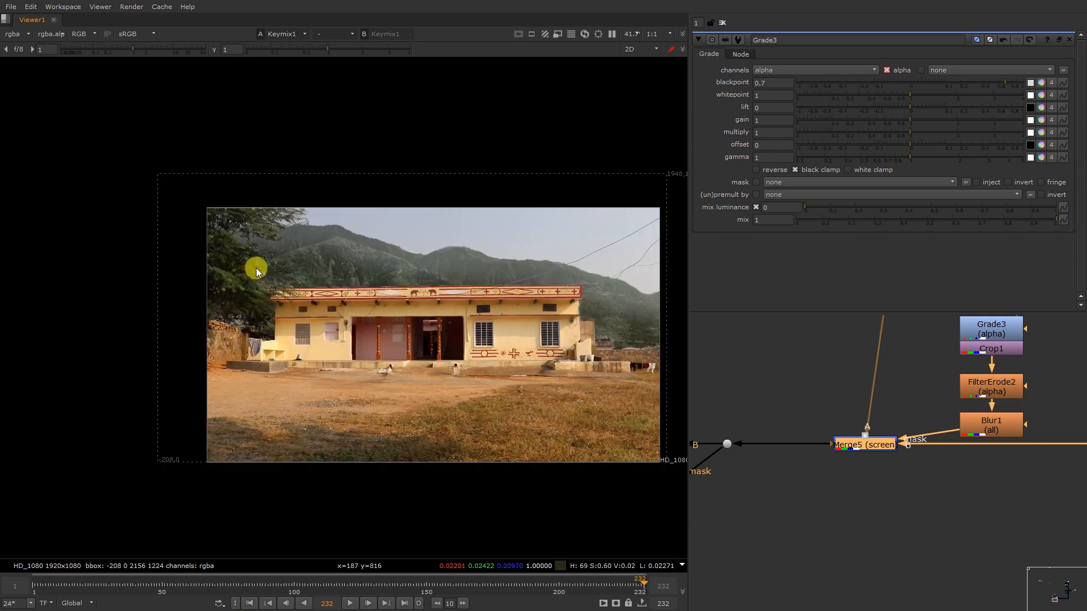
pyautogui.scroll(1, 340, 250)
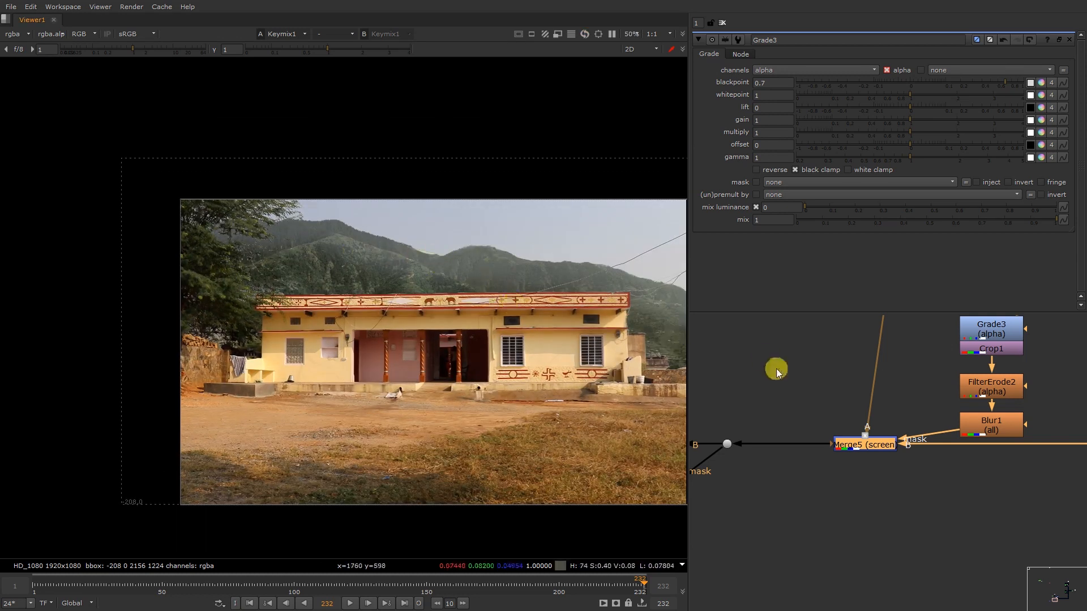
pyautogui.scroll(-4, 897, 371)
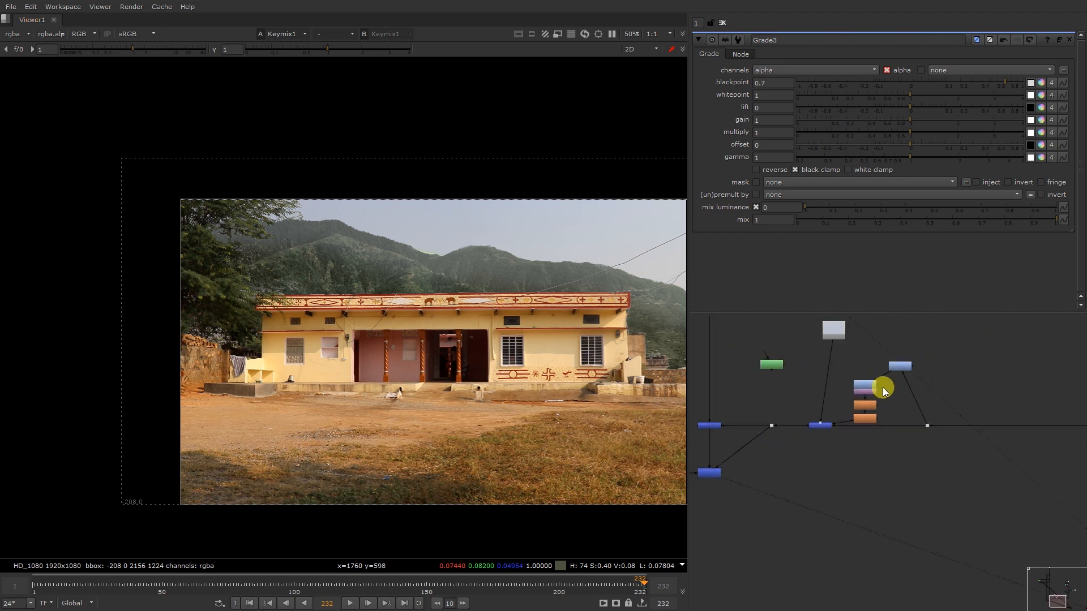
pyautogui.scroll(2, 866, 435)
pyautogui.moveTo(929, 334)
pyautogui.mouseDown()
pyautogui.moveTo(960, 334)
pyautogui.moveTo(932, 326)
pyautogui.mouseUp()
pyautogui.scroll(-3, 960, 335)
pyautogui.scroll(1, 933, 349)
pyautogui.moveTo(911, 361); pyautogui.dragTo(921, 342)
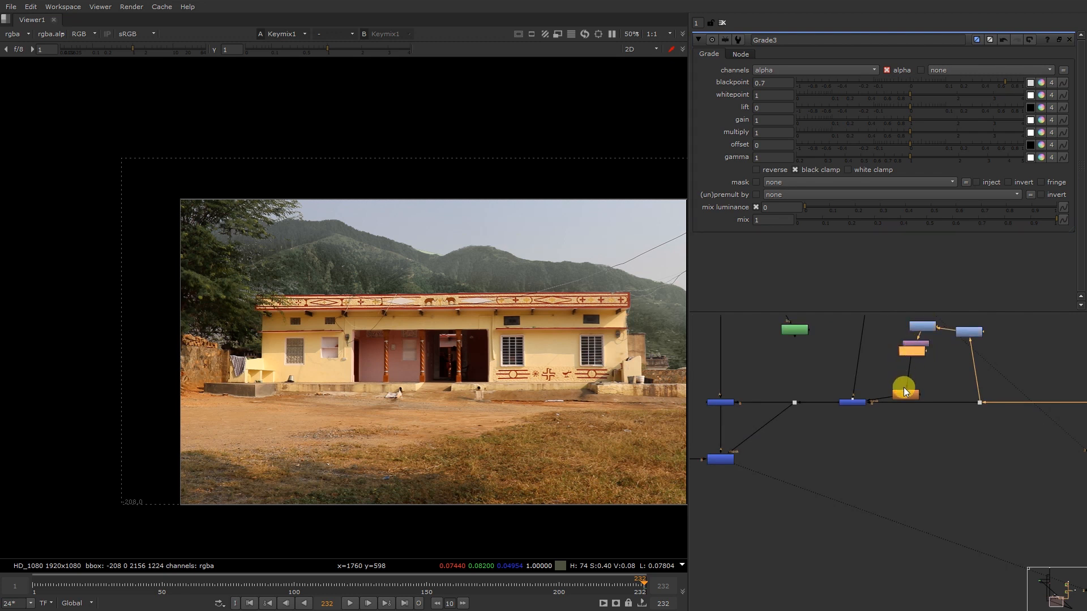
# Add a Multiply node below Blur1 and connect a new Roto node beside it as its mask
pyautogui.press('Tab')
pyautogui.write('MU')
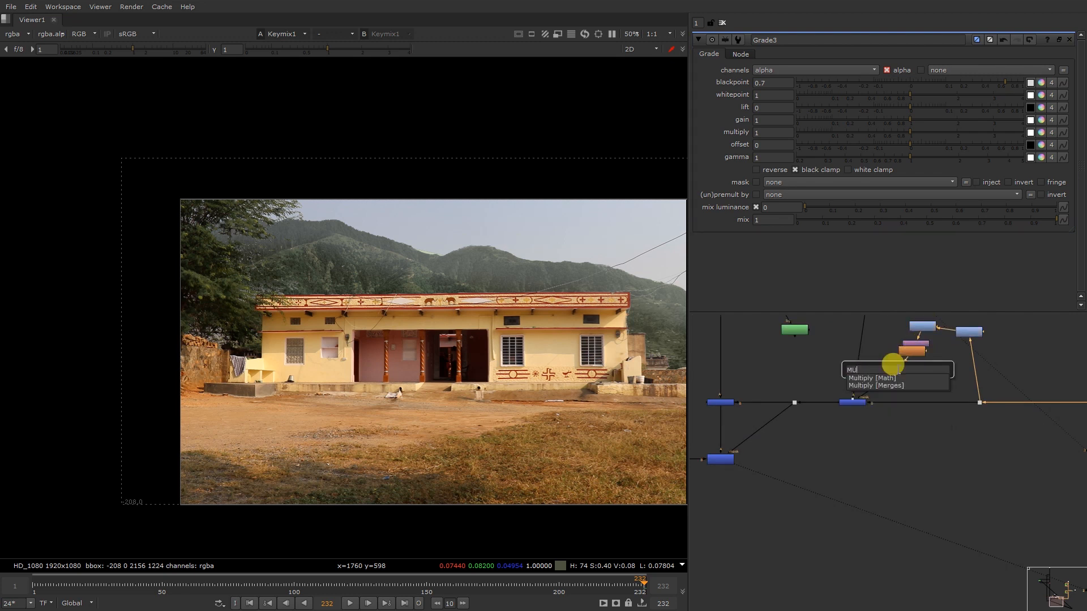
pyautogui.press('Return')
pyautogui.scroll(3, 936, 366)
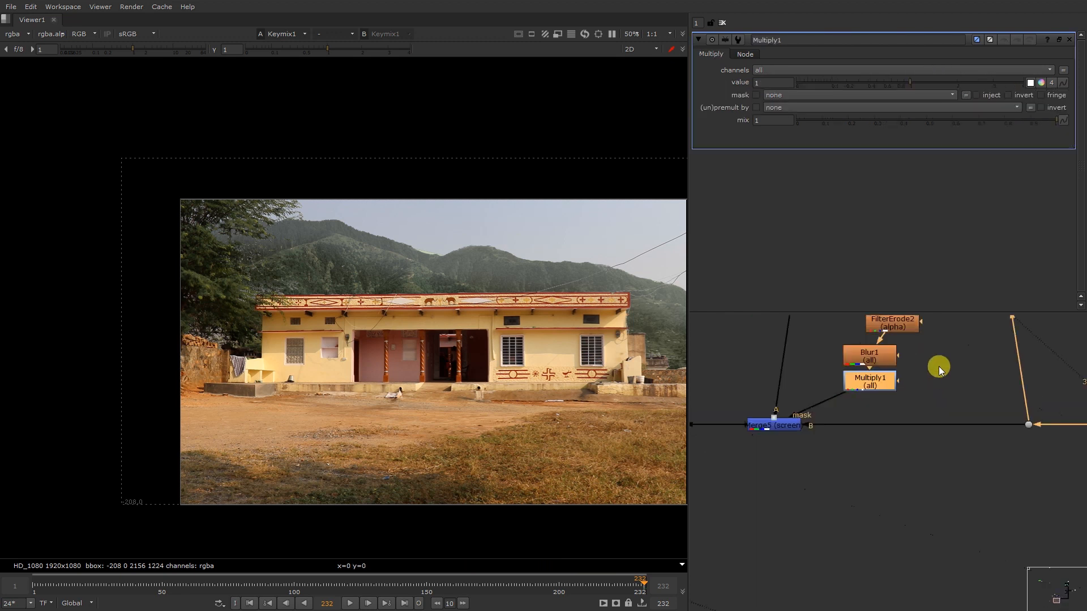
pyautogui.press('o')
pyautogui.moveTo(899, 379); pyautogui.dragTo(944, 384)
# Draw a closed Bezier in Roto7 around the nearer mountain slope behind the building's roof
pyautogui.rightClick(296, 255)
pyautogui.click(296, 255)
pyautogui.scroll(3, 293, 258)
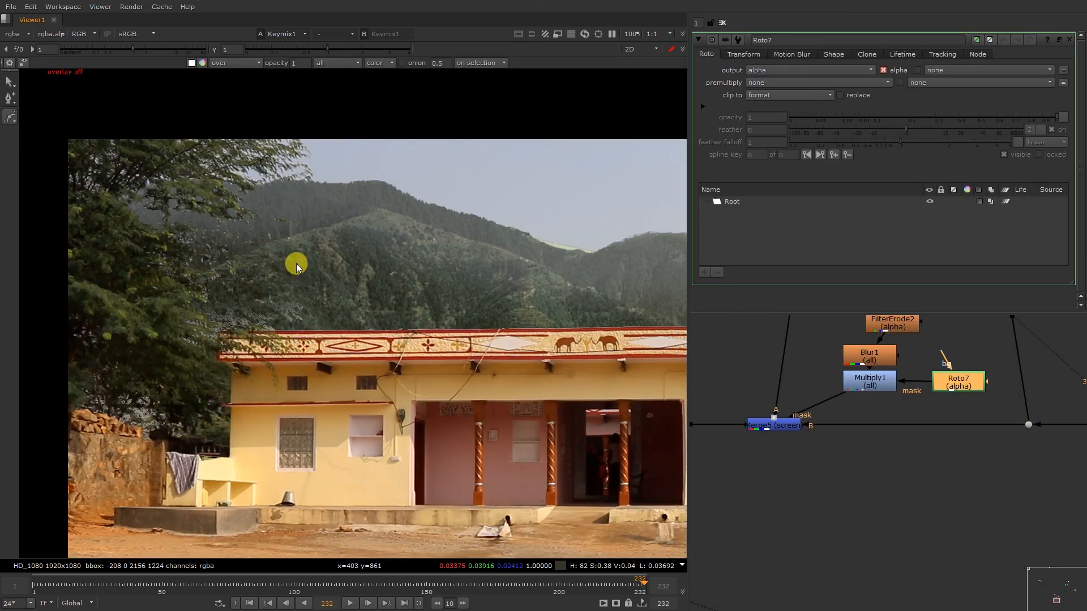
pyautogui.rightClick(372, 212)
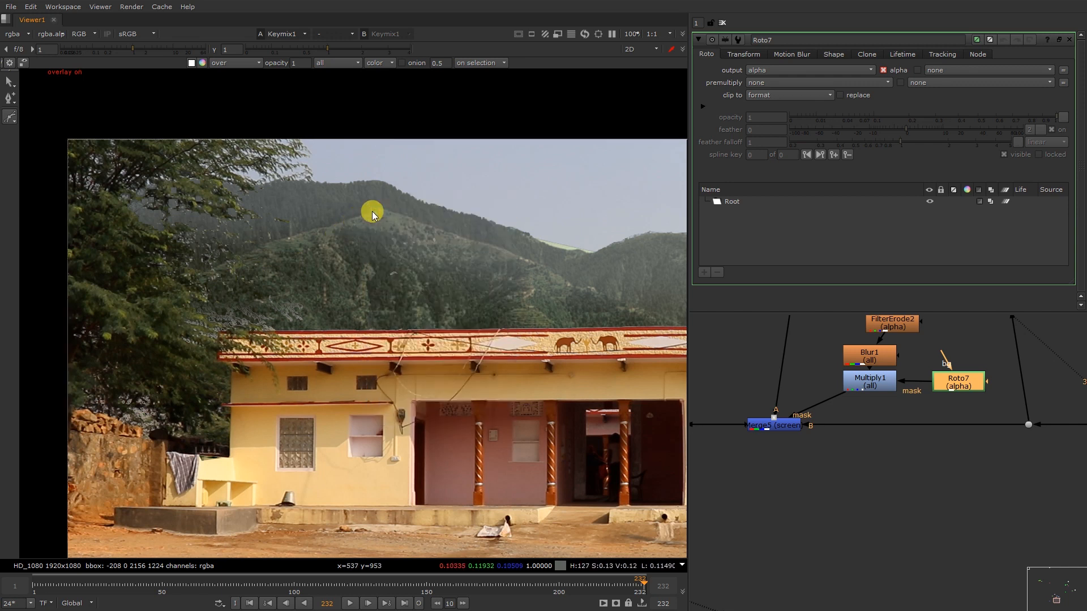
pyautogui.click(375, 211)
pyautogui.click(388, 206)
pyautogui.scroll(-3, 374, 356)
pyautogui.click(259, 373)
pyautogui.click(521, 376)
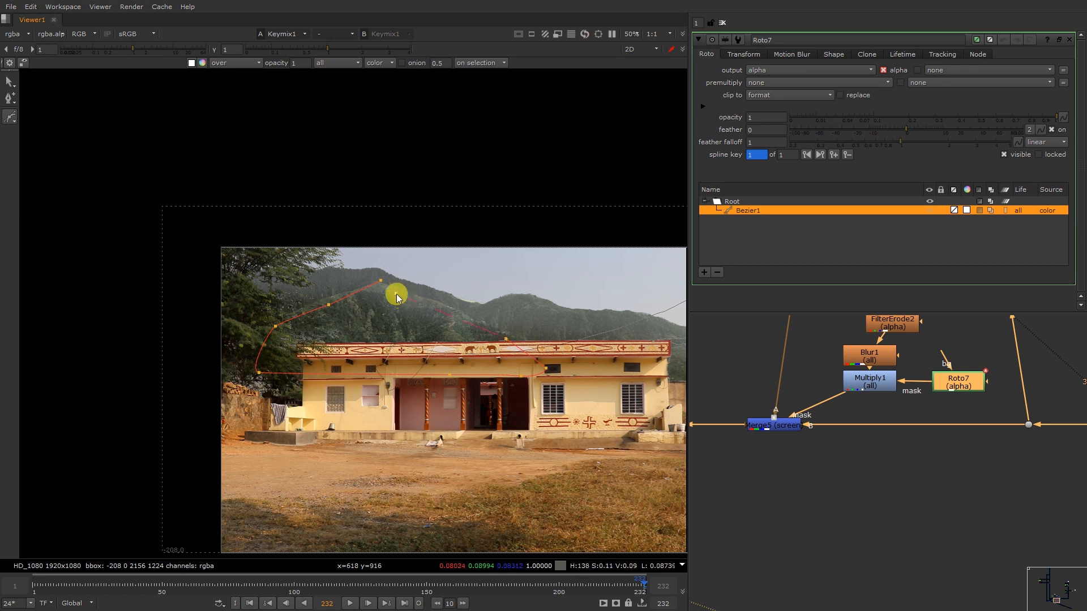
pyautogui.scroll(3, 382, 286)
pyautogui.press('q')
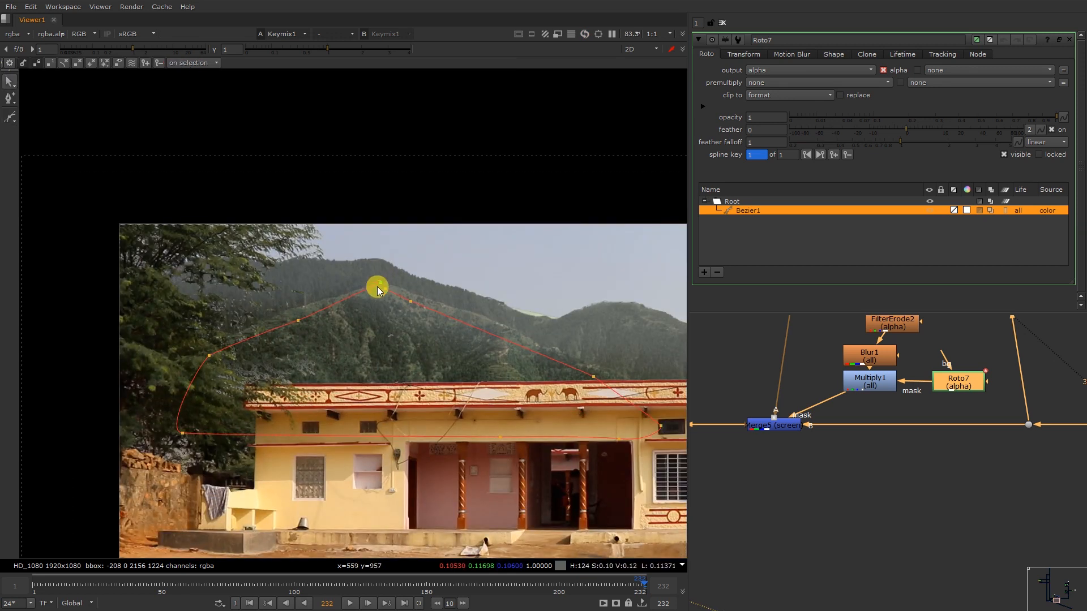
# Lower Multiply1's value and add a Blur node with size 55 below Roto7 to soften its mask
pyautogui.doubleClick(867, 383)
pyautogui.moveTo(890, 84); pyautogui.dragTo(865, 83)
pyautogui.moveTo(963, 378); pyautogui.dragTo(949, 341)
pyautogui.press('b')
pyautogui.moveTo(912, 84); pyautogui.dragTo(975, 84)
pyautogui.press('f')
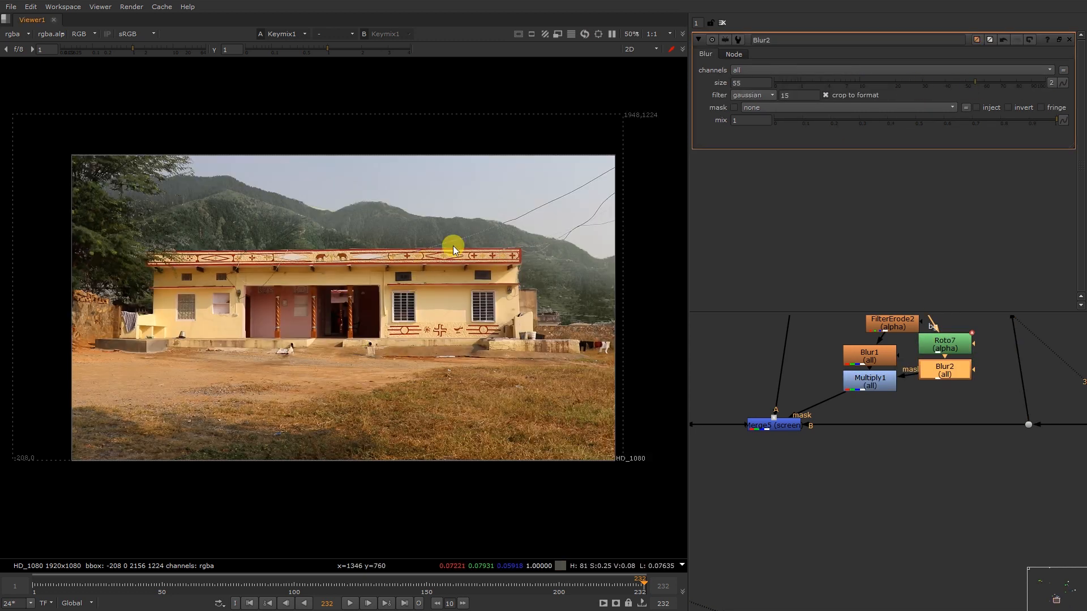
pyautogui.press('o')
pyautogui.press('o')
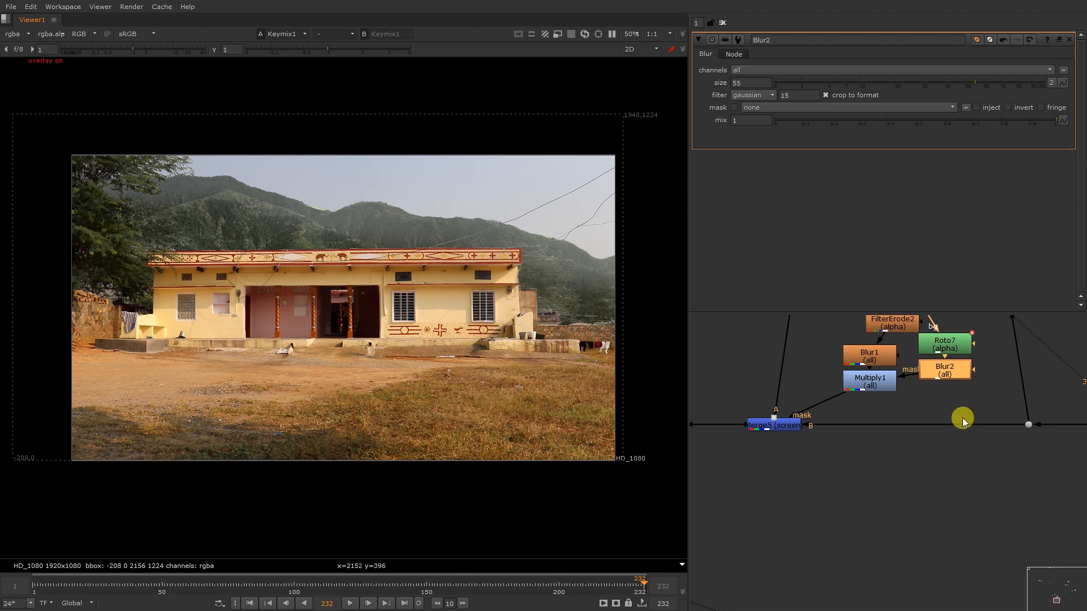
# Increase Blur1's size to 96.5 and inspect the haze along the ridge
pyautogui.click(890, 360)
pyautogui.moveTo(994, 82); pyautogui.dragTo(1041, 85)
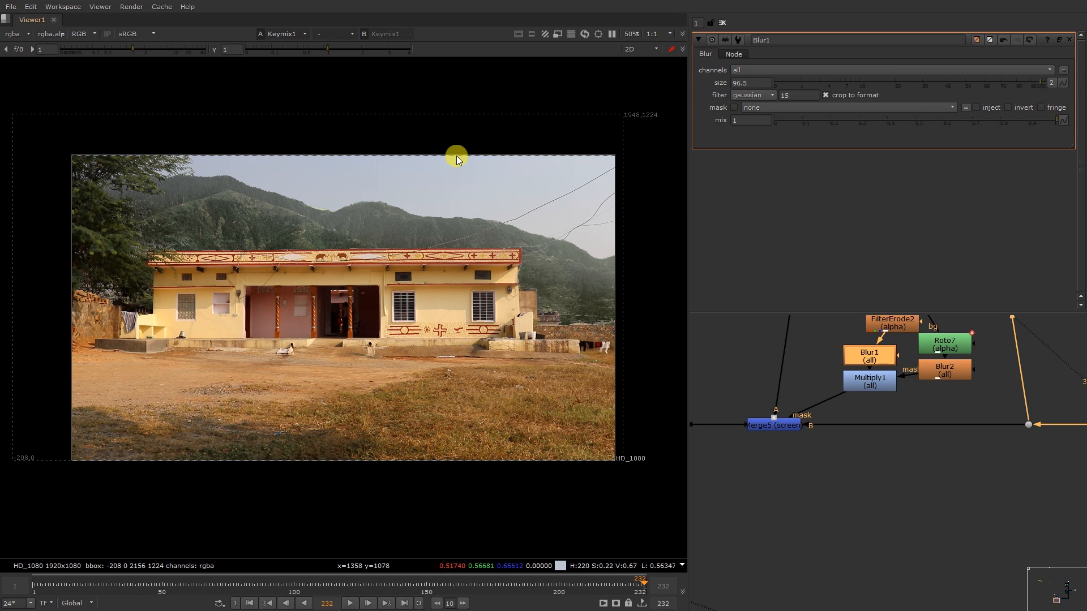
pyautogui.scroll(4, 453, 223)
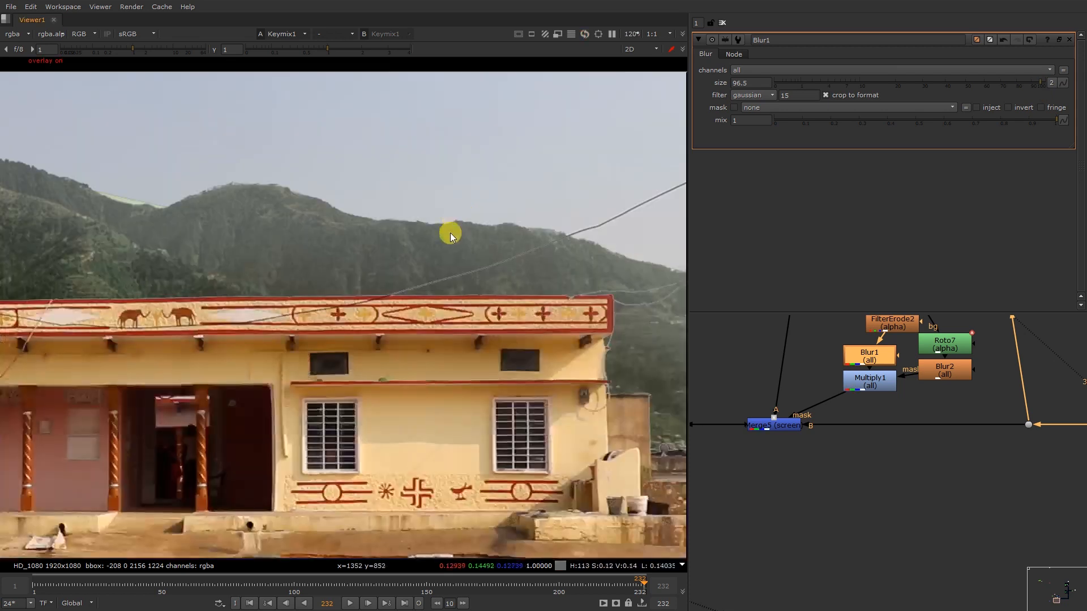
pyautogui.scroll(2, 456, 210)
pyautogui.scroll(-6, 454, 201)
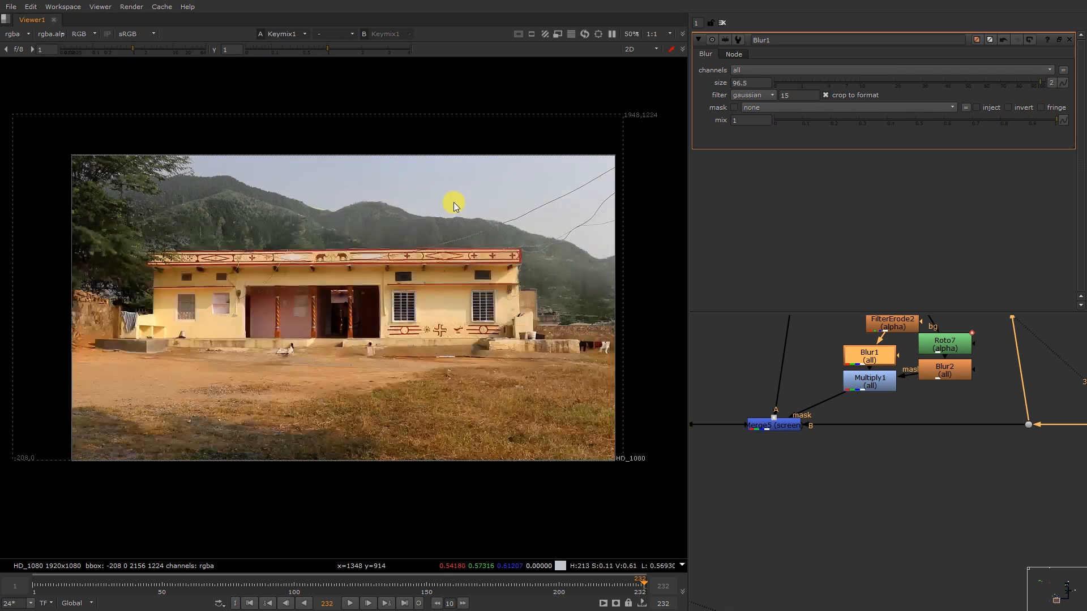
# Inspect the ridge edge in the composite and compare it with the same ridge in the original mountain plate below Reformat1
pyautogui.scroll(8, 420, 224)
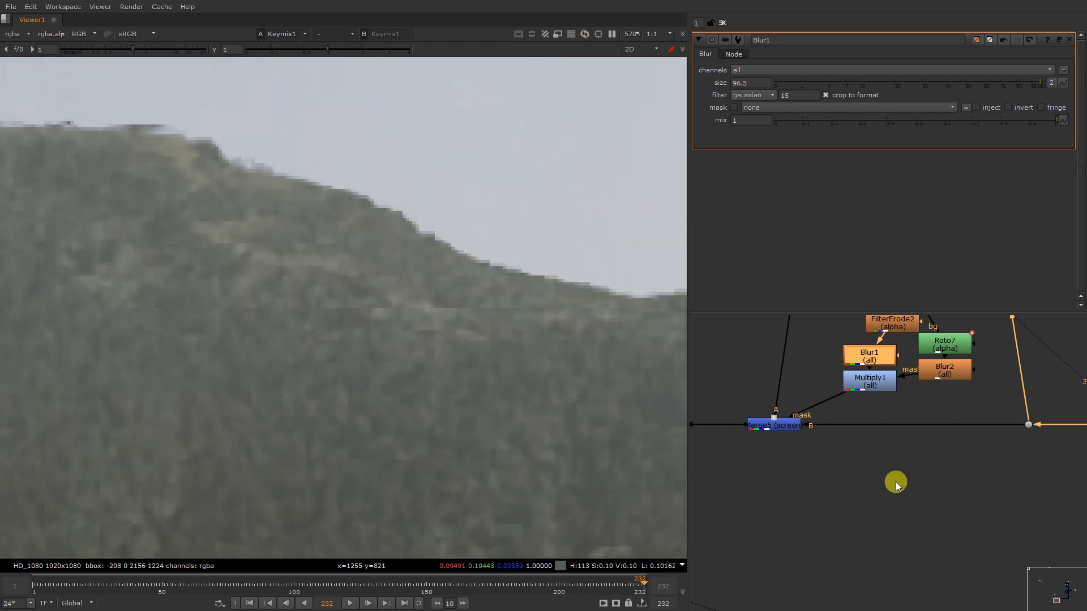
pyautogui.scroll(-6, 963, 466)
pyautogui.moveTo(991, 383); pyautogui.dragTo(843, 492, button='middle')
pyautogui.scroll(1, 843, 490)
pyautogui.scroll(-5, 847, 476)
pyautogui.scroll(8, 907, 394)
pyautogui.scroll(2, 898, 448)
pyautogui.click(920, 447)
pyautogui.press('1')
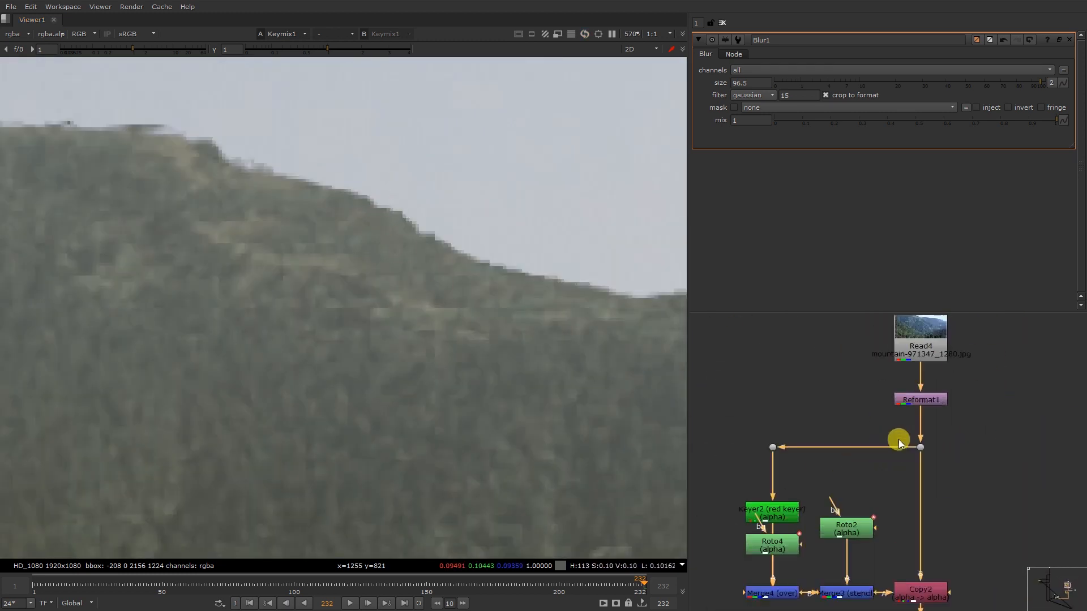
pyautogui.press('f')
pyautogui.scroll(7, 440, 222)
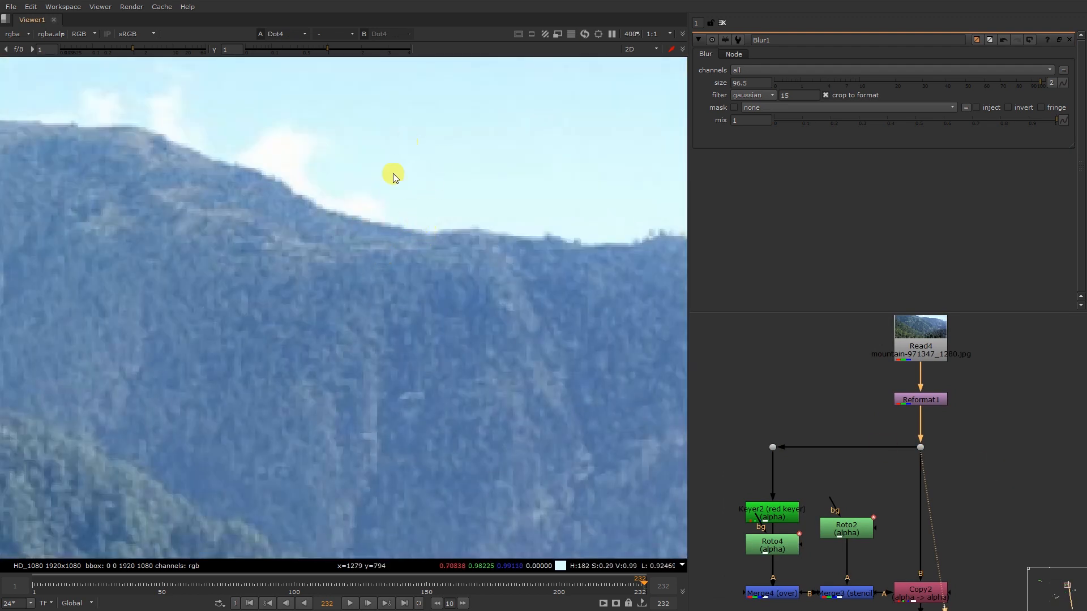
pyautogui.scroll(-2, 364, 194)
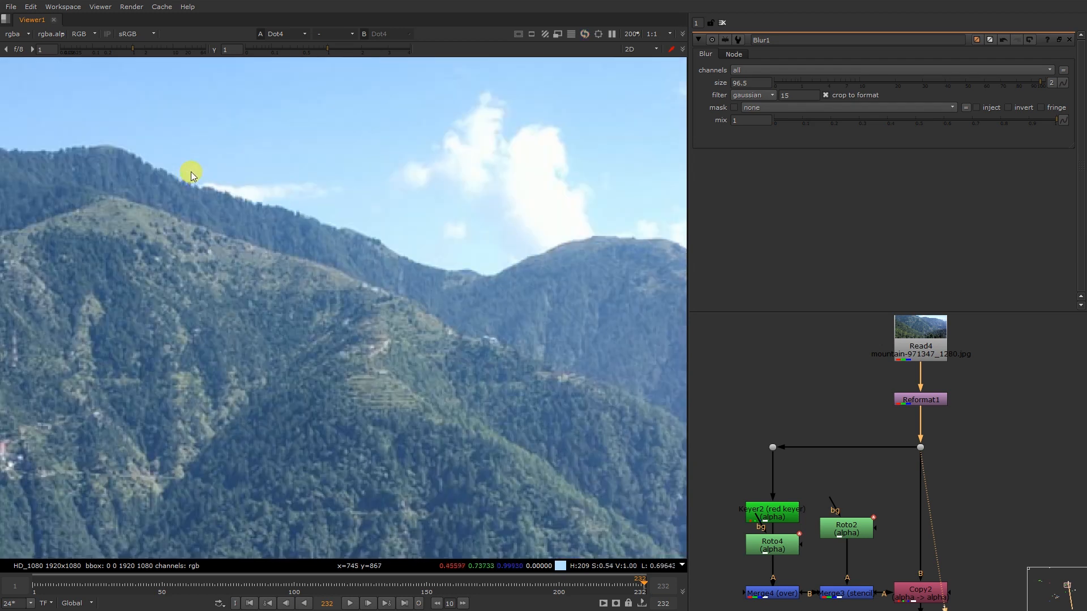
# View the output of the last ColorCorrect in the mountain branch and examine the valley between the ridges
pyautogui.scroll(-8, 975, 433)
pyautogui.moveTo(868, 521); pyautogui.dragTo(832, 390, button='middle')
pyautogui.scroll(4, 943, 450)
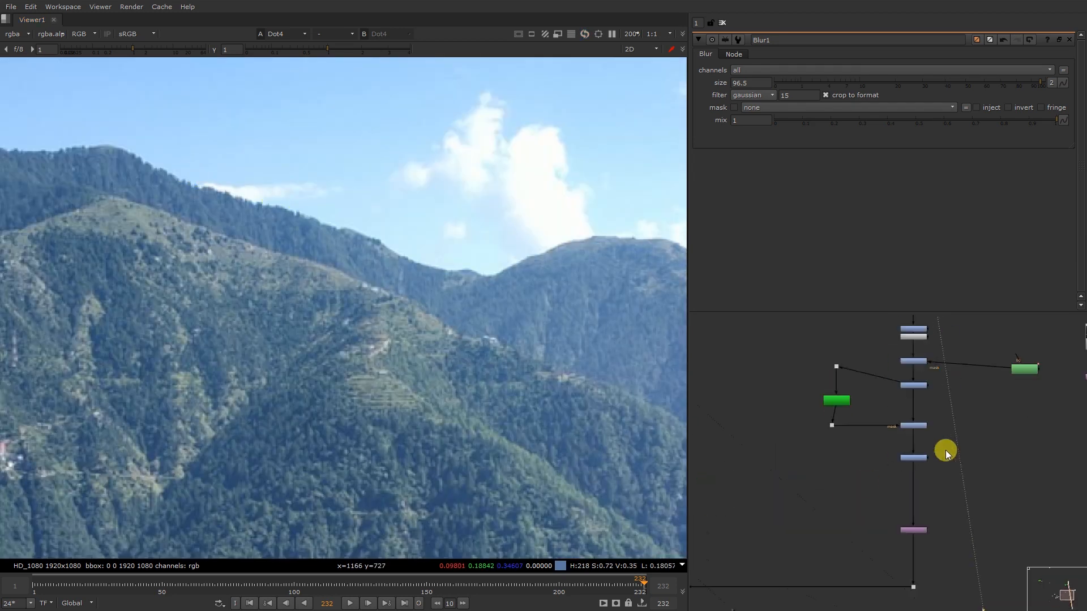
pyautogui.moveTo(889, 441); pyautogui.dragTo(935, 464)
pyautogui.press('1')
pyautogui.press('f')
pyautogui.scroll(6, 410, 282)
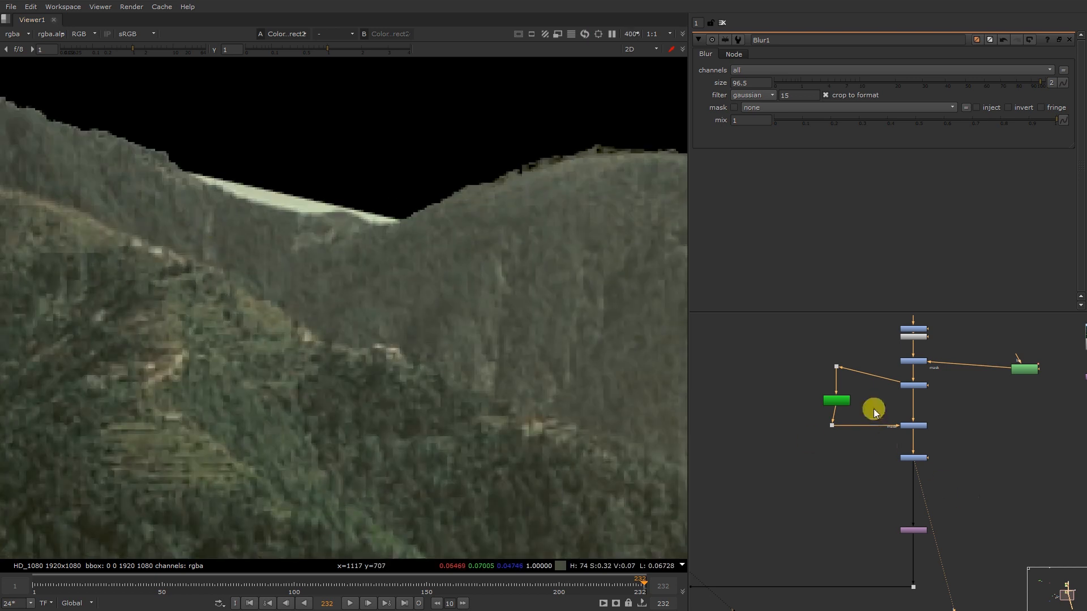
# Move Roto4 away from the keyer and reshape its Bezier1 edge downward to remove the sky strip in the valley
pyautogui.moveTo(874, 416); pyautogui.dragTo(904, 586, button='middle')
pyautogui.scroll(1, 904, 585)
pyautogui.doubleClick(909, 395)
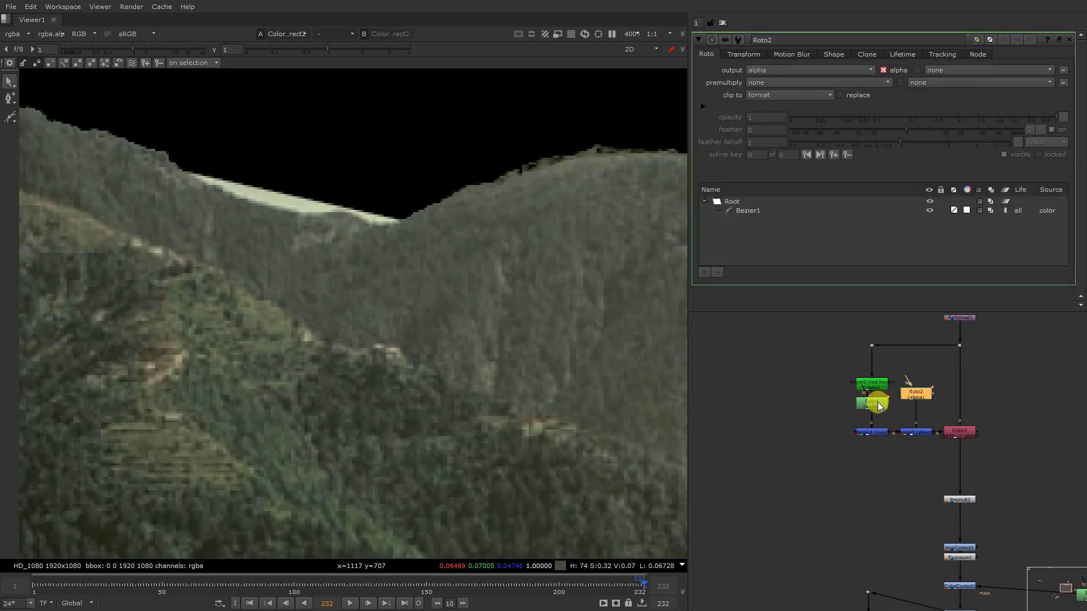
pyautogui.moveTo(879, 405); pyautogui.dragTo(832, 419)
pyautogui.doubleClick(825, 418)
pyautogui.rightClick(310, 189)
pyautogui.moveTo(307, 200)
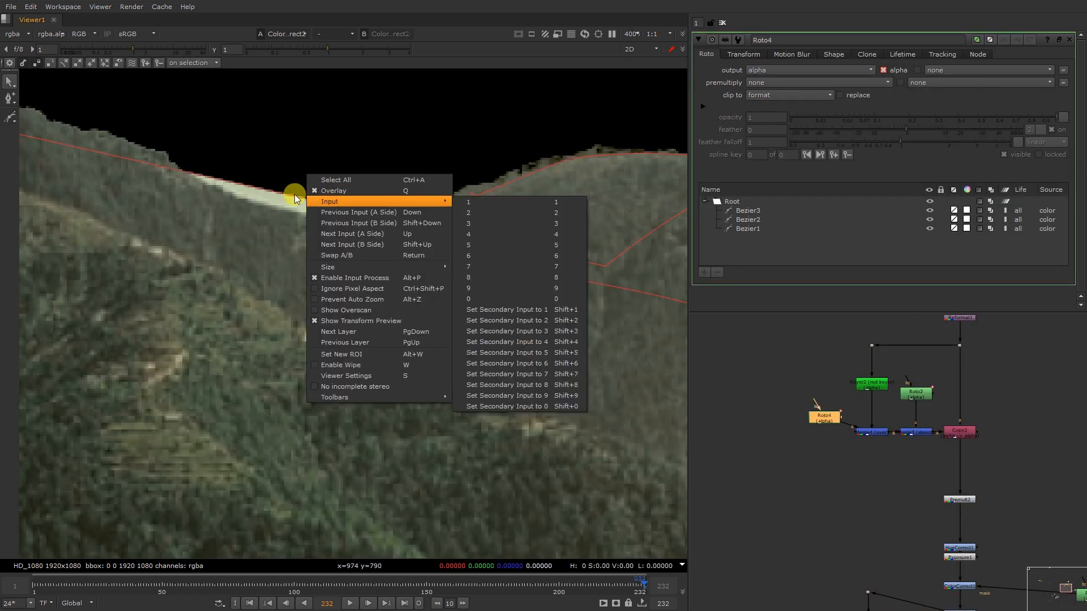
pyautogui.click(194, 176)
pyautogui.click(8, 98)
pyautogui.moveTo(278, 197); pyautogui.dragTo(285, 216)
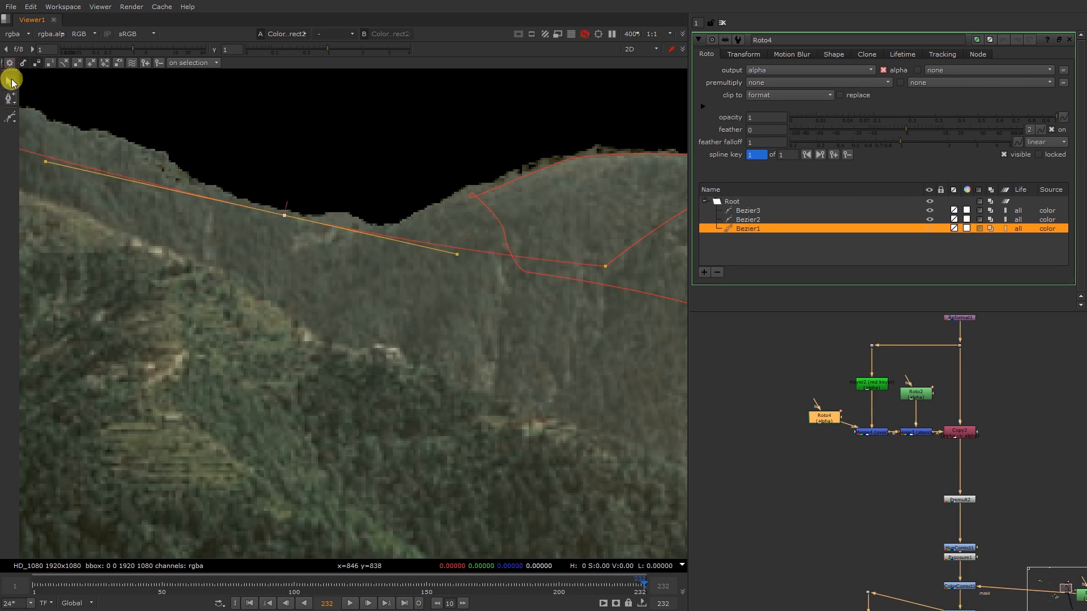
pyautogui.click(11, 83)
pyautogui.press('f')
pyautogui.press('o')
pyautogui.scroll(-6, 867, 510)
pyautogui.moveTo(867, 509); pyautogui.dragTo(885, 439, button='middle')
pyautogui.scroll(4, 903, 503)
pyautogui.scroll(-6, 862, 491)
pyautogui.scroll(5, 897, 453)
pyautogui.moveTo(920, 437); pyautogui.dragTo(1012, 527)
pyautogui.moveTo(937, 461); pyautogui.dragTo(1062, 451)
pyautogui.scroll(-3, 934, 429)
pyautogui.scroll(6, 873, 457)
pyautogui.moveTo(840, 434); pyautogui.dragTo(847, 410)
pyautogui.scroll(1, 866, 449)
pyautogui.click(855, 433)
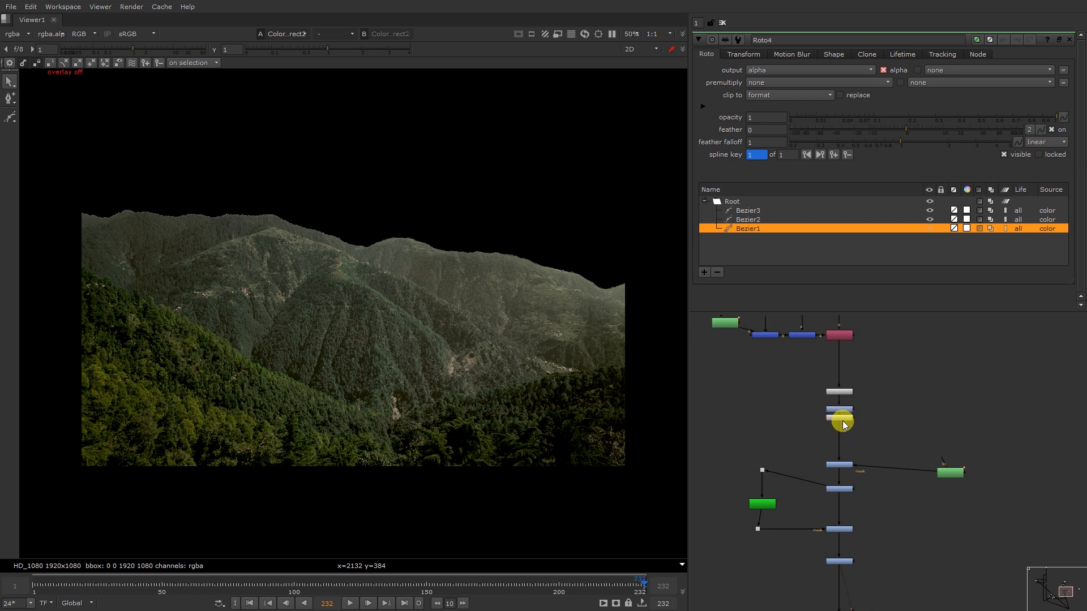
pyautogui.scroll(-5, 852, 424)
pyautogui.moveTo(787, 334); pyautogui.dragTo(949, 474)
pyautogui.scroll(3, 861, 454)
pyautogui.scroll(-5, 861, 454)
pyautogui.moveTo(861, 454); pyautogui.dragTo(861, 396)
pyautogui.scroll(4, 864, 402)
pyautogui.click(838, 388)
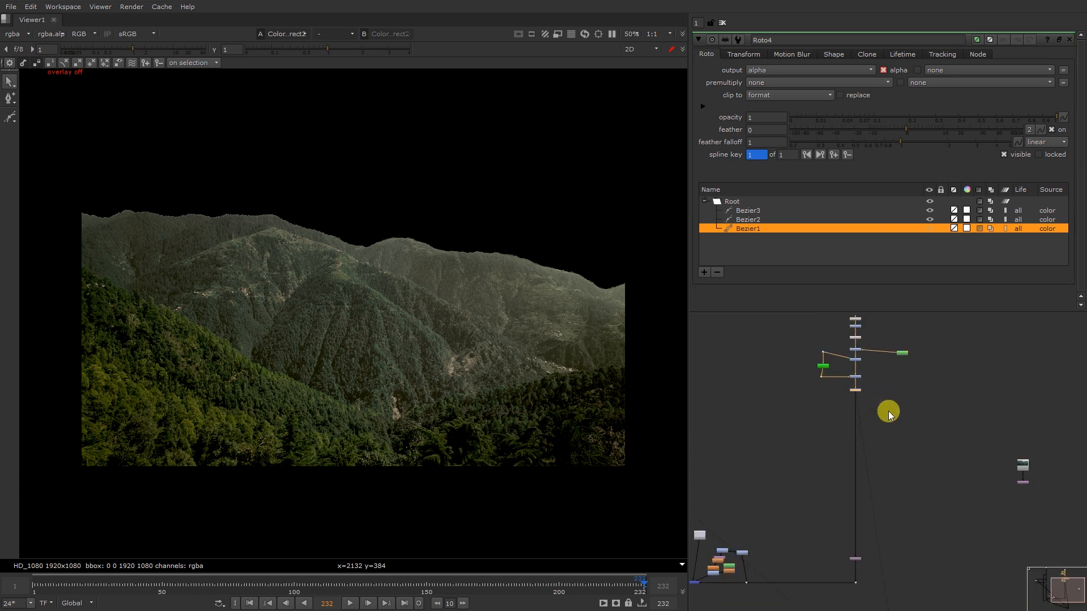
# Insert a Grade node below the mountain branch's last ColorCorrect and create an Invert node beside it
pyautogui.scroll(5, 893, 408)
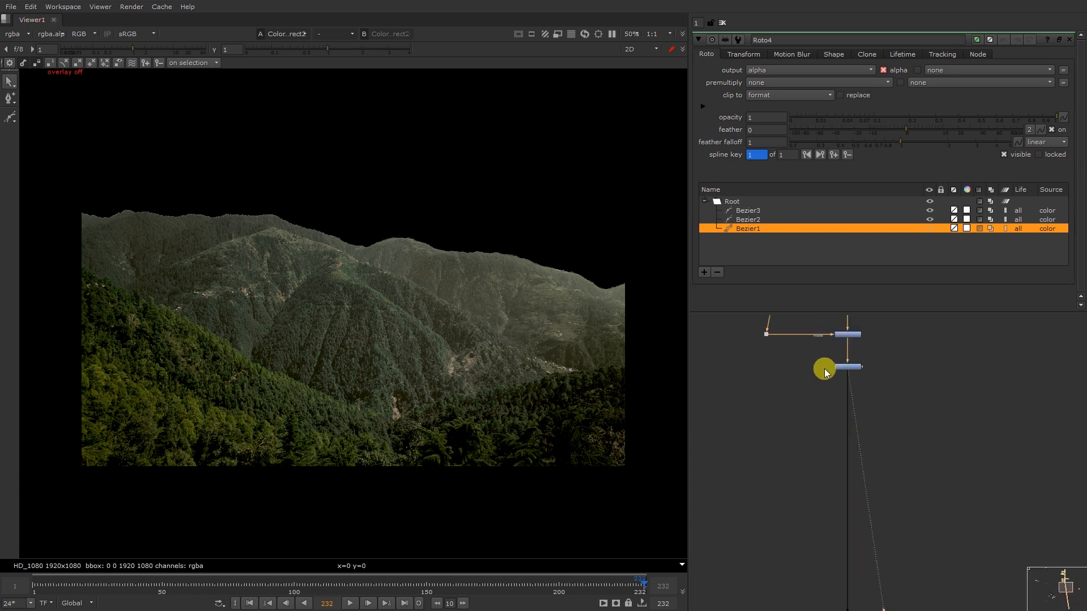
pyautogui.press('y')
pyautogui.press('y')
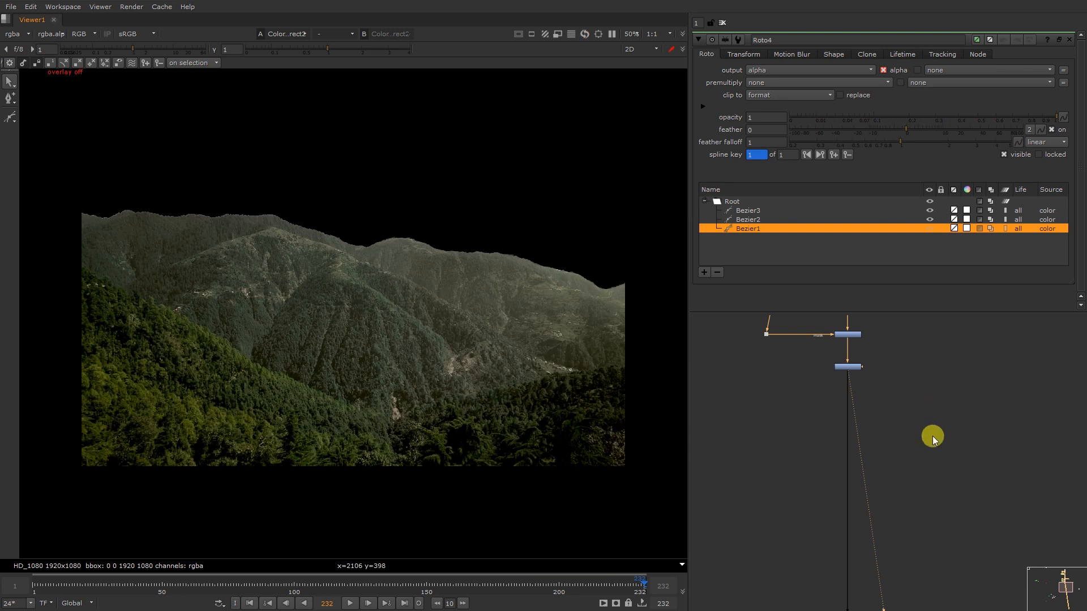
pyautogui.press('g')
pyautogui.moveTo(837, 467); pyautogui.dragTo(847, 475)
pyautogui.click(806, 468)
pyautogui.press('Tab')
pyautogui.write('IN')
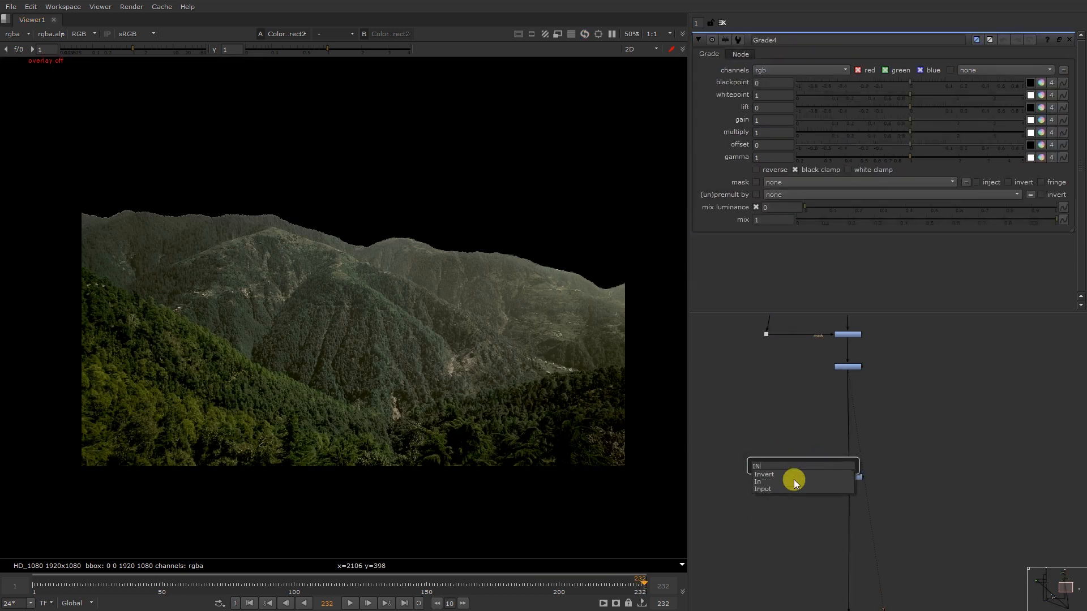
pyautogui.click(793, 474)
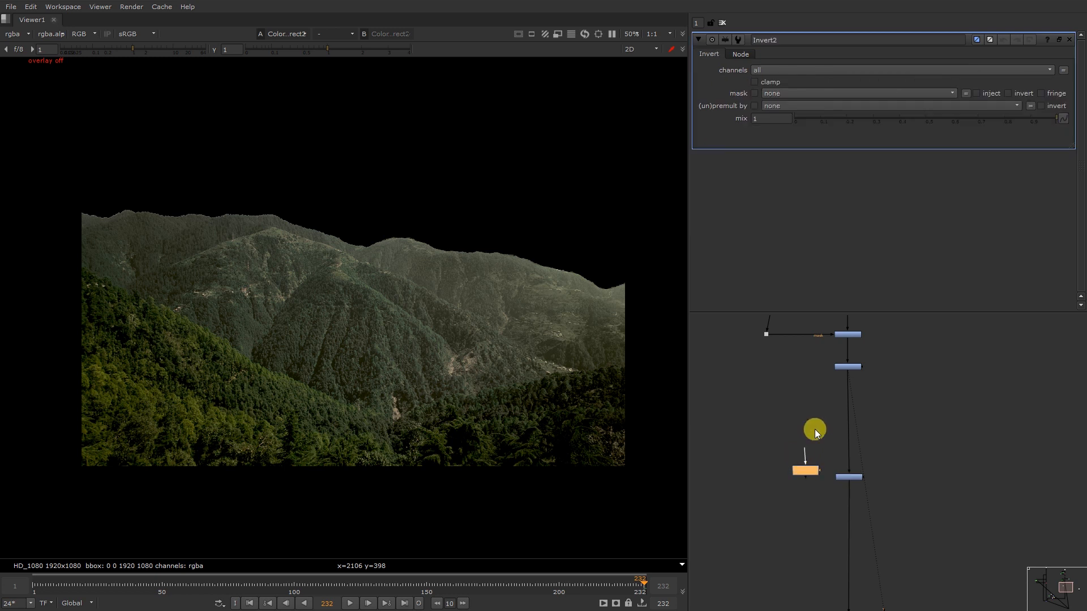
# Feed the ColorCorrect output through Invert2 into Grade4's mask, and raise Grade4's gain
pyautogui.scroll(3, 858, 477)
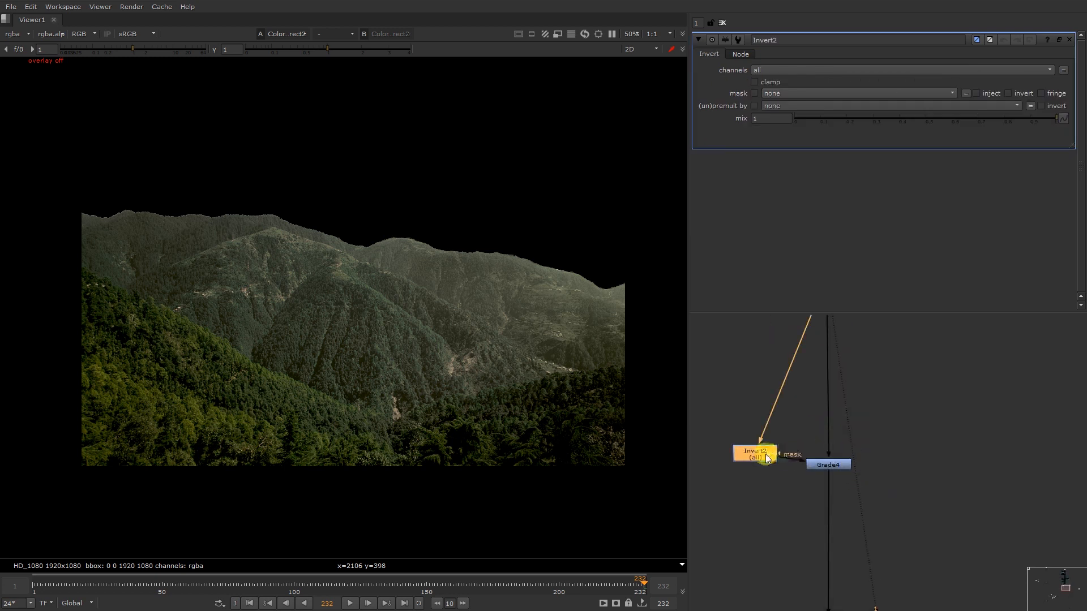
pyautogui.click(824, 464)
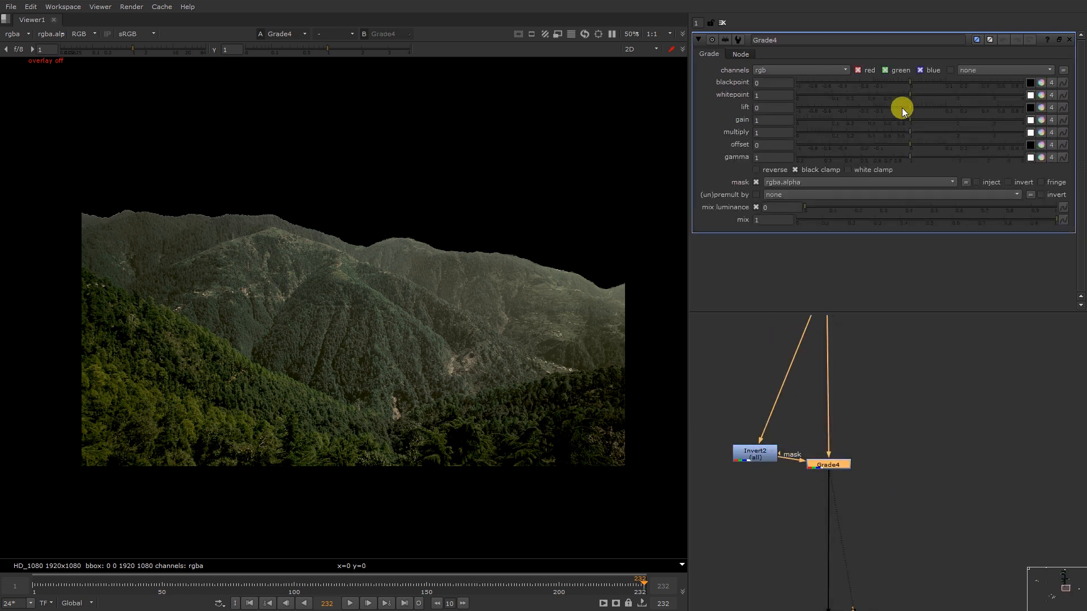
pyautogui.moveTo(910, 118); pyautogui.dragTo(1025, 121)
# Add a FilterErode node below Invert2, adjust its size, and add a Blur node with size 26.5 to soften the mask
pyautogui.moveTo(753, 453); pyautogui.dragTo(734, 414)
pyautogui.press('Tab')
pyautogui.write('ero')
pyautogui.click(714, 436)
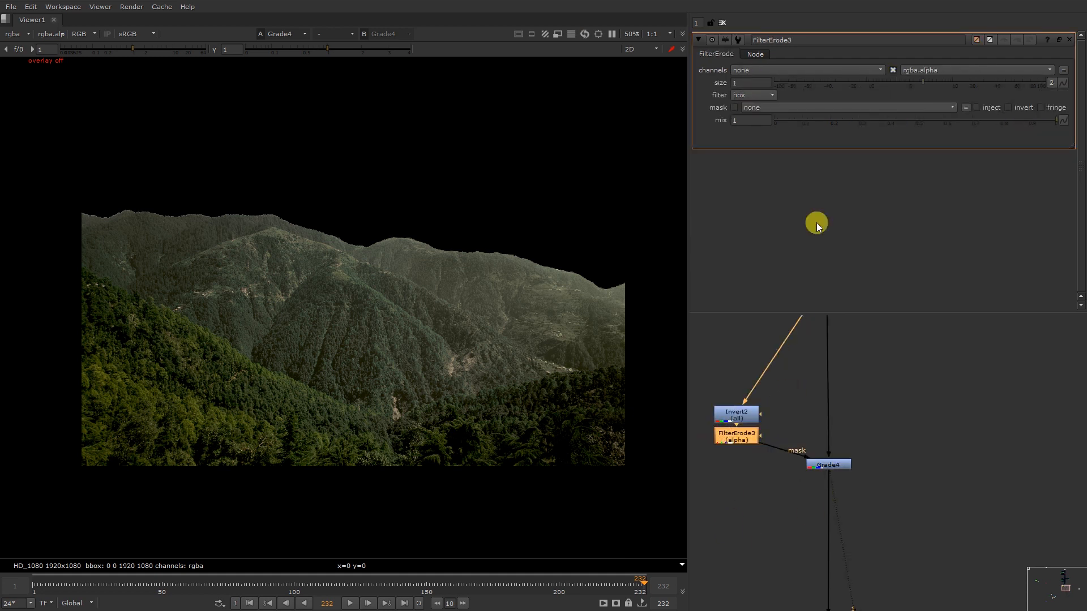
pyautogui.moveTo(916, 83)
pyautogui.mouseDown()
pyautogui.moveTo(854, 89)
pyautogui.moveTo(943, 83)
pyautogui.moveTo(899, 83)
pyautogui.moveTo(913, 83)
pyautogui.mouseUp()
pyautogui.press('b')
# View the Keymix1 composite and lower Grade4's gain to 1.64 to subdue the bright ridge edge
pyautogui.scroll(-8, 902, 433)
pyautogui.scroll(6, 787, 499)
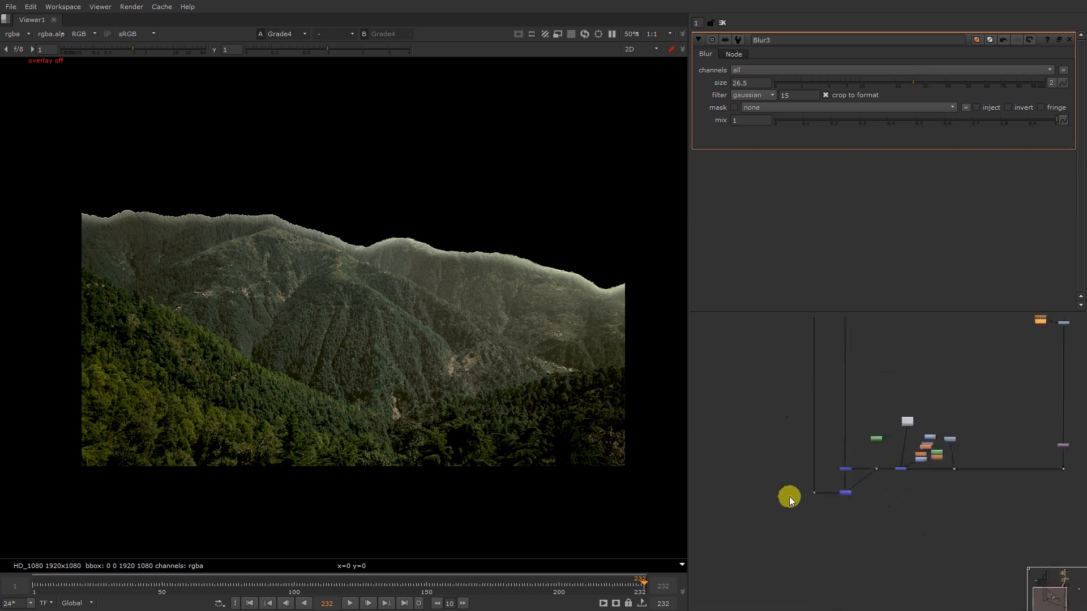
pyautogui.click(851, 487)
pyautogui.press('1')
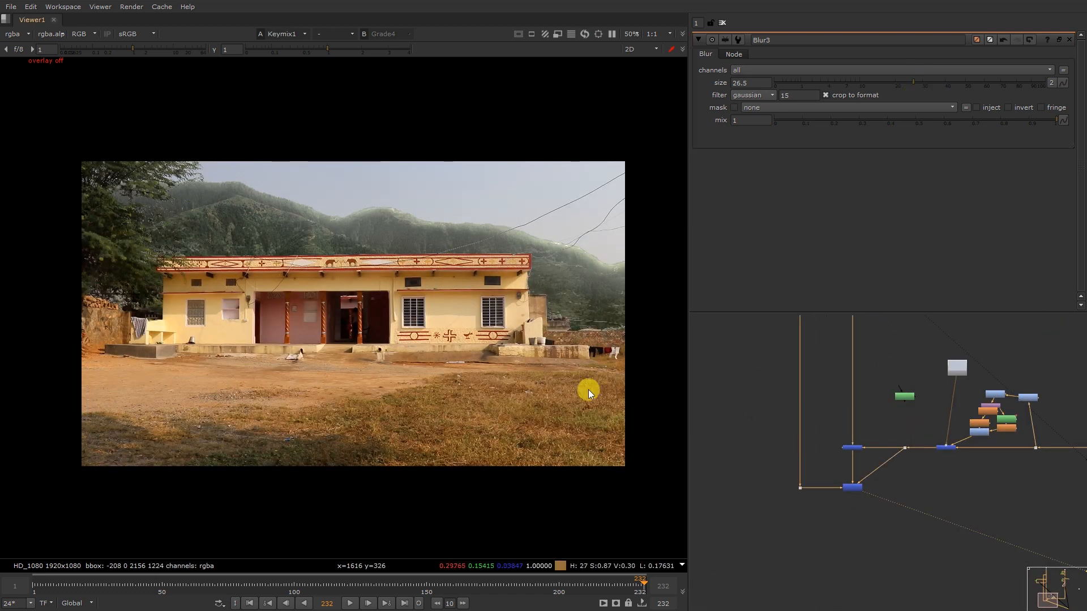
pyautogui.scroll(-5, 881, 426)
pyautogui.scroll(8, 901, 432)
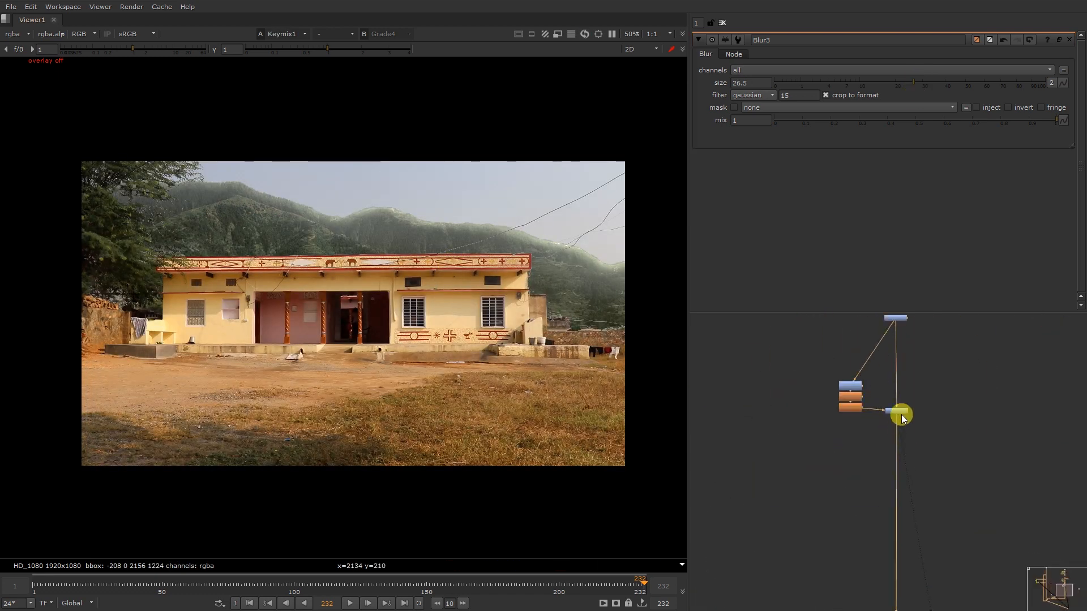
pyautogui.click(902, 415)
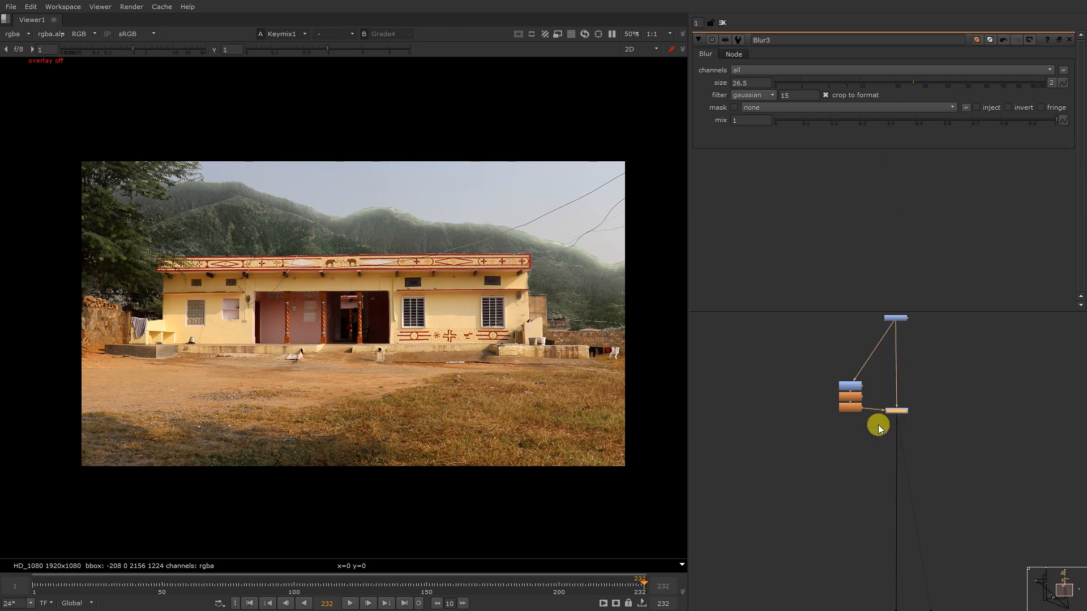
pyautogui.scroll(3, 883, 410)
pyautogui.doubleClick(901, 397)
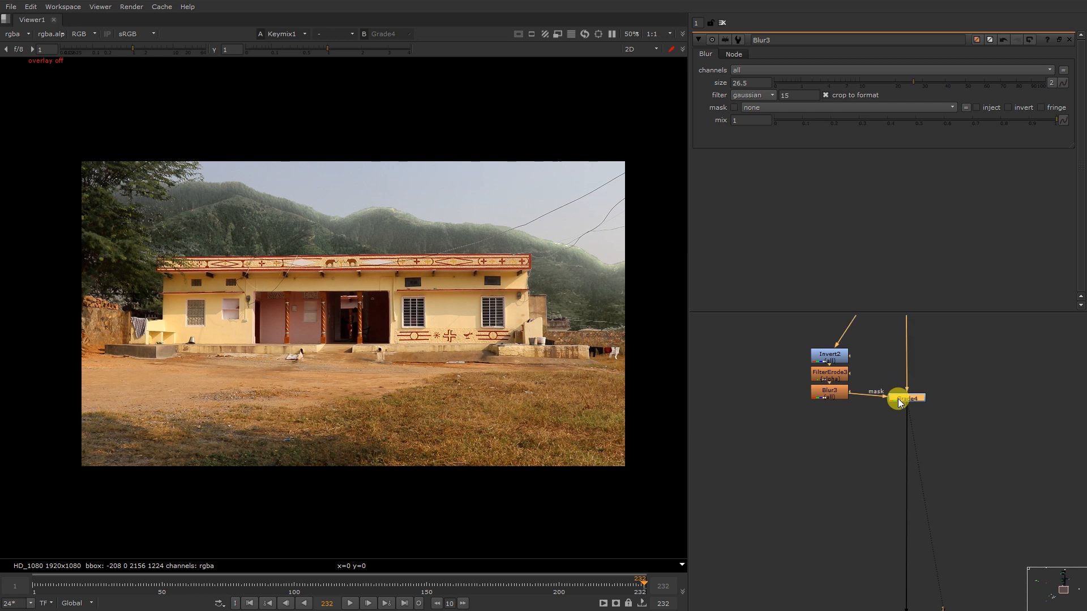
pyautogui.moveTo(954, 121); pyautogui.dragTo(931, 119)
pyautogui.scroll(8, 439, 219)
# Add a Blur node with size 3 between the stencil merge and Copy2 to soften the mountain matte
pyautogui.scroll(-6, 904, 396)
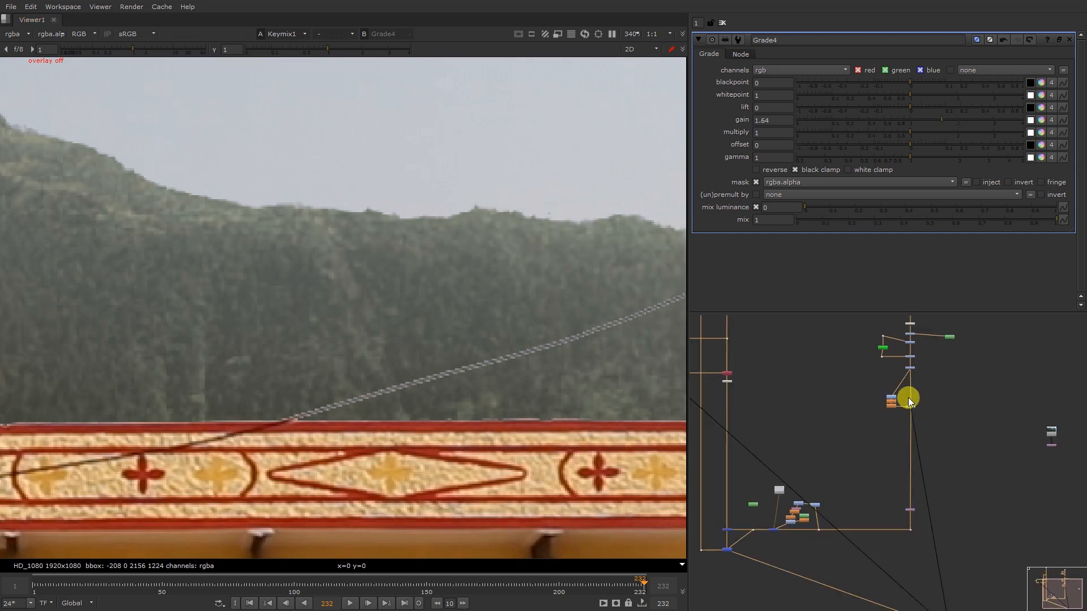
pyautogui.scroll(6, 942, 362)
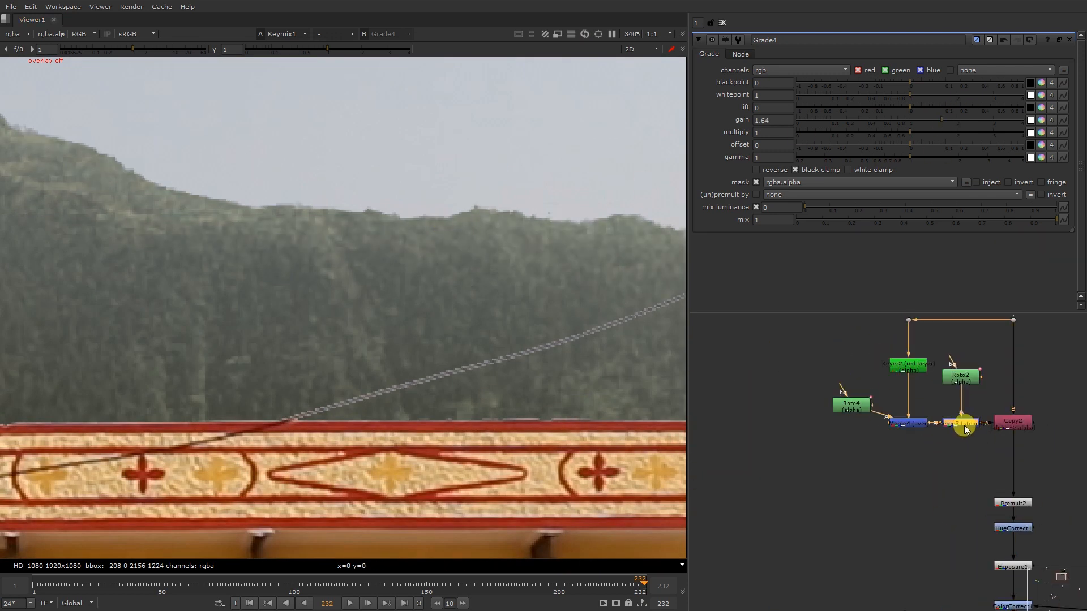
pyautogui.press('b')
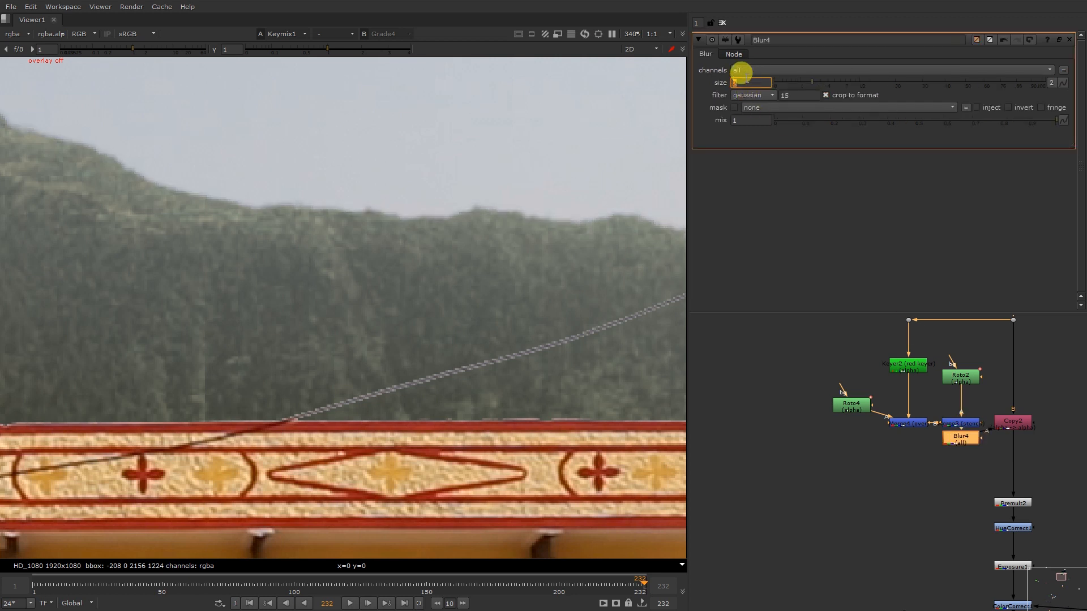
pyautogui.press('f')
pyautogui.press('b')
pyautogui.press('b')
pyautogui.press('q')
pyautogui.press('q')
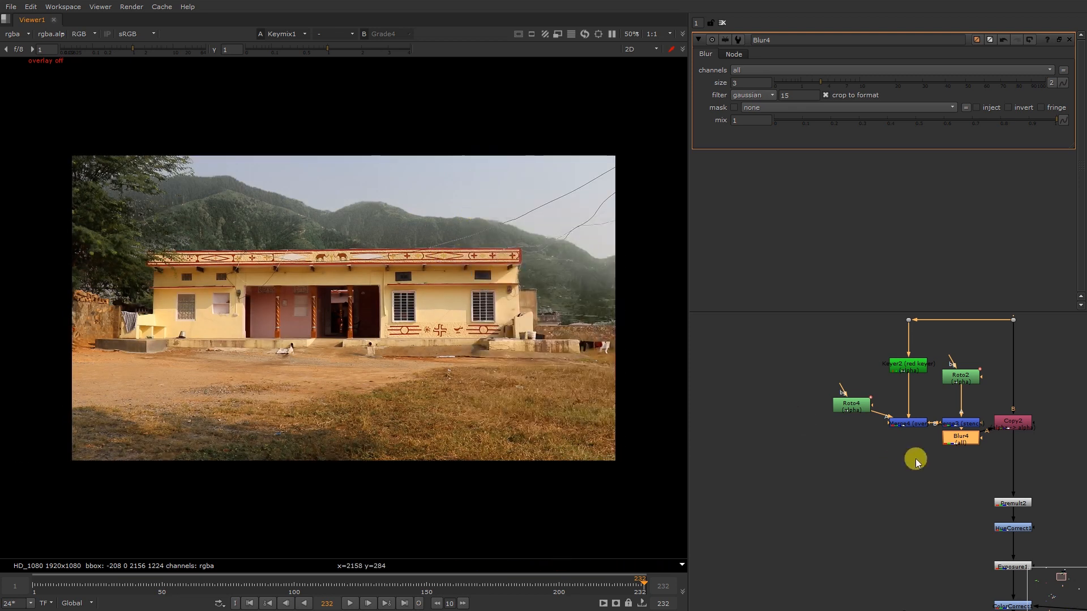
# Disable and re-enable Grade4 to compare the ridge with and without its edge brightening
pyautogui.scroll(-5, 906, 430)
pyautogui.scroll(6, 902, 412)
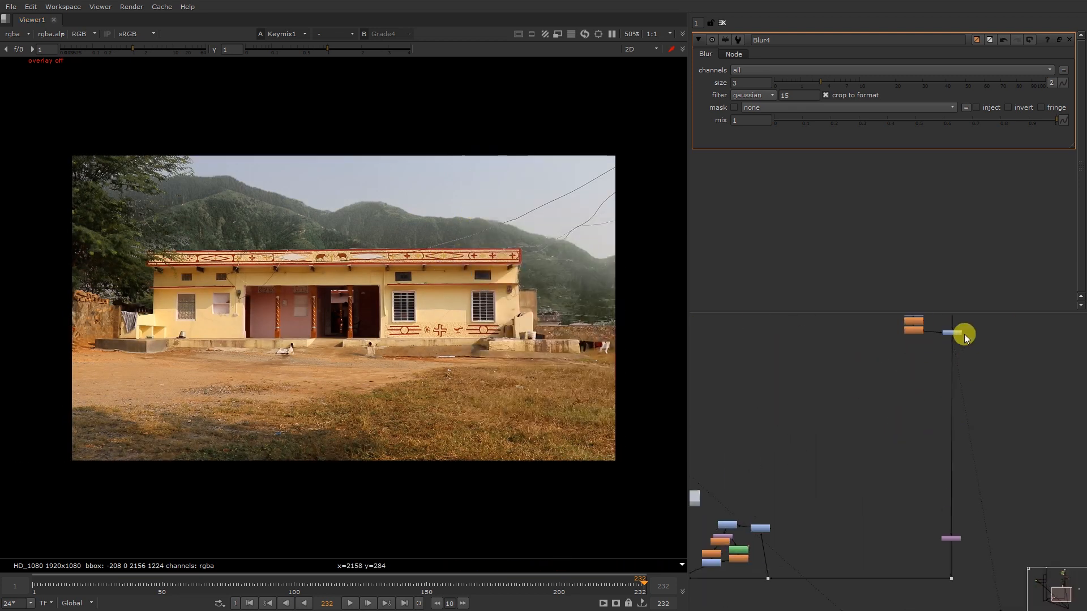
pyautogui.press('d')
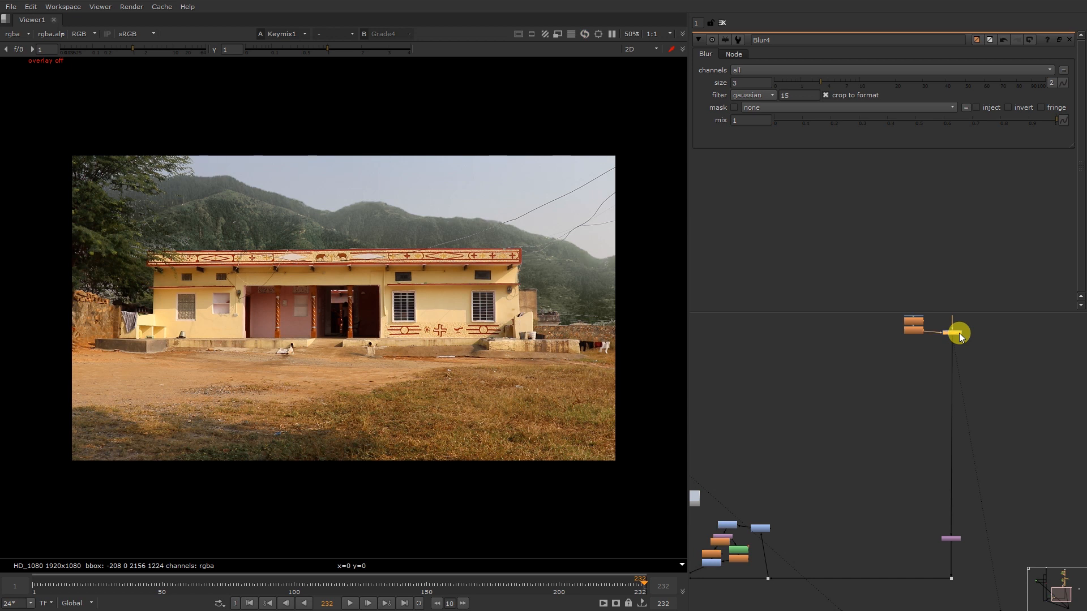
pyautogui.press('d')
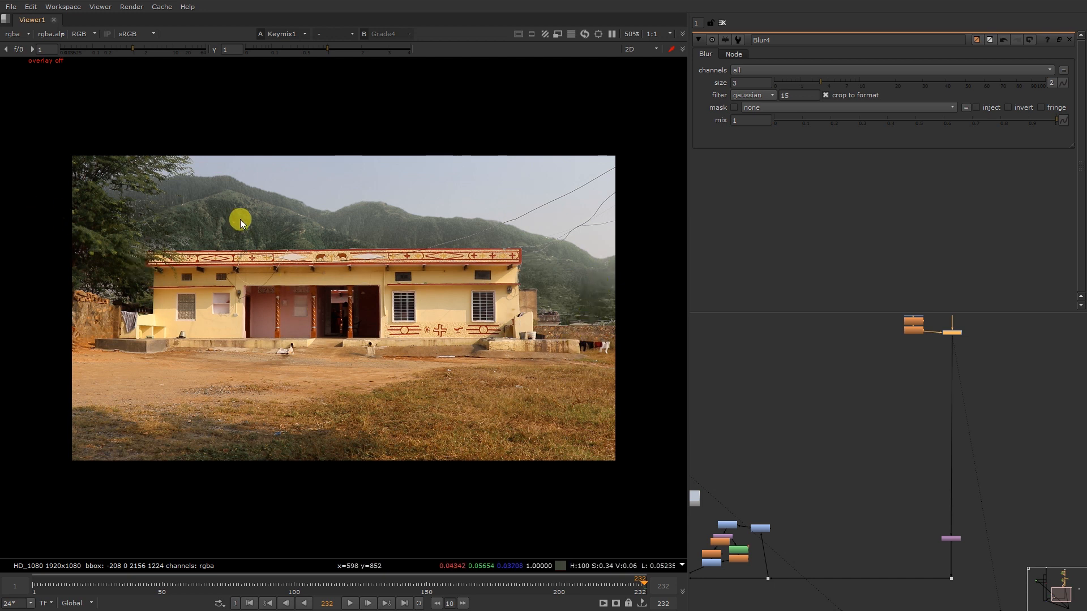
# Examine the composite's tree edges, roofline and mountain slopes up close, and check the overall luminance match
pyautogui.scroll(5, 182, 233)
pyautogui.scroll(4, 170, 226)
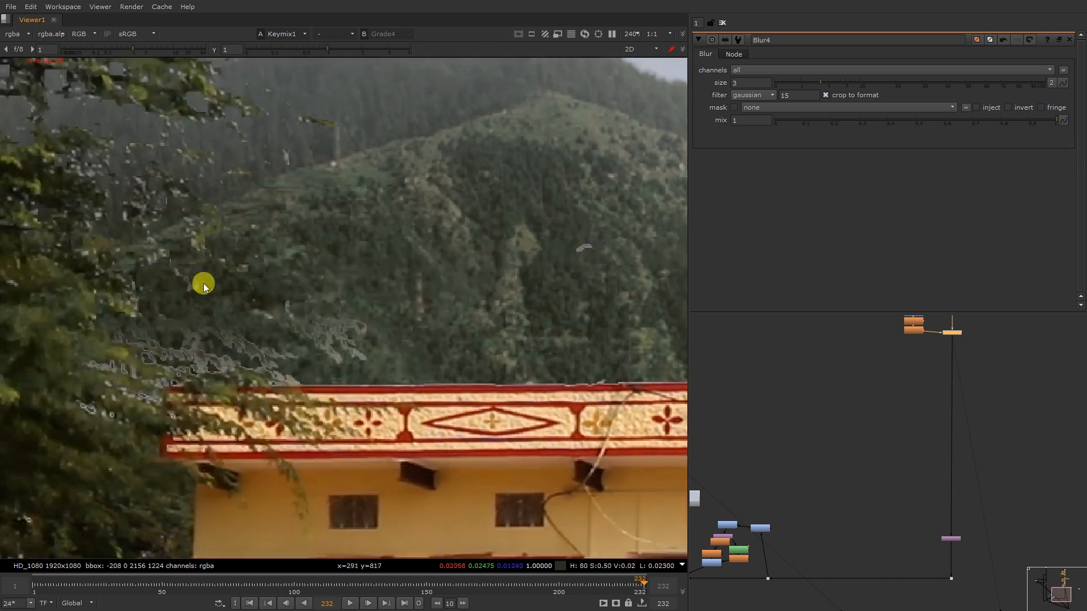
pyautogui.scroll(-7, 402, 210)
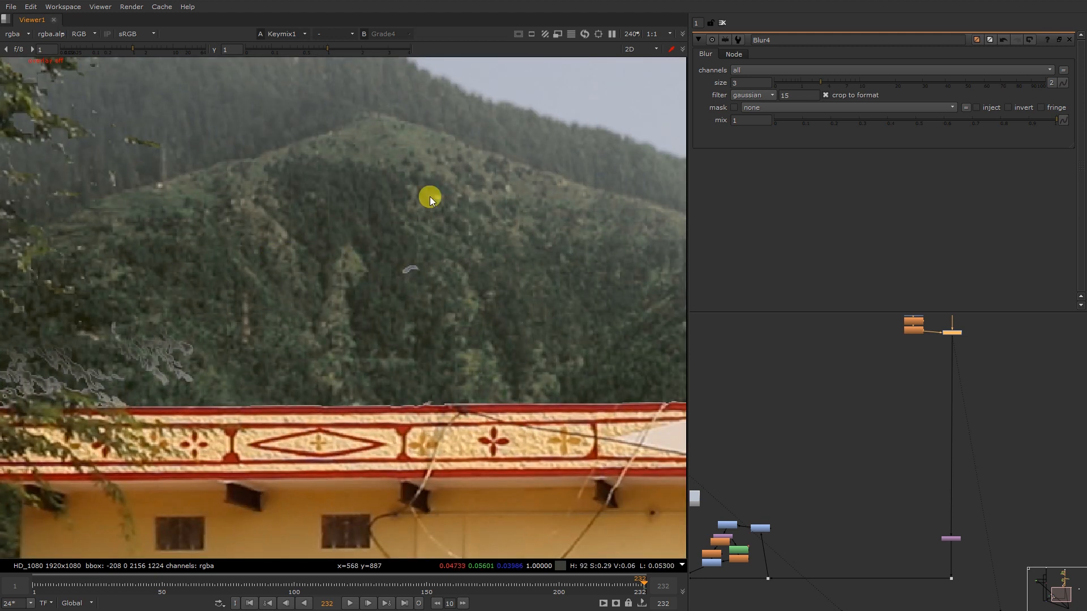
pyautogui.scroll(-3, 405, 240)
pyautogui.scroll(2, 378, 249)
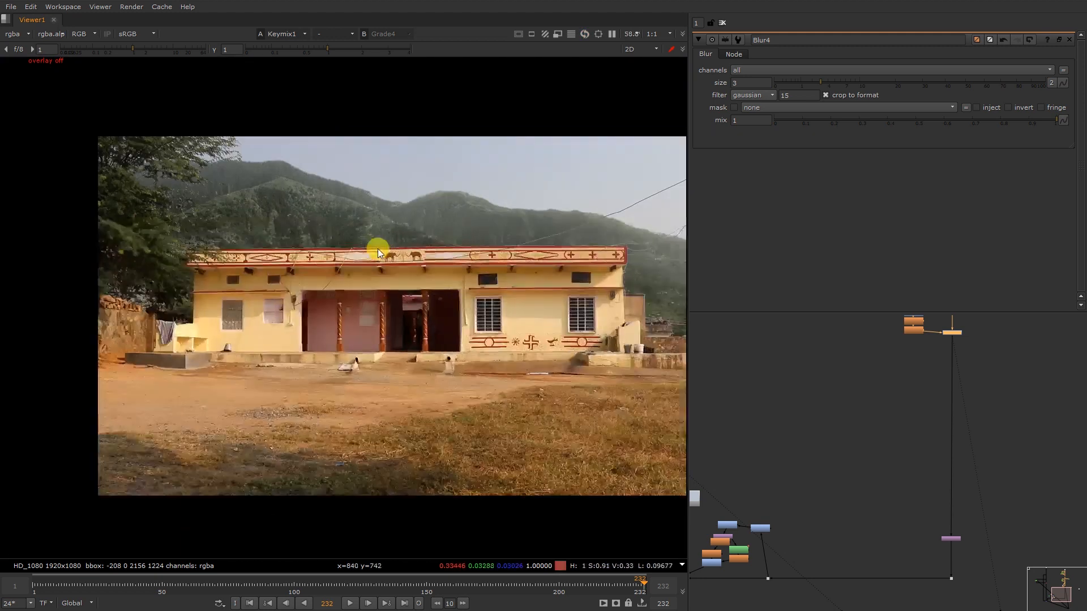
pyautogui.scroll(-1, 381, 250)
pyautogui.press('y')
pyautogui.press('y')
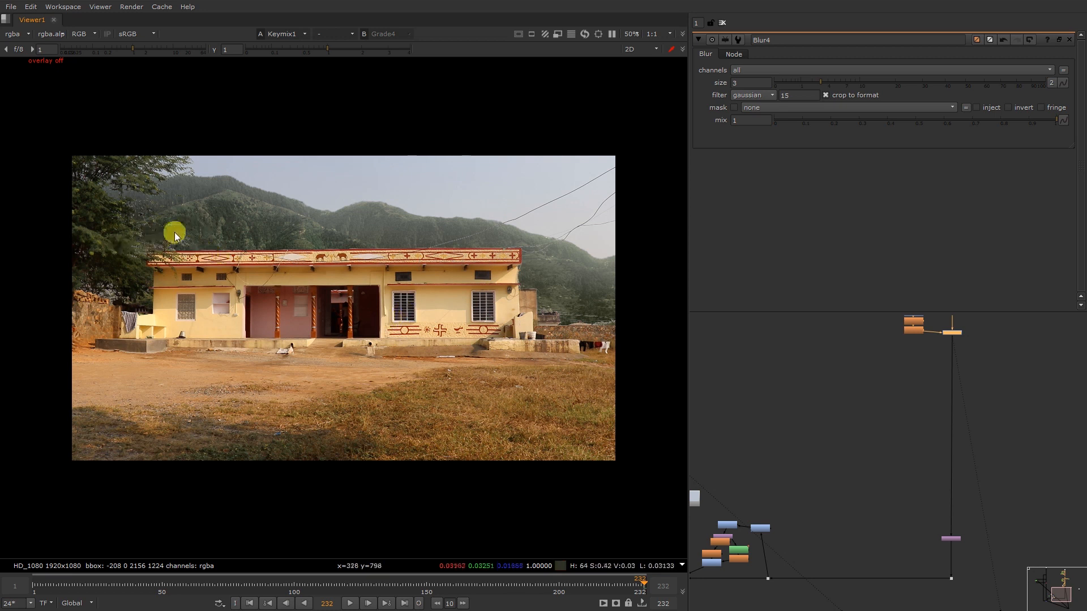
pyautogui.scroll(6, 240, 221)
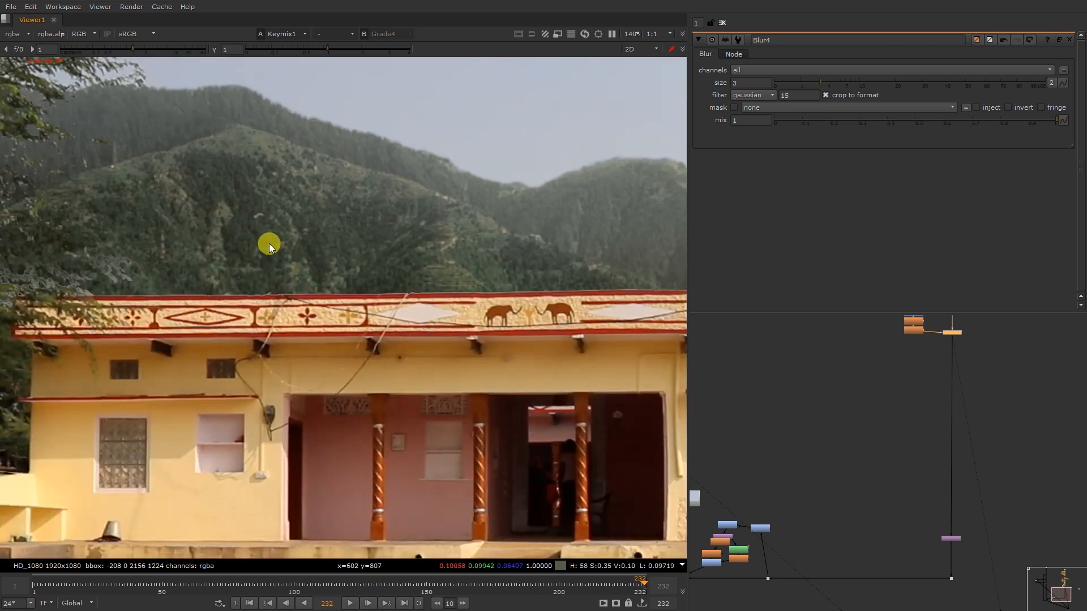
# Examine the mountain slopes and roofline up close, then check the whole composite in the green and blue channels
pyautogui.scroll(2, 283, 255)
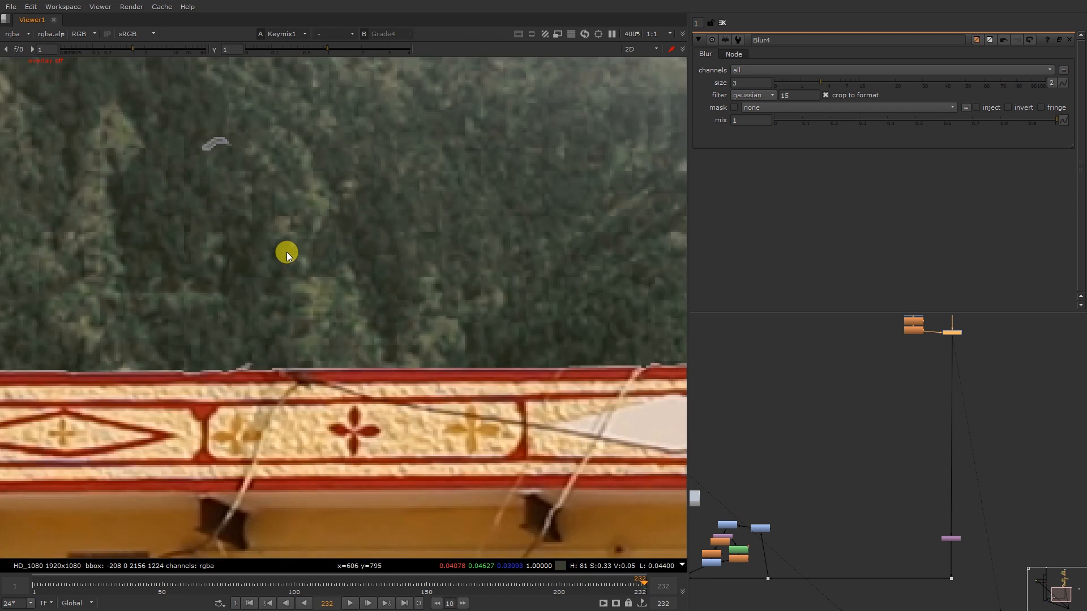
pyautogui.scroll(-4, 182, 260)
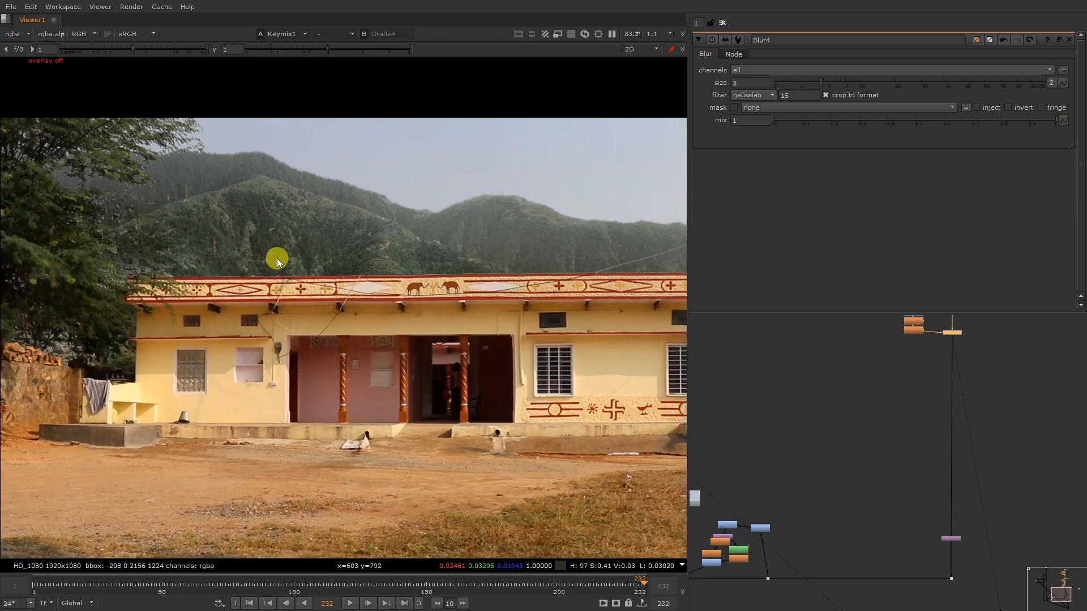
pyautogui.scroll(-5, 366, 268)
pyautogui.scroll(2, 428, 266)
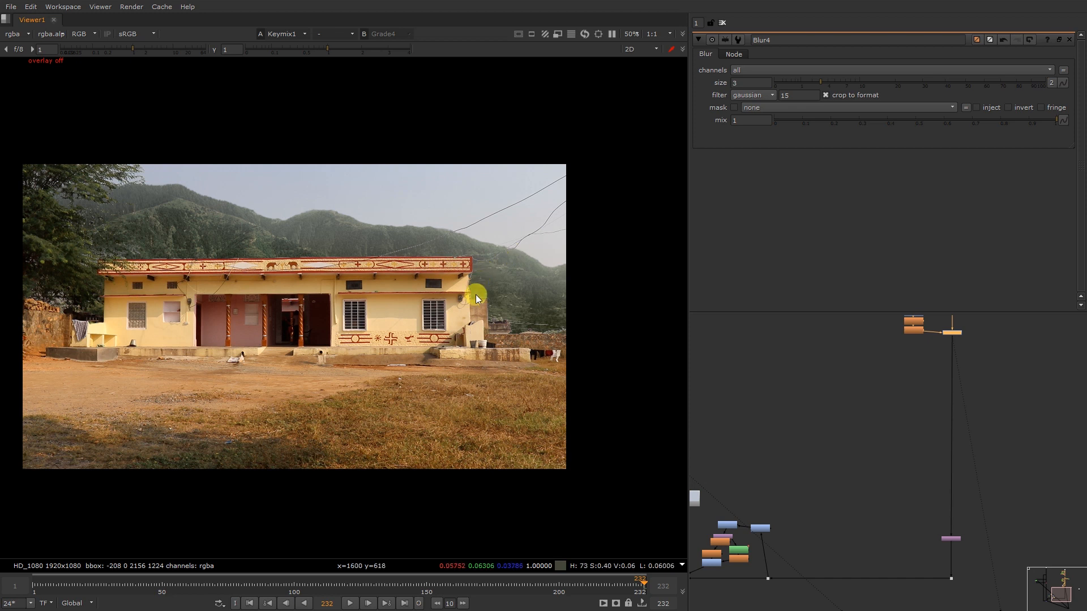
pyautogui.press('f')
pyautogui.press('g')
pyautogui.press('b')
pyautogui.press('b')
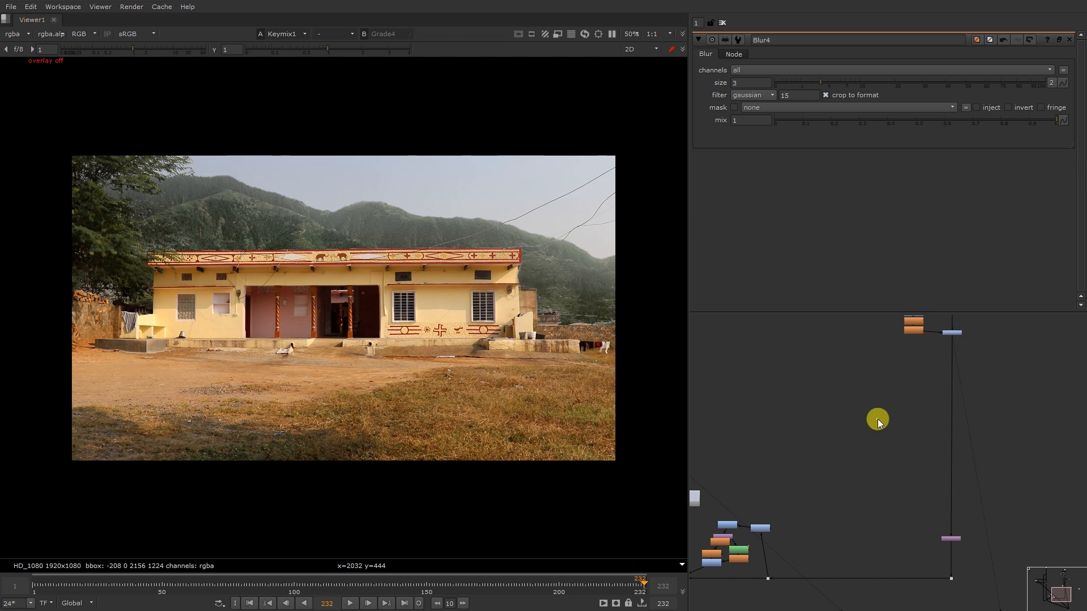
pyautogui.moveTo(536, 186); pyautogui.dragTo(715, 542)
pyautogui.moveTo(202, 142); pyautogui.dragTo(431, 289)
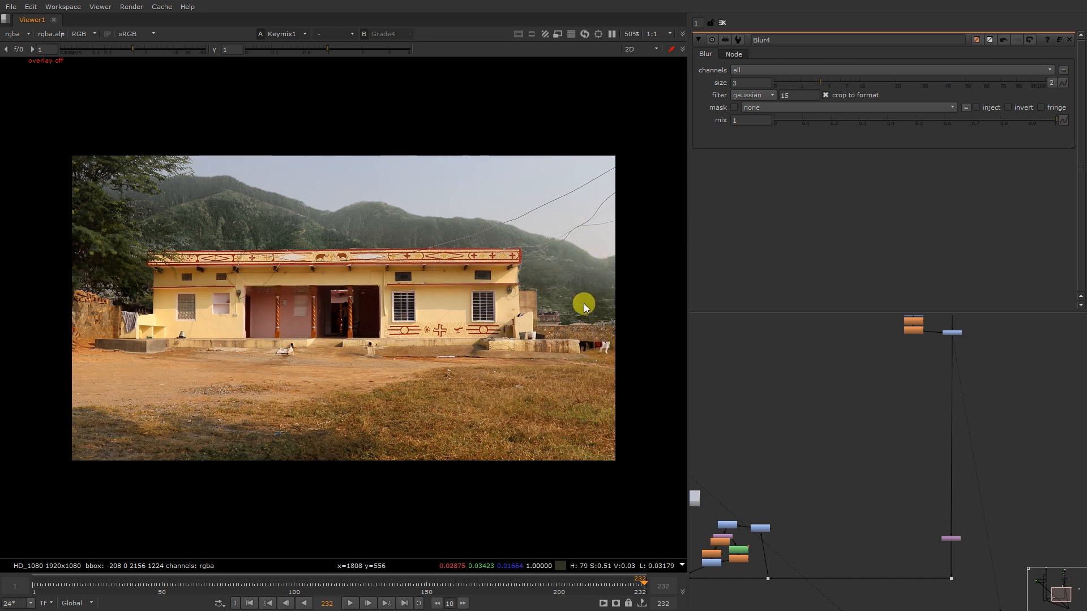
pyautogui.moveTo(585, 306); pyautogui.dragTo(523, 289, button='middle')
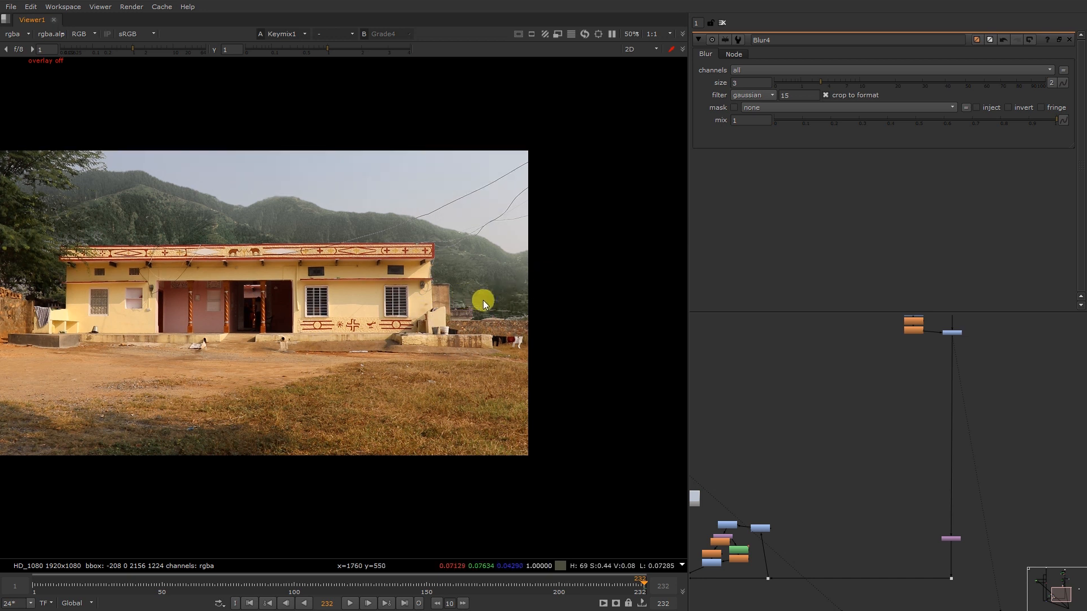
pyautogui.moveTo(286, 305); pyautogui.dragTo(461, 352, button='middle')
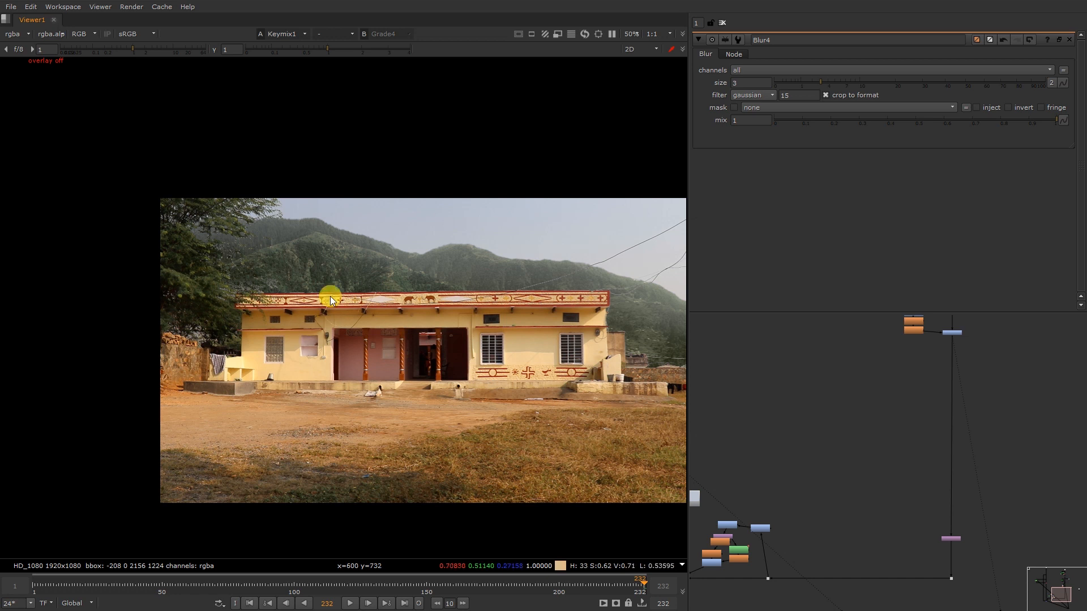
pyautogui.moveTo(445, 304); pyautogui.dragTo(327, 287, button='middle')
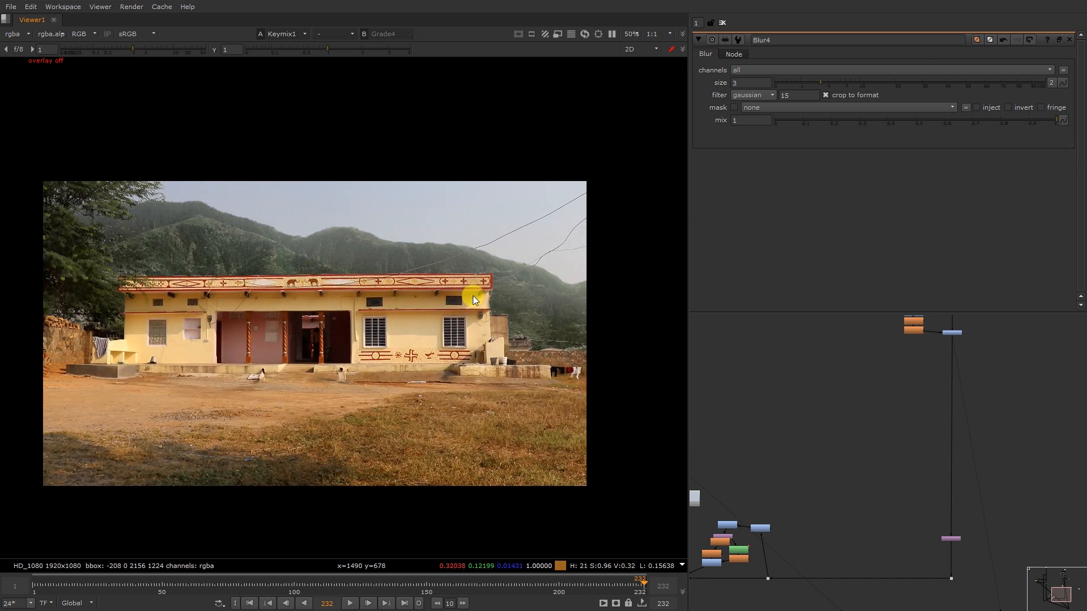
pyautogui.moveTo(295, 360); pyautogui.dragTo(324, 335, button='middle')
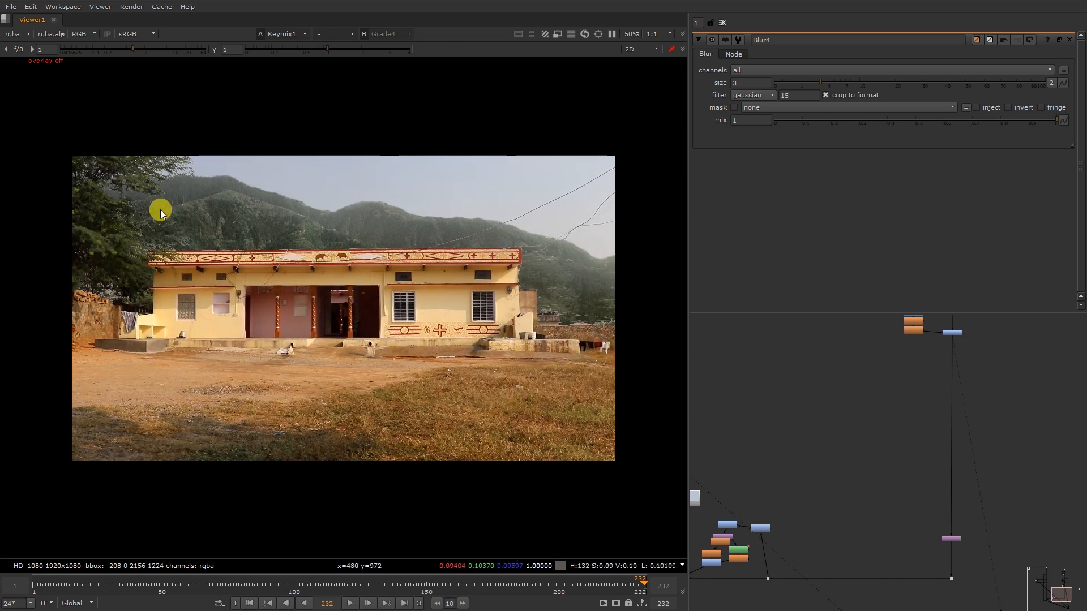